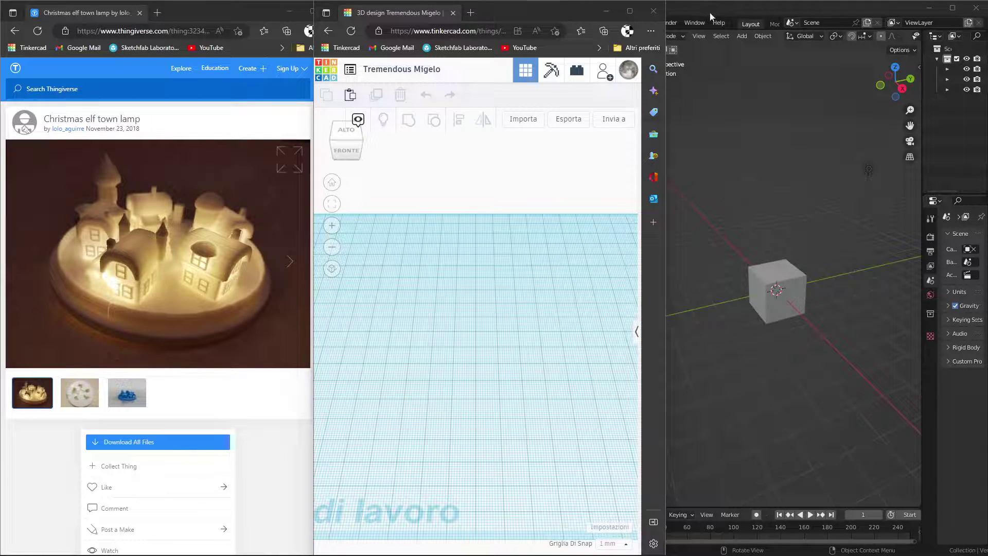
Download all Christmas elf town lamp files from Thingiverse as a zip, then return to Blender.
{"action": "left_click", "coordinate": [566, 13]}
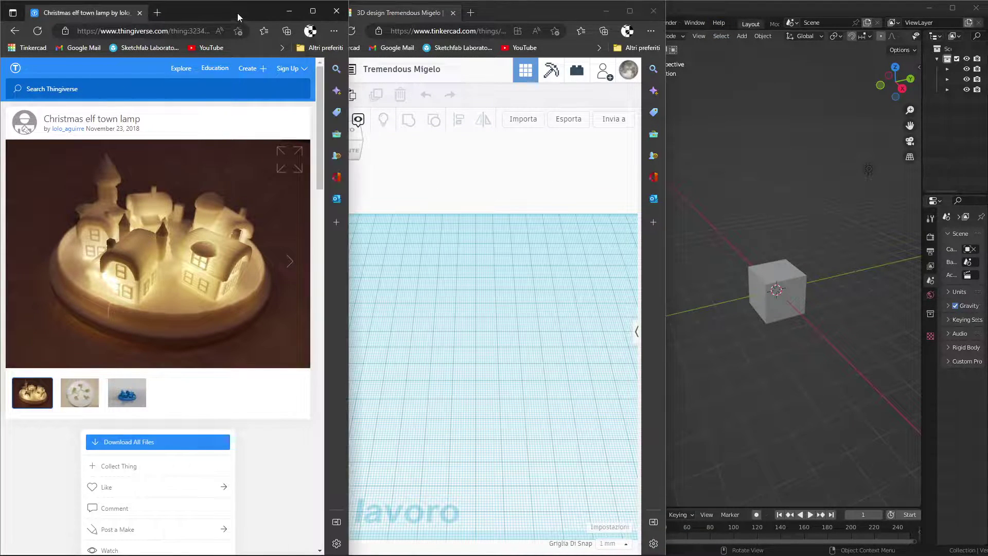
{"action": "left_click", "coordinate": [310, 10]}
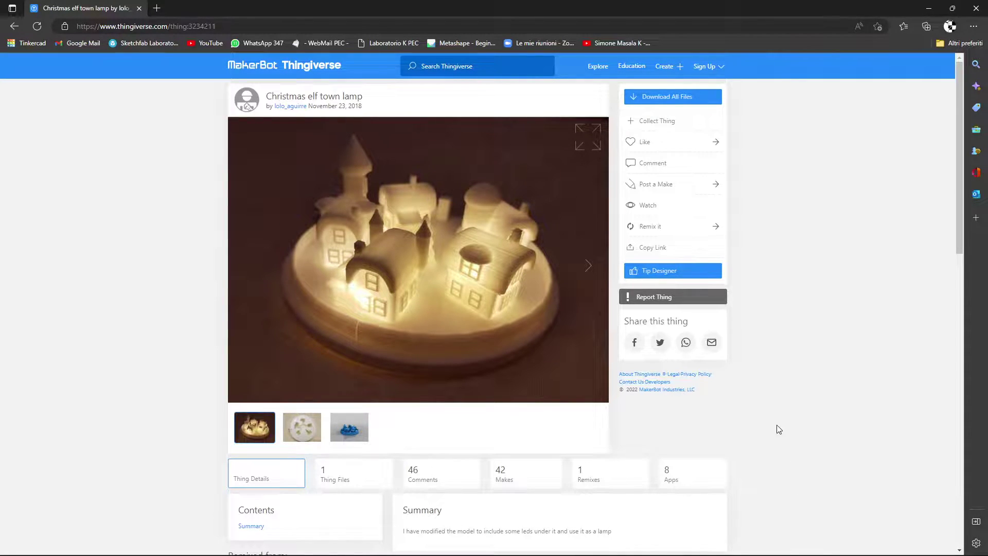
{"action": "left_click", "coordinate": [668, 104]}
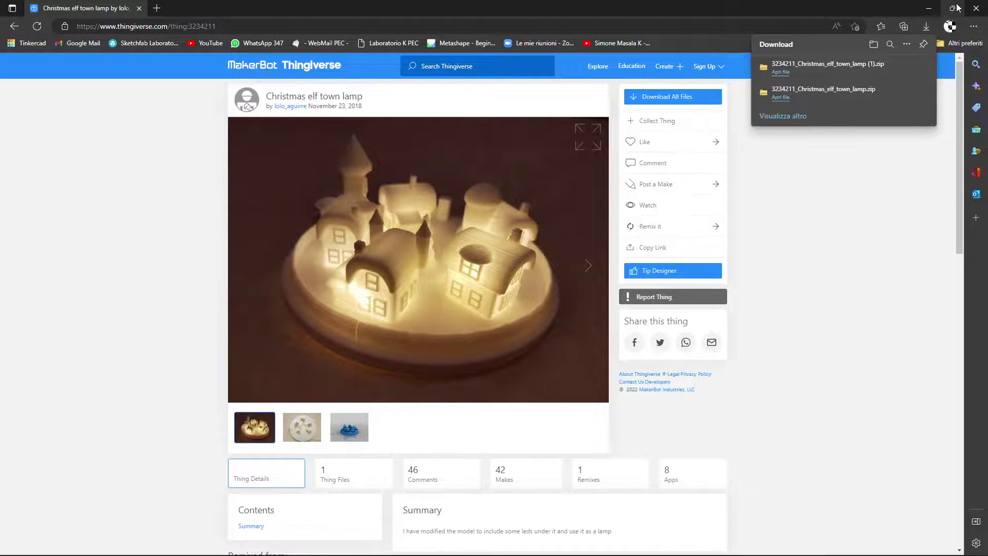
{"action": "mouse_move", "coordinate": [952, 8]}
{"action": "left_click", "coordinate": [772, 78]}
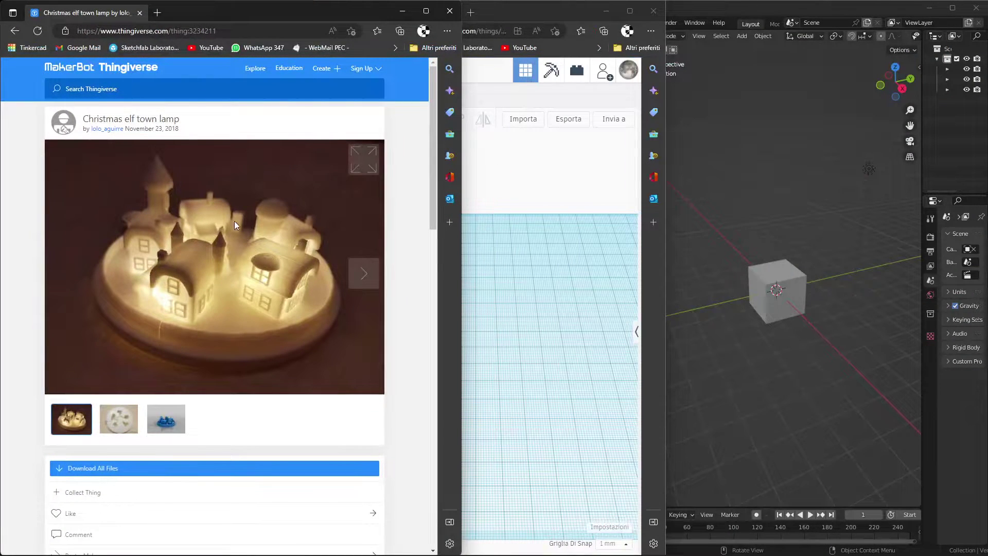
{"action": "left_click", "coordinate": [761, 125]}
Maximize Blender and pick ciudad_agujereada_2.stl from the TINKERCAD Alunni folder in the STL importer.
{"action": "left_click", "coordinate": [951, 11]}
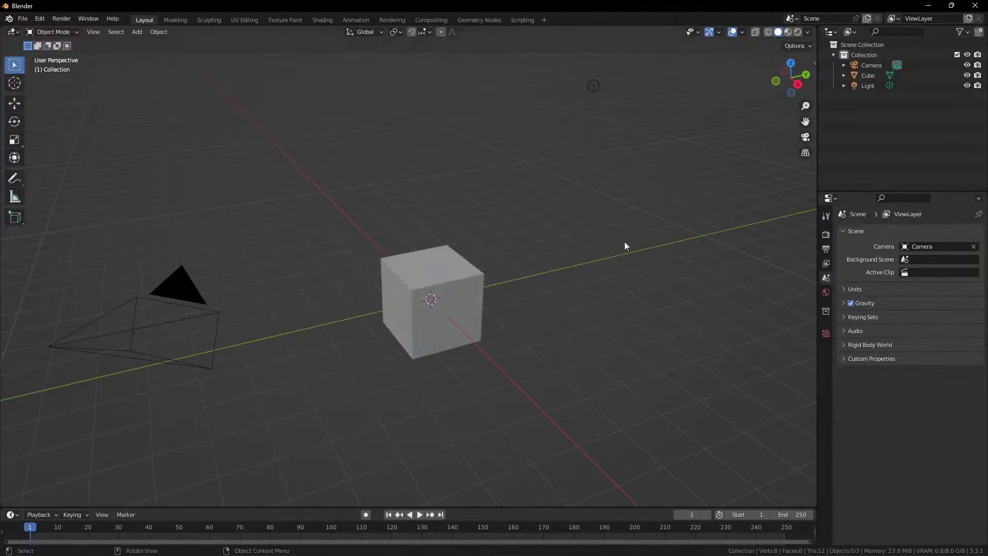
{"action": "mouse_move", "coordinate": [375, 321]}
{"action": "middle_mouse_down"}
{"action": "mouse_move", "coordinate": [479, 317]}
{"action": "mouse_move", "coordinate": [425, 301]}
{"action": "mouse_move", "coordinate": [478, 310]}
{"action": "middle_mouse_up"}
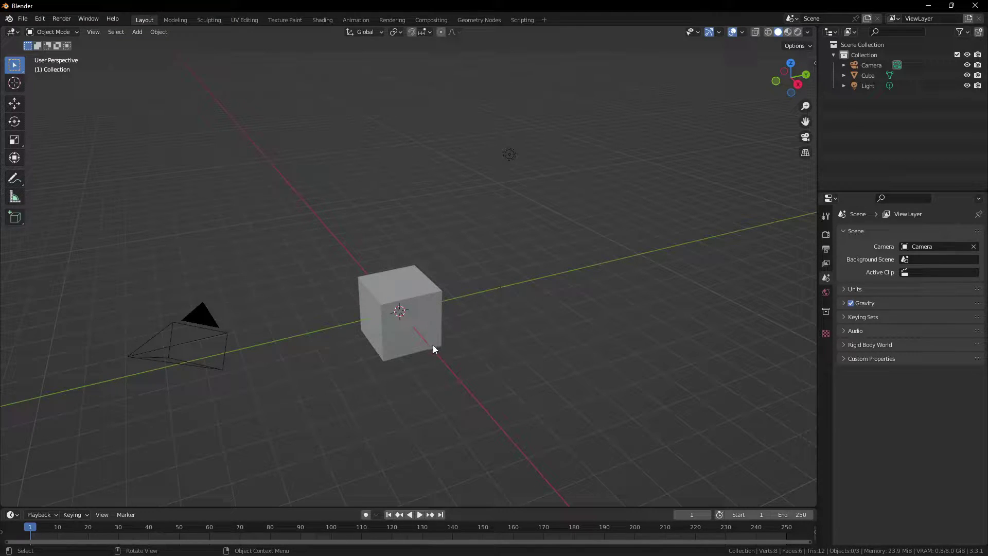
{"action": "left_click", "coordinate": [20, 22]}
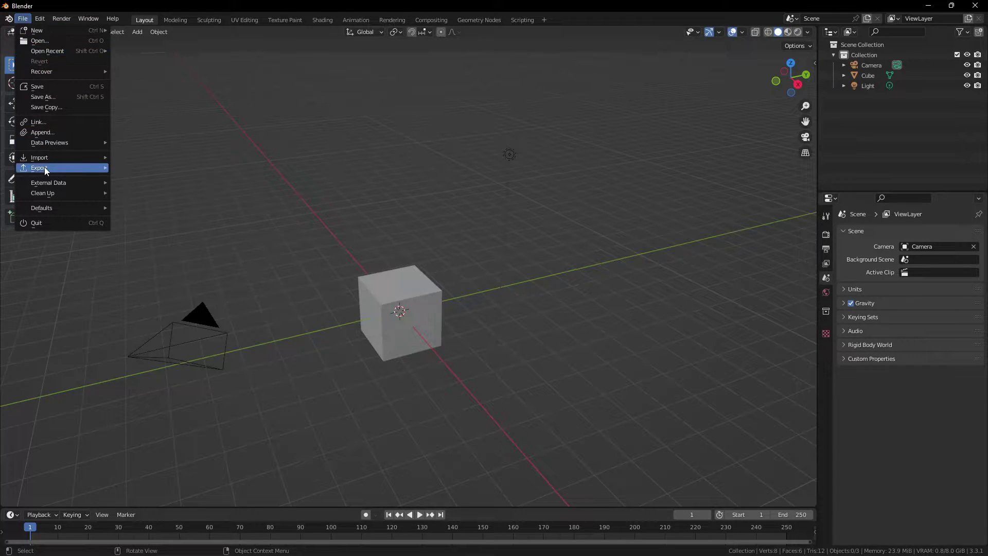
{"action": "mouse_move", "coordinate": [40, 156]}
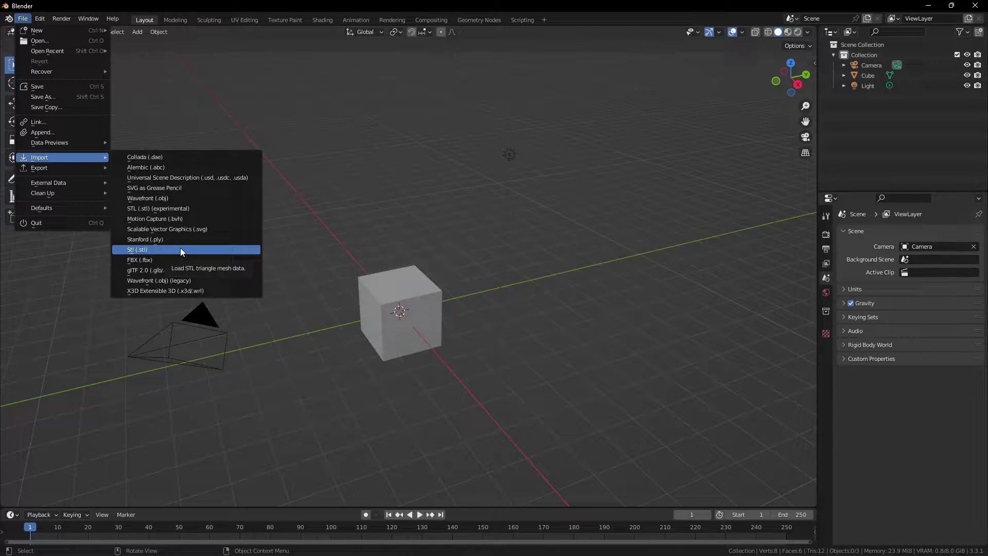
{"action": "left_click", "coordinate": [180, 248]}
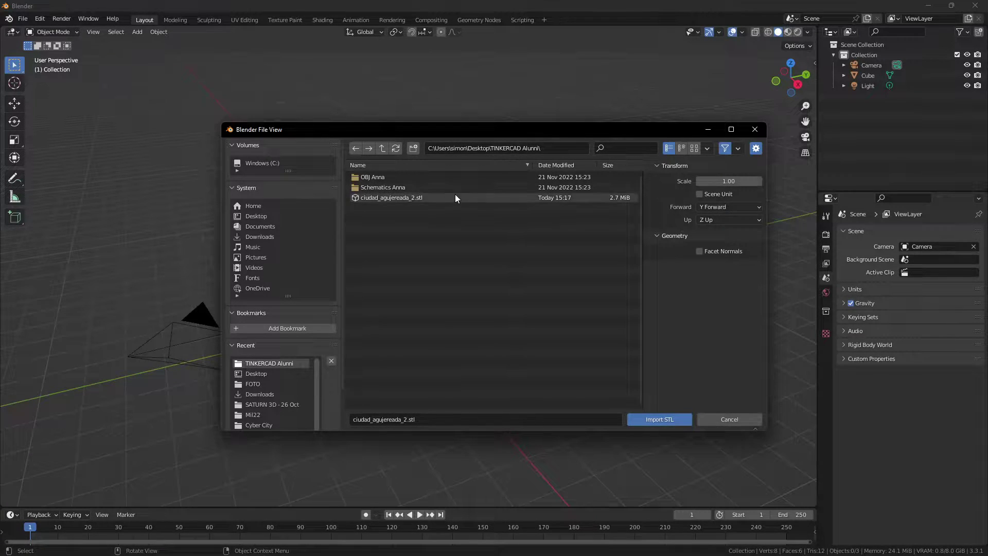
{"action": "left_click", "coordinate": [374, 199]}
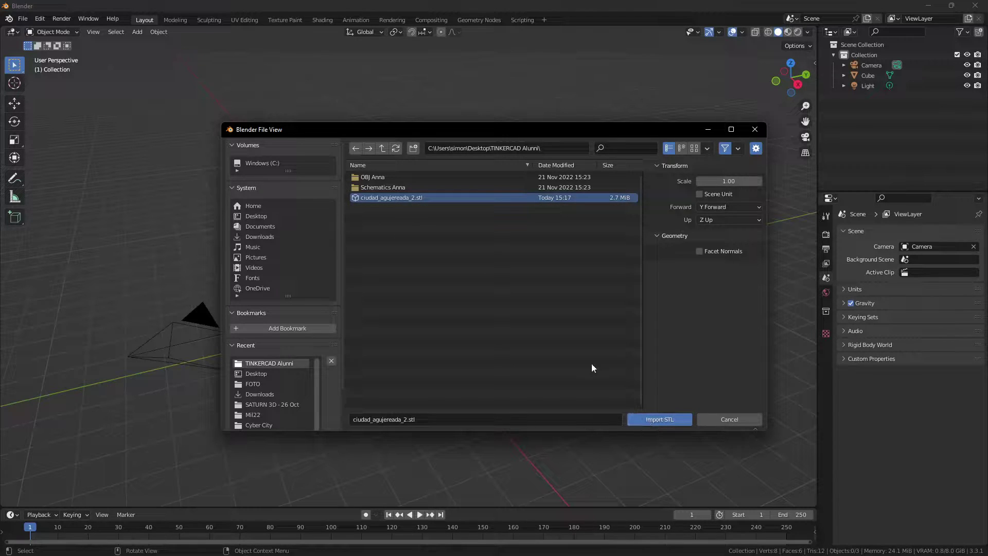
Import ciudad_agujereada_2.stl and zoom out to locate the city model.
{"action": "left_click", "coordinate": [665, 418]}
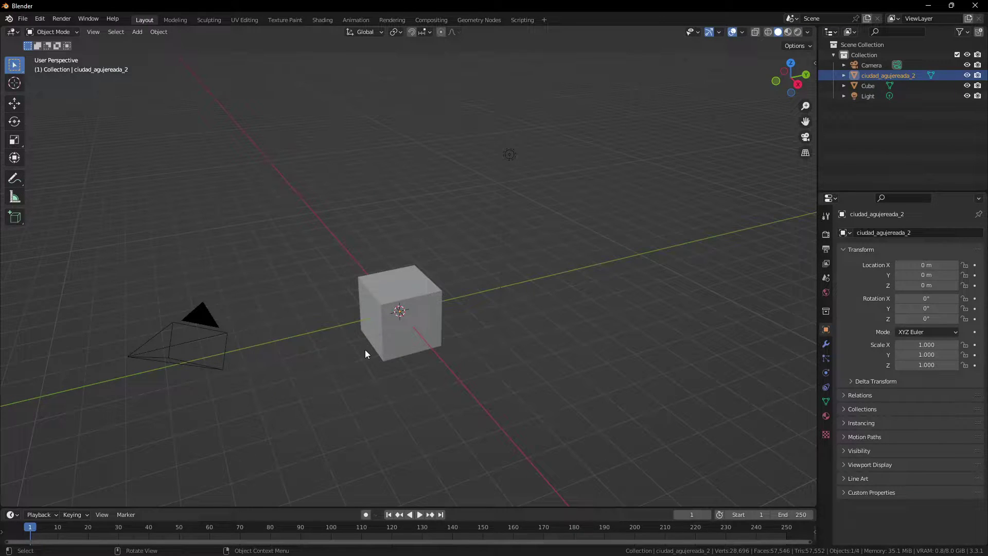
{"action": "middle_click_drag", "start_coordinate": [365, 354], "coordinate": [380, 366]}
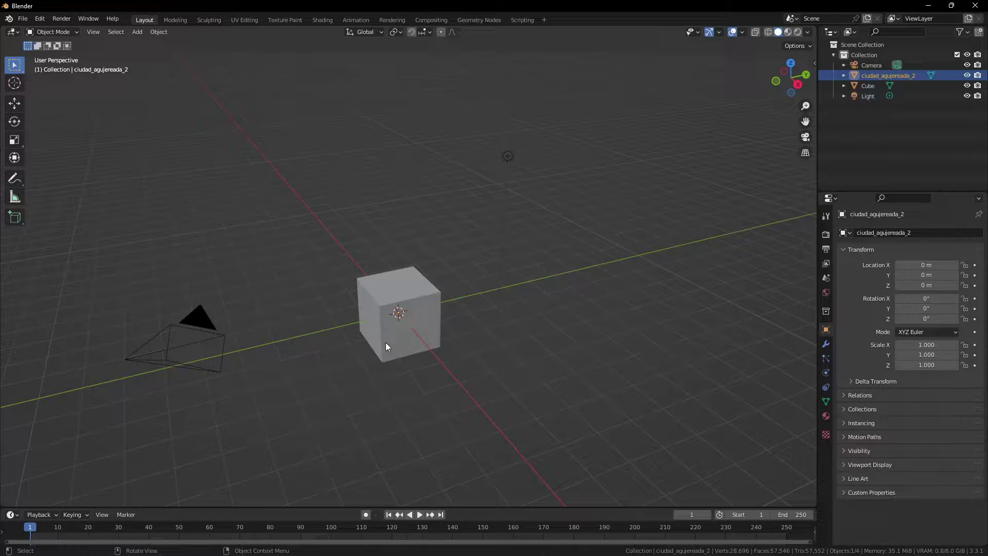
{"action": "scroll", "coordinate": [356, 331], "scroll_direction": "down", "scroll_amount": 8}
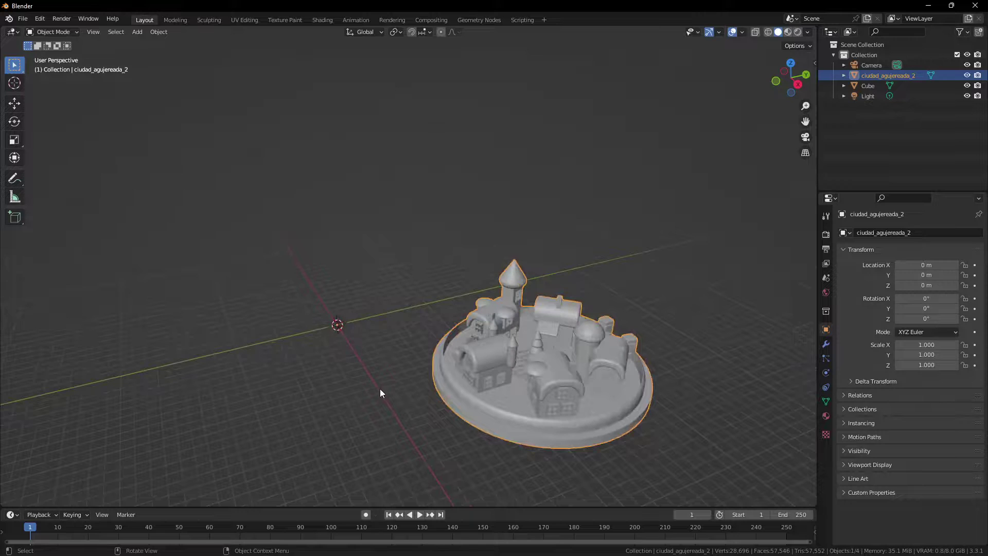
{"action": "scroll", "coordinate": [535, 450], "scroll_direction": "up", "scroll_amount": 2}
{"action": "scroll", "coordinate": [423, 376], "scroll_direction": "down", "scroll_amount": 3}
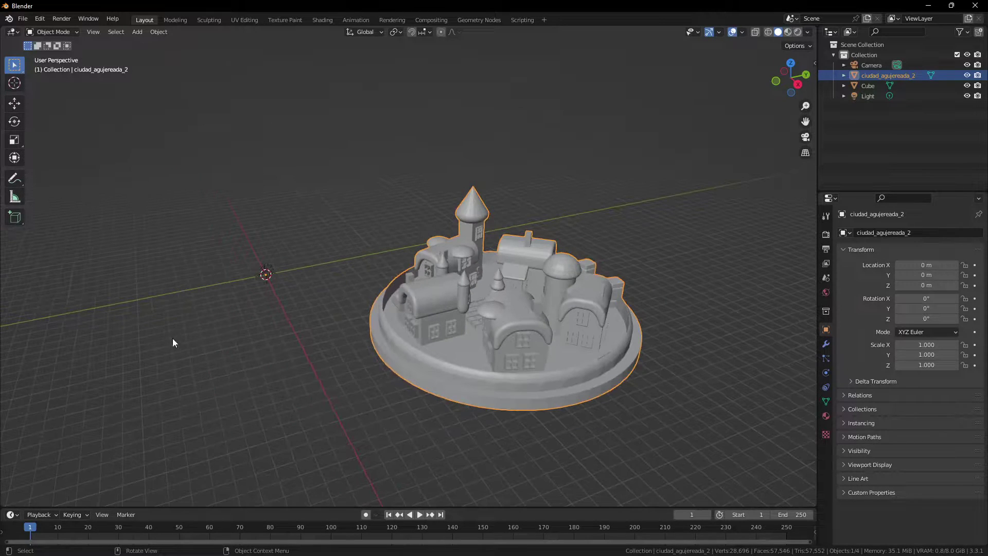
{"action": "scroll", "coordinate": [362, 234], "scroll_direction": "up", "scroll_amount": 8}
{"action": "scroll", "coordinate": [362, 234], "scroll_direction": "up", "scroll_amount": 3}
{"action": "scroll", "coordinate": [267, 267], "scroll_direction": "up", "scroll_amount": 2}
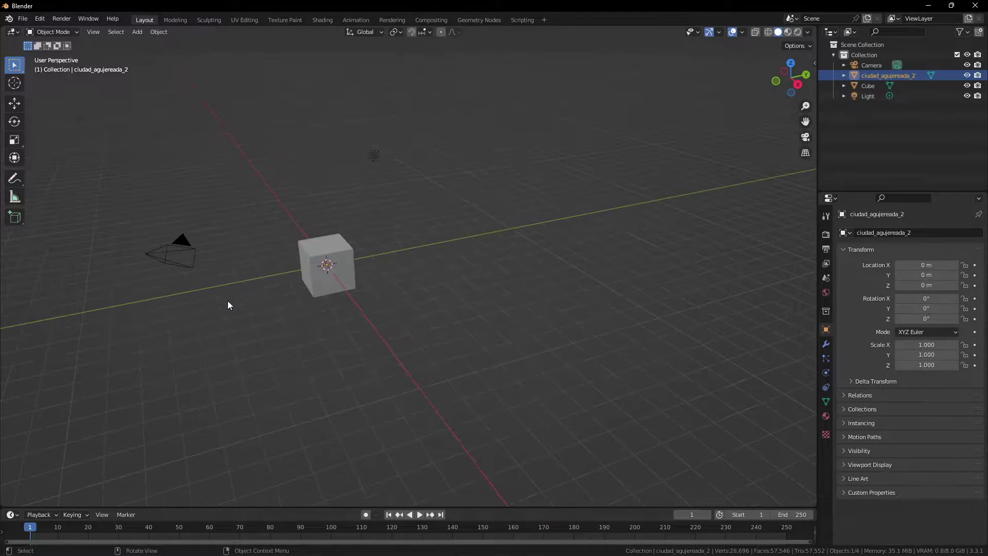
{"action": "mouse_move", "coordinate": [269, 289]}
{"action": "middle_mouse_down"}
{"action": "mouse_move", "coordinate": [261, 288]}
{"action": "mouse_move", "coordinate": [445, 184]}
{"action": "mouse_move", "coordinate": [412, 249]}
{"action": "mouse_move", "coordinate": [362, 229]}
{"action": "mouse_move", "coordinate": [403, 273]}
{"action": "middle_mouse_up"}
Delete the default Camera, Cube and Light, leaving only the city model.
{"action": "left_click", "coordinate": [494, 165]}
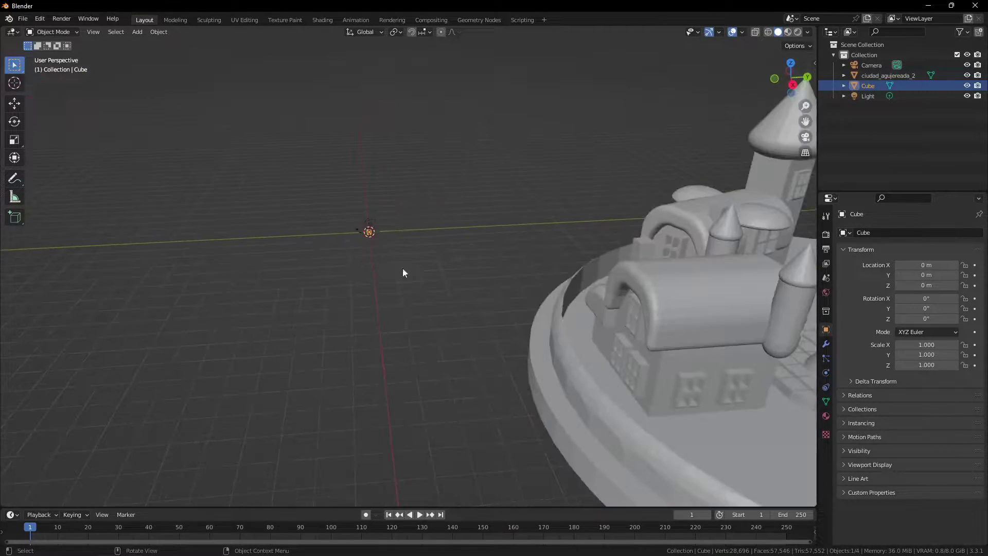
{"action": "middle_click_drag", "start_coordinate": [325, 236], "coordinate": [334, 236]}
{"action": "left_click_drag", "start_coordinate": [471, 293], "coordinate": [137, 137]}
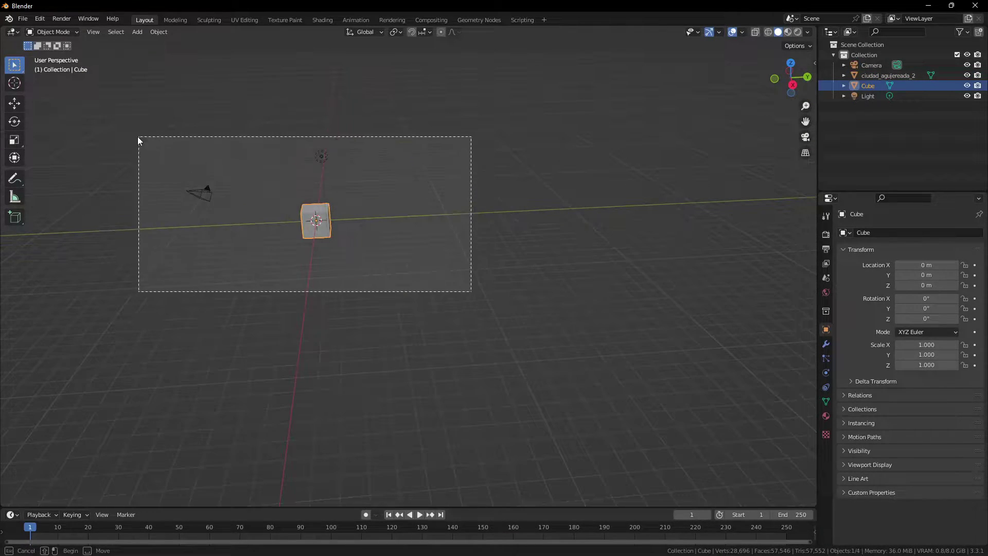
{"action": "key", "text": "Delete"}
{"action": "mouse_move", "coordinate": [208, 177]}
{"action": "middle_mouse_down"}
{"action": "mouse_move", "coordinate": [283, 255]}
{"action": "mouse_move", "coordinate": [492, 305]}
{"action": "middle_mouse_up"}
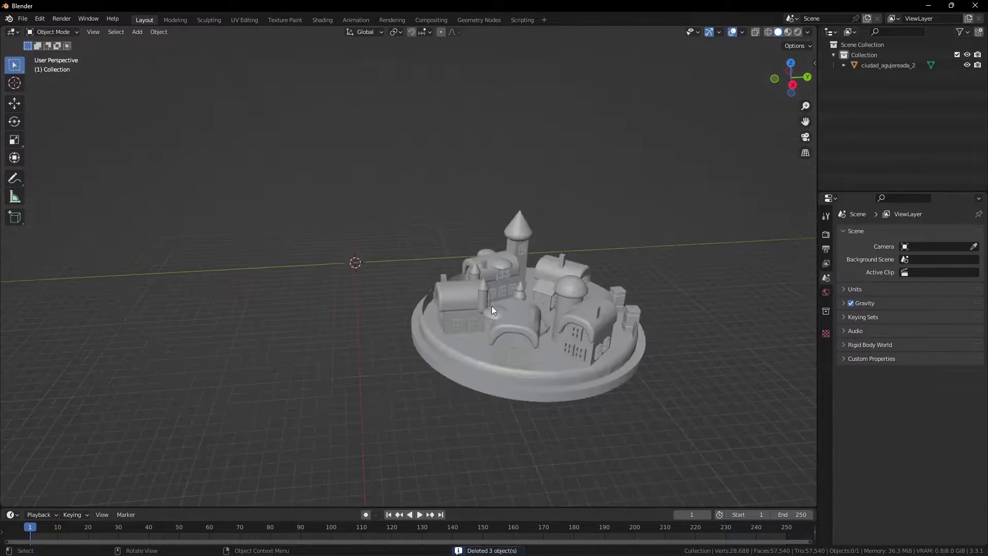
{"action": "scroll", "coordinate": [553, 307], "scroll_direction": "up", "scroll_amount": 5}
{"action": "scroll", "coordinate": [554, 308], "scroll_direction": "down", "scroll_amount": 5}
{"action": "scroll", "coordinate": [402, 378], "scroll_direction": "up", "scroll_amount": 3}
Inspect the city model's mesh in Edit Mode, orbiting and zooming around it.
{"action": "mouse_move", "coordinate": [379, 400]}
{"action": "middle_mouse_down"}
{"action": "mouse_move", "coordinate": [373, 391]}
{"action": "mouse_move", "coordinate": [269, 389]}
{"action": "mouse_move", "coordinate": [294, 301]}
{"action": "middle_mouse_up"}
{"action": "scroll", "coordinate": [293, 301], "scroll_direction": "down", "scroll_amount": 5}
{"action": "mouse_move", "coordinate": [227, 252]}
{"action": "middle_mouse_down"}
{"action": "mouse_move", "coordinate": [321, 264]}
{"action": "mouse_move", "coordinate": [279, 292]}
{"action": "middle_mouse_up"}
{"action": "scroll", "coordinate": [279, 293], "scroll_direction": "up", "scroll_amount": 5}
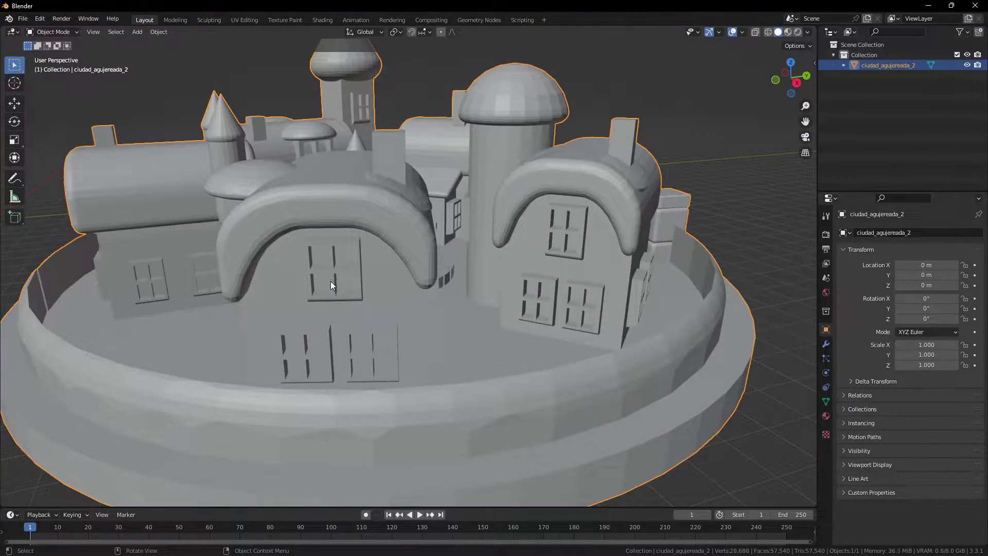
{"action": "key", "text": "Tab"}
{"action": "mouse_move", "coordinate": [331, 281]}
{"action": "middle_mouse_down"}
{"action": "mouse_move", "coordinate": [438, 286]}
{"action": "mouse_move", "coordinate": [387, 254]}
{"action": "mouse_move", "coordinate": [426, 287]}
{"action": "mouse_move", "coordinate": [295, 257]}
{"action": "mouse_move", "coordinate": [289, 271]}
{"action": "mouse_move", "coordinate": [380, 272]}
{"action": "mouse_move", "coordinate": [410, 301]}
{"action": "mouse_move", "coordinate": [381, 309]}
{"action": "mouse_move", "coordinate": [291, 274]}
{"action": "mouse_move", "coordinate": [226, 265]}
{"action": "mouse_move", "coordinate": [402, 270]}
{"action": "mouse_move", "coordinate": [535, 306]}
{"action": "mouse_move", "coordinate": [474, 305]}
{"action": "mouse_move", "coordinate": [574, 309]}
{"action": "mouse_move", "coordinate": [452, 263]}
{"action": "middle_mouse_up"}
{"action": "scroll", "coordinate": [388, 254], "scroll_direction": "down", "scroll_amount": 4}
{"action": "scroll", "coordinate": [388, 254], "scroll_direction": "down", "scroll_amount": 2}
{"action": "scroll", "coordinate": [432, 289], "scroll_direction": "up", "scroll_amount": 4}
{"action": "scroll", "coordinate": [437, 291], "scroll_direction": "up", "scroll_amount": 3}
{"action": "scroll", "coordinate": [437, 291], "scroll_direction": "down", "scroll_amount": 5}
{"action": "key", "text": "Tab"}
Orbit around the whole city in Object Mode and shrink the outliner and properties panels.
{"action": "scroll", "coordinate": [295, 257], "scroll_direction": "up", "scroll_amount": 5}
{"action": "scroll", "coordinate": [227, 265], "scroll_direction": "down", "scroll_amount": 5}
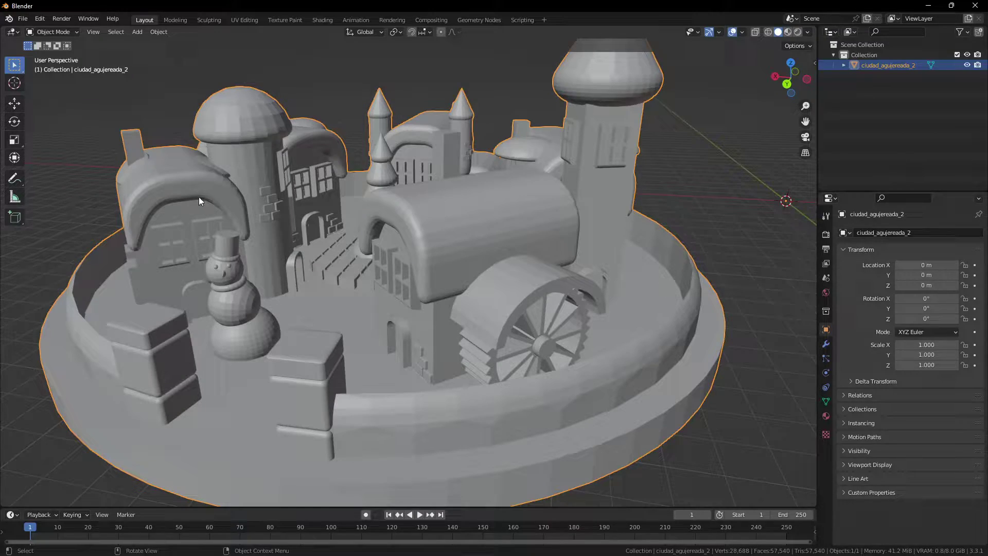
{"action": "scroll", "coordinate": [199, 197], "scroll_direction": "up", "scroll_amount": 3}
{"action": "mouse_move", "coordinate": [195, 195]}
{"action": "middle_mouse_down"}
{"action": "mouse_move", "coordinate": [243, 206]}
{"action": "mouse_move", "coordinate": [281, 193]}
{"action": "middle_mouse_up"}
{"action": "scroll", "coordinate": [350, 227], "scroll_direction": "down", "scroll_amount": 6}
{"action": "scroll", "coordinate": [546, 239], "scroll_direction": "up", "scroll_amount": 3}
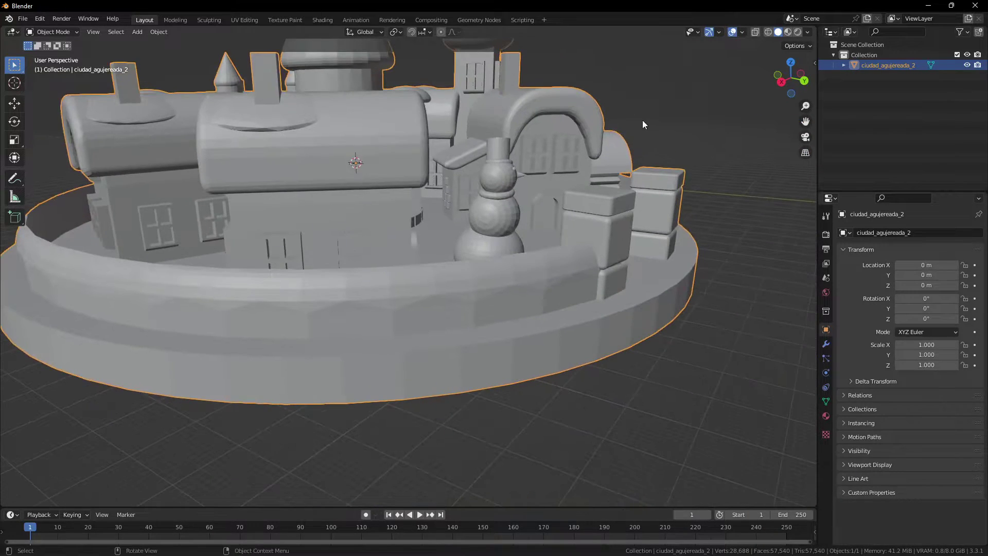
{"action": "scroll", "coordinate": [495, 193], "scroll_direction": "down", "scroll_amount": 4}
{"action": "mouse_move", "coordinate": [486, 199]}
{"action": "middle_mouse_down"}
{"action": "mouse_move", "coordinate": [502, 211]}
{"action": "mouse_move", "coordinate": [822, 160]}
{"action": "middle_mouse_up"}
{"action": "left_click_drag", "start_coordinate": [818, 160], "coordinate": [970, 169]}
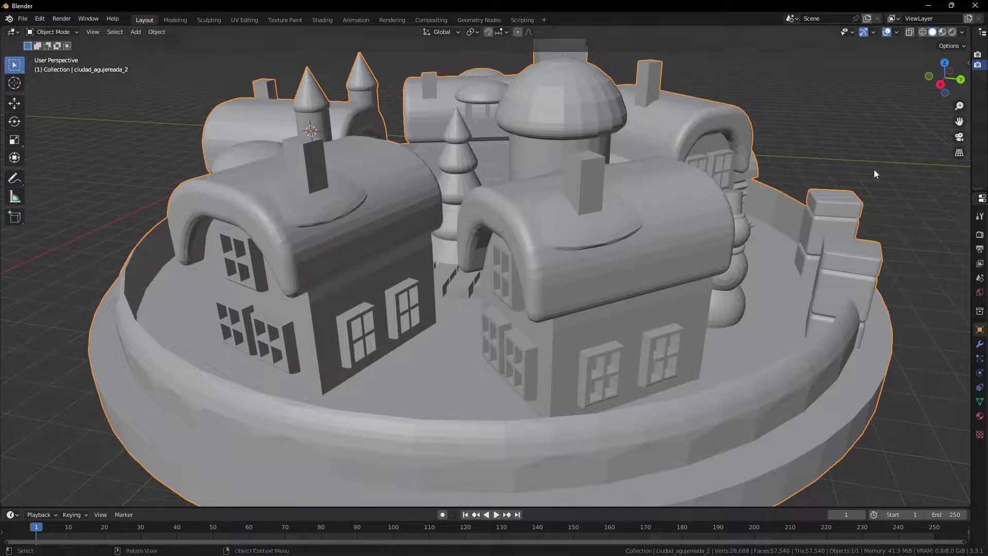
Close the timeline area and switch Blender to a full-screen window.
{"action": "right_click", "coordinate": [239, 514]}
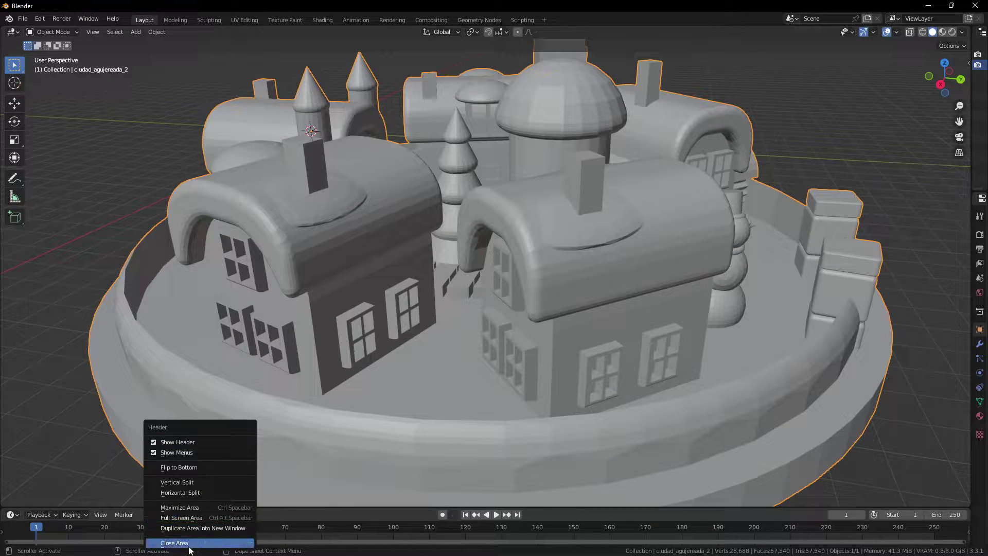
{"action": "left_click", "coordinate": [232, 541]}
{"action": "left_click", "coordinate": [86, 18]}
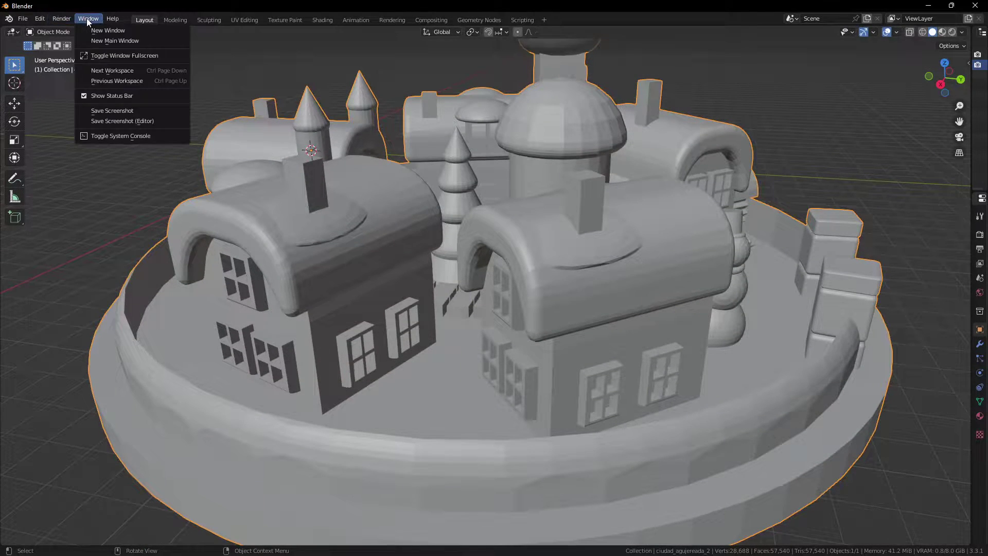
{"action": "left_click", "coordinate": [103, 55]}
Orbit and zoom in close on the city's walls, then enter Edit Mode.
{"action": "scroll", "coordinate": [346, 299], "scroll_direction": "down", "scroll_amount": 3}
{"action": "mouse_move", "coordinate": [304, 253]}
{"action": "middle_mouse_down"}
{"action": "mouse_move", "coordinate": [358, 280]}
{"action": "mouse_move", "coordinate": [346, 288]}
{"action": "mouse_move", "coordinate": [393, 166]}
{"action": "middle_mouse_up"}
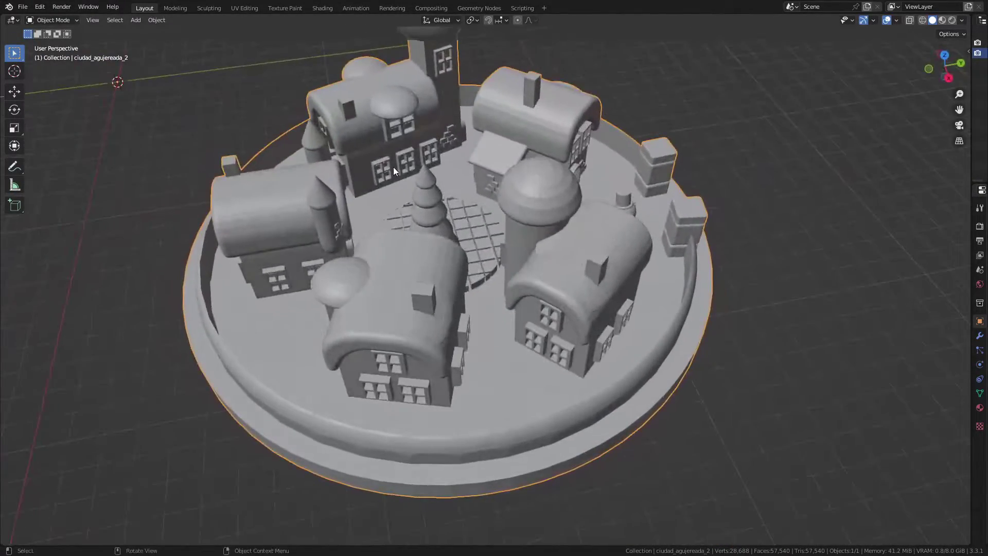
{"action": "scroll", "coordinate": [450, 230], "scroll_direction": "up", "scroll_amount": 5}
{"action": "scroll", "coordinate": [599, 245], "scroll_direction": "up", "scroll_amount": 4}
{"action": "mouse_move", "coordinate": [599, 245]}
{"action": "middle_mouse_down"}
{"action": "mouse_move", "coordinate": [477, 224]}
{"action": "mouse_move", "coordinate": [427, 261]}
{"action": "mouse_move", "coordinate": [391, 258]}
{"action": "mouse_move", "coordinate": [408, 247]}
{"action": "mouse_move", "coordinate": [430, 255]}
{"action": "mouse_move", "coordinate": [392, 261]}
{"action": "mouse_move", "coordinate": [449, 267]}
{"action": "mouse_move", "coordinate": [418, 272]}
{"action": "mouse_move", "coordinate": [536, 276]}
{"action": "mouse_move", "coordinate": [395, 267]}
{"action": "mouse_move", "coordinate": [367, 286]}
{"action": "middle_mouse_up"}
{"action": "scroll", "coordinate": [408, 247], "scroll_direction": "down", "scroll_amount": 5}
{"action": "scroll", "coordinate": [391, 260], "scroll_direction": "up", "scroll_amount": 5}
{"action": "scroll", "coordinate": [418, 273], "scroll_direction": "up", "scroll_amount": 2}
{"action": "scroll", "coordinate": [418, 272], "scroll_direction": "down", "scroll_amount": 5}
{"action": "scroll", "coordinate": [456, 268], "scroll_direction": "up", "scroll_amount": 2}
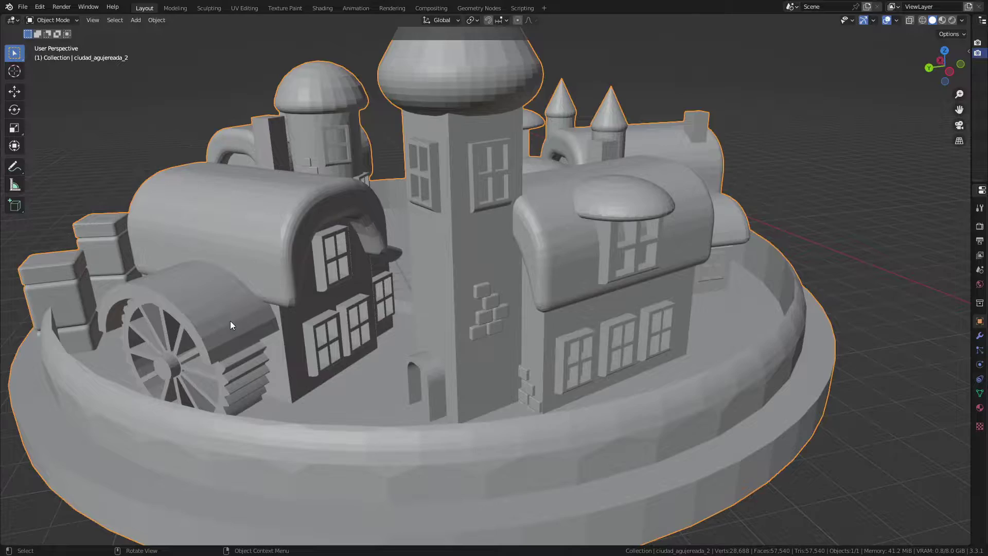
{"action": "scroll", "coordinate": [230, 320], "scroll_direction": "up", "scroll_amount": 2}
{"action": "scroll", "coordinate": [317, 298], "scroll_direction": "down", "scroll_amount": 2}
{"action": "mouse_move", "coordinate": [454, 246]}
{"action": "middle_mouse_down"}
{"action": "mouse_move", "coordinate": [526, 252]}
{"action": "mouse_move", "coordinate": [442, 252]}
{"action": "mouse_move", "coordinate": [369, 153]}
{"action": "middle_mouse_up"}
{"action": "scroll", "coordinate": [468, 254], "scroll_direction": "up", "scroll_amount": 1}
{"action": "scroll", "coordinate": [469, 254], "scroll_direction": "down", "scroll_amount": 4}
{"action": "scroll", "coordinate": [421, 202], "scroll_direction": "up", "scroll_amount": 6}
{"action": "middle_click_drag", "start_coordinate": [421, 203], "coordinate": [435, 210]}
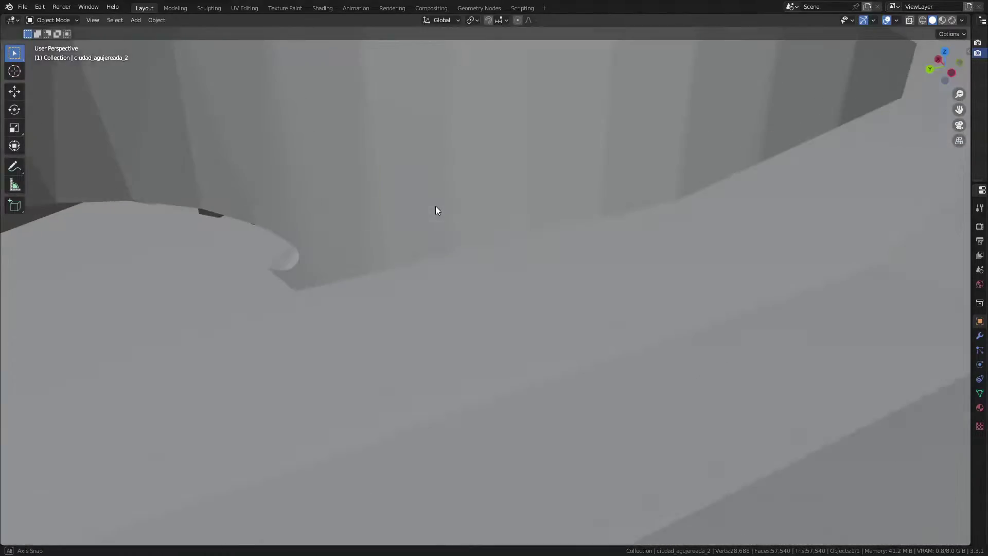
{"action": "scroll", "coordinate": [436, 210], "scroll_direction": "down", "scroll_amount": 8}
{"action": "scroll", "coordinate": [474, 261], "scroll_direction": "up", "scroll_amount": 4}
{"action": "scroll", "coordinate": [470, 265], "scroll_direction": "up", "scroll_amount": 4}
{"action": "scroll", "coordinate": [480, 273], "scroll_direction": "down", "scroll_amount": 8}
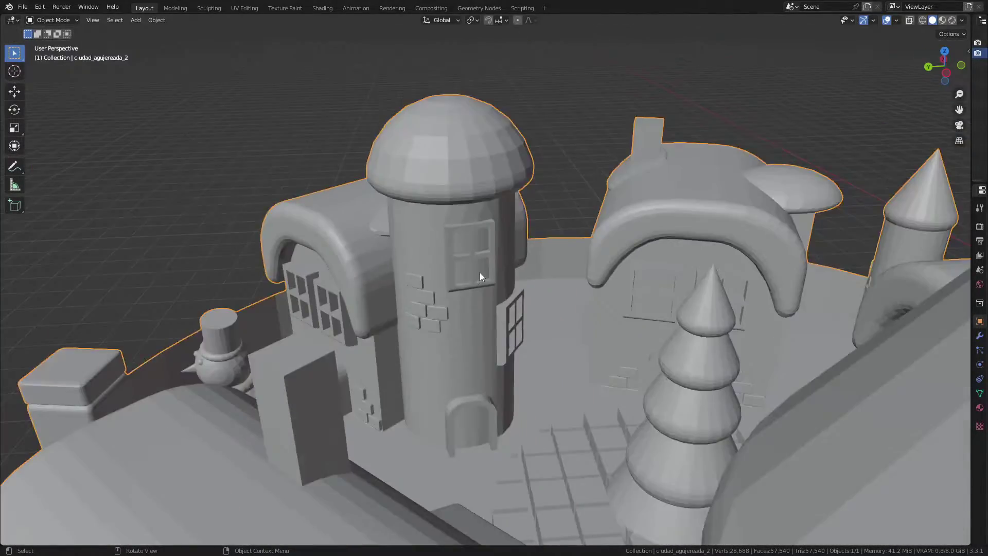
{"action": "key", "text": "Tab"}
Zoom in on the tower window and orbit around to face the snowman.
{"action": "scroll", "coordinate": [480, 273], "scroll_direction": "up", "scroll_amount": 4}
{"action": "scroll", "coordinate": [478, 276], "scroll_direction": "down", "scroll_amount": 4}
{"action": "left_click", "coordinate": [477, 277]}
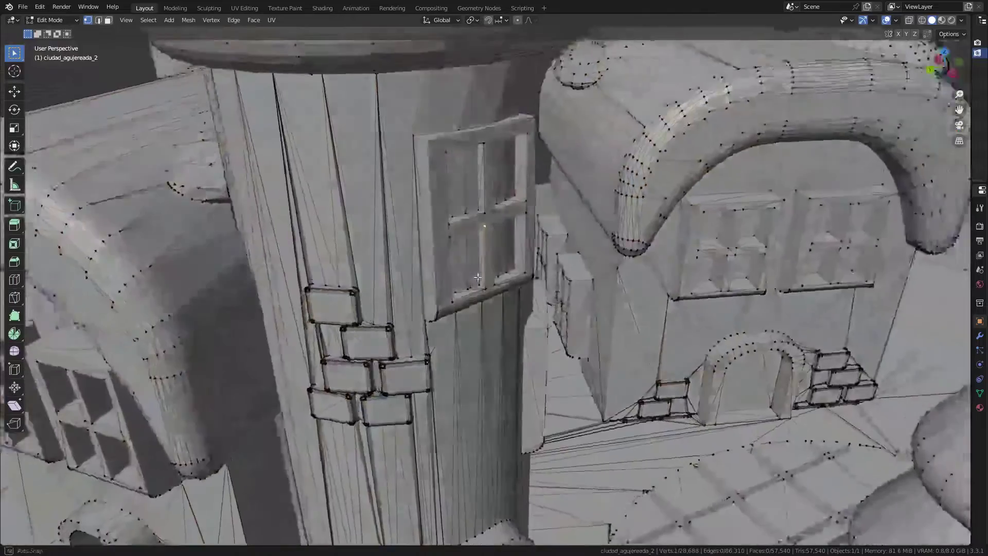
{"action": "mouse_move", "coordinate": [478, 277]}
{"action": "middle_mouse_down"}
{"action": "mouse_move", "coordinate": [314, 276]}
{"action": "mouse_move", "coordinate": [391, 331]}
{"action": "mouse_move", "coordinate": [458, 249]}
{"action": "mouse_move", "coordinate": [412, 226]}
{"action": "middle_mouse_up"}
{"action": "scroll", "coordinate": [315, 275], "scroll_direction": "up", "scroll_amount": 5}
{"action": "scroll", "coordinate": [331, 298], "scroll_direction": "down", "scroll_amount": 6}
{"action": "scroll", "coordinate": [391, 331], "scroll_direction": "down", "scroll_amount": 4}
{"action": "scroll", "coordinate": [415, 304], "scroll_direction": "up", "scroll_amount": 2}
{"action": "scroll", "coordinate": [411, 227], "scroll_direction": "up", "scroll_amount": 3}
{"action": "scroll", "coordinate": [386, 211], "scroll_direction": "down", "scroll_amount": 1}
{"action": "scroll", "coordinate": [357, 197], "scroll_direction": "down", "scroll_amount": 5}
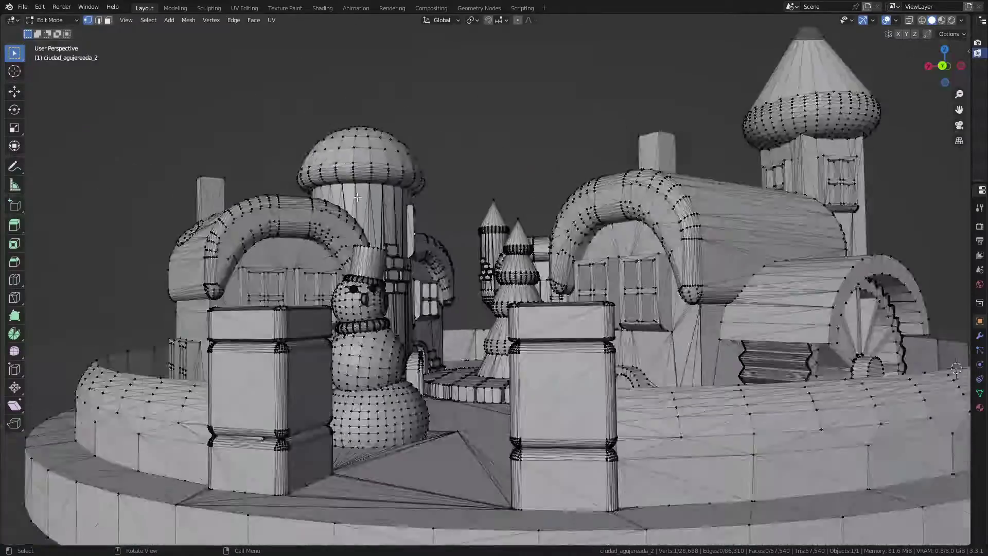
{"action": "scroll", "coordinate": [381, 232], "scroll_direction": "down", "scroll_amount": 3}
Orbit higher over the domed tower and houses, then out to the whole city.
{"action": "mouse_move", "coordinate": [358, 197]}
{"action": "middle_mouse_down"}
{"action": "mouse_move", "coordinate": [413, 274]}
{"action": "mouse_move", "coordinate": [478, 269]}
{"action": "mouse_move", "coordinate": [601, 284]}
{"action": "mouse_move", "coordinate": [556, 275]}
{"action": "middle_mouse_up"}
{"action": "scroll", "coordinate": [396, 252], "scroll_direction": "up", "scroll_amount": 5}
{"action": "scroll", "coordinate": [413, 274], "scroll_direction": "down", "scroll_amount": 5}
{"action": "scroll", "coordinate": [479, 269], "scroll_direction": "up", "scroll_amount": 5}
{"action": "scroll", "coordinate": [515, 269], "scroll_direction": "down", "scroll_amount": 3}
{"action": "mouse_move", "coordinate": [408, 281]}
{"action": "middle_mouse_down"}
{"action": "mouse_move", "coordinate": [459, 317]}
{"action": "mouse_move", "coordinate": [540, 309]}
{"action": "middle_mouse_up"}
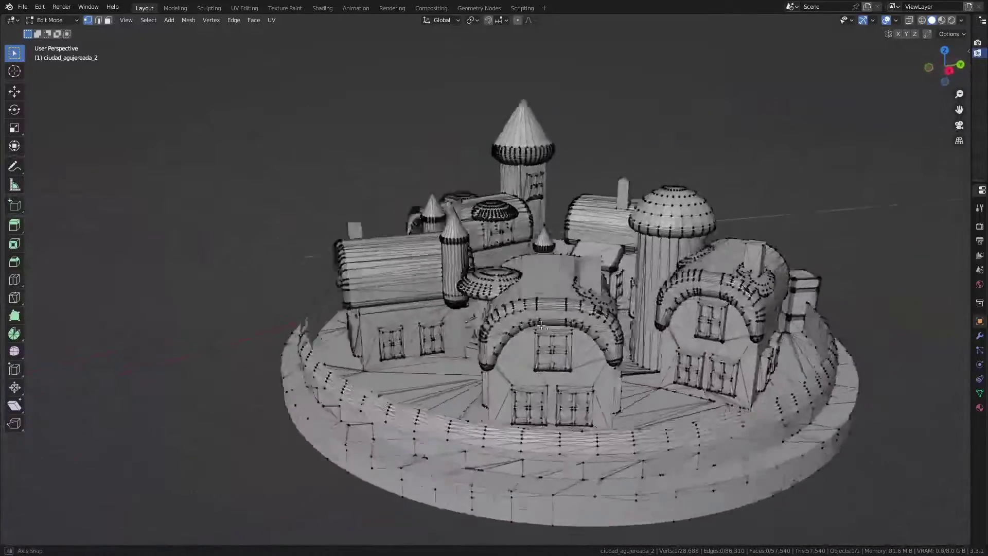
{"action": "scroll", "coordinate": [617, 306], "scroll_direction": "up", "scroll_amount": 3}
{"action": "scroll", "coordinate": [617, 305], "scroll_direction": "up", "scroll_amount": 4}
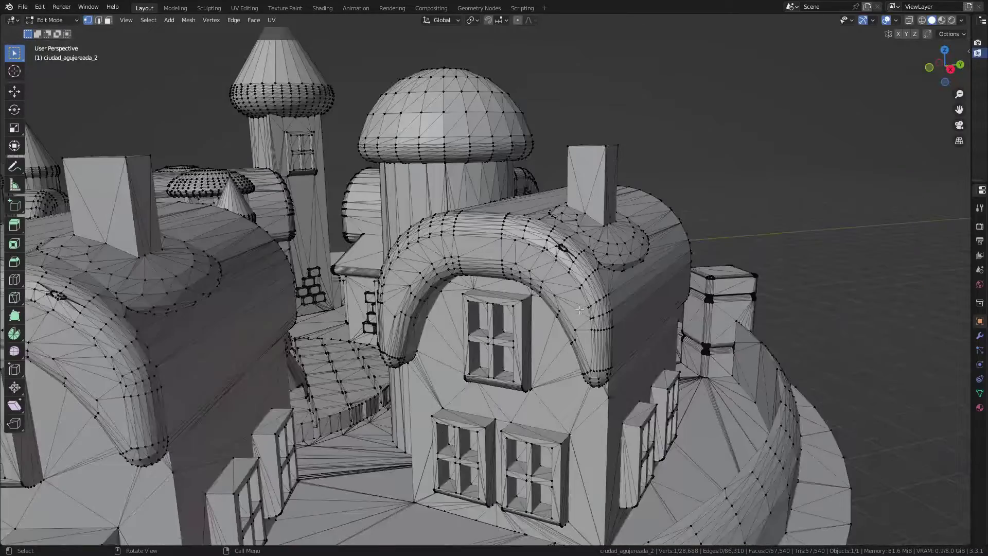
In face select mode, delete the stray faces on both sides of the arch window.
{"action": "key", "text": "3"}
{"action": "scroll", "coordinate": [577, 309], "scroll_direction": "up", "scroll_amount": 3}
{"action": "left_click", "coordinate": [535, 350]}
{"action": "middle_click_drag", "start_coordinate": [536, 349], "coordinate": [562, 335]}
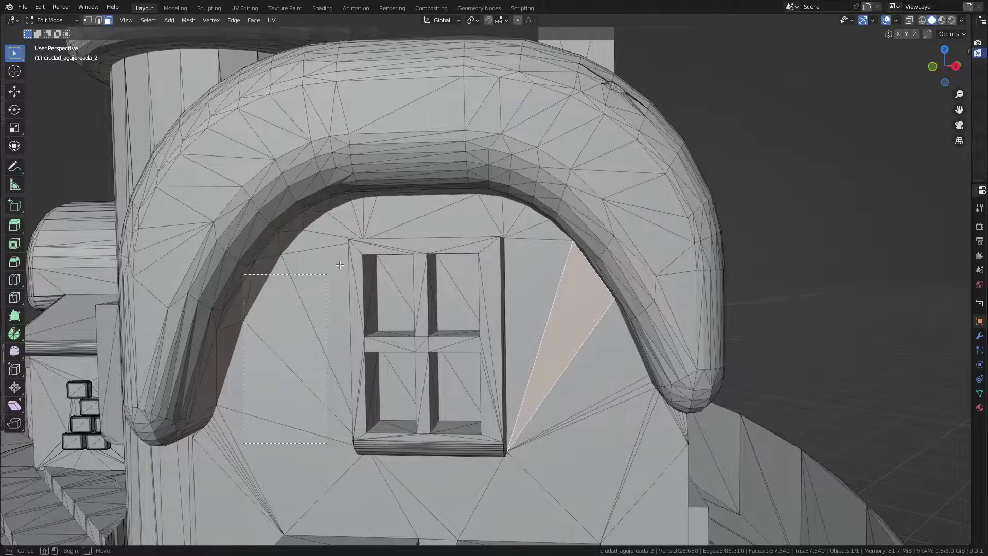
{"action": "mouse_move", "coordinate": [340, 265]}
{"action": "left_mouse_down"}
{"action": "mouse_move", "coordinate": [348, 306]}
{"action": "mouse_move", "coordinate": [288, 381]}
{"action": "left_mouse_up"}
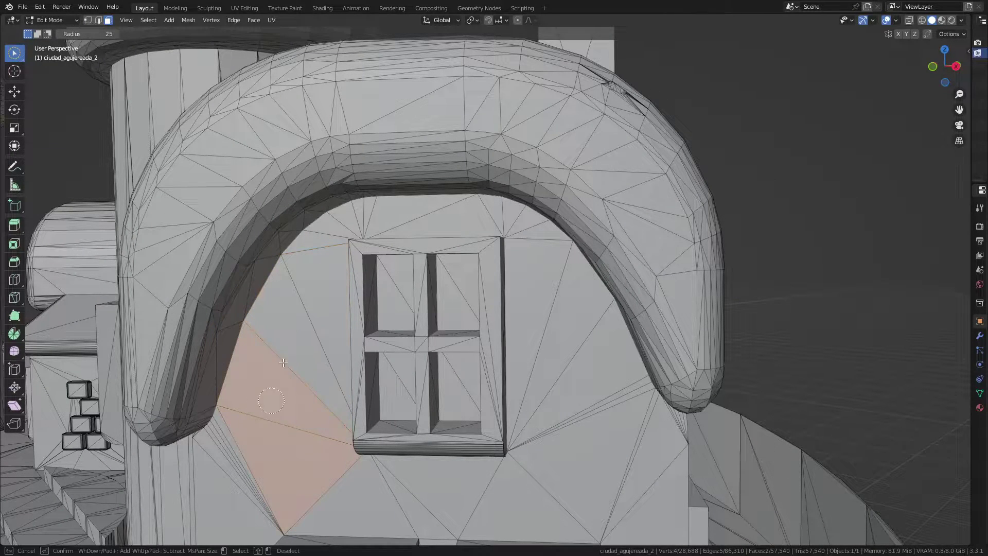
{"action": "left_click_drag", "start_coordinate": [517, 252], "coordinate": [515, 240]}
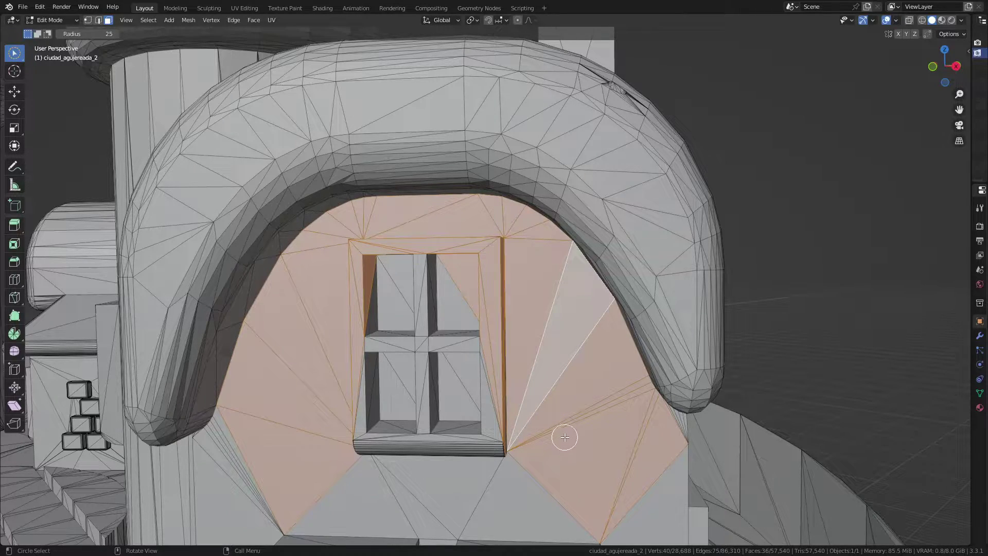
{"action": "key", "text": "x"}
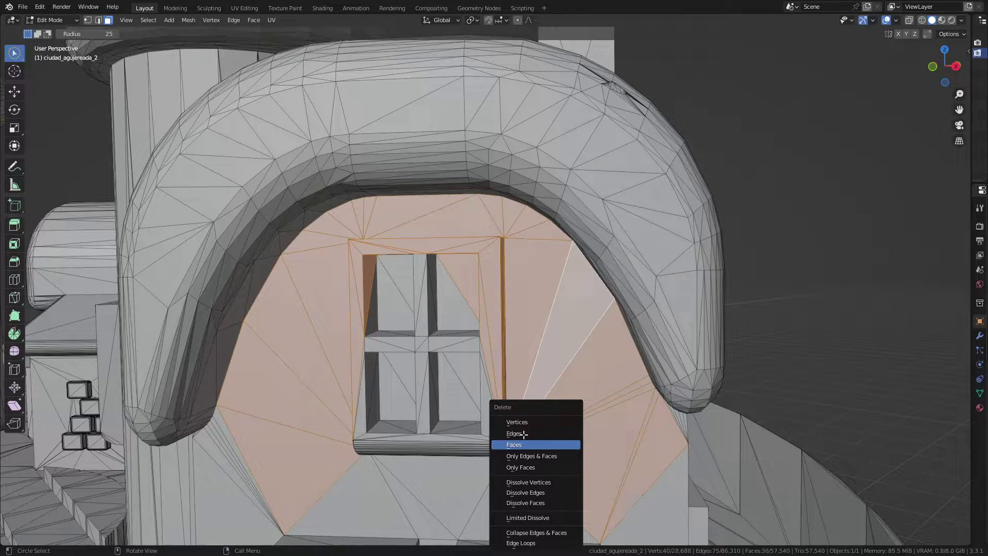
{"action": "left_click", "coordinate": [515, 444]}
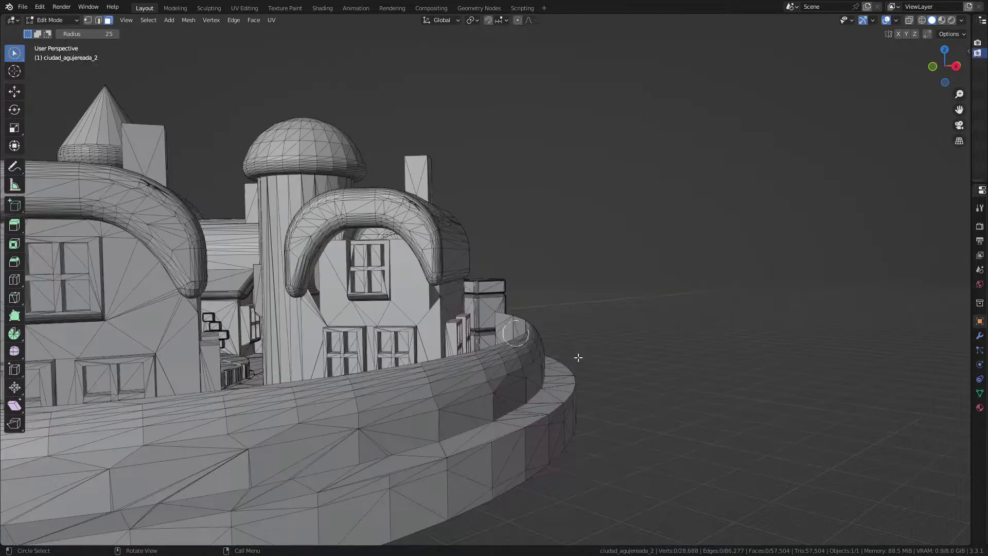
Delete the faces under the long rounded roof and the wall and beam faces beside another window.
{"action": "mouse_move", "coordinate": [578, 357]}
{"action": "middle_mouse_down"}
{"action": "mouse_move", "coordinate": [542, 360]}
{"action": "mouse_move", "coordinate": [441, 287]}
{"action": "mouse_move", "coordinate": [432, 314]}
{"action": "middle_mouse_up"}
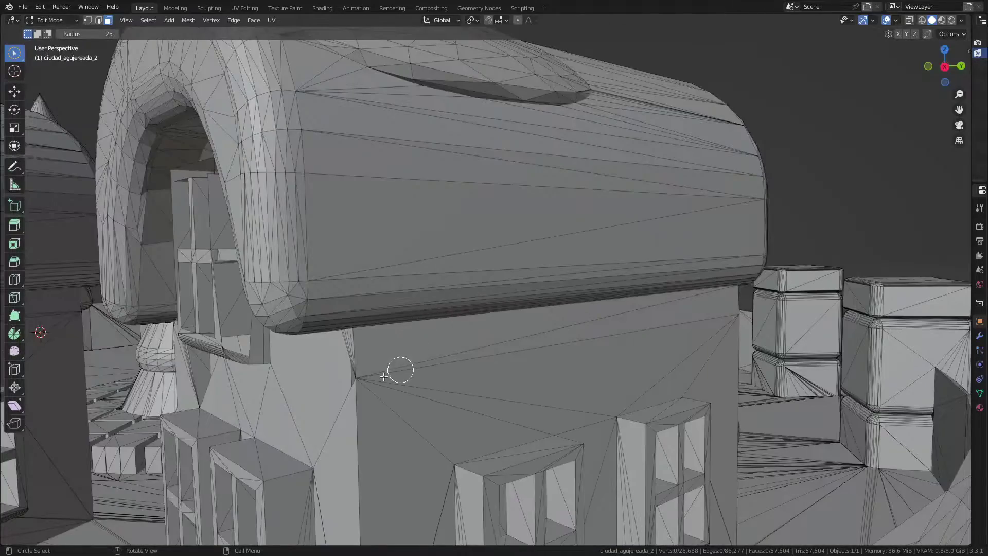
{"action": "left_click_drag", "start_coordinate": [399, 370], "coordinate": [355, 374]}
{"action": "key", "text": "x"}
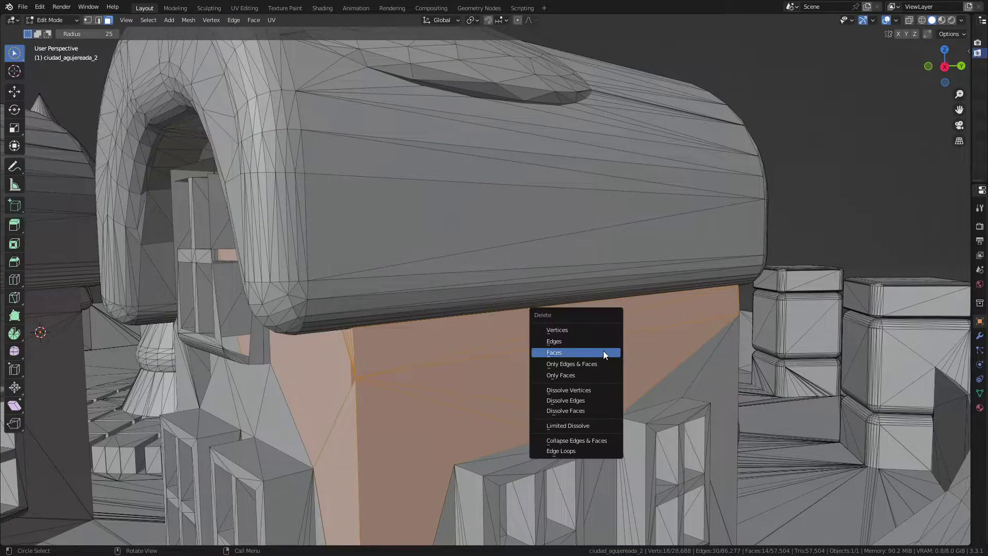
{"action": "left_click", "coordinate": [603, 351]}
{"action": "mouse_move", "coordinate": [603, 350]}
{"action": "middle_mouse_down"}
{"action": "mouse_move", "coordinate": [367, 316]}
{"action": "mouse_move", "coordinate": [408, 324]}
{"action": "mouse_move", "coordinate": [349, 210]}
{"action": "middle_mouse_up"}
{"action": "left_click_drag", "start_coordinate": [350, 210], "coordinate": [301, 178]}
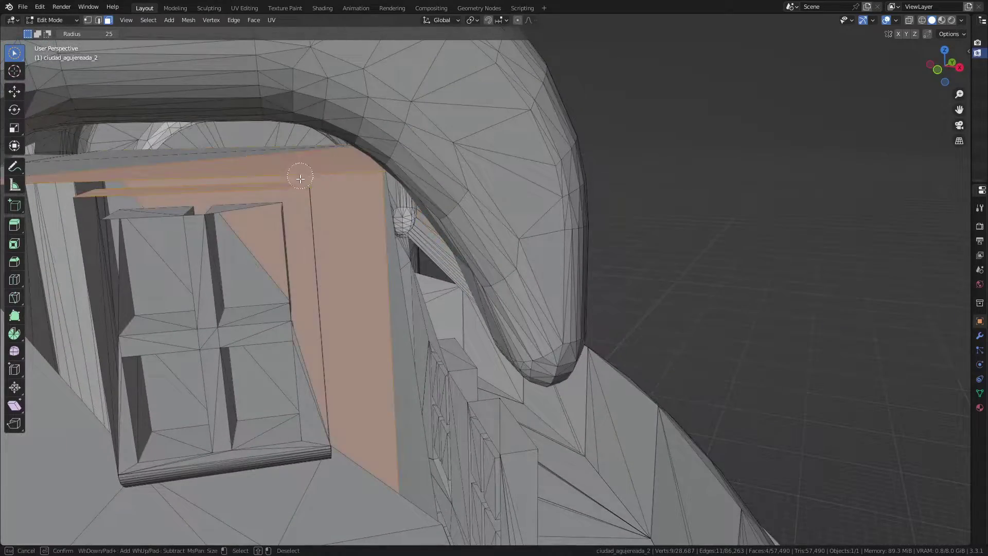
{"action": "key", "text": "x"}
{"action": "left_click", "coordinate": [287, 205]}
Delete the faces covering the arched-window house's left window.
{"action": "mouse_move", "coordinate": [286, 206]}
{"action": "middle_mouse_down"}
{"action": "mouse_move", "coordinate": [280, 238]}
{"action": "mouse_move", "coordinate": [176, 231]}
{"action": "mouse_move", "coordinate": [397, 249]}
{"action": "middle_mouse_up"}
{"action": "scroll", "coordinate": [397, 249], "scroll_direction": "up", "scroll_amount": 3}
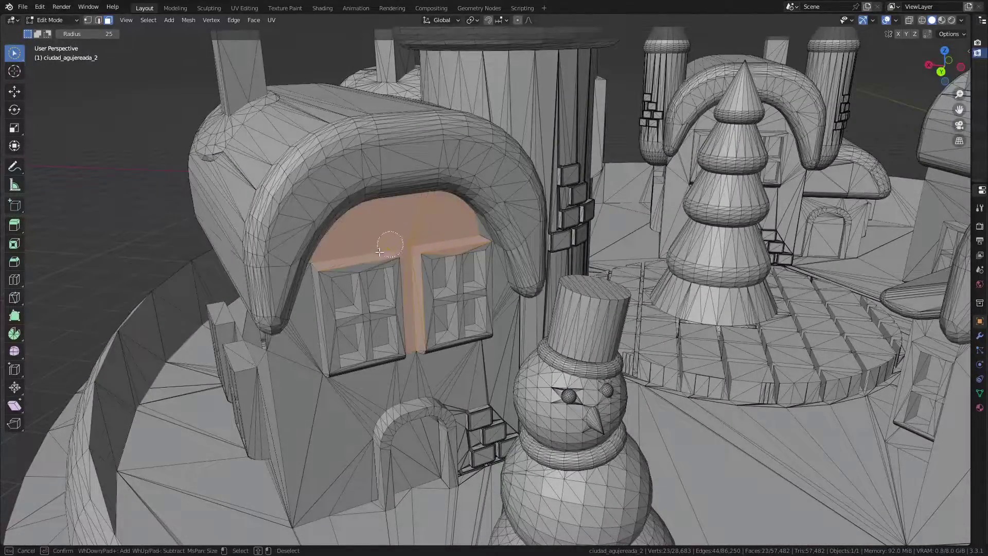
{"action": "left_click_drag", "start_coordinate": [379, 252], "coordinate": [339, 267]}
{"action": "mouse_move", "coordinate": [339, 267]}
{"action": "middle_mouse_down"}
{"action": "mouse_move", "coordinate": [348, 308]}
{"action": "mouse_move", "coordinate": [342, 287]}
{"action": "mouse_move", "coordinate": [315, 277]}
{"action": "middle_mouse_up"}
{"action": "scroll", "coordinate": [327, 250], "scroll_direction": "up", "scroll_amount": 4}
{"action": "scroll", "coordinate": [335, 266], "scroll_direction": "down", "scroll_amount": 4}
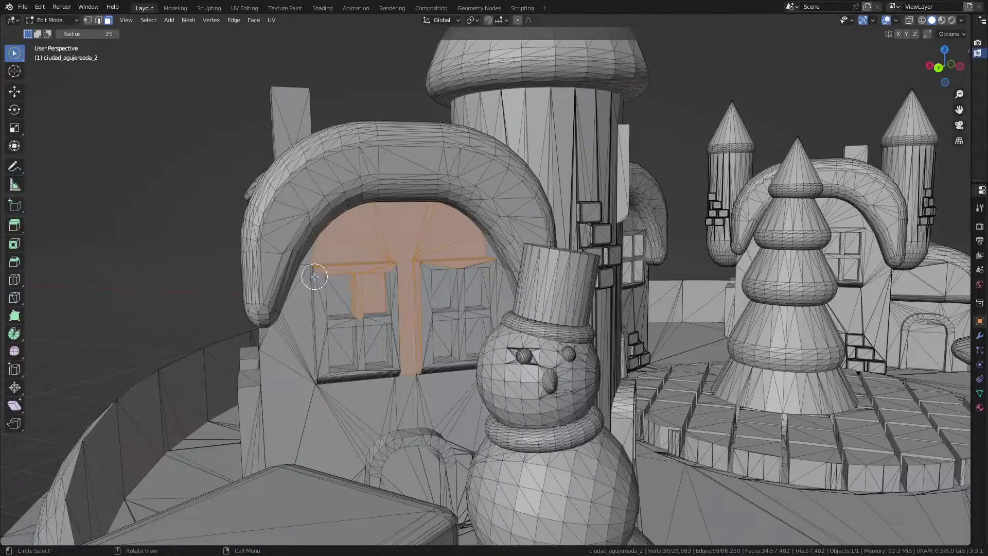
{"action": "scroll", "coordinate": [314, 276], "scroll_direction": "down", "scroll_amount": 3}
{"action": "scroll", "coordinate": [394, 308], "scroll_direction": "down", "scroll_amount": 4}
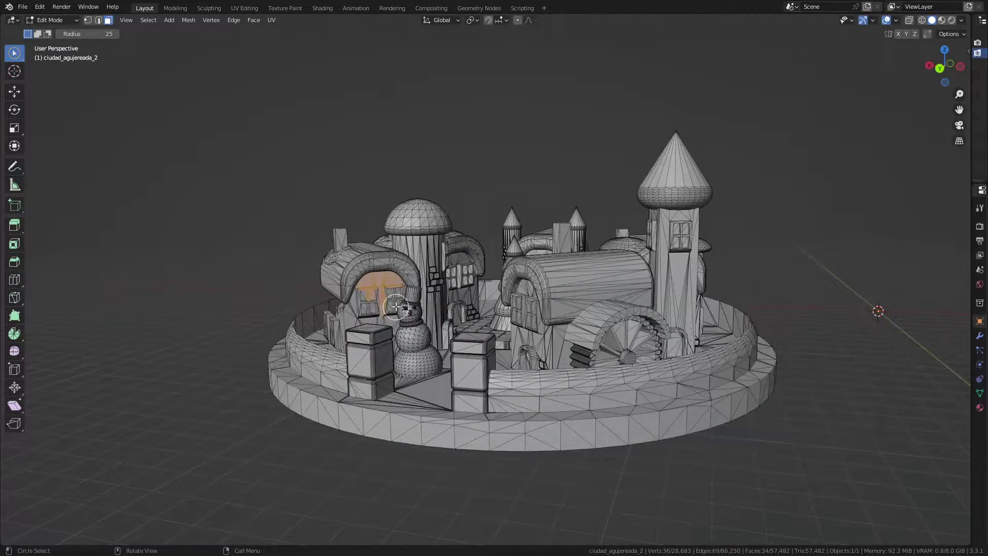
{"action": "key", "text": "KP_5"}
{"action": "scroll", "coordinate": [394, 304], "scroll_direction": "up", "scroll_amount": 8}
{"action": "scroll", "coordinate": [393, 293], "scroll_direction": "up", "scroll_amount": 5}
{"action": "scroll", "coordinate": [391, 281], "scroll_direction": "up", "scroll_amount": 4}
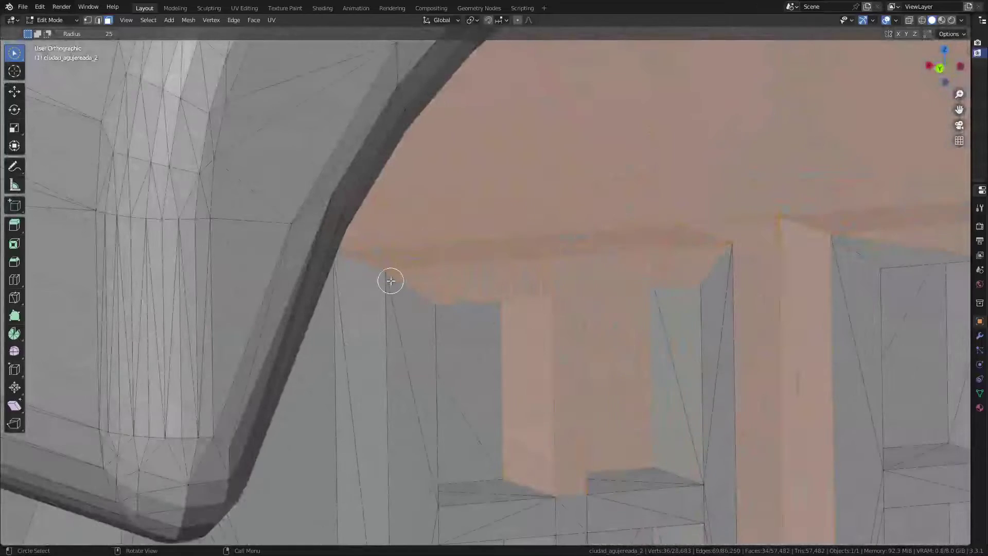
{"action": "scroll", "coordinate": [392, 281], "scroll_direction": "down", "scroll_amount": 4}
{"action": "mouse_move", "coordinate": [399, 298]}
{"action": "middle_mouse_down"}
{"action": "mouse_move", "coordinate": [445, 277]}
{"action": "mouse_move", "coordinate": [444, 214]}
{"action": "middle_mouse_up"}
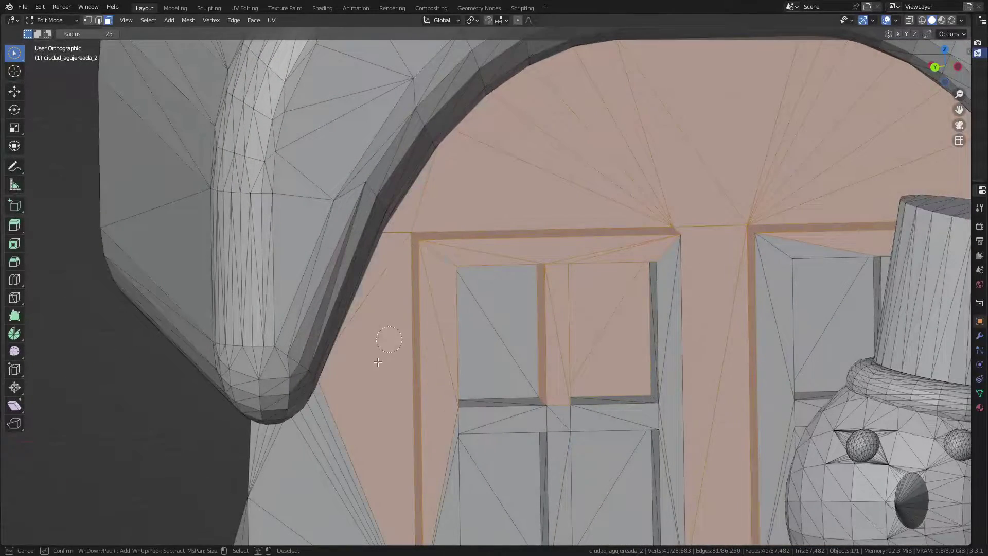
{"action": "key", "text": "x"}
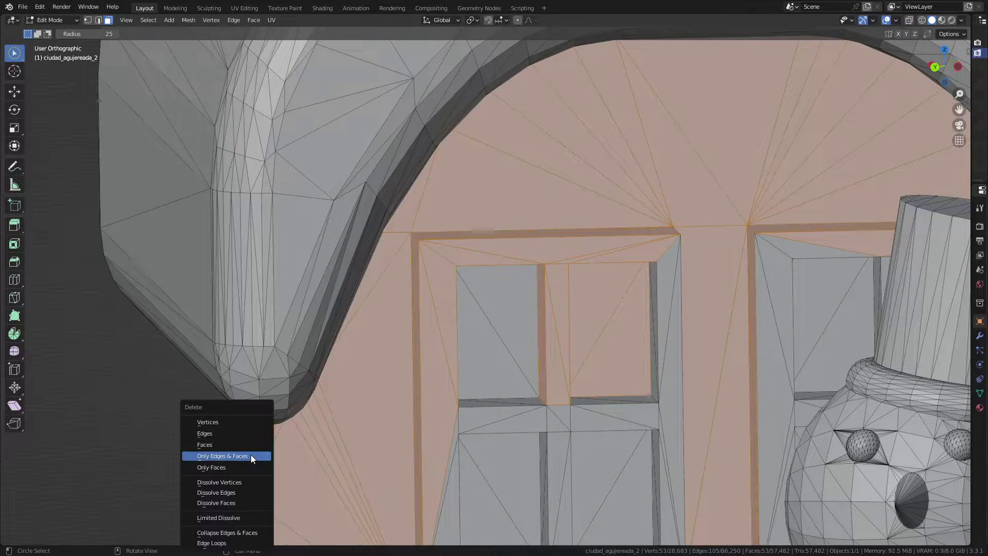
{"action": "left_click", "coordinate": [226, 445]}
Delete the tall face strip left of the window and the remaining selected faces.
{"action": "mouse_move", "coordinate": [226, 445]}
{"action": "middle_mouse_down"}
{"action": "mouse_move", "coordinate": [290, 333]}
{"action": "mouse_move", "coordinate": [394, 354]}
{"action": "mouse_move", "coordinate": [438, 285]}
{"action": "middle_mouse_up"}
{"action": "left_click", "coordinate": [394, 354]}
{"action": "key", "text": "x"}
{"action": "left_click", "coordinate": [434, 340]}
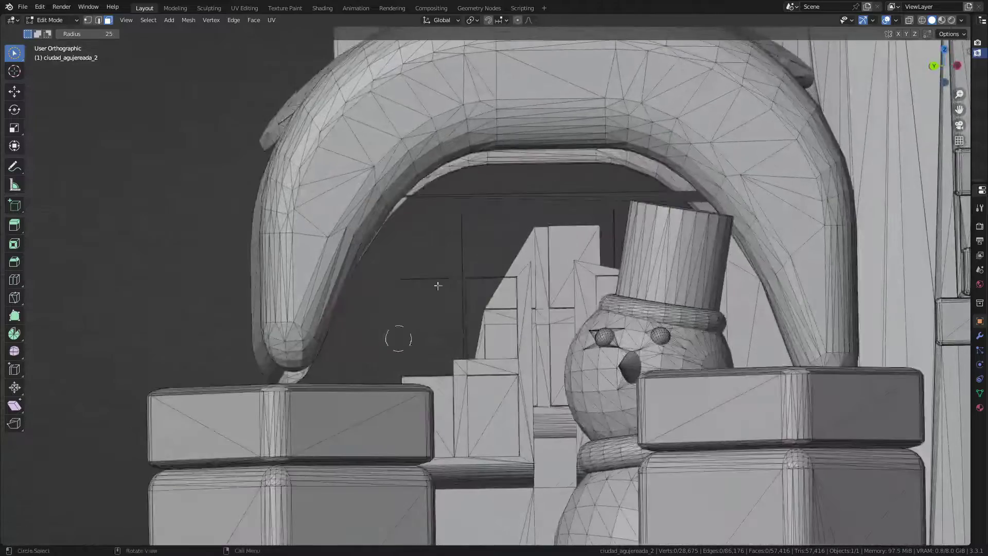
{"action": "key", "text": "x"}
{"action": "left_click", "coordinate": [492, 221]}
Look down on the whole town from above with X-ray enabled.
{"action": "mouse_move", "coordinate": [492, 220]}
{"action": "middle_mouse_down"}
{"action": "mouse_move", "coordinate": [459, 260]}
{"action": "mouse_move", "coordinate": [424, 270]}
{"action": "mouse_move", "coordinate": [501, 292]}
{"action": "middle_mouse_up"}
{"action": "scroll", "coordinate": [424, 269], "scroll_direction": "down", "scroll_amount": 3}
{"action": "scroll", "coordinate": [467, 261], "scroll_direction": "down", "scroll_amount": 4}
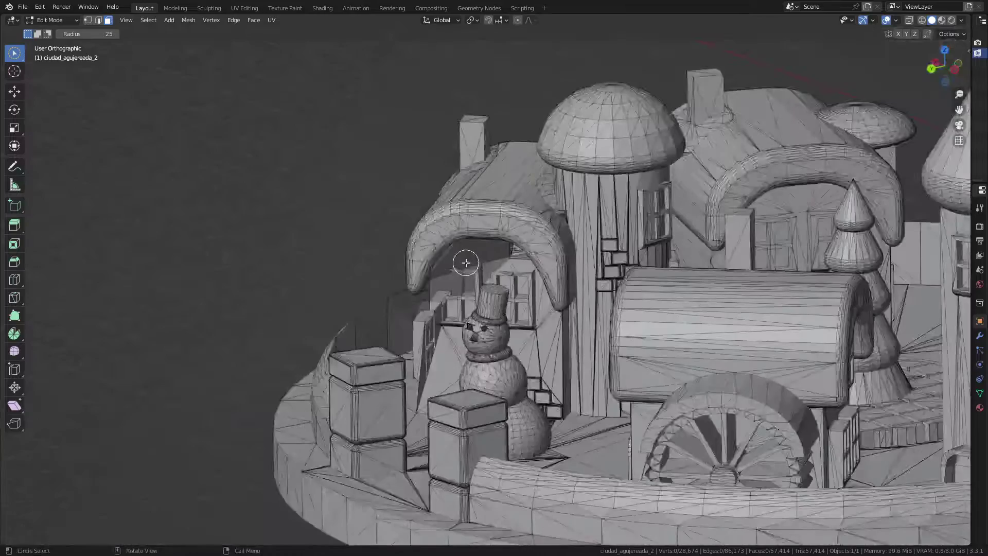
{"action": "mouse_move", "coordinate": [468, 261]}
{"action": "middle_mouse_down"}
{"action": "mouse_move", "coordinate": [479, 283]}
{"action": "mouse_move", "coordinate": [471, 278]}
{"action": "middle_mouse_up"}
{"action": "scroll", "coordinate": [479, 282], "scroll_direction": "down", "scroll_amount": 3}
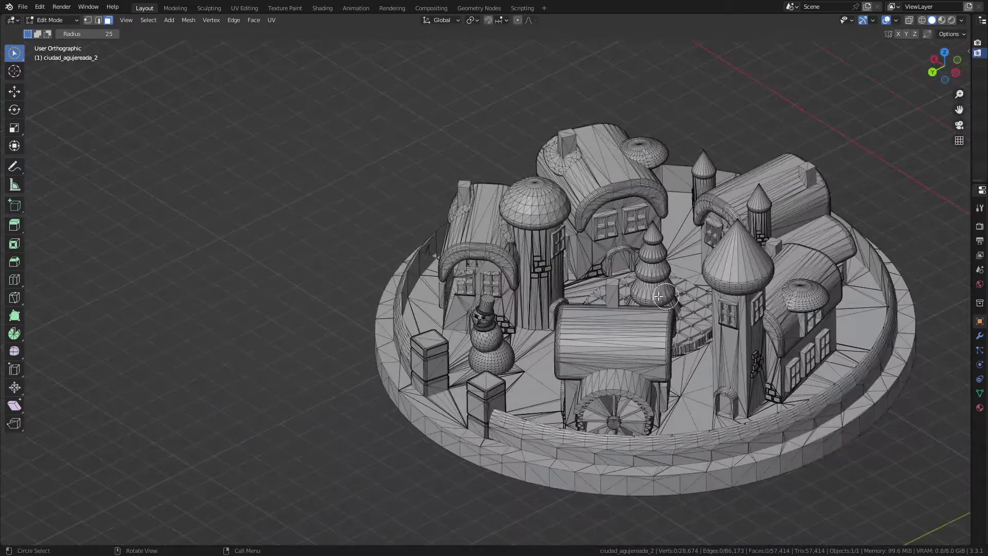
{"action": "middle_click_drag", "start_coordinate": [513, 221], "coordinate": [482, 192]}
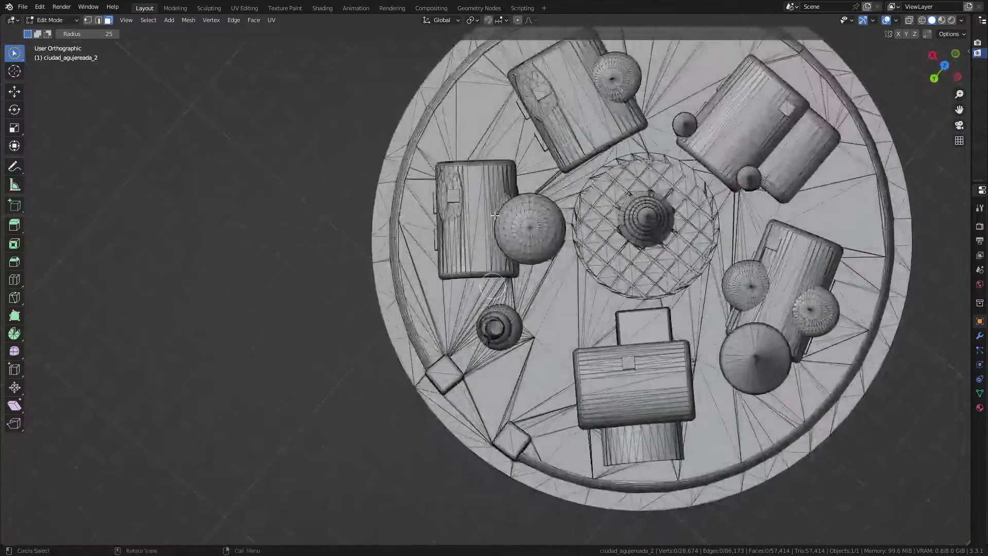
{"action": "scroll", "coordinate": [481, 193], "scroll_direction": "down", "scroll_amount": 2}
{"action": "key", "text": "alt+z"}
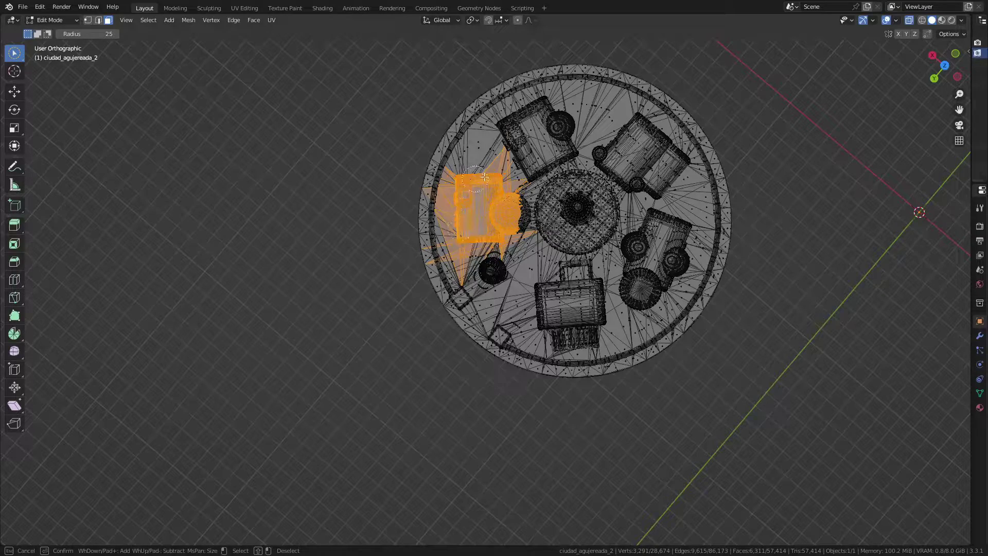
Invert the left-house selection and delete all other faces, leaving only the house and dome.
{"action": "key", "text": "Escape"}
{"action": "key", "text": "alt+z"}
{"action": "middle_click_drag", "start_coordinate": [483, 221], "coordinate": [488, 250]}
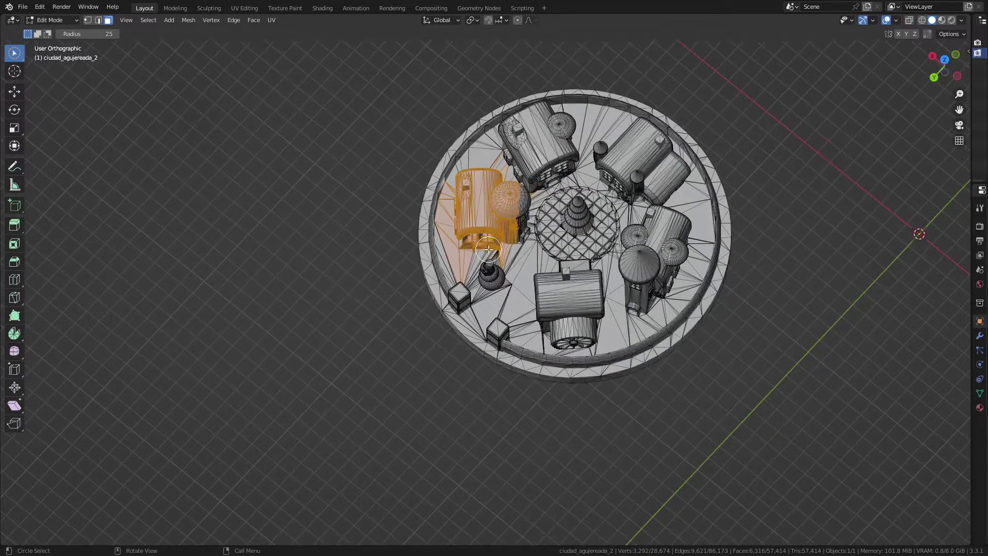
{"action": "key", "text": "ctrl+i"}
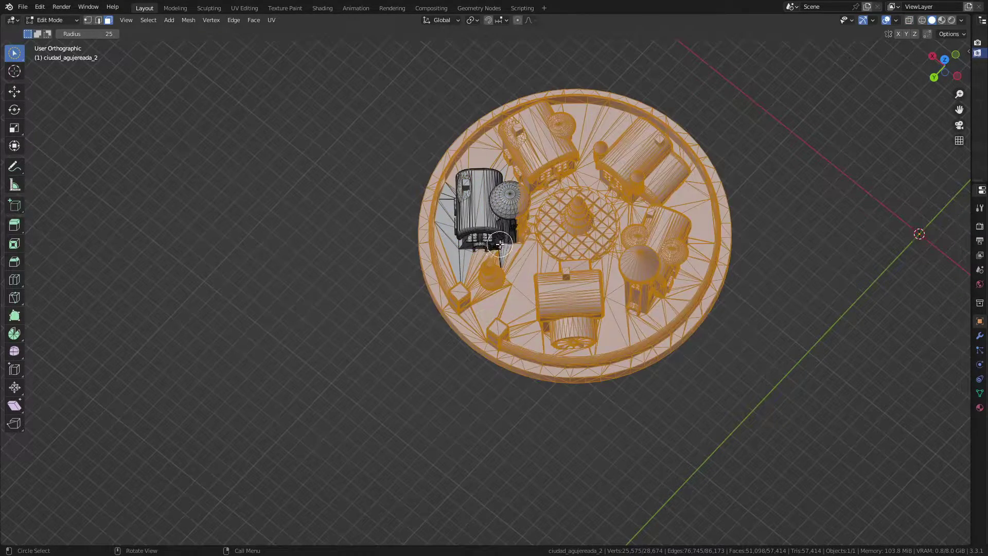
{"action": "key", "text": "x"}
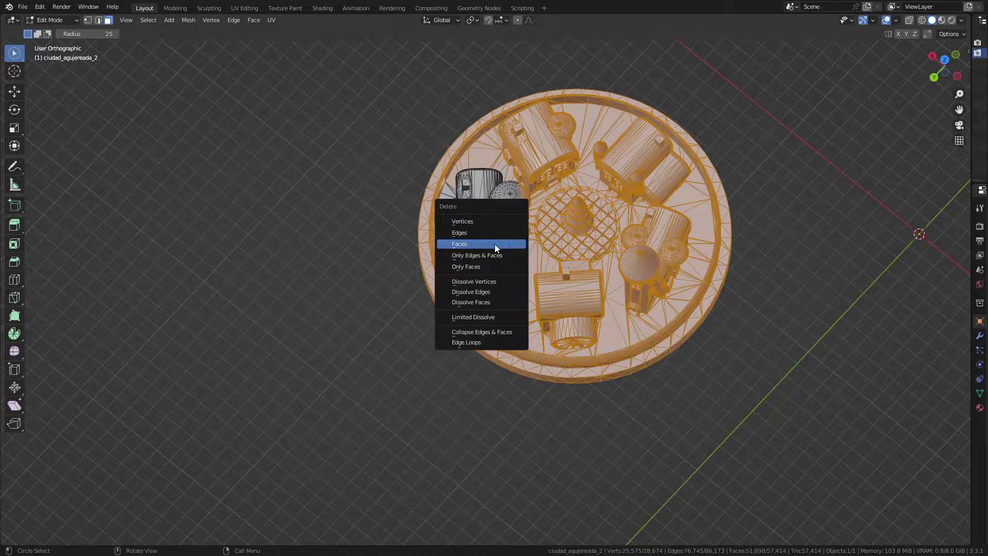
{"action": "left_click", "coordinate": [495, 244]}
{"action": "scroll", "coordinate": [479, 221], "scroll_direction": "up", "scroll_amount": 5}
{"action": "mouse_move", "coordinate": [478, 222]}
{"action": "middle_mouse_down"}
{"action": "mouse_move", "coordinate": [467, 206]}
{"action": "mouse_move", "coordinate": [471, 267]}
{"action": "middle_mouse_up"}
{"action": "scroll", "coordinate": [475, 307], "scroll_direction": "up", "scroll_amount": 5}
Select the faces around the tower window, including the dark face and narrow triangle beside it.
{"action": "left_click", "coordinate": [474, 307]}
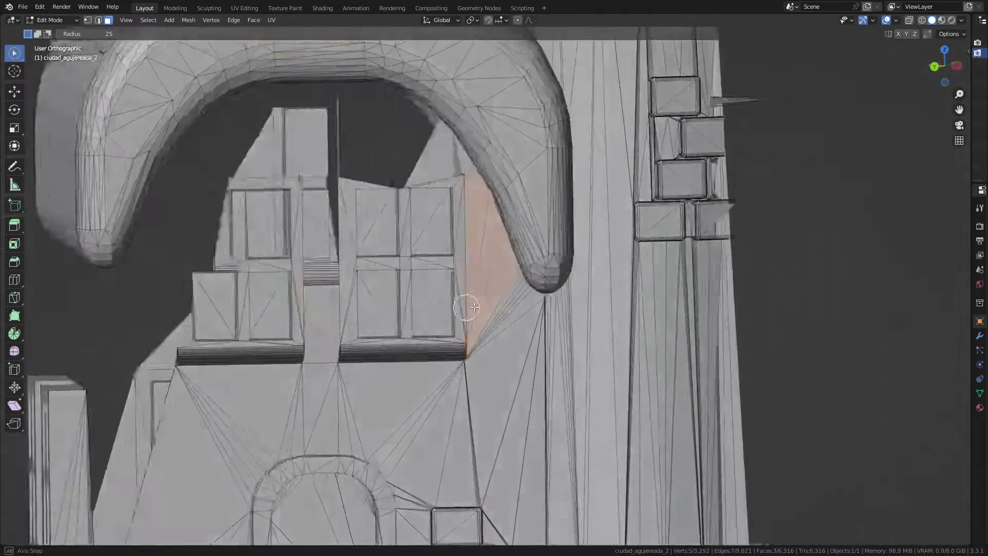
{"action": "scroll", "coordinate": [472, 150], "scroll_direction": "up", "scroll_amount": 4}
{"action": "left_click", "coordinate": [485, 150]}
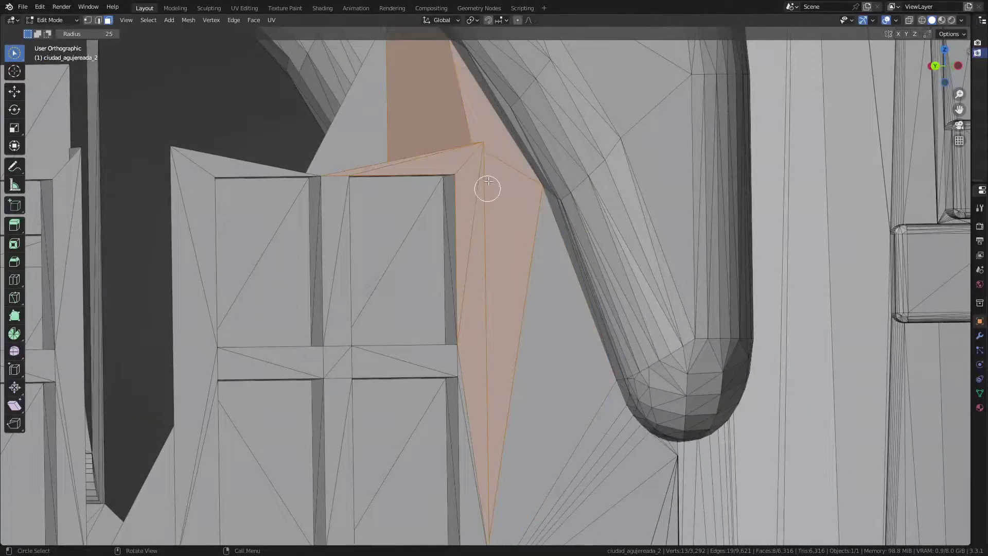
{"action": "left_click", "coordinate": [499, 170]}
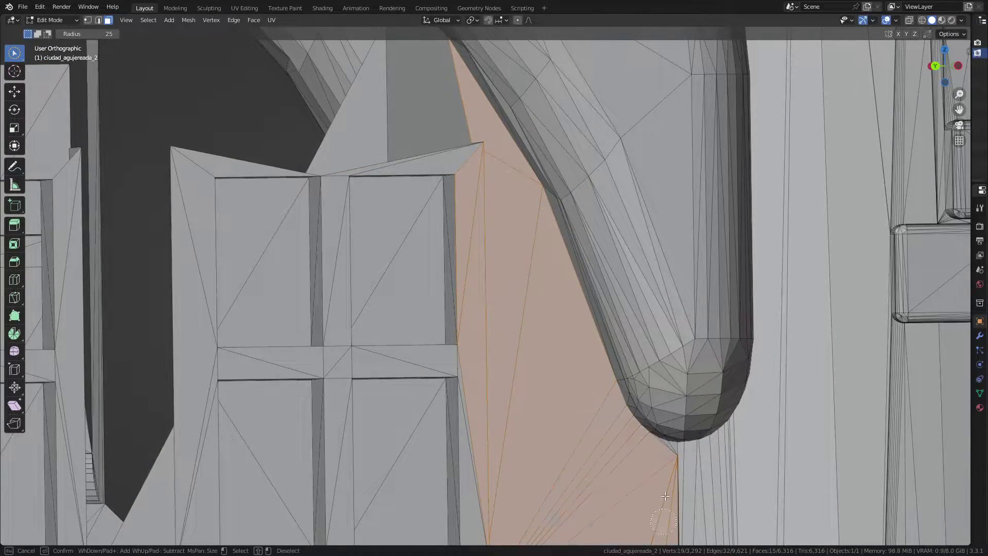
{"action": "left_click_drag", "start_coordinate": [665, 496], "coordinate": [643, 479]}
{"action": "mouse_move", "coordinate": [644, 478]}
{"action": "middle_mouse_down"}
{"action": "mouse_move", "coordinate": [596, 457]}
{"action": "mouse_move", "coordinate": [657, 453]}
{"action": "mouse_move", "coordinate": [645, 461]}
{"action": "middle_mouse_up"}
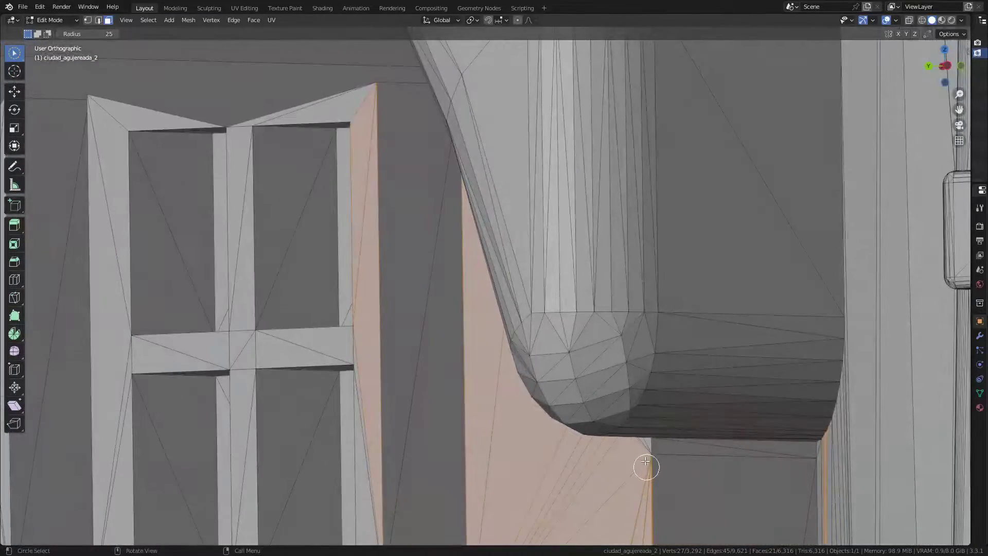
{"action": "left_click_drag", "start_coordinate": [646, 461], "coordinate": [657, 466]}
{"action": "mouse_move", "coordinate": [539, 453]}
{"action": "middle_mouse_down"}
{"action": "mouse_move", "coordinate": [342, 397]}
{"action": "mouse_move", "coordinate": [369, 400]}
{"action": "middle_mouse_up"}
{"action": "scroll", "coordinate": [609, 404], "scroll_direction": "down", "scroll_amount": 5}
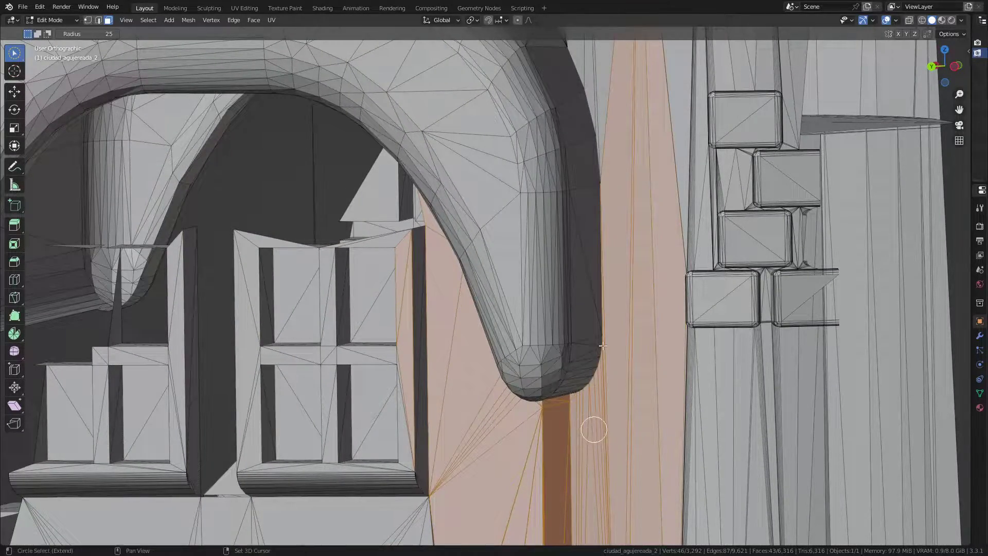
{"action": "mouse_move", "coordinate": [603, 345]}
{"action": "middle_mouse_down"}
{"action": "mouse_move", "coordinate": [646, 60]}
{"action": "mouse_move", "coordinate": [605, 326]}
{"action": "mouse_move", "coordinate": [617, 320]}
{"action": "middle_mouse_up"}
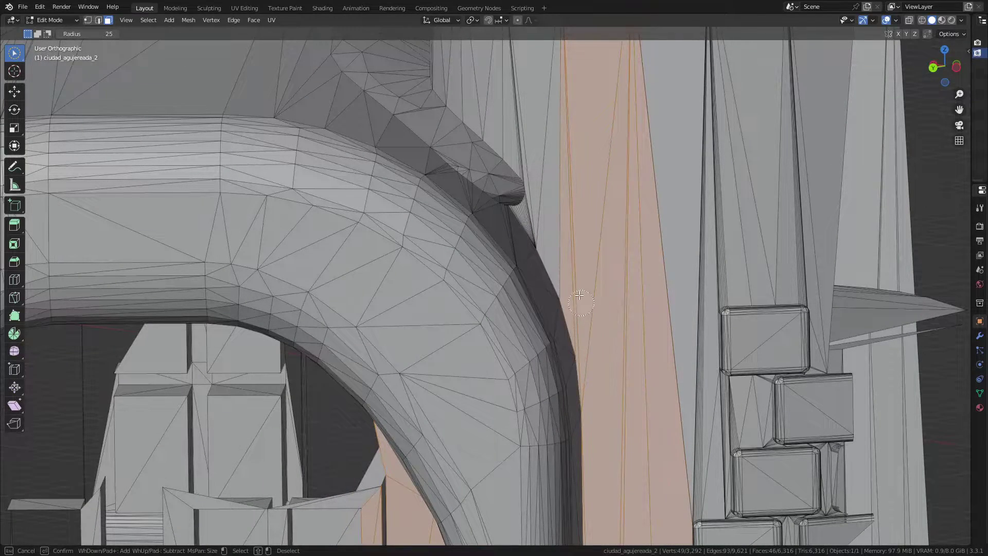
{"action": "scroll", "coordinate": [534, 212], "scroll_direction": "up", "scroll_amount": 4}
{"action": "scroll", "coordinate": [523, 217], "scroll_direction": "up", "scroll_amount": 3}
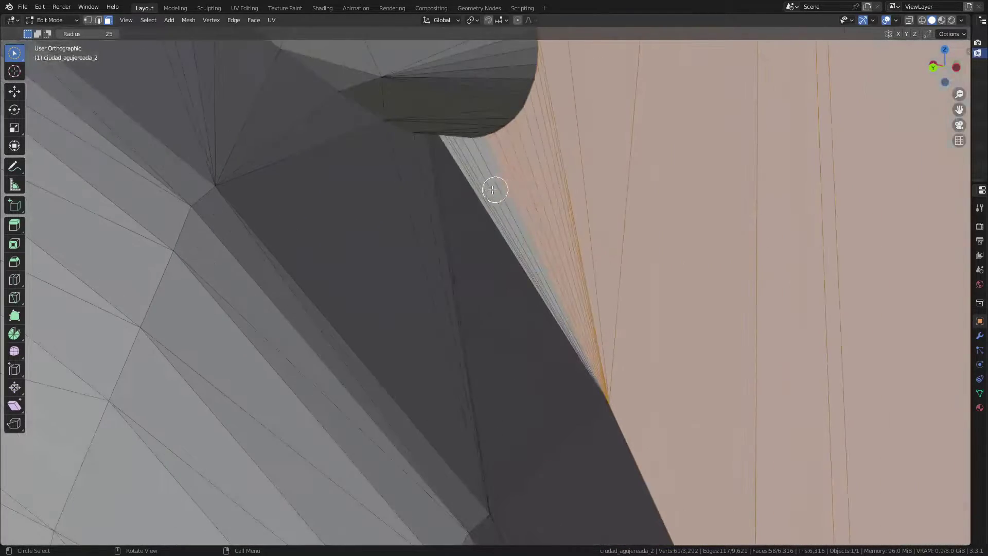
{"action": "scroll", "coordinate": [494, 190], "scroll_direction": "up", "scroll_amount": 3}
{"action": "scroll", "coordinate": [588, 261], "scroll_direction": "down", "scroll_amount": 5}
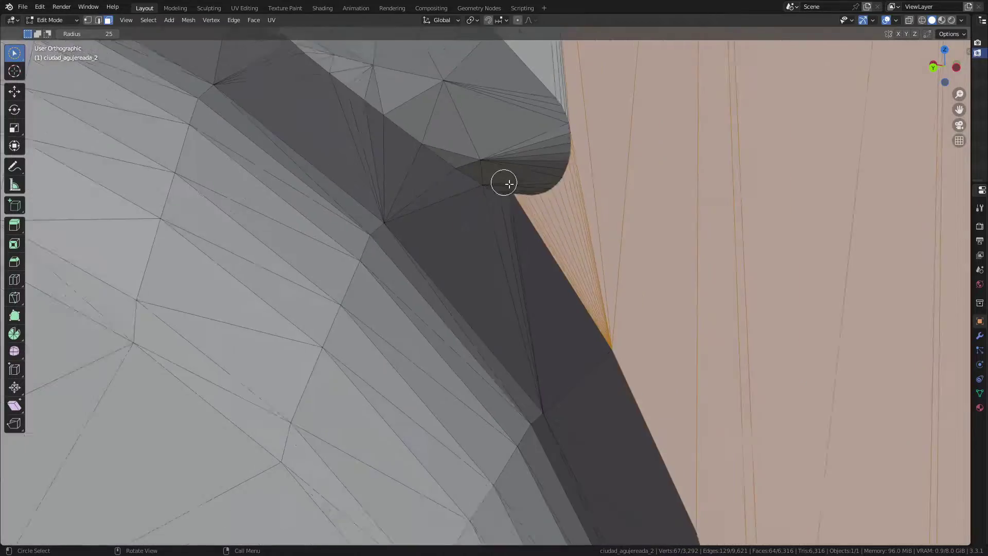
{"action": "mouse_move", "coordinate": [503, 181]}
{"action": "middle_mouse_down"}
{"action": "mouse_move", "coordinate": [532, 199]}
{"action": "mouse_move", "coordinate": [480, 205]}
{"action": "mouse_move", "coordinate": [484, 191]}
{"action": "mouse_move", "coordinate": [468, 172]}
{"action": "mouse_move", "coordinate": [477, 158]}
{"action": "middle_mouse_up"}
{"action": "scroll", "coordinate": [477, 158], "scroll_direction": "up", "scroll_amount": 5}
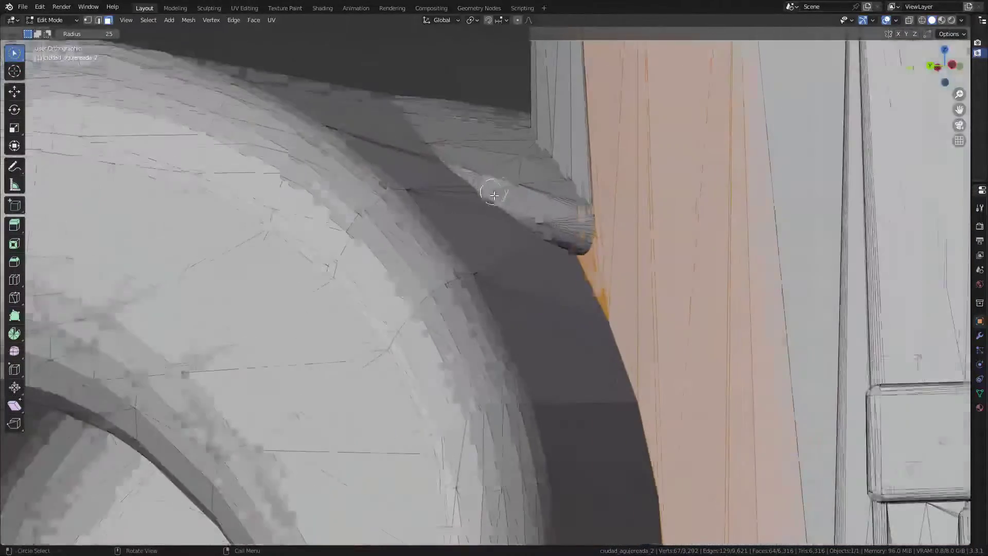
{"action": "mouse_move", "coordinate": [547, 204]}
{"action": "middle_mouse_down"}
{"action": "mouse_move", "coordinate": [452, 199]}
{"action": "mouse_move", "coordinate": [578, 221]}
{"action": "mouse_move", "coordinate": [381, 211]}
{"action": "mouse_move", "coordinate": [526, 220]}
{"action": "mouse_move", "coordinate": [560, 242]}
{"action": "mouse_move", "coordinate": [531, 249]}
{"action": "mouse_move", "coordinate": [622, 250]}
{"action": "mouse_move", "coordinate": [402, 283]}
{"action": "mouse_move", "coordinate": [393, 192]}
{"action": "mouse_move", "coordinate": [518, 349]}
{"action": "mouse_move", "coordinate": [315, 214]}
{"action": "mouse_move", "coordinate": [348, 223]}
{"action": "mouse_move", "coordinate": [517, 172]}
{"action": "mouse_move", "coordinate": [476, 241]}
{"action": "middle_mouse_up"}
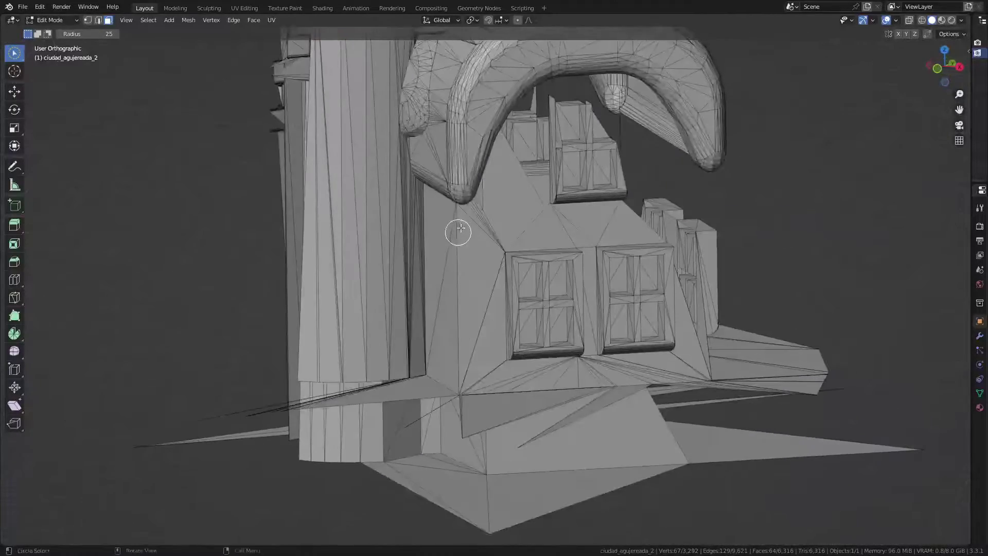
Add the dark tower wall faces below the dome to the selection.
{"action": "scroll", "coordinate": [461, 228], "scroll_direction": "up", "scroll_amount": 4}
{"action": "middle_click_drag", "start_coordinate": [507, 210], "coordinate": [626, 174], "text": "shift"}
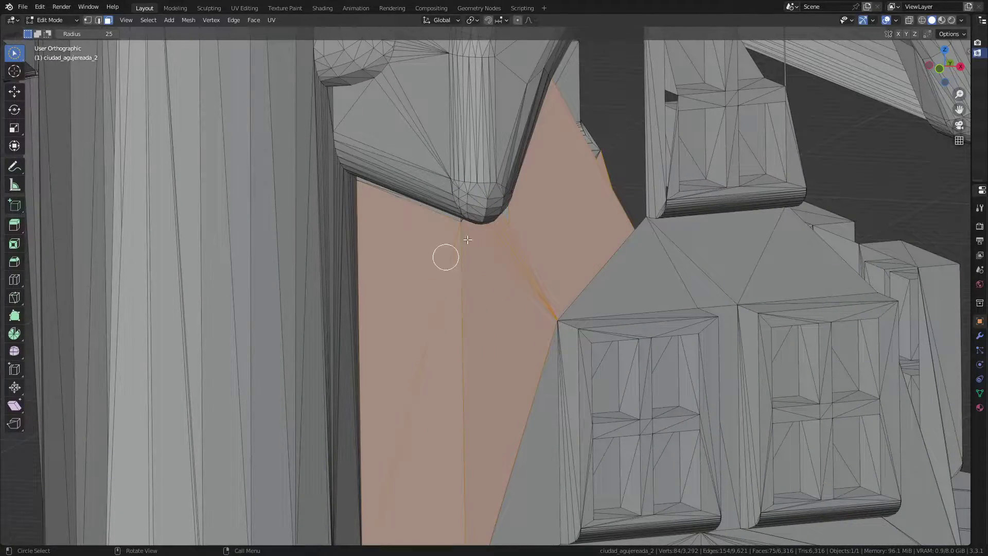
{"action": "scroll", "coordinate": [467, 239], "scroll_direction": "up", "scroll_amount": 4}
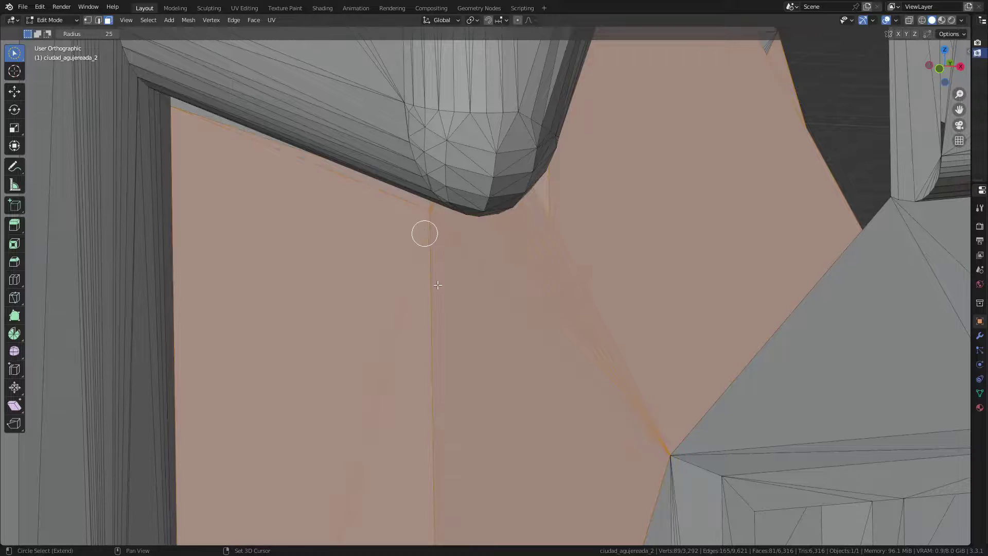
{"action": "scroll", "coordinate": [437, 284], "scroll_direction": "down", "scroll_amount": 5}
{"action": "scroll", "coordinate": [324, 265], "scroll_direction": "up", "scroll_amount": 5}
{"action": "scroll", "coordinate": [419, 218], "scroll_direction": "up", "scroll_amount": 2}
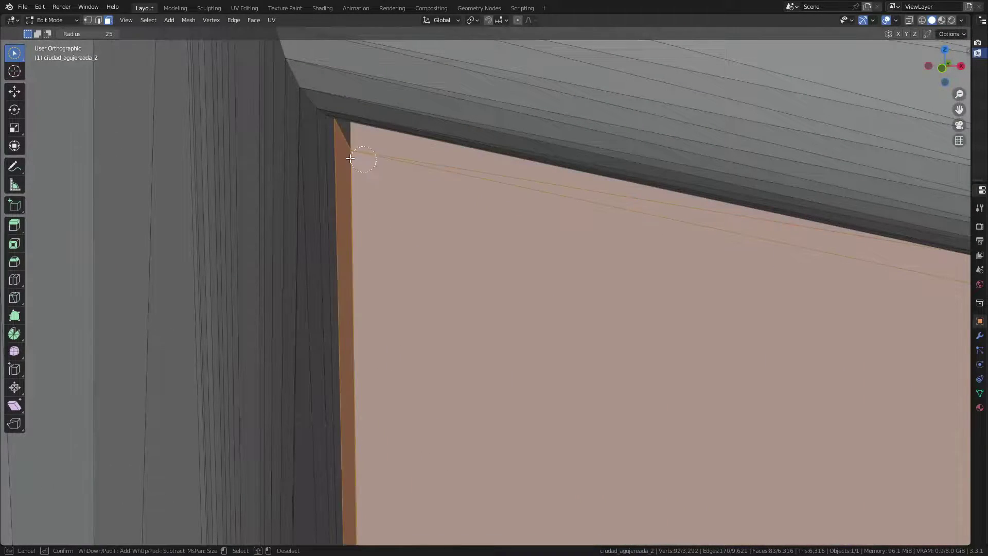
{"action": "middle_click_drag", "start_coordinate": [260, 159], "coordinate": [465, 411], "text": "shift"}
{"action": "scroll", "coordinate": [396, 249], "scroll_direction": "down", "scroll_amount": 2}
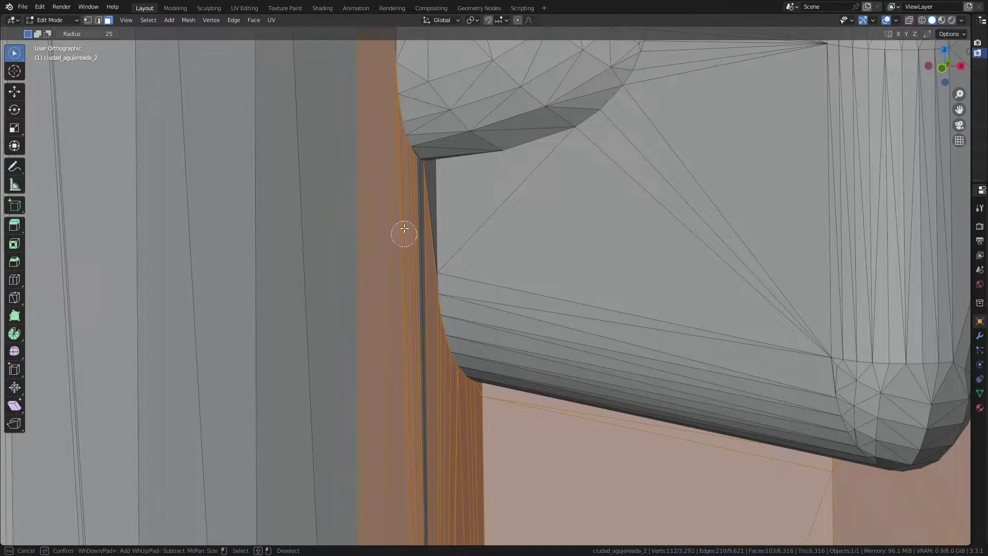
{"action": "scroll", "coordinate": [407, 242], "scroll_direction": "down", "scroll_amount": 4}
{"action": "scroll", "coordinate": [404, 287], "scroll_direction": "up", "scroll_amount": 1}
{"action": "scroll", "coordinate": [381, 170], "scroll_direction": "up", "scroll_amount": 3}
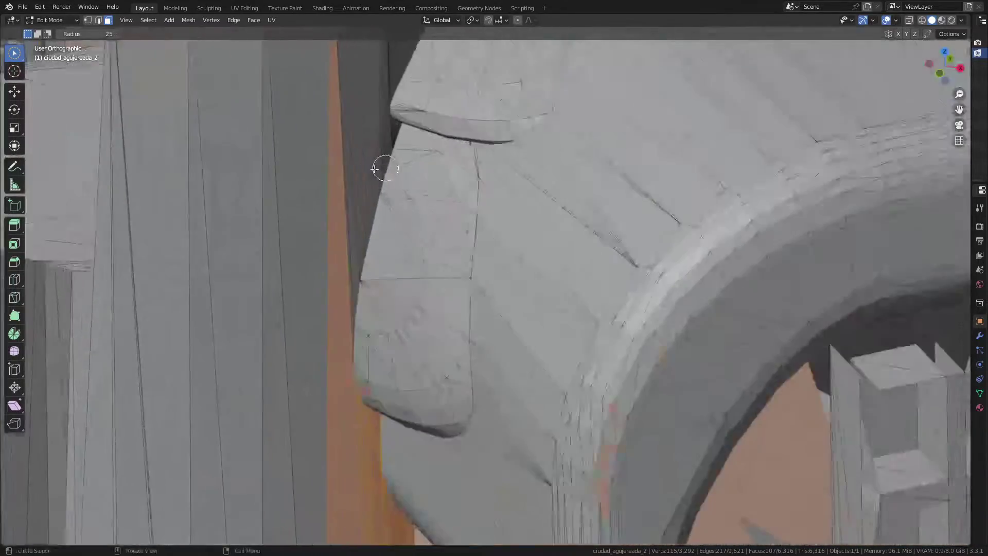
{"action": "scroll", "coordinate": [385, 148], "scroll_direction": "up", "scroll_amount": 1}
{"action": "scroll", "coordinate": [290, 332], "scroll_direction": "down", "scroll_amount": 4}
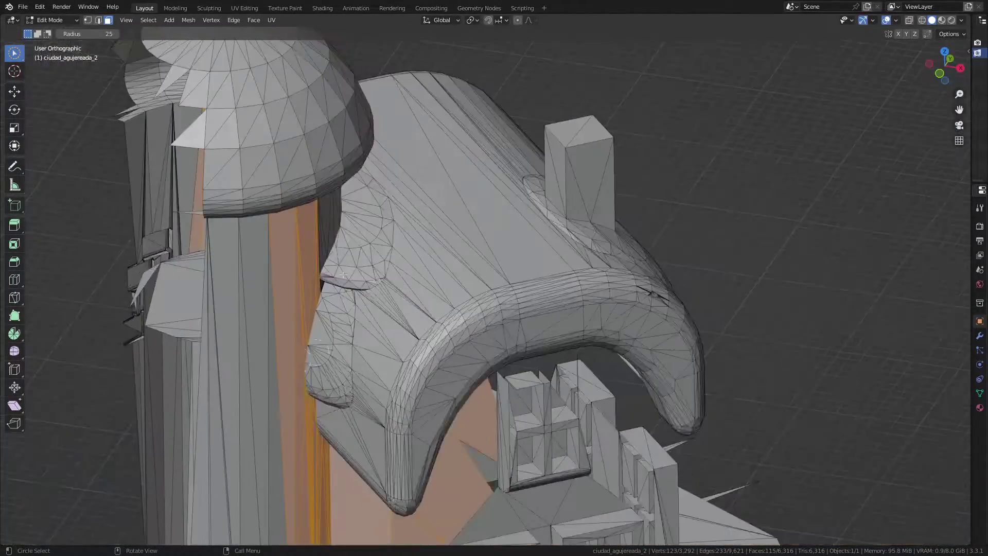
{"action": "scroll", "coordinate": [293, 239], "scroll_direction": "up", "scroll_amount": 2}
{"action": "scroll", "coordinate": [265, 288], "scroll_direction": "up", "scroll_amount": 3}
{"action": "scroll", "coordinate": [231, 256], "scroll_direction": "up", "scroll_amount": 1}
{"action": "mouse_move", "coordinate": [231, 256]}
{"action": "left_mouse_down"}
{"action": "mouse_move", "coordinate": [322, 192]}
{"action": "mouse_move", "coordinate": [421, 60]}
{"action": "left_mouse_up"}
{"action": "scroll", "coordinate": [221, 249], "scroll_direction": "down", "scroll_amount": 4}
{"action": "scroll", "coordinate": [393, 93], "scroll_direction": "up", "scroll_amount": 1}
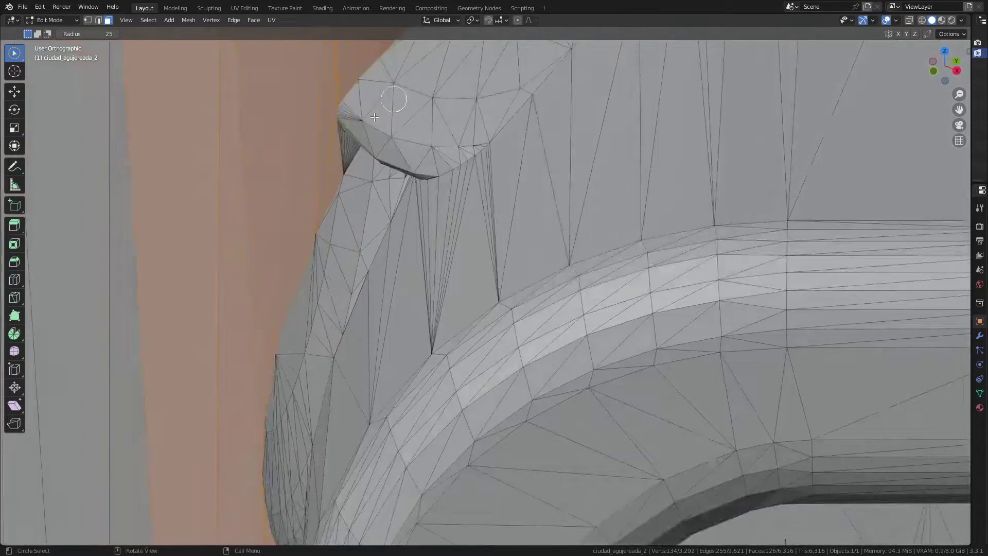
{"action": "scroll", "coordinate": [262, 225], "scroll_direction": "up", "scroll_amount": 3}
{"action": "scroll", "coordinate": [446, 221], "scroll_direction": "up", "scroll_amount": 2}
{"action": "left_click_drag", "start_coordinate": [480, 219], "coordinate": [174, 181]}
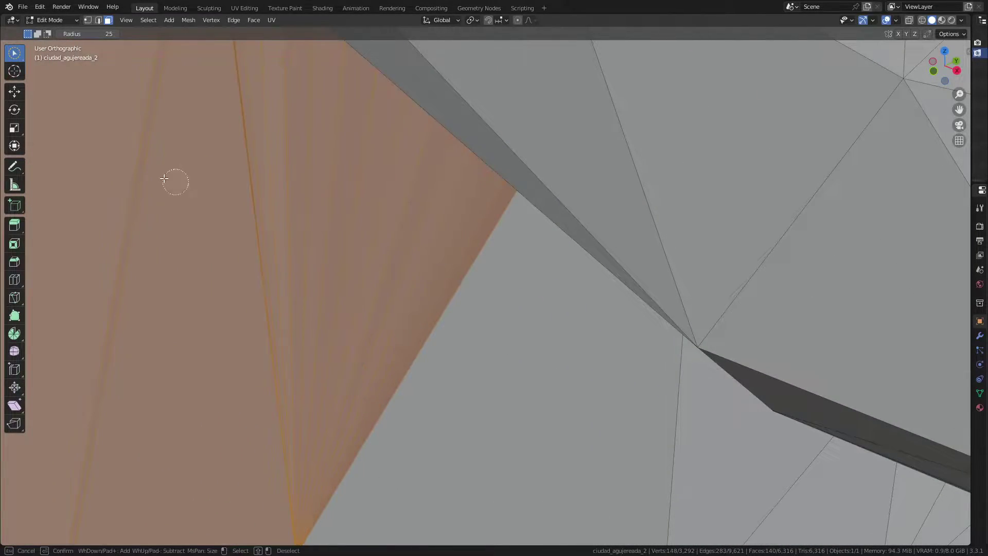
{"action": "scroll", "coordinate": [266, 276], "scroll_direction": "down", "scroll_amount": 2}
{"action": "scroll", "coordinate": [273, 268], "scroll_direction": "down", "scroll_amount": 3}
Add the remaining tower wall faces and turn on X-ray to reach hidden dome faces.
{"action": "mouse_move", "coordinate": [273, 269]}
{"action": "middle_mouse_down"}
{"action": "mouse_move", "coordinate": [336, 231]}
{"action": "mouse_move", "coordinate": [247, 169]}
{"action": "middle_mouse_up"}
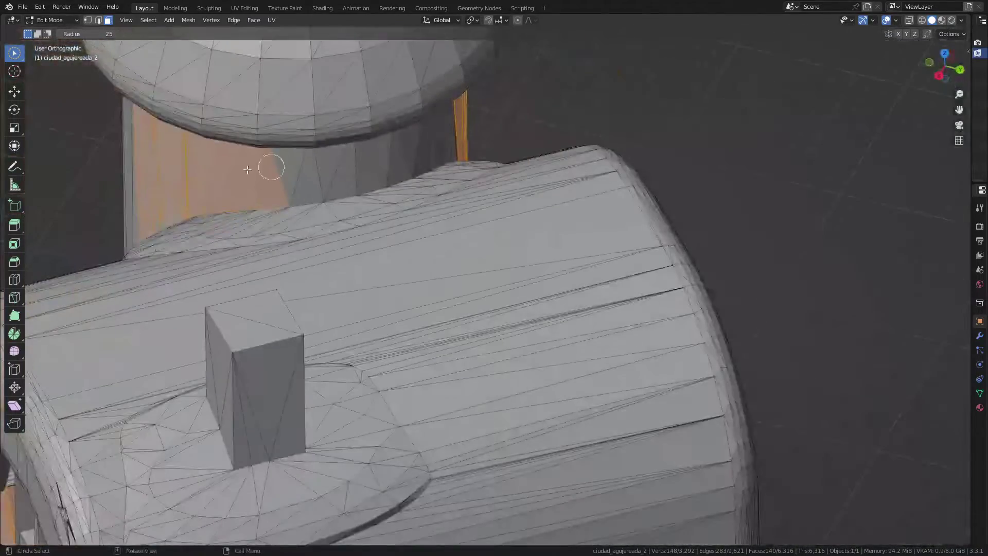
{"action": "left_click_drag", "start_coordinate": [298, 165], "coordinate": [309, 162]}
{"action": "middle_click_drag", "start_coordinate": [309, 162], "coordinate": [365, 200]}
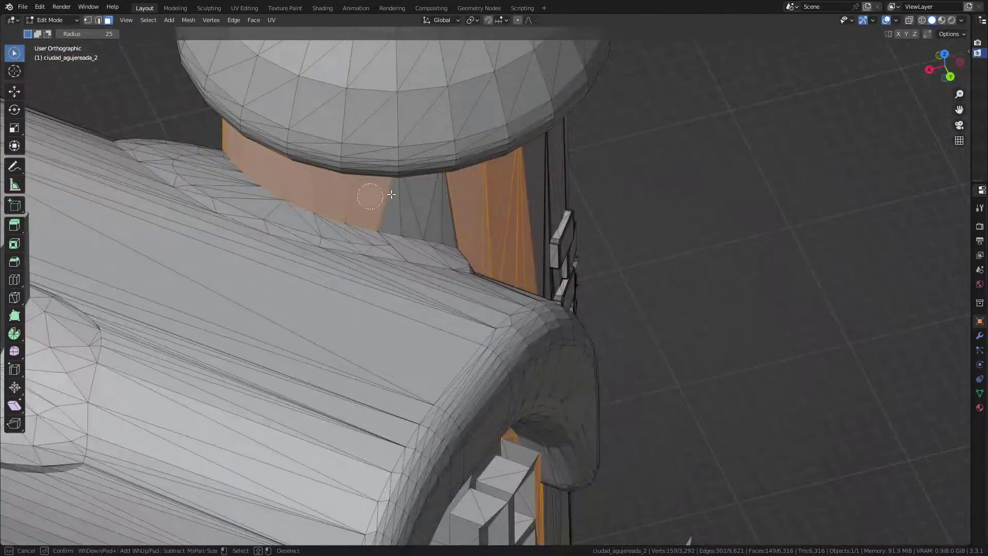
{"action": "scroll", "coordinate": [444, 195], "scroll_direction": "down", "scroll_amount": 5}
{"action": "middle_click_drag", "start_coordinate": [579, 198], "coordinate": [551, 153]}
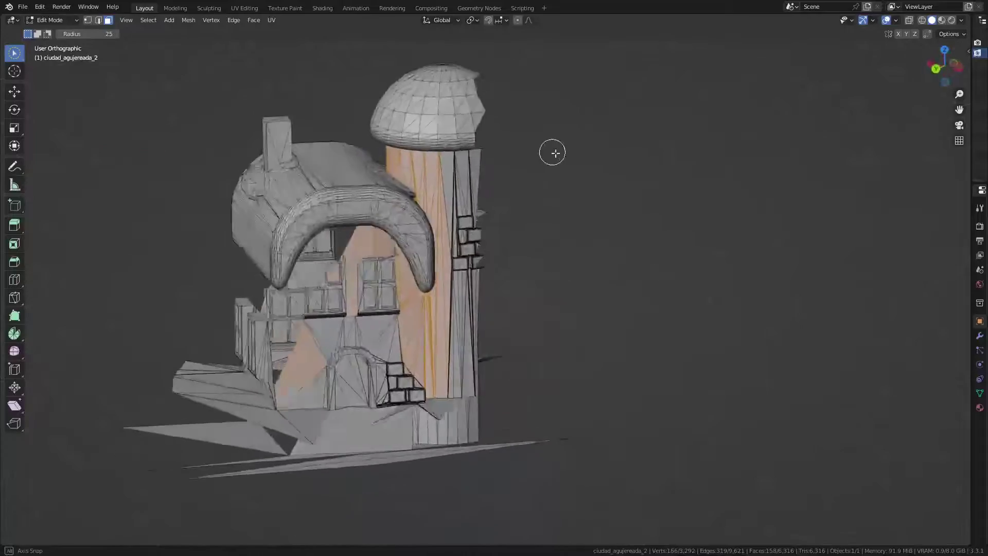
{"action": "scroll", "coordinate": [427, 134], "scroll_direction": "up", "scroll_amount": 5}
{"action": "mouse_move", "coordinate": [428, 133]}
{"action": "middle_mouse_down"}
{"action": "mouse_move", "coordinate": [398, 228]}
{"action": "mouse_move", "coordinate": [400, 200]}
{"action": "middle_mouse_up"}
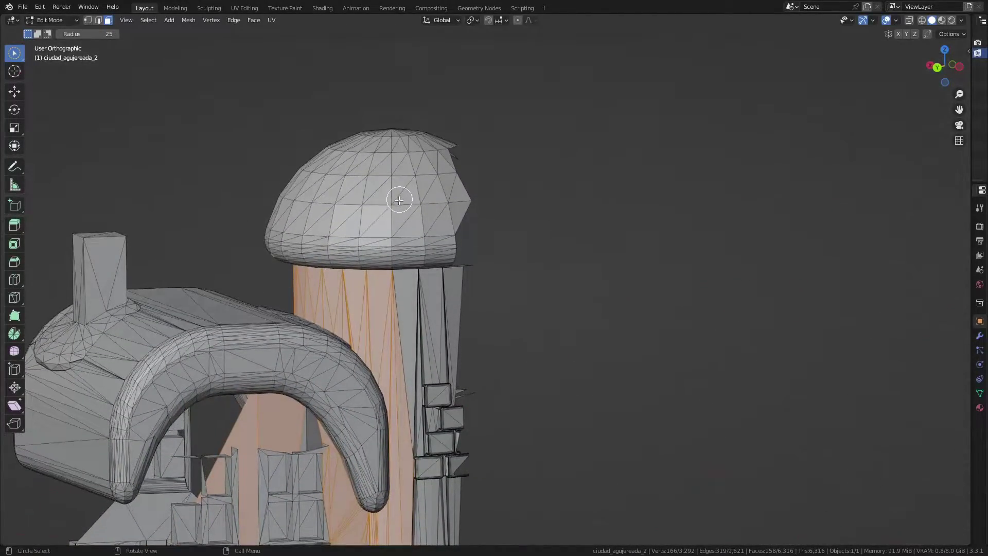
{"action": "key", "text": "alt+z"}
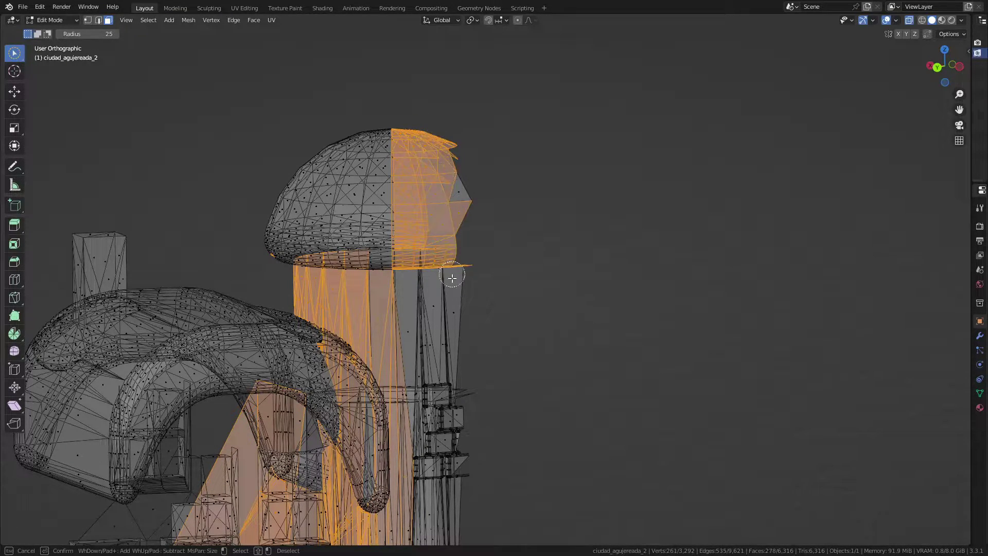
Turn X-ray off and delete the selected tower wall and dome faces in three passes.
{"action": "key", "text": "alt+z"}
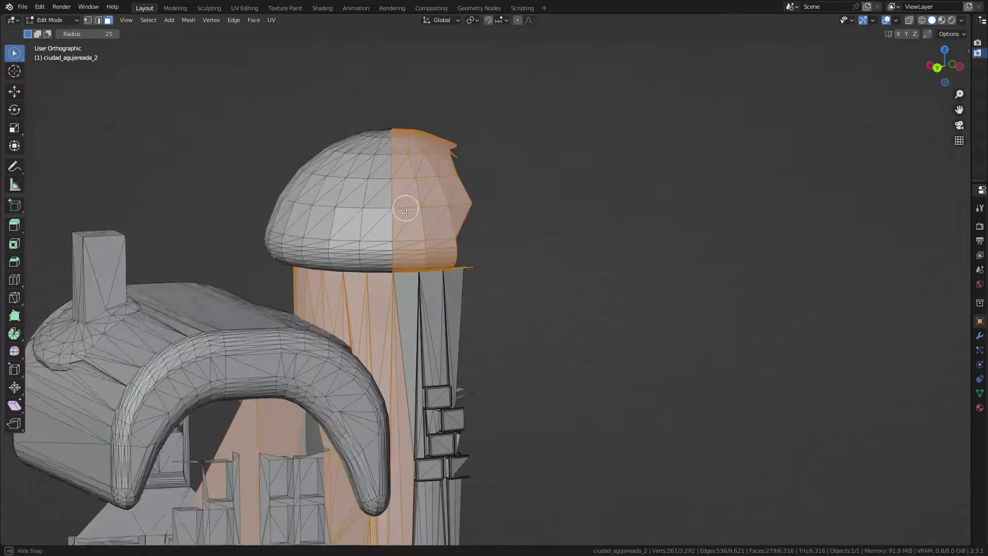
{"action": "mouse_move", "coordinate": [289, 263]}
{"action": "middle_mouse_down"}
{"action": "mouse_move", "coordinate": [433, 228]}
{"action": "mouse_move", "coordinate": [425, 257]}
{"action": "middle_mouse_up"}
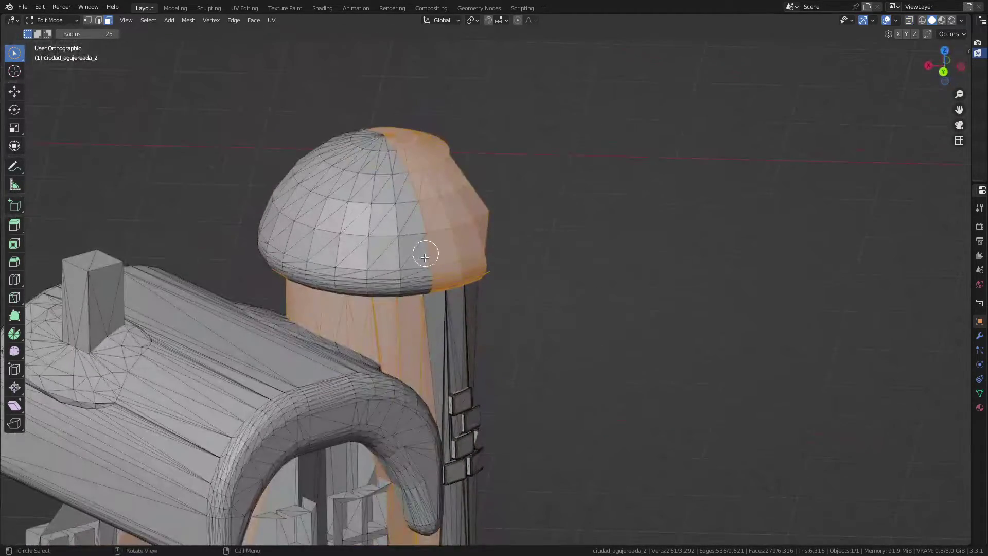
{"action": "key", "text": "x"}
{"action": "left_click", "coordinate": [424, 257]}
{"action": "mouse_move", "coordinate": [479, 289]}
{"action": "middle_mouse_down"}
{"action": "mouse_move", "coordinate": [429, 284]}
{"action": "mouse_move", "coordinate": [456, 271]}
{"action": "middle_mouse_up"}
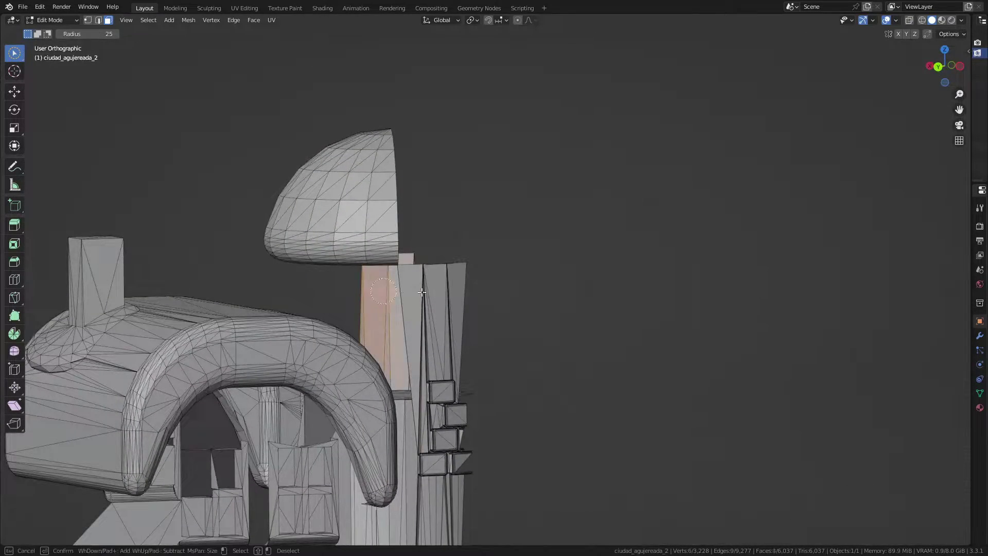
{"action": "left_click_drag", "start_coordinate": [422, 292], "coordinate": [486, 289]}
{"action": "key", "text": "x"}
{"action": "left_click", "coordinate": [485, 289]}
{"action": "mouse_move", "coordinate": [483, 286]}
{"action": "middle_mouse_down"}
{"action": "mouse_move", "coordinate": [381, 307]}
{"action": "mouse_move", "coordinate": [399, 304]}
{"action": "mouse_move", "coordinate": [343, 212]}
{"action": "middle_mouse_up"}
{"action": "key", "text": "x"}
{"action": "left_click", "coordinate": [490, 288]}
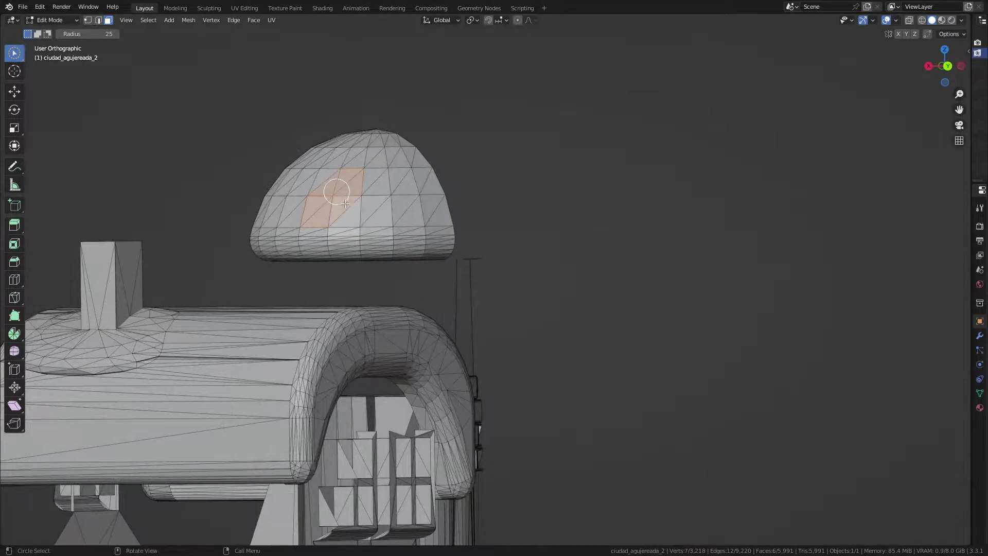
Select the whole connected roof mesh with Select Linked (Ctrl+L) from a roof face.
{"action": "scroll", "coordinate": [345, 203], "scroll_direction": "down", "scroll_amount": 3}
{"action": "left_click", "coordinate": [232, 331]}
{"action": "mouse_move", "coordinate": [232, 331]}
{"action": "middle_mouse_down"}
{"action": "mouse_move", "coordinate": [302, 331]}
{"action": "mouse_move", "coordinate": [260, 206]}
{"action": "middle_mouse_up"}
{"action": "key", "text": "ctrl+l"}
{"action": "scroll", "coordinate": [308, 335], "scroll_direction": "down", "scroll_amount": 3}
{"action": "scroll", "coordinate": [285, 277], "scroll_direction": "up", "scroll_amount": 5}
{"action": "key", "text": "c"}
{"action": "left_click", "coordinate": [285, 278]}
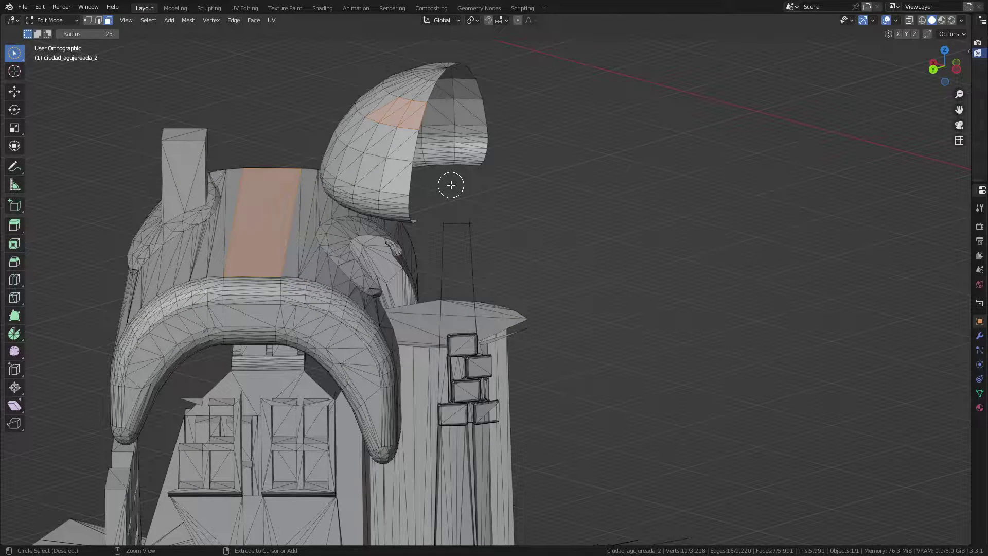
{"action": "key", "text": "ctrl+l"}
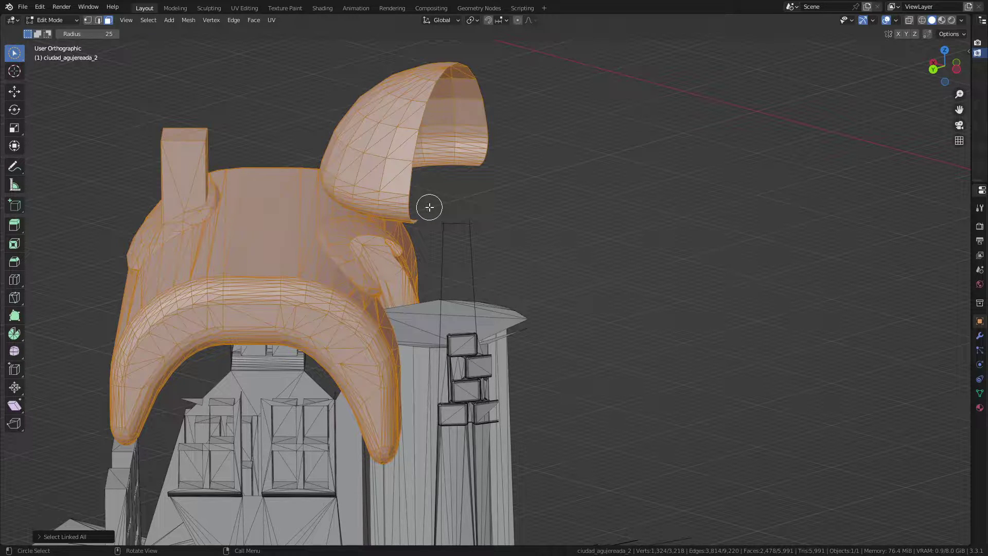
{"action": "scroll", "coordinate": [402, 120], "scroll_direction": "down", "scroll_amount": 5}
{"action": "middle_click_drag", "start_coordinate": [443, 166], "coordinate": [422, 175]}
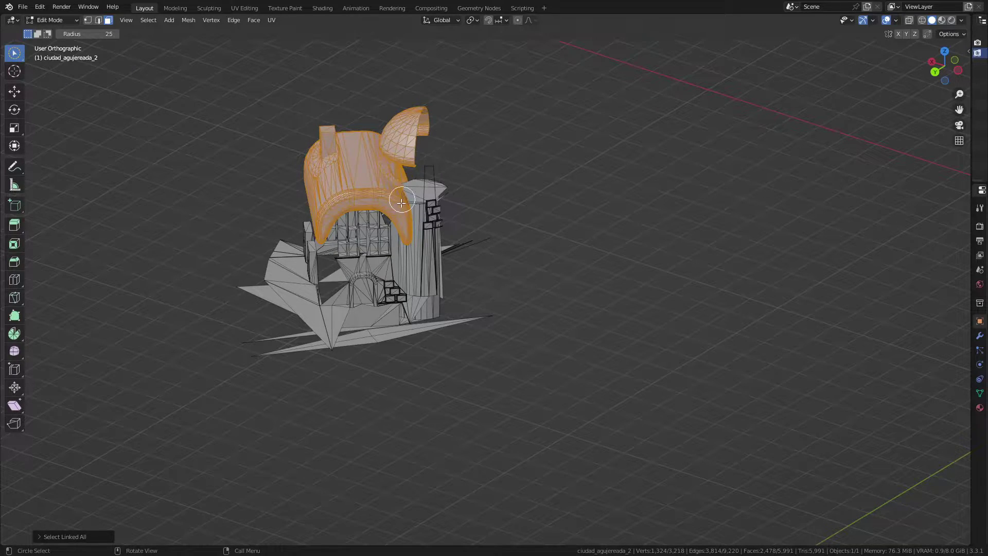
{"action": "scroll", "coordinate": [401, 203], "scroll_direction": "up", "scroll_amount": 5}
{"action": "middle_click_drag", "start_coordinate": [401, 202], "coordinate": [459, 221]}
{"action": "scroll", "coordinate": [451, 197], "scroll_direction": "down", "scroll_amount": 3}
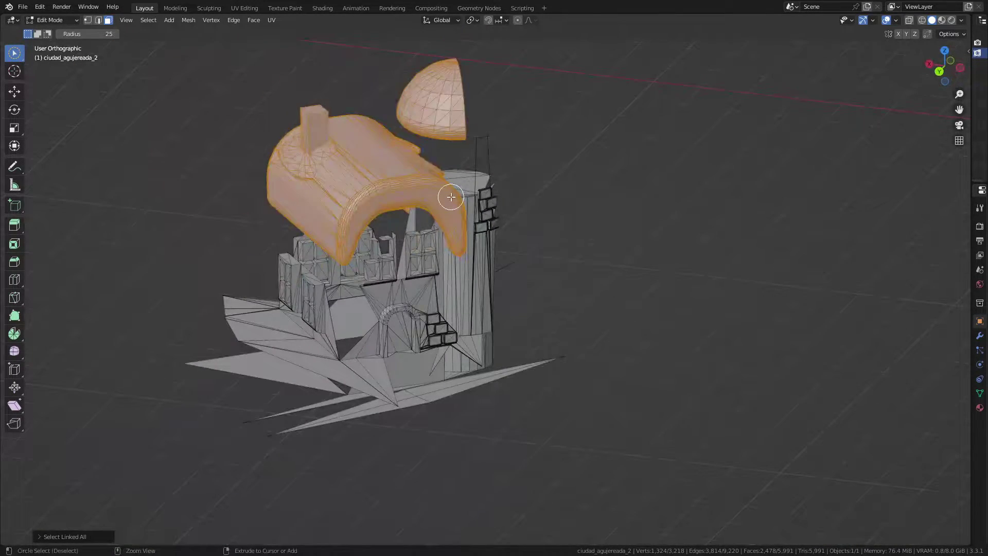
Invert the selection and delete the building base, keeping only the roof and dome.
{"action": "key", "text": "ctrl+i"}
{"action": "key", "text": "x"}
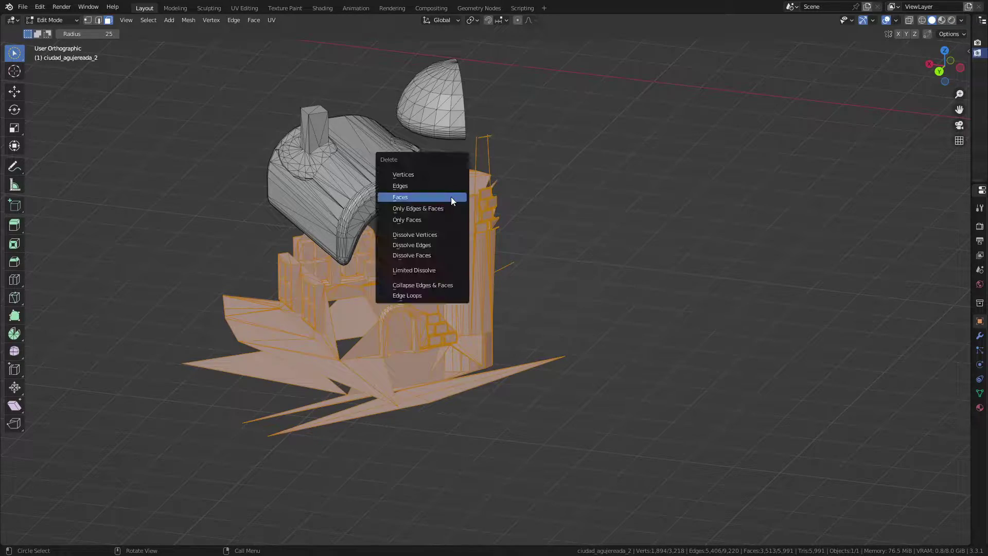
{"action": "left_click", "coordinate": [450, 196]}
{"action": "scroll", "coordinate": [389, 254], "scroll_direction": "up", "scroll_amount": 4}
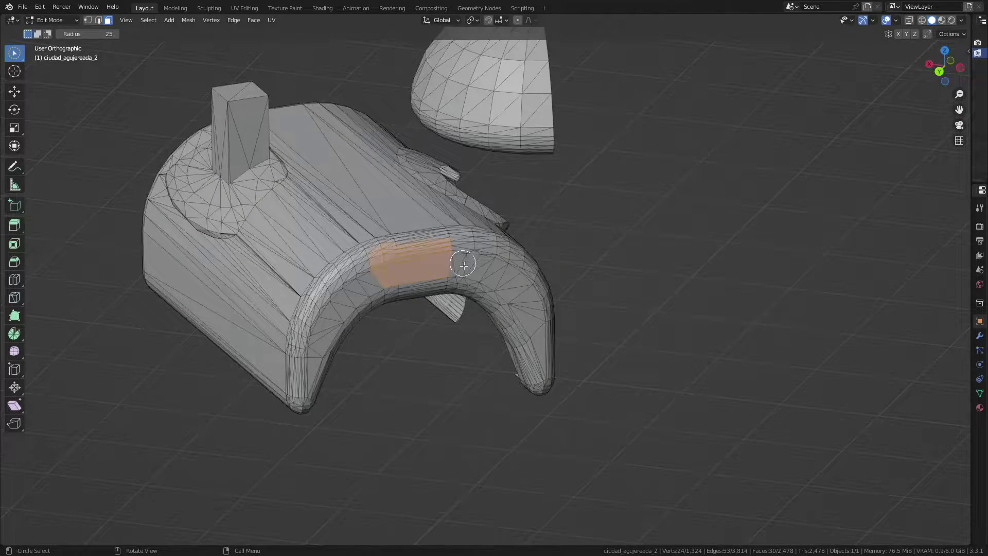
{"action": "mouse_move", "coordinate": [463, 265]}
{"action": "middle_mouse_down"}
{"action": "mouse_move", "coordinate": [481, 270]}
{"action": "mouse_move", "coordinate": [400, 260]}
{"action": "mouse_move", "coordinate": [408, 236]}
{"action": "mouse_move", "coordinate": [438, 240]}
{"action": "mouse_move", "coordinate": [453, 260]}
{"action": "mouse_move", "coordinate": [613, 292]}
{"action": "mouse_move", "coordinate": [504, 307]}
{"action": "mouse_move", "coordinate": [430, 293]}
{"action": "mouse_move", "coordinate": [377, 260]}
{"action": "mouse_move", "coordinate": [403, 225]}
{"action": "mouse_move", "coordinate": [415, 315]}
{"action": "mouse_move", "coordinate": [386, 331]}
{"action": "mouse_move", "coordinate": [362, 317]}
{"action": "mouse_move", "coordinate": [366, 289]}
{"action": "middle_mouse_up"}
Zoom in and select the five faces along the small crack in the roof.
{"action": "scroll", "coordinate": [597, 278], "scroll_direction": "up", "scroll_amount": 4}
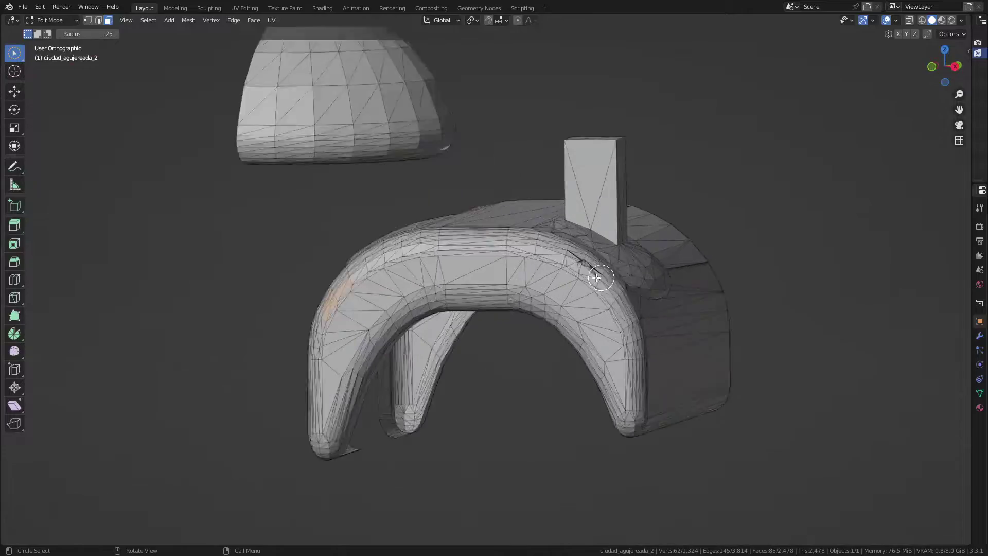
{"action": "scroll", "coordinate": [597, 278], "scroll_direction": "up", "scroll_amount": 5}
{"action": "left_click", "coordinate": [569, 246]}
{"action": "mouse_move", "coordinate": [569, 246]}
{"action": "middle_mouse_down"}
{"action": "mouse_move", "coordinate": [505, 307]}
{"action": "mouse_move", "coordinate": [571, 282]}
{"action": "mouse_move", "coordinate": [545, 212]}
{"action": "middle_mouse_up"}
{"action": "scroll", "coordinate": [544, 213], "scroll_direction": "up", "scroll_amount": 4}
{"action": "mouse_move", "coordinate": [458, 251]}
{"action": "middle_mouse_down"}
{"action": "mouse_move", "coordinate": [514, 280]}
{"action": "mouse_move", "coordinate": [574, 280]}
{"action": "mouse_move", "coordinate": [516, 278]}
{"action": "mouse_move", "coordinate": [472, 227]}
{"action": "mouse_move", "coordinate": [419, 202]}
{"action": "mouse_move", "coordinate": [425, 139]}
{"action": "mouse_move", "coordinate": [417, 168]}
{"action": "mouse_move", "coordinate": [434, 214]}
{"action": "mouse_move", "coordinate": [419, 214]}
{"action": "mouse_move", "coordinate": [443, 215]}
{"action": "middle_mouse_up"}
{"action": "scroll", "coordinate": [405, 177], "scroll_direction": "down", "scroll_amount": 1}
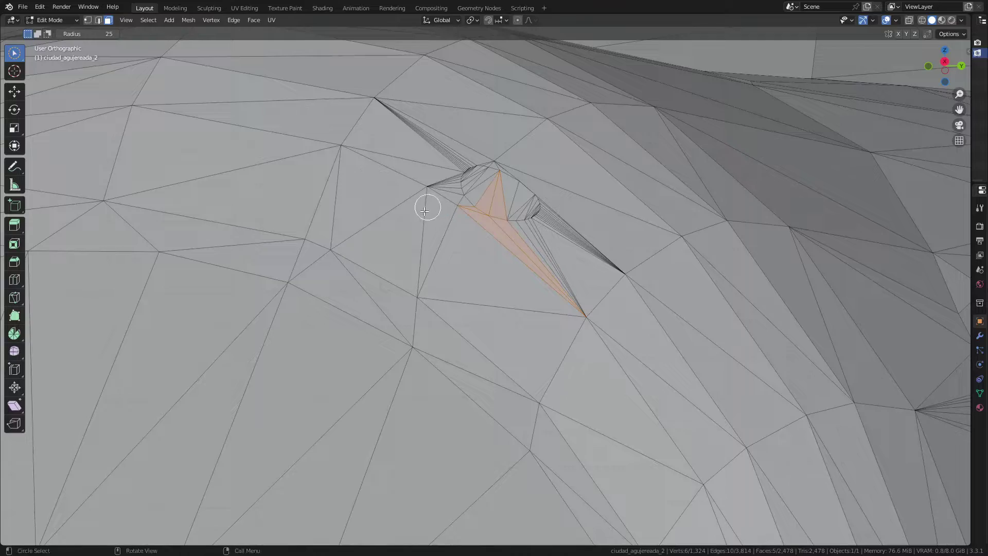
Switch to vertex select and merge the 16-vertex cluster at the hole's edge into one point.
{"action": "scroll", "coordinate": [495, 183], "scroll_direction": "up", "scroll_amount": 3}
{"action": "left_click", "coordinate": [371, 190]}
{"action": "mouse_move", "coordinate": [371, 191]}
{"action": "middle_mouse_down"}
{"action": "mouse_move", "coordinate": [348, 194]}
{"action": "mouse_move", "coordinate": [415, 229]}
{"action": "mouse_move", "coordinate": [393, 264]}
{"action": "mouse_move", "coordinate": [342, 227]}
{"action": "middle_mouse_up"}
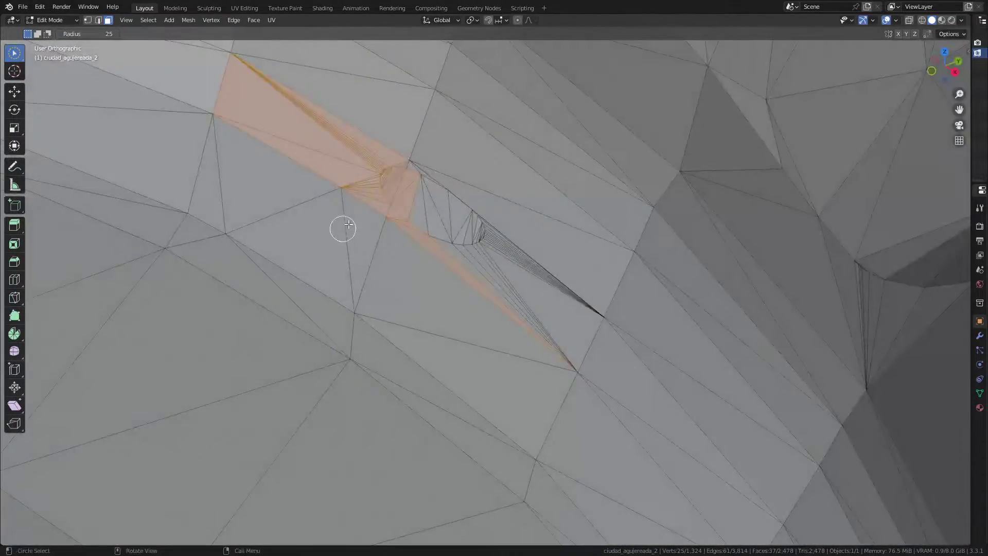
{"action": "scroll", "coordinate": [394, 211], "scroll_direction": "up", "scroll_amount": 2}
{"action": "key", "text": "1"}
{"action": "scroll", "coordinate": [422, 231], "scroll_direction": "up", "scroll_amount": 2}
{"action": "scroll", "coordinate": [432, 219], "scroll_direction": "up", "scroll_amount": 2}
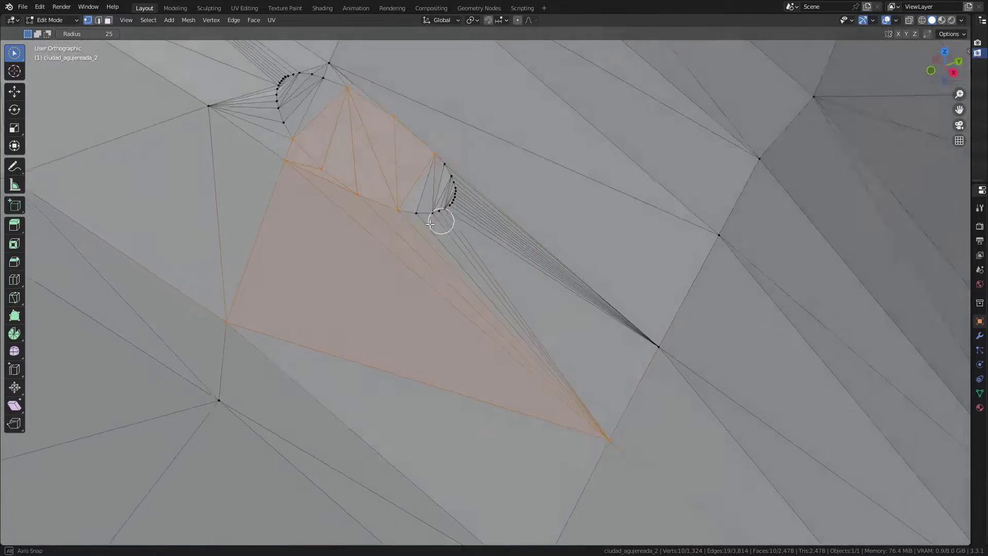
{"action": "scroll", "coordinate": [444, 190], "scroll_direction": "up", "scroll_amount": 2}
{"action": "left_click_drag", "start_coordinate": [433, 149], "coordinate": [459, 184]}
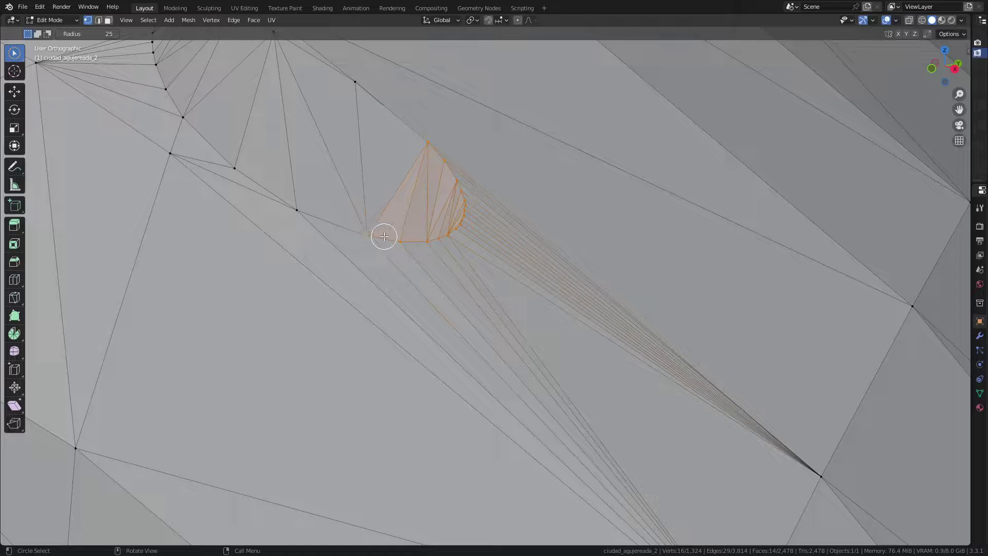
{"action": "key", "text": "m"}
{"action": "left_click", "coordinate": [396, 224]}
Merge the next three vertex clusters (13, 3 and 3 vertices) each into one point.
{"action": "mouse_move", "coordinate": [571, 242]}
{"action": "middle_mouse_down"}
{"action": "mouse_move", "coordinate": [532, 264]}
{"action": "mouse_move", "coordinate": [393, 257]}
{"action": "mouse_move", "coordinate": [382, 120]}
{"action": "middle_mouse_up"}
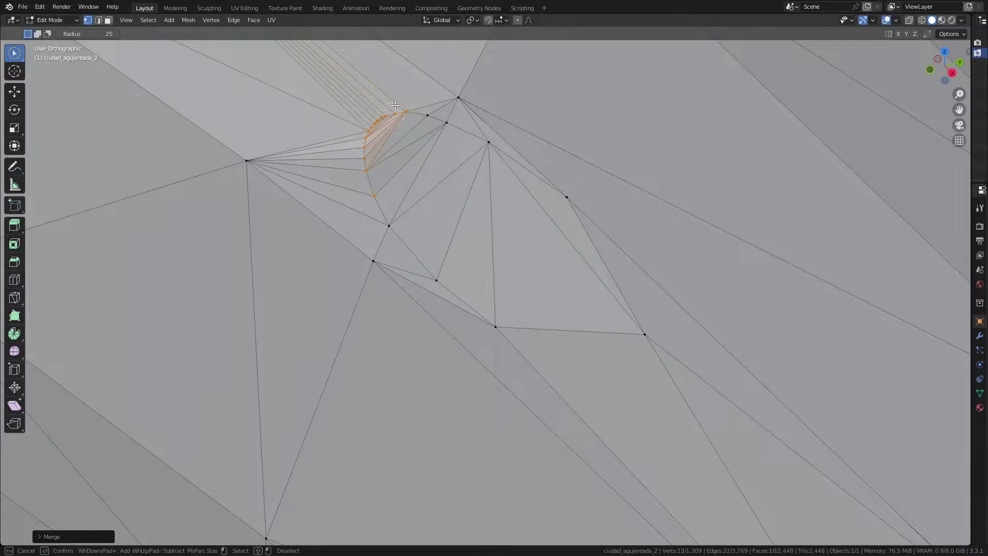
{"action": "key", "text": "Escape"}
{"action": "key", "text": "m"}
{"action": "left_click", "coordinate": [383, 133]}
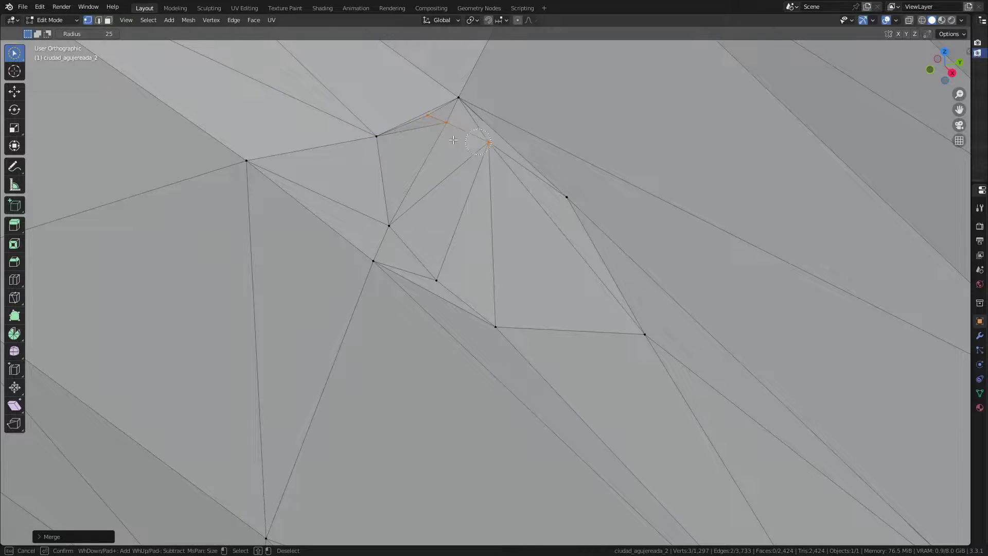
{"action": "key", "text": "Escape"}
{"action": "key", "text": "m"}
{"action": "left_click", "coordinate": [427, 135]}
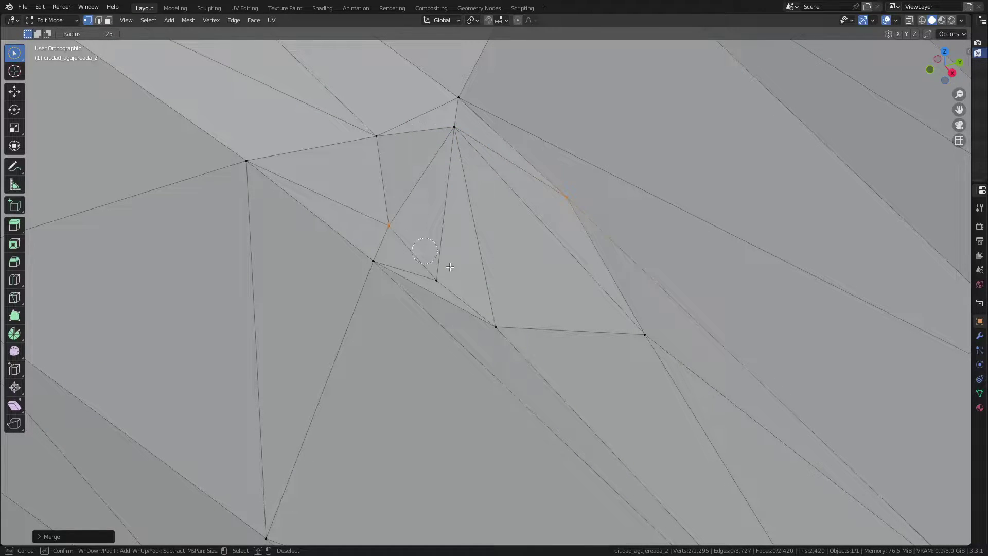
{"action": "key", "text": "Escape"}
{"action": "key", "text": "m"}
{"action": "left_click", "coordinate": [427, 252]}
Merge two more stray vertex clusters into single points.
{"action": "middle_click_drag", "start_coordinate": [392, 271], "coordinate": [423, 191]}
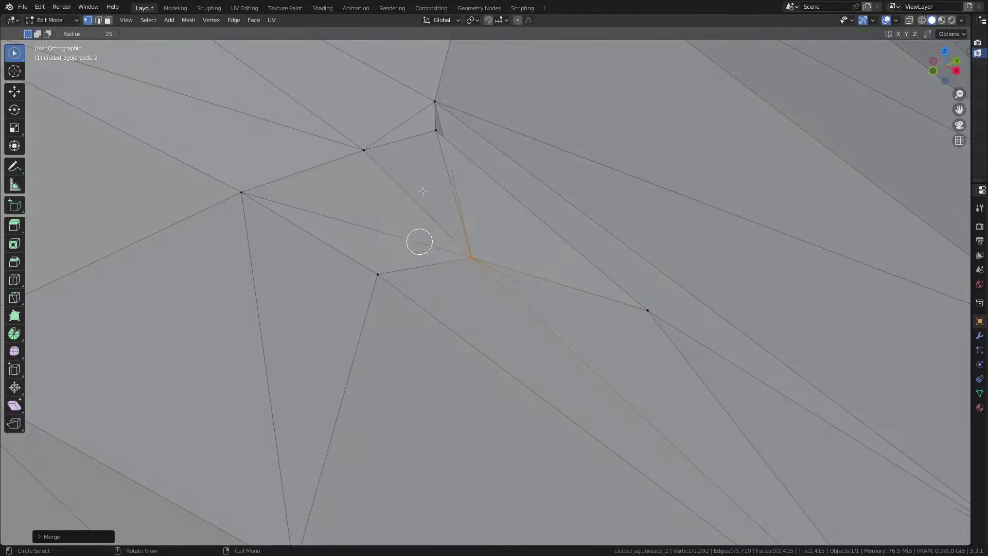
{"action": "left_click", "coordinate": [363, 151], "text": "shift"}
{"action": "key", "text": "m"}
{"action": "mouse_move", "coordinate": [366, 175]}
{"action": "middle_mouse_down"}
{"action": "mouse_move", "coordinate": [487, 230]}
{"action": "mouse_move", "coordinate": [456, 238]}
{"action": "mouse_move", "coordinate": [459, 212]}
{"action": "mouse_move", "coordinate": [463, 218]}
{"action": "middle_mouse_up"}
{"action": "key", "text": "c"}
{"action": "key", "text": "Escape"}
{"action": "key", "text": "m"}
{"action": "left_click", "coordinate": [399, 143]}
Brush-select the vertex at the crack and remove it, opening the gap in the roof.
{"action": "scroll", "coordinate": [463, 219], "scroll_direction": "up", "scroll_amount": 2}
{"action": "key", "text": "c"}
{"action": "key", "text": "m"}
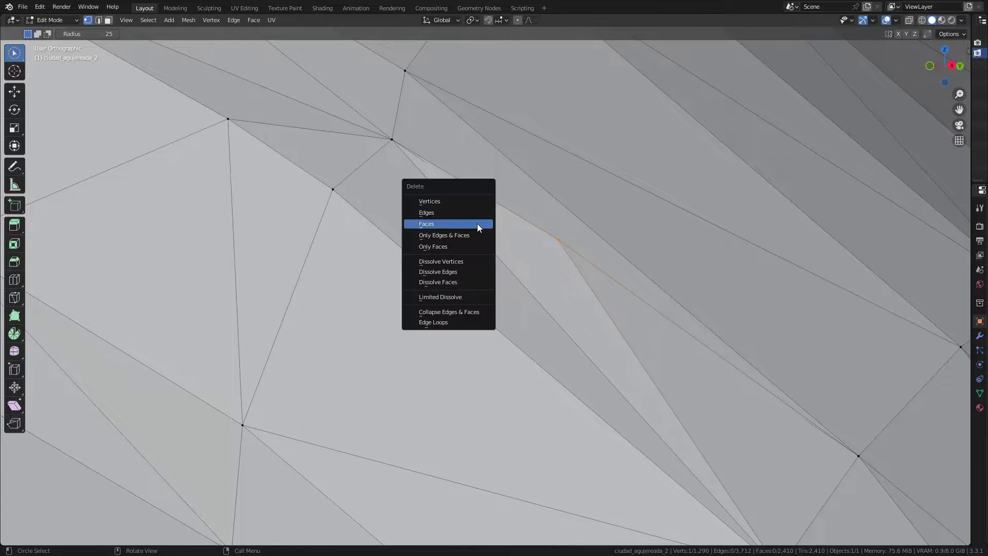
{"action": "left_click", "coordinate": [477, 223]}
{"action": "key", "text": "m"}
{"action": "left_click", "coordinate": [474, 220]}
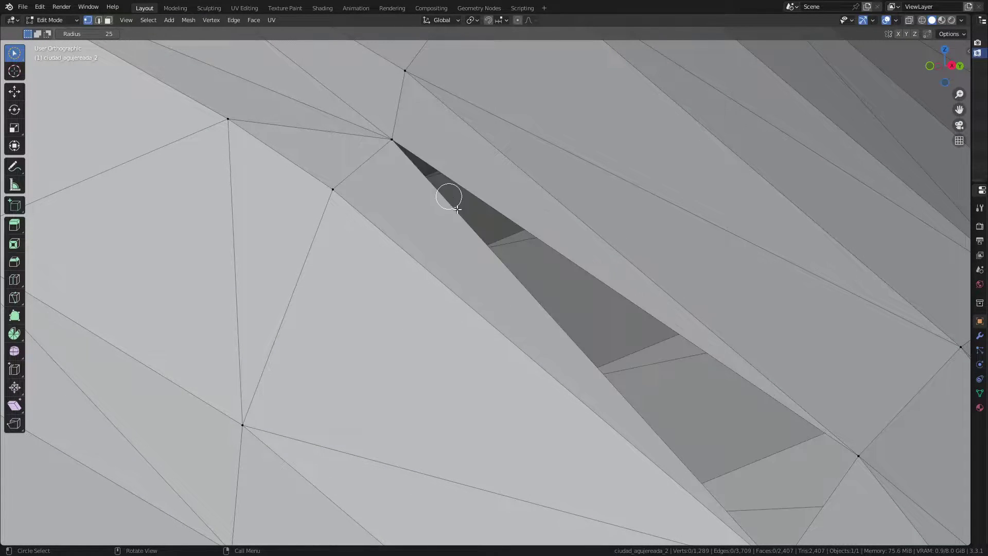
Delete the leftover vertex at the tip of the gap.
{"action": "mouse_move", "coordinate": [450, 194]}
{"action": "middle_mouse_down"}
{"action": "mouse_move", "coordinate": [488, 249]}
{"action": "mouse_move", "coordinate": [480, 245]}
{"action": "mouse_move", "coordinate": [496, 225]}
{"action": "mouse_move", "coordinate": [402, 210]}
{"action": "middle_mouse_up"}
{"action": "scroll", "coordinate": [480, 246], "scroll_direction": "down", "scroll_amount": 2}
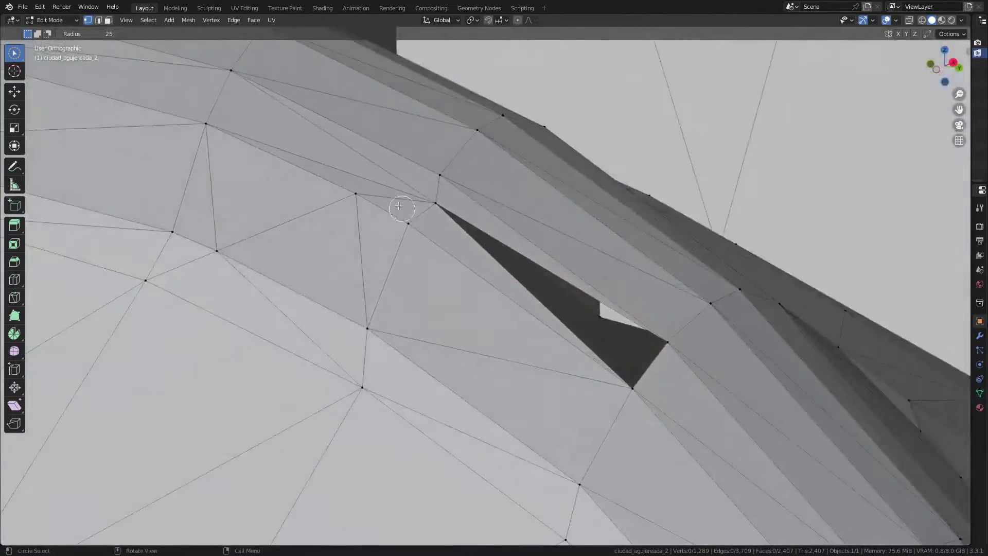
{"action": "scroll", "coordinate": [492, 201], "scroll_direction": "up", "scroll_amount": 4}
{"action": "scroll", "coordinate": [458, 226], "scroll_direction": "down", "scroll_amount": 3}
{"action": "mouse_move", "coordinate": [456, 236]}
{"action": "middle_mouse_down"}
{"action": "mouse_move", "coordinate": [441, 214]}
{"action": "mouse_move", "coordinate": [474, 219]}
{"action": "mouse_move", "coordinate": [450, 238]}
{"action": "mouse_move", "coordinate": [380, 223]}
{"action": "middle_mouse_up"}
{"action": "scroll", "coordinate": [448, 212], "scroll_direction": "up", "scroll_amount": 3}
{"action": "key", "text": "x"}
{"action": "left_click", "coordinate": [454, 206]}
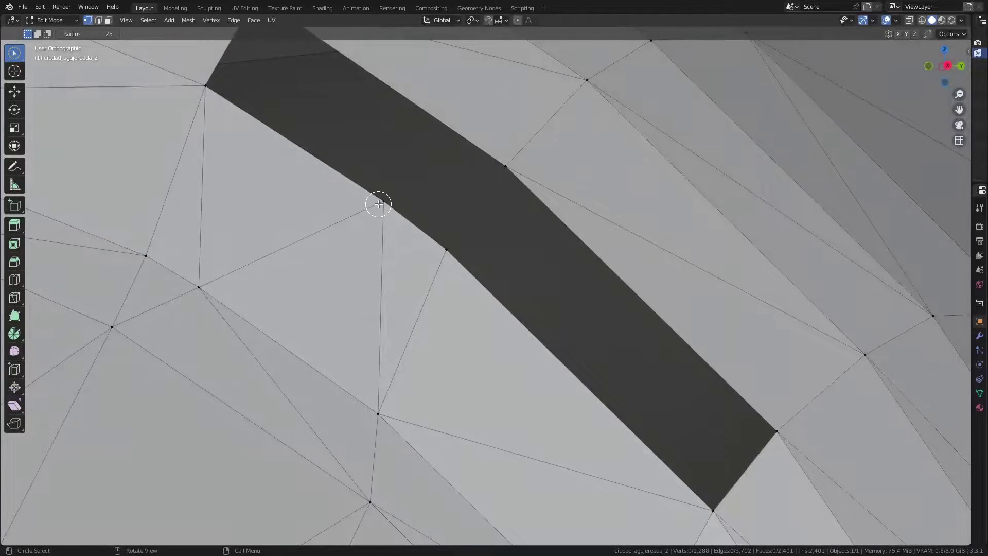
Turn on snapping with Snap To set to Vertex.
{"action": "left_click", "coordinate": [507, 20]}
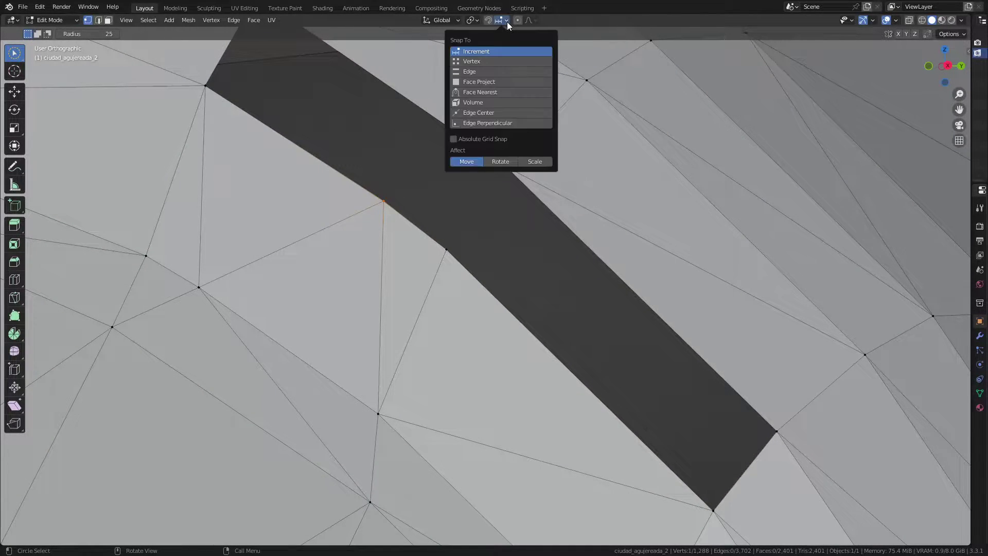
{"action": "left_click", "coordinate": [480, 64]}
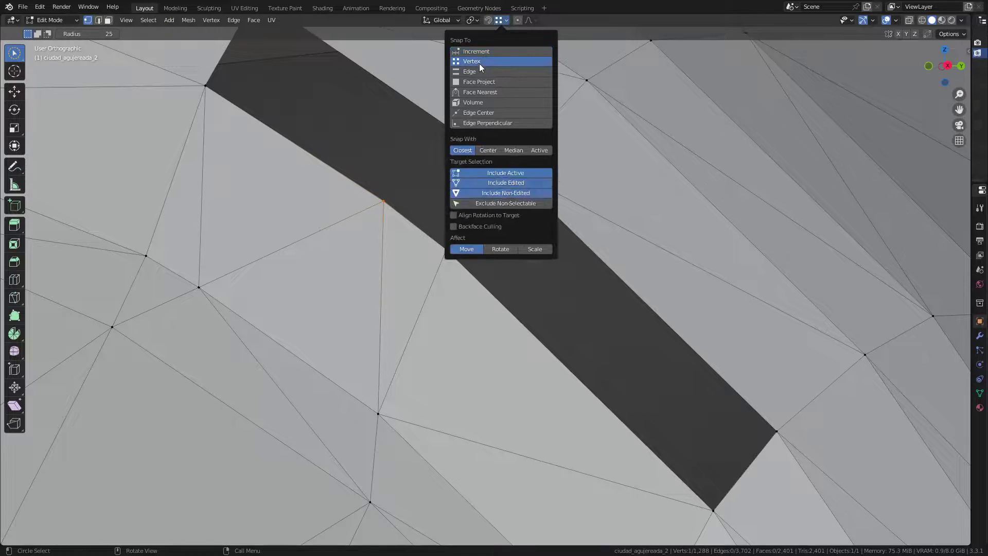
{"action": "left_click", "coordinate": [488, 20]}
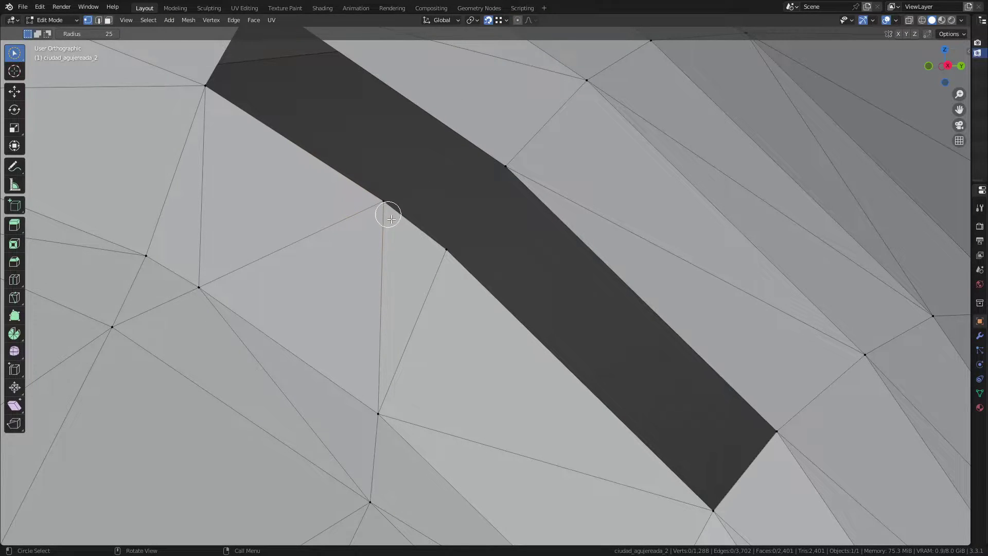
Snap the first stray vertex at the roof gap onto its neighbour.
{"action": "key", "text": "g"}
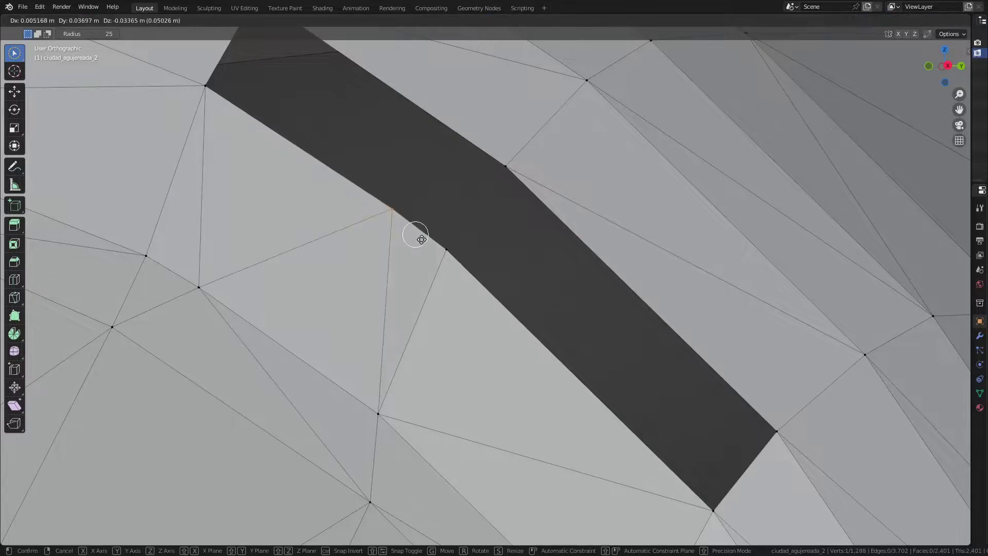
{"action": "left_click", "coordinate": [446, 251]}
{"action": "scroll", "coordinate": [408, 183], "scroll_direction": "down", "scroll_amount": 6}
{"action": "middle_click_drag", "start_coordinate": [408, 183], "coordinate": [416, 211]}
{"action": "scroll", "coordinate": [417, 211], "scroll_direction": "down", "scroll_amount": 5}
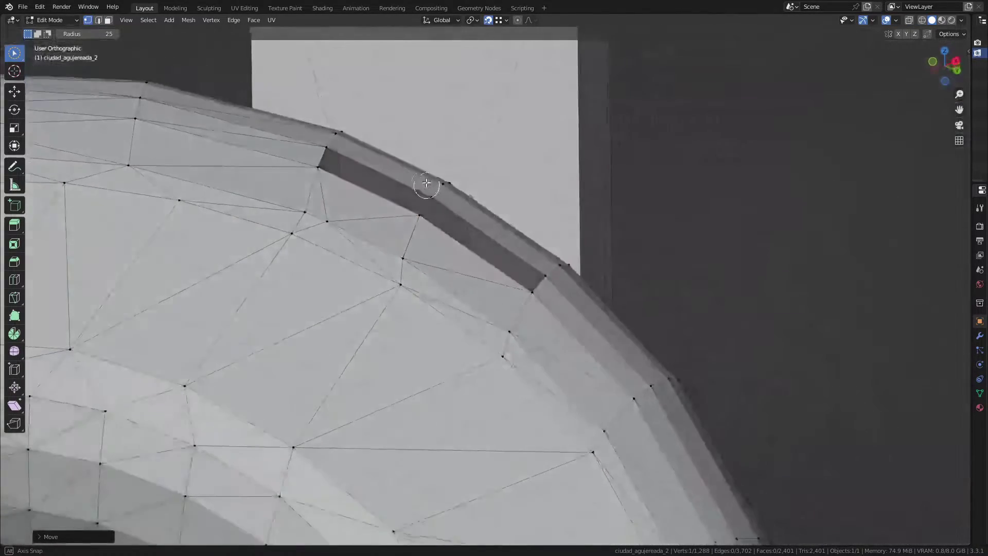
{"action": "scroll", "coordinate": [314, 214], "scroll_direction": "up", "scroll_amount": 6}
Snap a second gap-edge vertex into place and bring the dark slot into view.
{"action": "key", "text": "g"}
{"action": "left_click", "coordinate": [272, 192]}
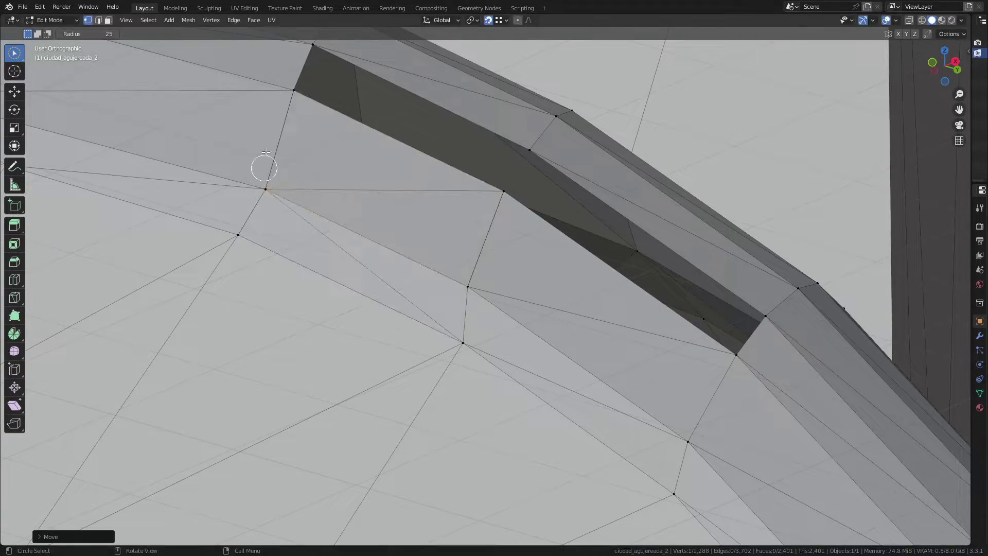
{"action": "scroll", "coordinate": [260, 165], "scroll_direction": "down", "scroll_amount": 5}
{"action": "middle_click_drag", "start_coordinate": [370, 231], "coordinate": [353, 217]}
{"action": "scroll", "coordinate": [356, 250], "scroll_direction": "down", "scroll_amount": 3}
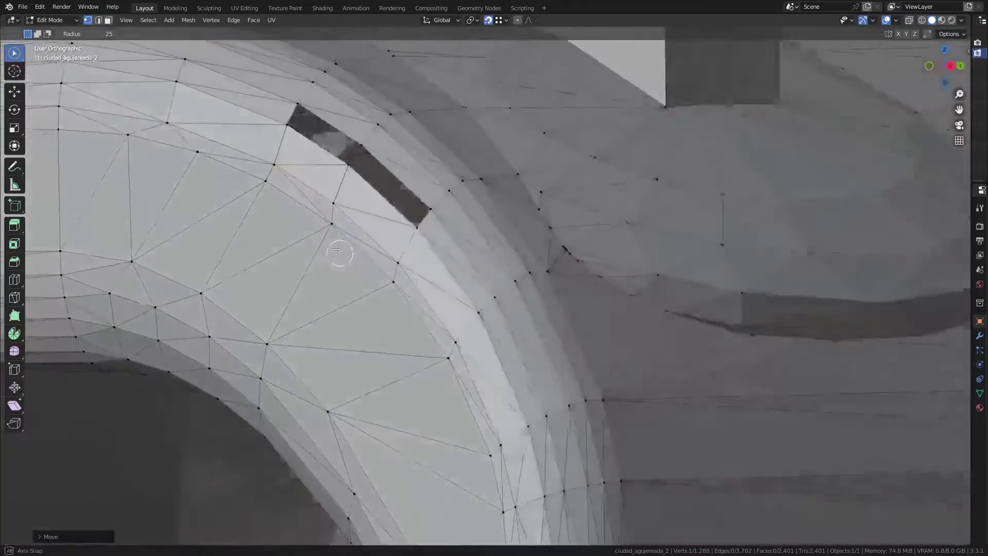
{"action": "mouse_move", "coordinate": [342, 254]}
{"action": "middle_mouse_down"}
{"action": "mouse_move", "coordinate": [308, 221]}
{"action": "mouse_move", "coordinate": [320, 224]}
{"action": "middle_mouse_up"}
{"action": "scroll", "coordinate": [400, 149], "scroll_direction": "up", "scroll_amount": 3}
{"action": "scroll", "coordinate": [400, 149], "scroll_direction": "up", "scroll_amount": 2}
{"action": "middle_click_drag", "start_coordinate": [400, 148], "coordinate": [414, 184]}
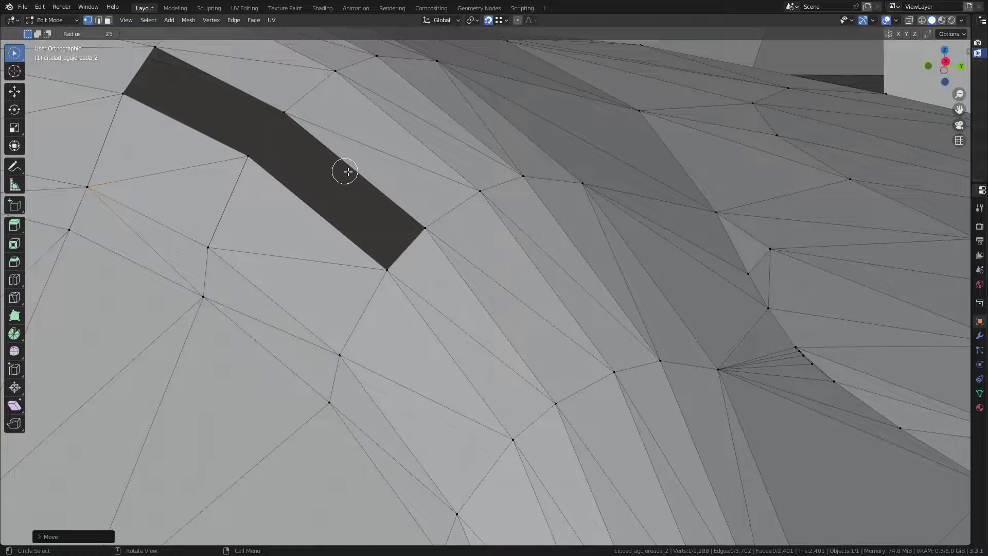
Merge the whole mesh by distance, removing two overlapping vertices.
{"action": "key", "text": "a"}
{"action": "key", "text": "m"}
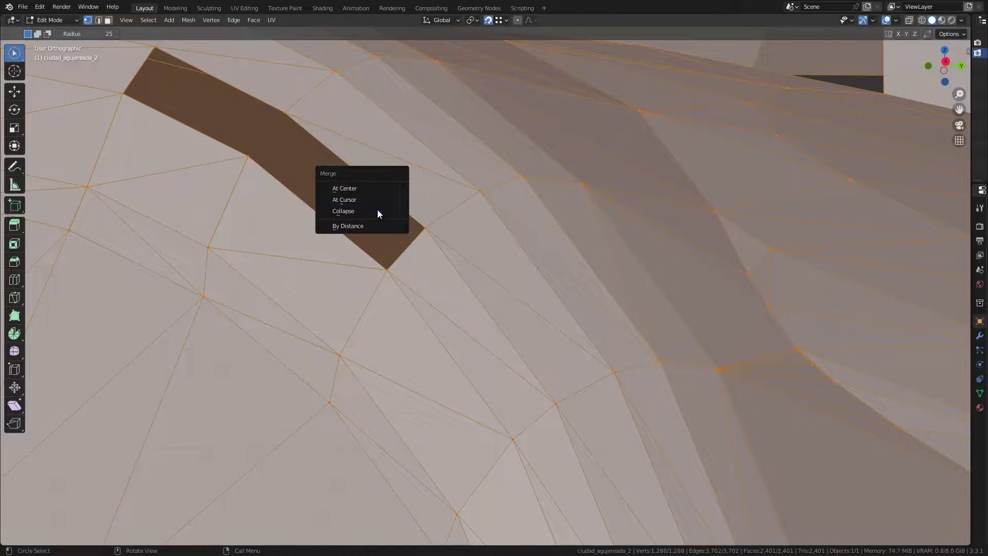
{"action": "left_click", "coordinate": [372, 223]}
Fill the dark slot with new faces in two parts.
{"action": "left_click", "coordinate": [485, 190]}
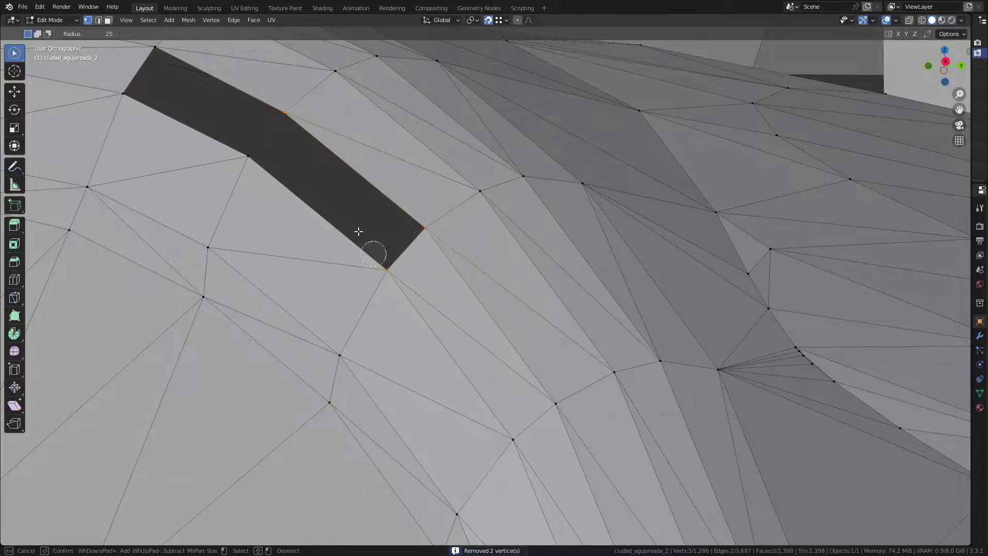
{"action": "key", "text": "f"}
{"action": "middle_click_drag", "start_coordinate": [353, 205], "coordinate": [154, 113]}
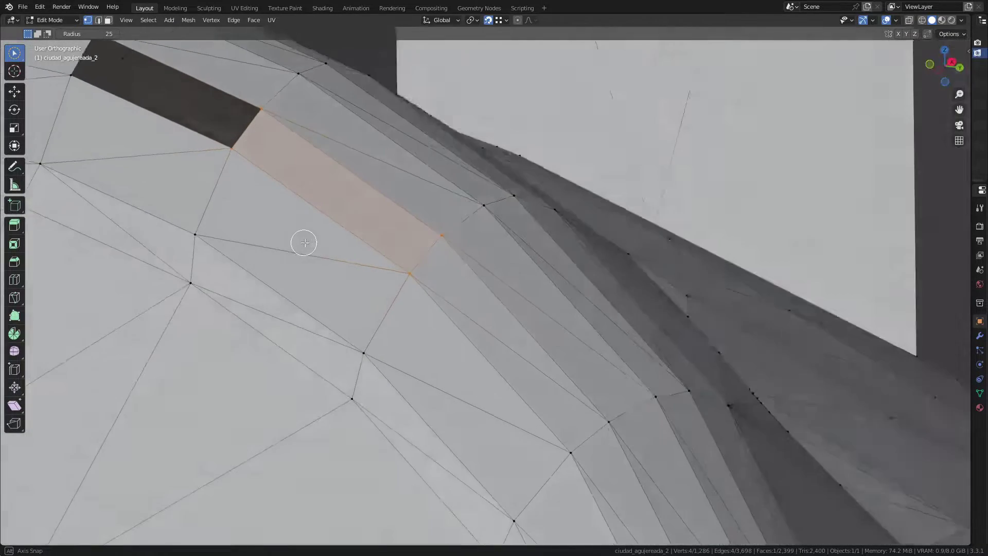
{"action": "key", "text": "c"}
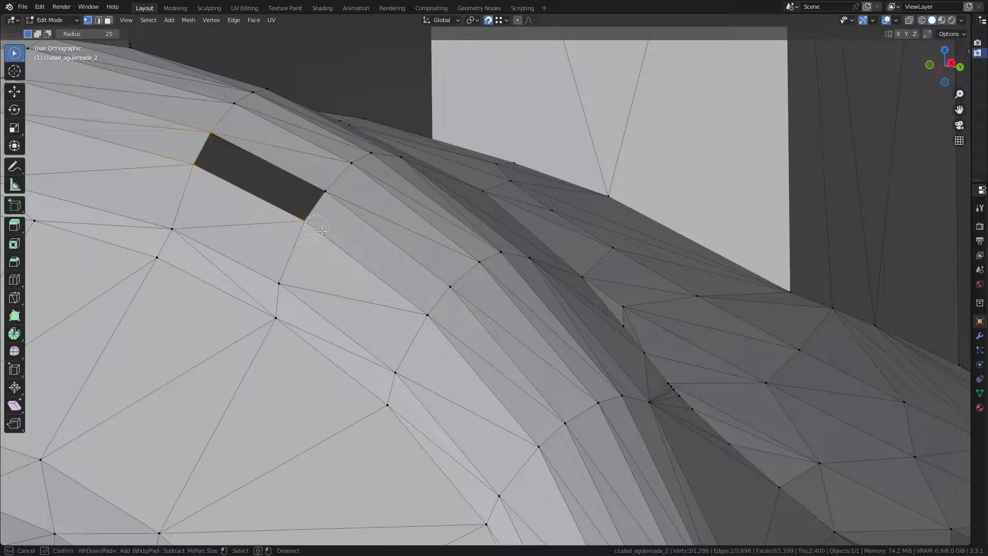
{"action": "key", "text": "Escape"}
{"action": "key", "text": "f"}
{"action": "middle_click_drag", "start_coordinate": [340, 214], "coordinate": [401, 196]}
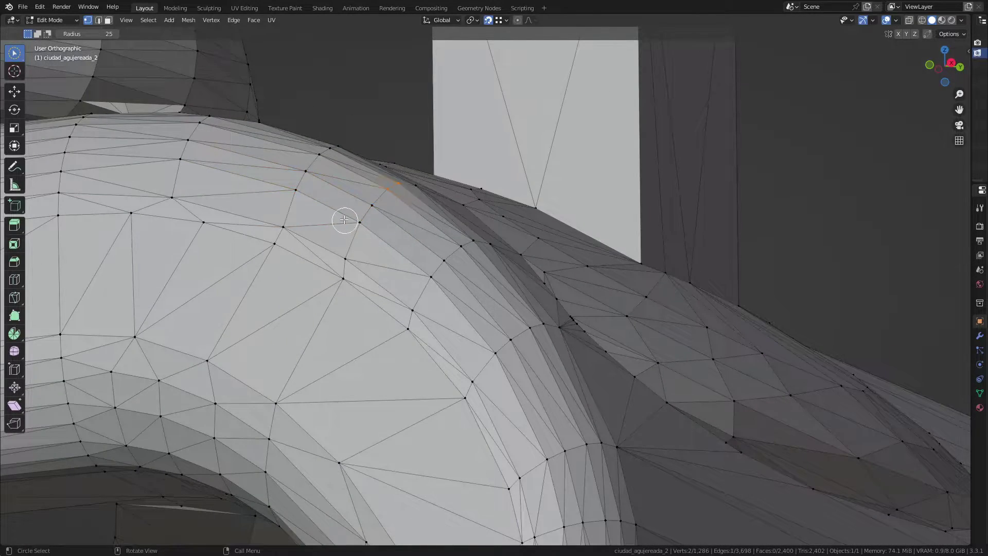
{"action": "scroll", "coordinate": [344, 220], "scroll_direction": "up", "scroll_amount": 4}
{"action": "scroll", "coordinate": [394, 231], "scroll_direction": "down", "scroll_amount": 5}
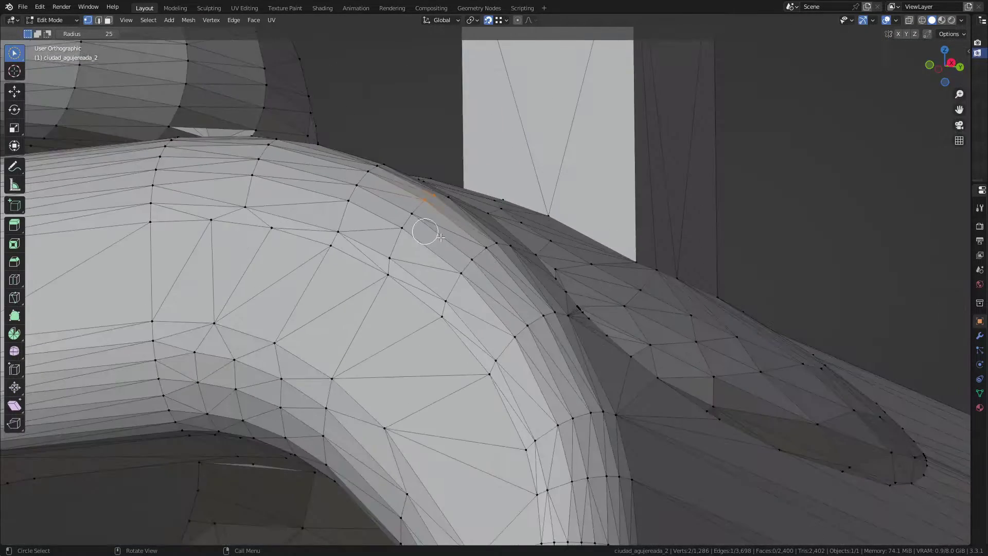
{"action": "scroll", "coordinate": [412, 260], "scroll_direction": "up", "scroll_amount": 3}
{"action": "scroll", "coordinate": [629, 355], "scroll_direction": "up", "scroll_amount": 4}
{"action": "scroll", "coordinate": [628, 354], "scroll_direction": "up", "scroll_amount": 2}
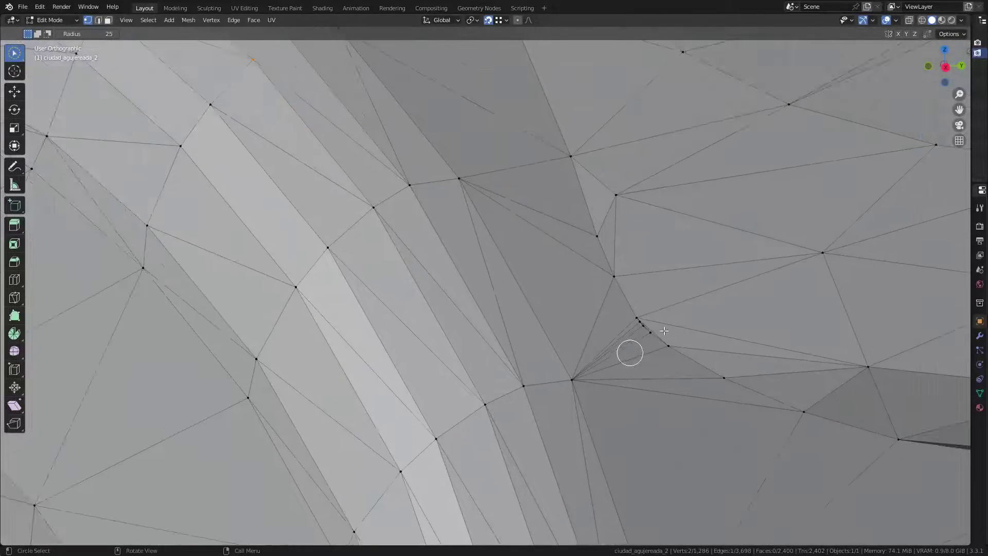
{"action": "scroll", "coordinate": [618, 335], "scroll_direction": "up", "scroll_amount": 3}
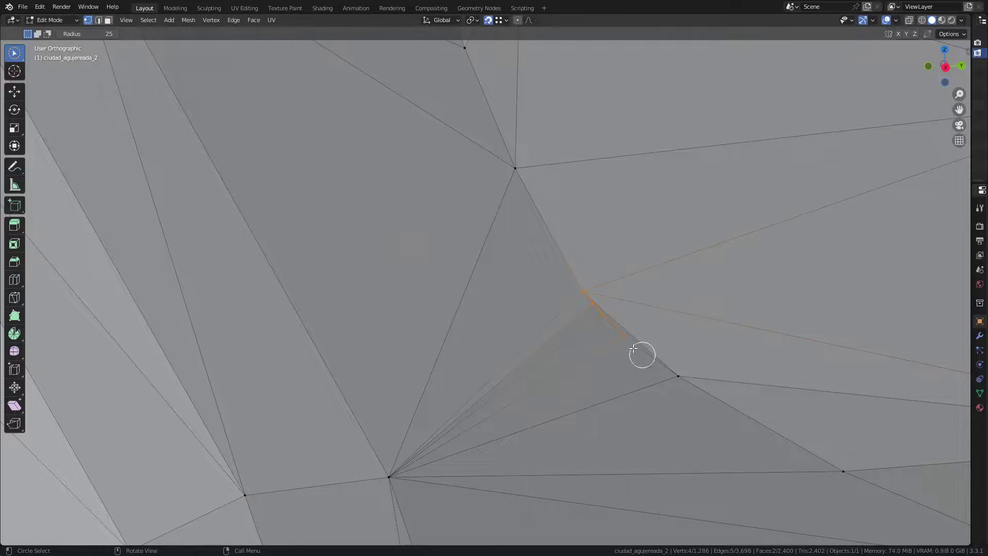
Select the stray vertices at the tangled corner of the crack.
{"action": "left_click_drag", "start_coordinate": [633, 349], "coordinate": [590, 309]}
{"action": "scroll", "coordinate": [546, 315], "scroll_direction": "down", "scroll_amount": 3}
{"action": "middle_click_drag", "start_coordinate": [555, 315], "coordinate": [470, 276]}
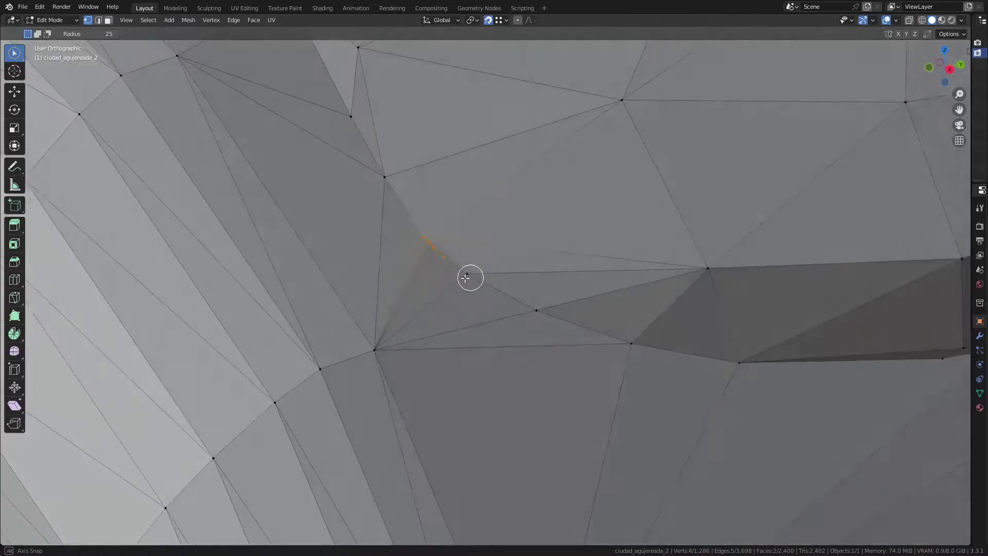
{"action": "scroll", "coordinate": [406, 270], "scroll_direction": "up", "scroll_amount": 4}
{"action": "left_click", "coordinate": [422, 74]}
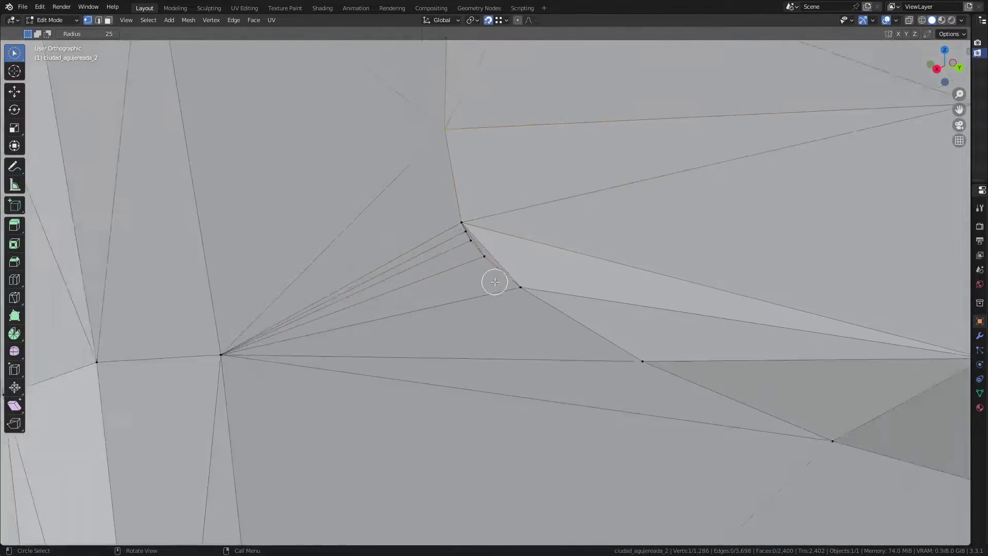
{"action": "scroll", "coordinate": [494, 280], "scroll_direction": "down", "scroll_amount": 3}
{"action": "middle_click_drag", "start_coordinate": [453, 265], "coordinate": [551, 282]}
{"action": "scroll", "coordinate": [467, 265], "scroll_direction": "up", "scroll_amount": 3}
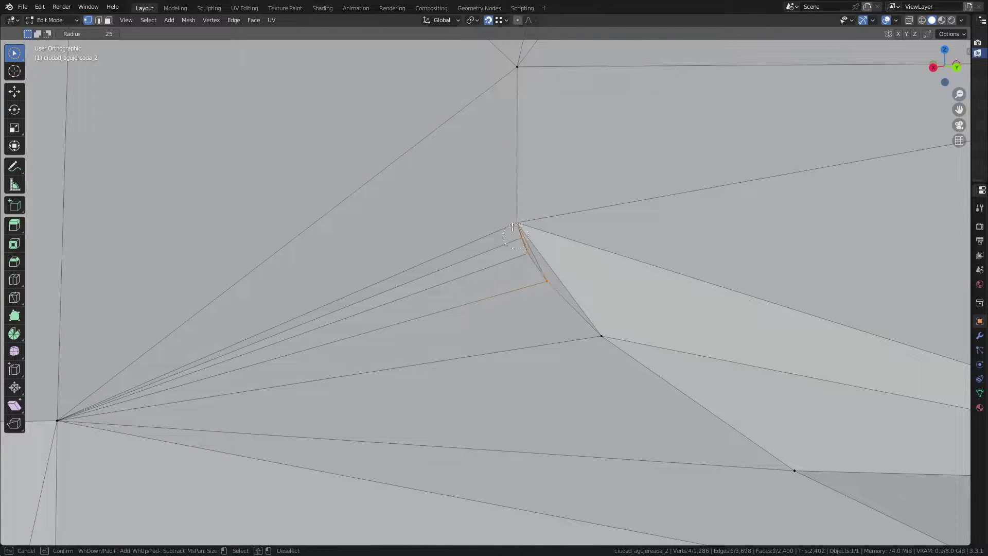
{"action": "scroll", "coordinate": [535, 273], "scroll_direction": "up", "scroll_amount": 4}
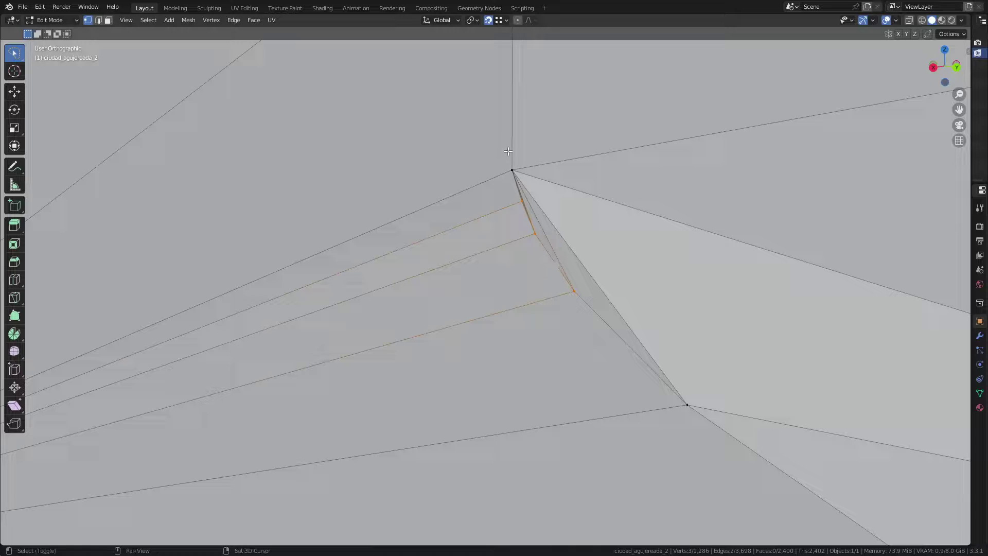
Merge the selected corner vertices at the last-selected one.
{"action": "key", "text": "m"}
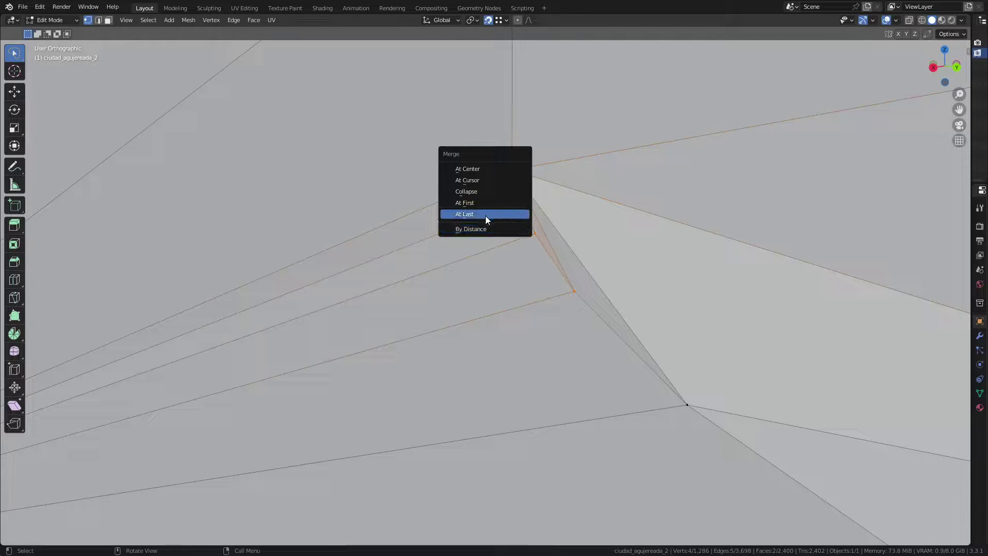
{"action": "left_click", "coordinate": [486, 215]}
{"action": "scroll", "coordinate": [495, 260], "scroll_direction": "down", "scroll_amount": 4}
{"action": "mouse_move", "coordinate": [486, 215]}
{"action": "middle_mouse_down"}
{"action": "mouse_move", "coordinate": [494, 261]}
{"action": "mouse_move", "coordinate": [673, 302]}
{"action": "middle_mouse_up"}
{"action": "scroll", "coordinate": [494, 261], "scroll_direction": "down", "scroll_amount": 3}
{"action": "scroll", "coordinate": [464, 277], "scroll_direction": "up", "scroll_amount": 5}
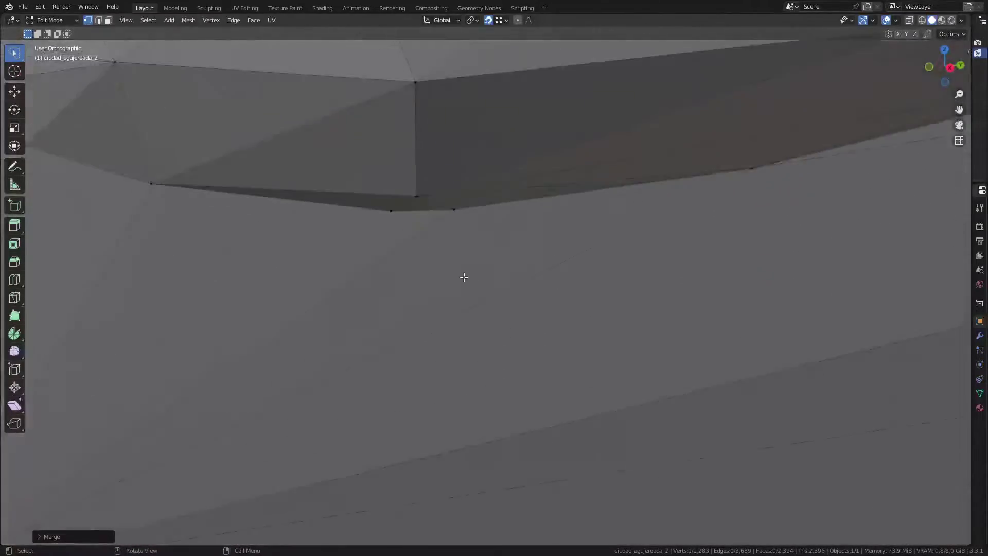
{"action": "scroll", "coordinate": [464, 277], "scroll_direction": "down", "scroll_amount": 2}
{"action": "scroll", "coordinate": [575, 236], "scroll_direction": "down", "scroll_amount": 4}
{"action": "middle_click_drag", "start_coordinate": [575, 236], "coordinate": [544, 236]}
{"action": "scroll", "coordinate": [584, 186], "scroll_direction": "down", "scroll_amount": 2}
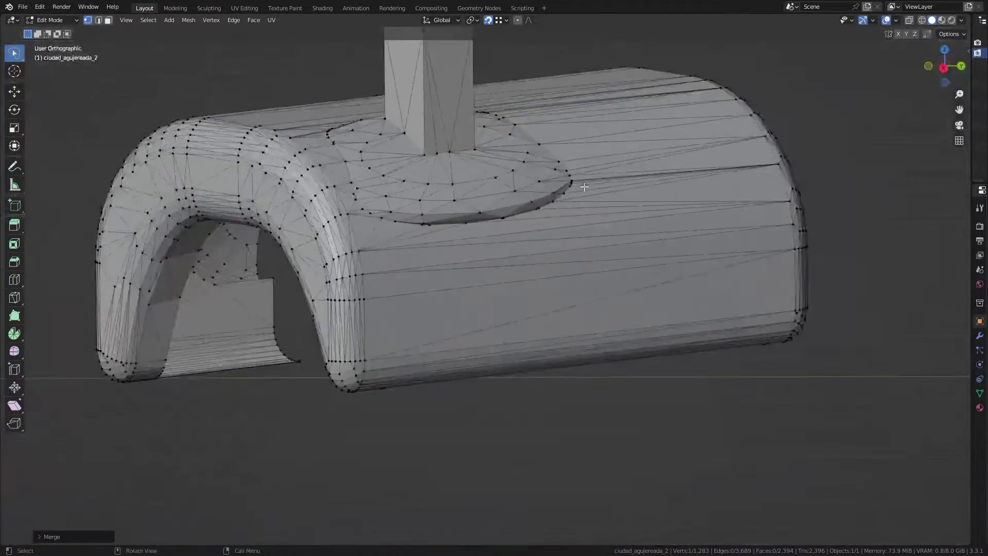
{"action": "scroll", "coordinate": [584, 187], "scroll_direction": "up", "scroll_amount": 5}
{"action": "scroll", "coordinate": [543, 145], "scroll_direction": "up", "scroll_amount": 3}
{"action": "scroll", "coordinate": [543, 145], "scroll_direction": "up", "scroll_amount": 2}
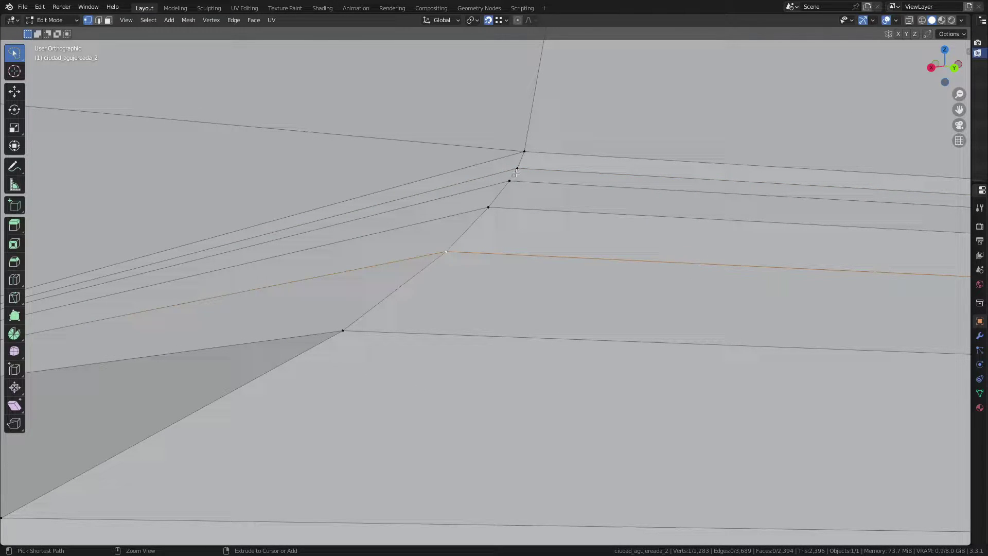
Add another stray disc-edge vertex to the selection.
{"action": "left_click", "coordinate": [529, 150], "text": "shift"}
{"action": "scroll", "coordinate": [537, 198], "scroll_direction": "down", "scroll_amount": 3}
{"action": "scroll", "coordinate": [473, 247], "scroll_direction": "down", "scroll_amount": 2}
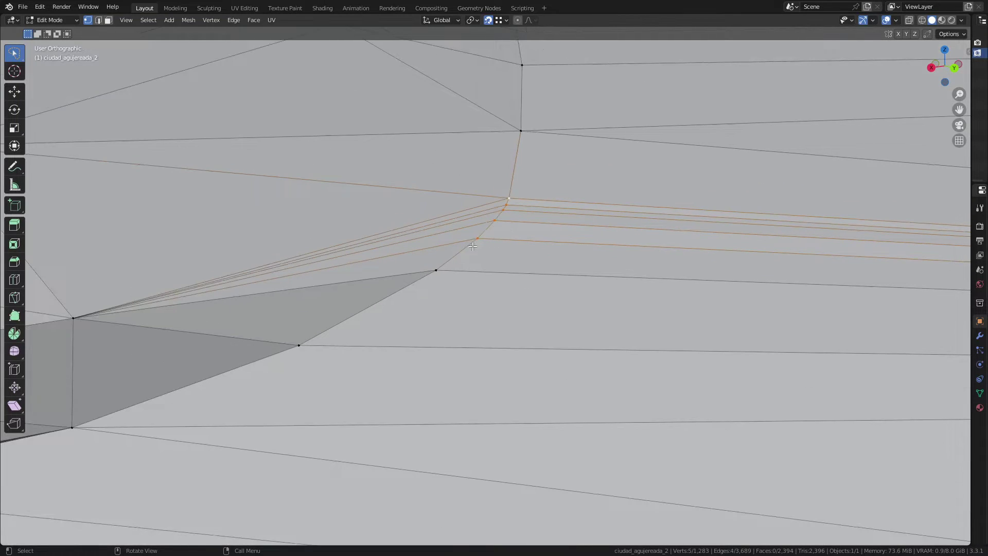
{"action": "scroll", "coordinate": [474, 247], "scroll_direction": "down", "scroll_amount": 3}
{"action": "scroll", "coordinate": [496, 256], "scroll_direction": "down", "scroll_amount": 2}
{"action": "scroll", "coordinate": [463, 258], "scroll_direction": "down", "scroll_amount": 3}
{"action": "scroll", "coordinate": [401, 260], "scroll_direction": "up", "scroll_amount": 3}
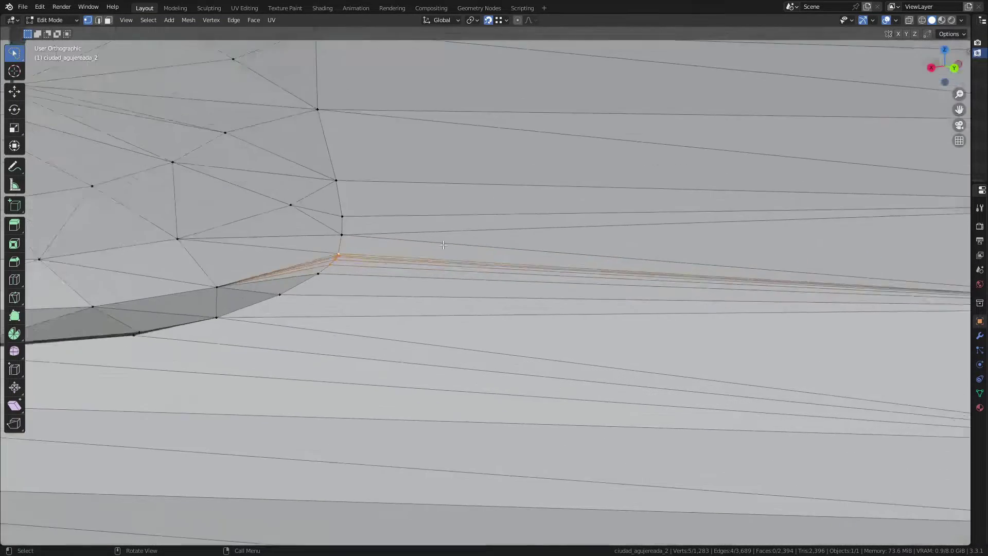
{"action": "scroll", "coordinate": [350, 257], "scroll_direction": "up", "scroll_amount": 2}
{"action": "scroll", "coordinate": [302, 258], "scroll_direction": "up", "scroll_amount": 1}
Merge the five disc-edge vertices at the last-selected vertex.
{"action": "key", "text": "m"}
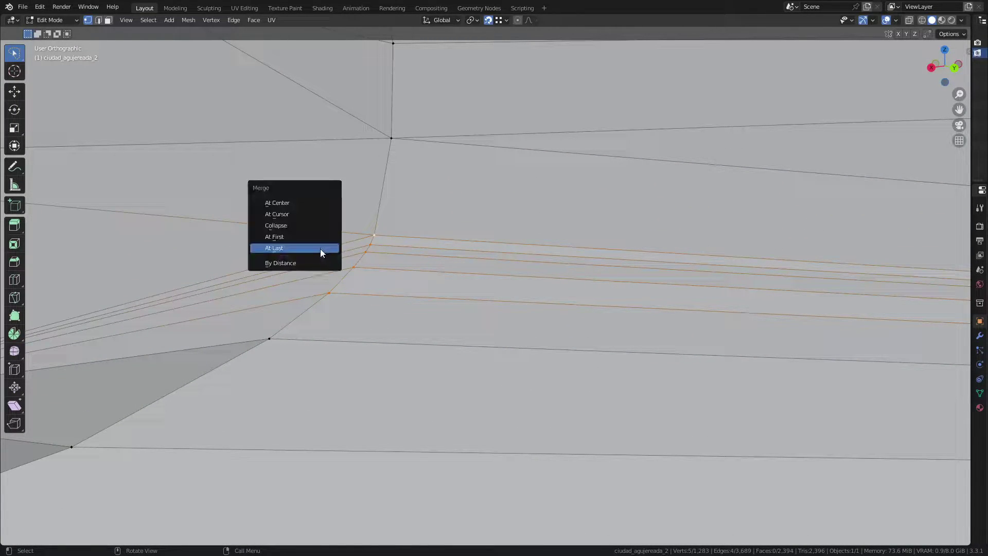
{"action": "left_click", "coordinate": [320, 249]}
{"action": "scroll", "coordinate": [317, 283], "scroll_direction": "down", "scroll_amount": 2}
{"action": "scroll", "coordinate": [317, 284], "scroll_direction": "down", "scroll_amount": 2}
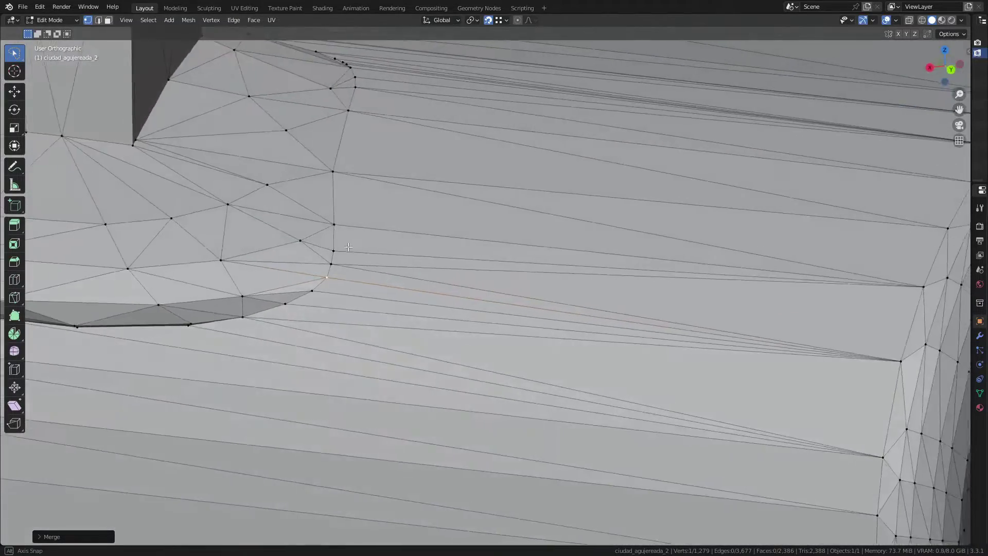
{"action": "scroll", "coordinate": [324, 309], "scroll_direction": "down", "scroll_amount": 4}
{"action": "scroll", "coordinate": [339, 350], "scroll_direction": "up", "scroll_amount": 7}
{"action": "scroll", "coordinate": [351, 375], "scroll_direction": "down", "scroll_amount": 2}
{"action": "mouse_move", "coordinate": [351, 375]}
{"action": "middle_mouse_down"}
{"action": "mouse_move", "coordinate": [489, 402]}
{"action": "mouse_move", "coordinate": [396, 352]}
{"action": "mouse_move", "coordinate": [421, 367]}
{"action": "mouse_move", "coordinate": [379, 375]}
{"action": "mouse_move", "coordinate": [388, 381]}
{"action": "mouse_move", "coordinate": [366, 299]}
{"action": "mouse_move", "coordinate": [439, 342]}
{"action": "mouse_move", "coordinate": [401, 355]}
{"action": "mouse_move", "coordinate": [436, 324]}
{"action": "mouse_move", "coordinate": [430, 311]}
{"action": "mouse_move", "coordinate": [434, 331]}
{"action": "mouse_move", "coordinate": [431, 291]}
{"action": "mouse_move", "coordinate": [419, 341]}
{"action": "middle_mouse_up"}
Delete the sliver edges beside the disc in edge select mode.
{"action": "key", "text": "2"}
{"action": "left_click", "coordinate": [421, 329], "text": "shift"}
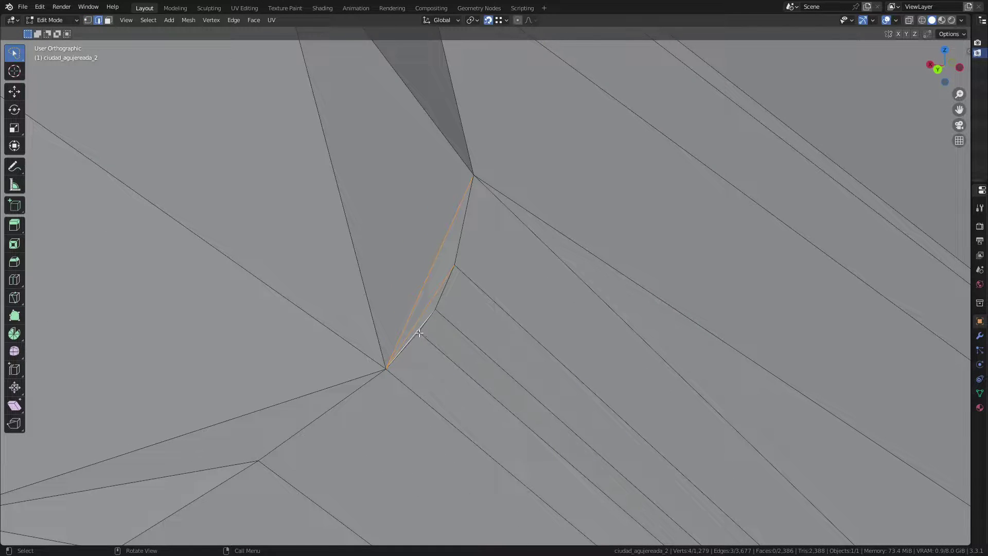
{"action": "key", "text": "x"}
{"action": "left_click", "coordinate": [410, 333]}
Join the vertices across the gap with an edge and fill the opening with faces.
{"action": "middle_click_drag", "start_coordinate": [427, 365], "coordinate": [418, 342]}
{"action": "left_click", "coordinate": [425, 353], "text": "shift"}
{"action": "key", "text": "j"}
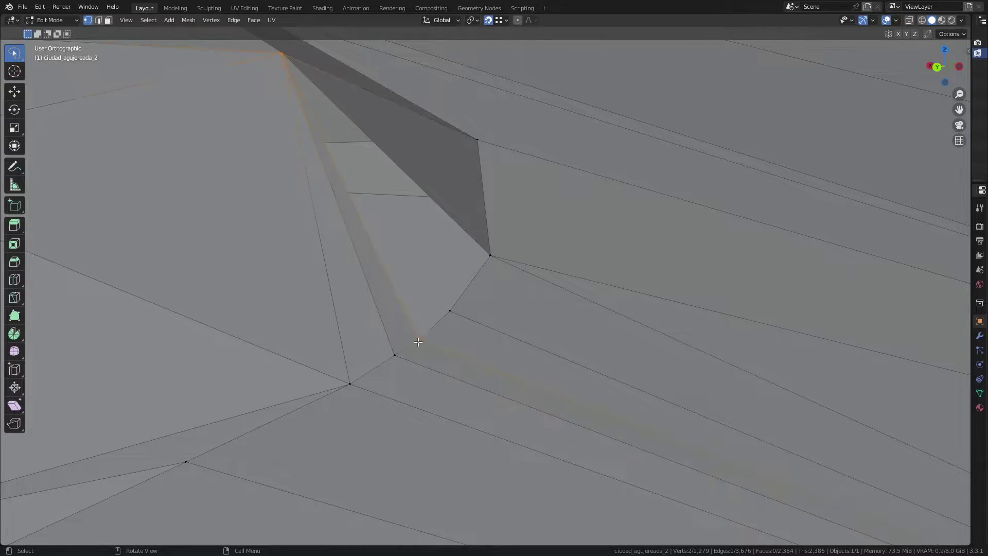
{"action": "key", "text": "f"}
{"action": "mouse_move", "coordinate": [452, 311]}
{"action": "middle_mouse_down"}
{"action": "mouse_move", "coordinate": [444, 327]}
{"action": "mouse_move", "coordinate": [463, 324]}
{"action": "mouse_move", "coordinate": [435, 306]}
{"action": "mouse_move", "coordinate": [481, 300]}
{"action": "mouse_move", "coordinate": [462, 329]}
{"action": "middle_mouse_up"}
{"action": "scroll", "coordinate": [435, 306], "scroll_direction": "down", "scroll_amount": 3}
{"action": "scroll", "coordinate": [538, 154], "scroll_direction": "down", "scroll_amount": 5}
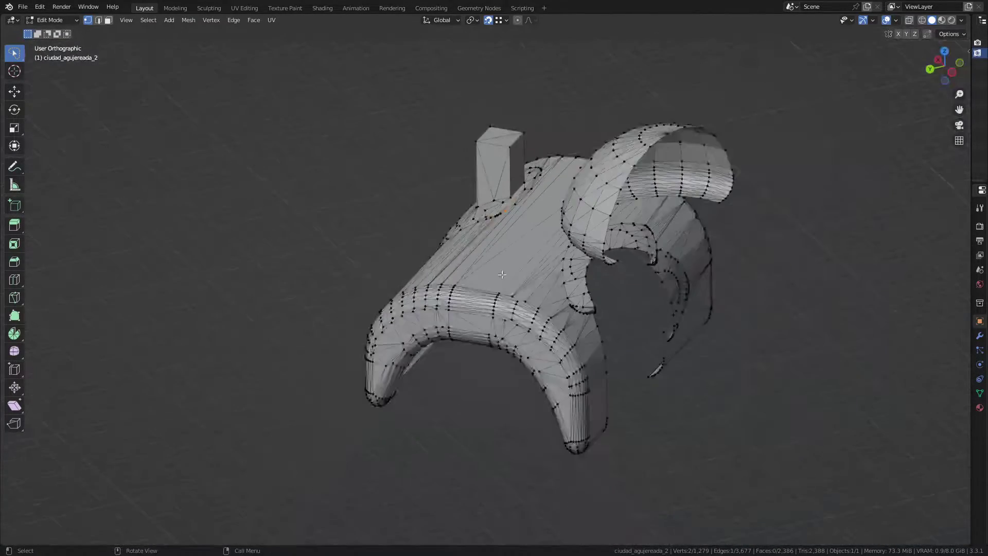
{"action": "mouse_move", "coordinate": [539, 154]}
{"action": "middle_mouse_down"}
{"action": "mouse_move", "coordinate": [549, 277]}
{"action": "mouse_move", "coordinate": [456, 271]}
{"action": "mouse_move", "coordinate": [487, 281]}
{"action": "mouse_move", "coordinate": [516, 269]}
{"action": "mouse_move", "coordinate": [396, 287]}
{"action": "middle_mouse_up"}
{"action": "scroll", "coordinate": [549, 277], "scroll_direction": "up", "scroll_amount": 3}
{"action": "scroll", "coordinate": [509, 272], "scroll_direction": "down", "scroll_amount": 3}
{"action": "scroll", "coordinate": [397, 286], "scroll_direction": "up", "scroll_amount": 2}
{"action": "scroll", "coordinate": [364, 194], "scroll_direction": "up", "scroll_amount": 2}
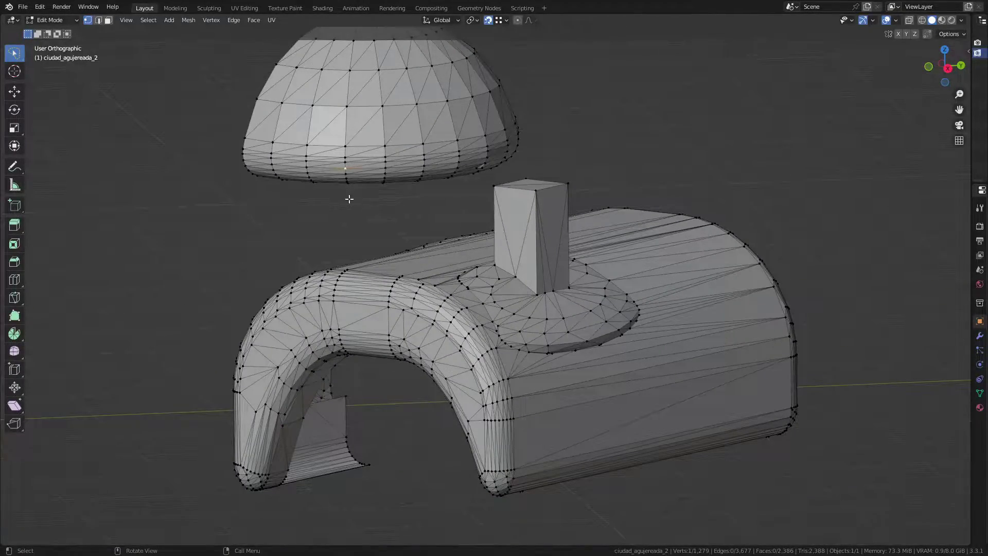
Duplicate the linked half-dome and place the copy beside the original.
{"action": "key", "text": "ctrl+l"}
{"action": "scroll", "coordinate": [353, 198], "scroll_direction": "down", "scroll_amount": 5}
{"action": "middle_click_drag", "start_coordinate": [353, 199], "coordinate": [360, 203]}
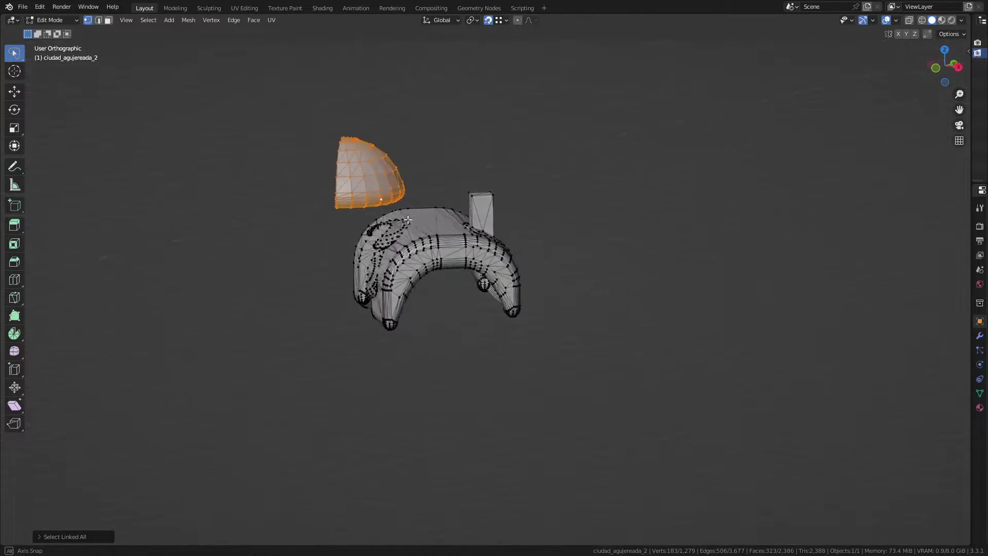
{"action": "scroll", "coordinate": [366, 206], "scroll_direction": "up", "scroll_amount": 5}
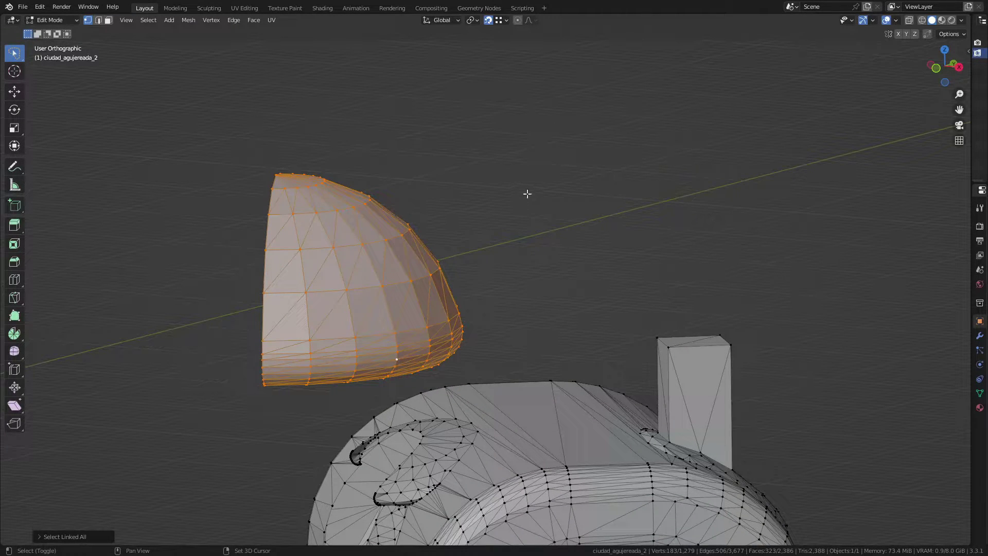
{"action": "key", "text": "shift+d"}
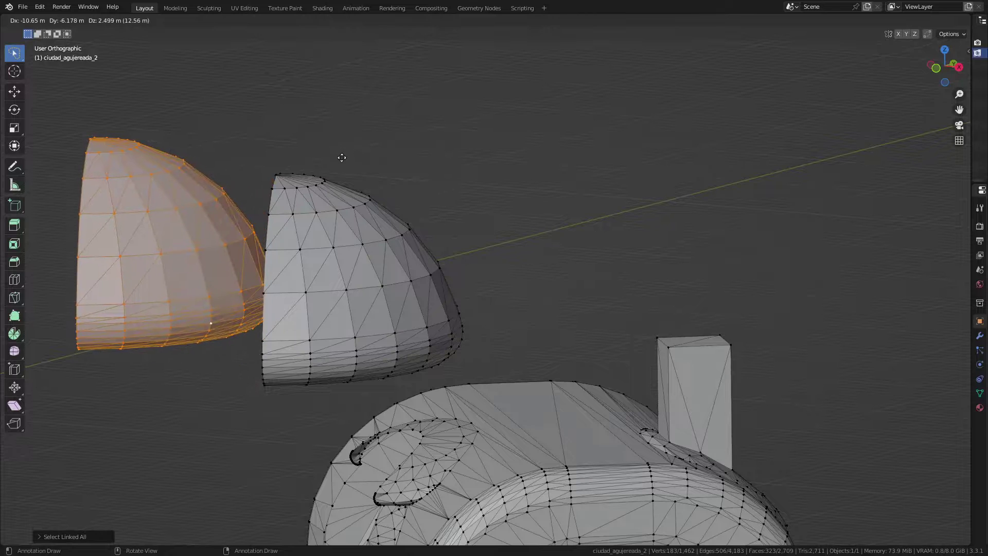
{"action": "left_click", "coordinate": [342, 157]}
{"action": "scroll", "coordinate": [342, 158], "scroll_direction": "down", "scroll_amount": 4}
{"action": "middle_click_drag", "start_coordinate": [342, 158], "coordinate": [352, 191]}
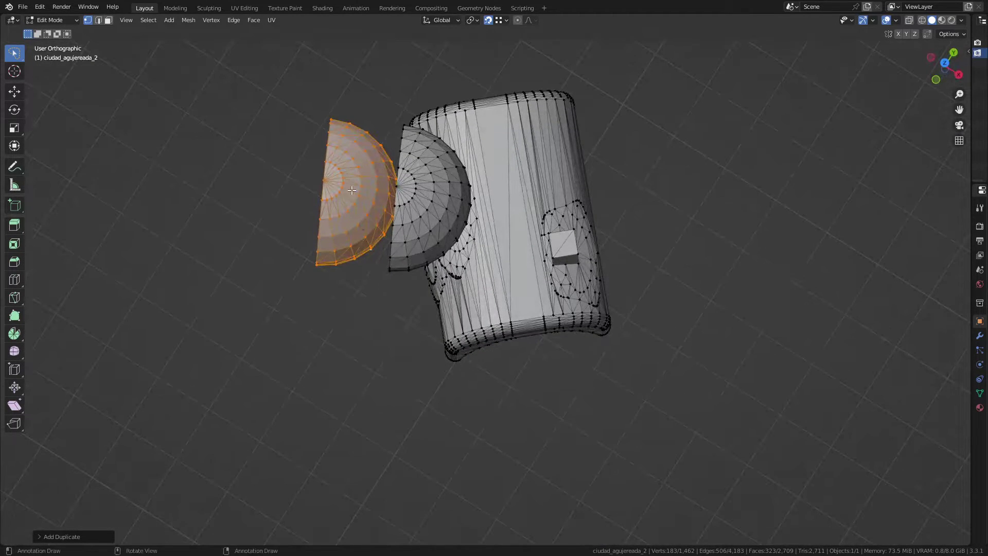
{"action": "scroll", "coordinate": [352, 191], "scroll_direction": "up", "scroll_amount": 1}
Rotate the dome copy about the Z axis.
{"action": "key", "text": "r"}
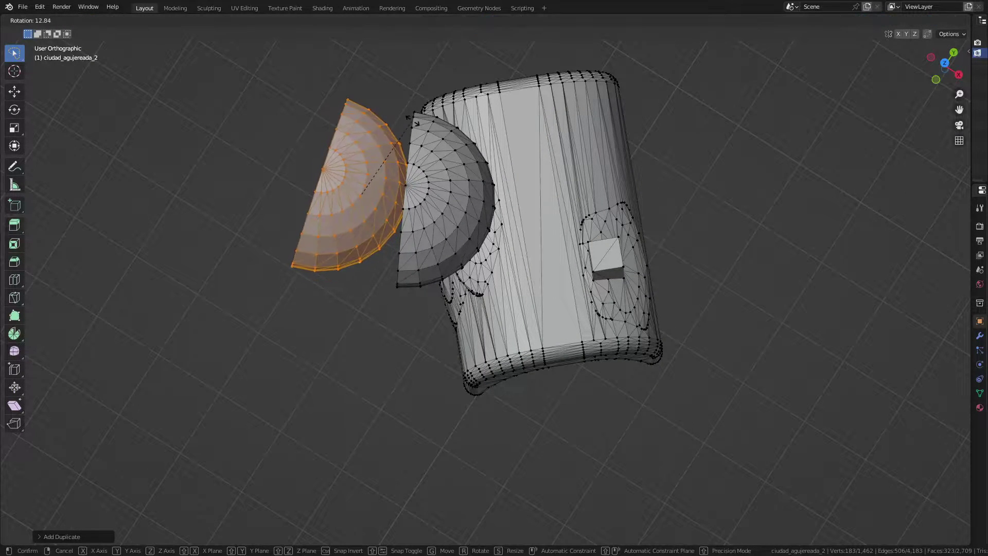
{"action": "key", "text": "z"}
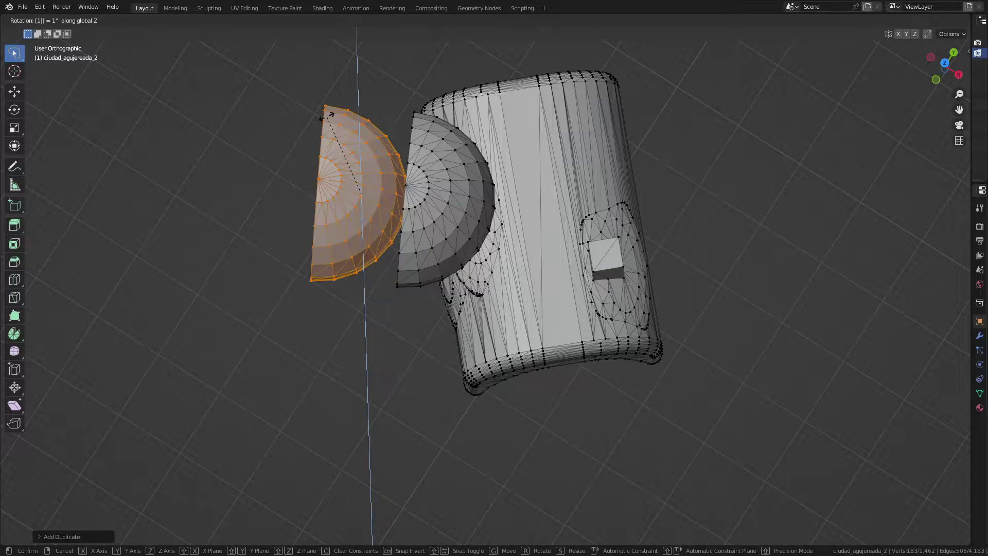
{"action": "left_click", "coordinate": [350, 315]}
{"action": "scroll", "coordinate": [397, 315], "scroll_direction": "up", "scroll_amount": 3}
{"action": "mouse_move", "coordinate": [398, 315]}
{"action": "middle_mouse_down"}
{"action": "mouse_move", "coordinate": [397, 296]}
{"action": "mouse_move", "coordinate": [397, 342]}
{"action": "middle_mouse_up"}
{"action": "scroll", "coordinate": [398, 299], "scroll_direction": "up", "scroll_amount": 6}
{"action": "scroll", "coordinate": [398, 300], "scroll_direction": "up", "scroll_amount": 3}
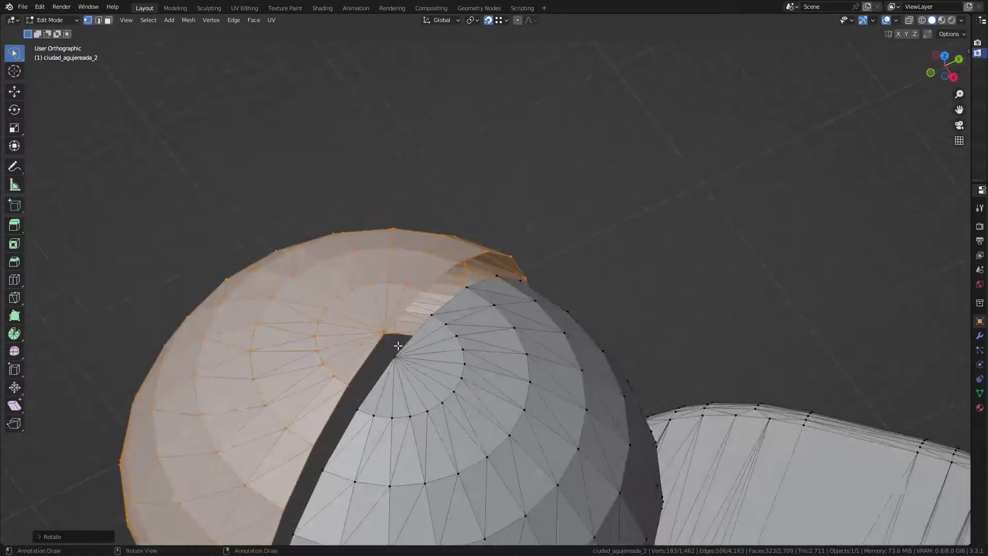
Move the dome copy up against the original half.
{"action": "scroll", "coordinate": [397, 355], "scroll_direction": "up", "scroll_amount": 5}
{"action": "mouse_move", "coordinate": [381, 289]}
{"action": "middle_mouse_down"}
{"action": "mouse_move", "coordinate": [359, 352]}
{"action": "mouse_move", "coordinate": [355, 334]}
{"action": "middle_mouse_up"}
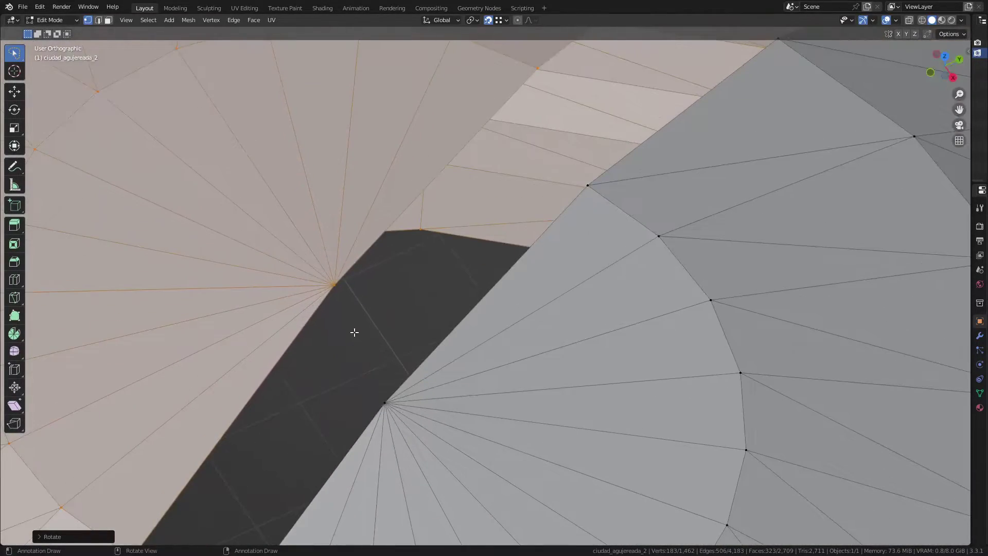
{"action": "key", "text": "g"}
{"action": "scroll", "coordinate": [393, 402], "scroll_direction": "up", "scroll_amount": 2}
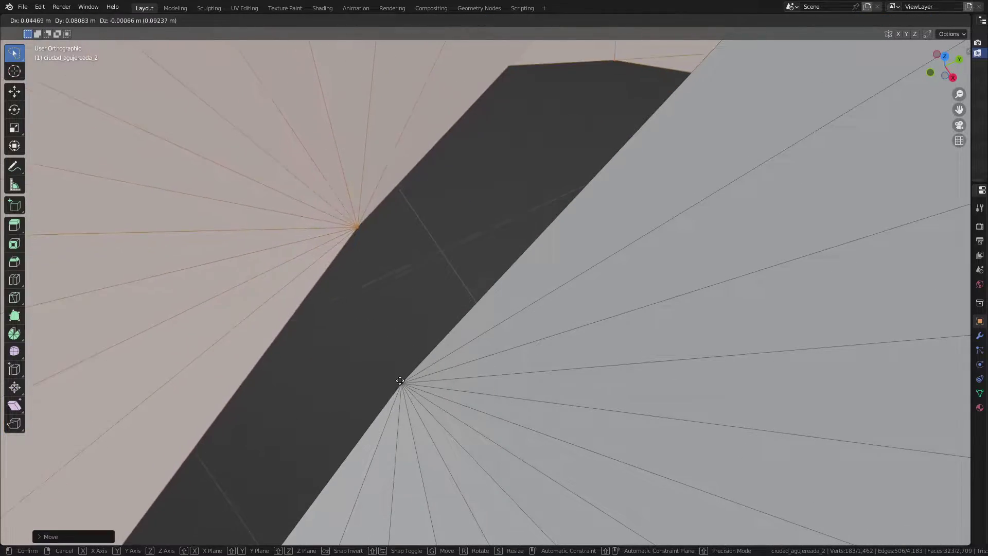
{"action": "left_click", "coordinate": [397, 407]}
{"action": "scroll", "coordinate": [401, 381], "scroll_direction": "up", "scroll_amount": 2}
{"action": "scroll", "coordinate": [463, 360], "scroll_direction": "down", "scroll_amount": 5}
{"action": "scroll", "coordinate": [486, 341], "scroll_direction": "down", "scroll_amount": 3}
{"action": "mouse_move", "coordinate": [487, 341]}
{"action": "middle_mouse_down"}
{"action": "mouse_move", "coordinate": [489, 288]}
{"action": "mouse_move", "coordinate": [514, 241]}
{"action": "mouse_move", "coordinate": [570, 370]}
{"action": "middle_mouse_up"}
{"action": "scroll", "coordinate": [535, 222], "scroll_direction": "up", "scroll_amount": 5}
Select a seam vertex and inspect the doubled vertices along the seam.
{"action": "left_click", "coordinate": [545, 211]}
{"action": "scroll", "coordinate": [570, 370], "scroll_direction": "up", "scroll_amount": 5}
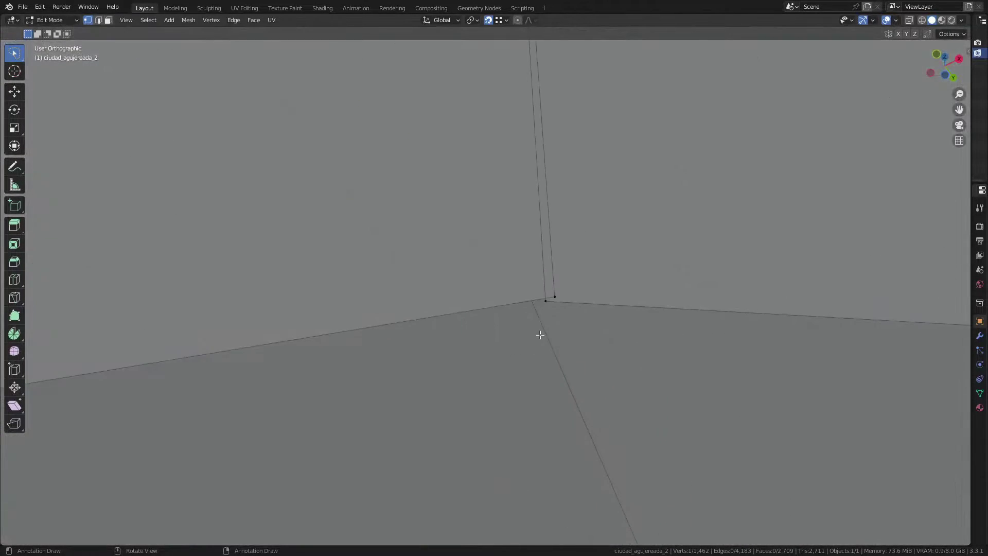
{"action": "middle_click_drag", "start_coordinate": [540, 335], "coordinate": [551, 249]}
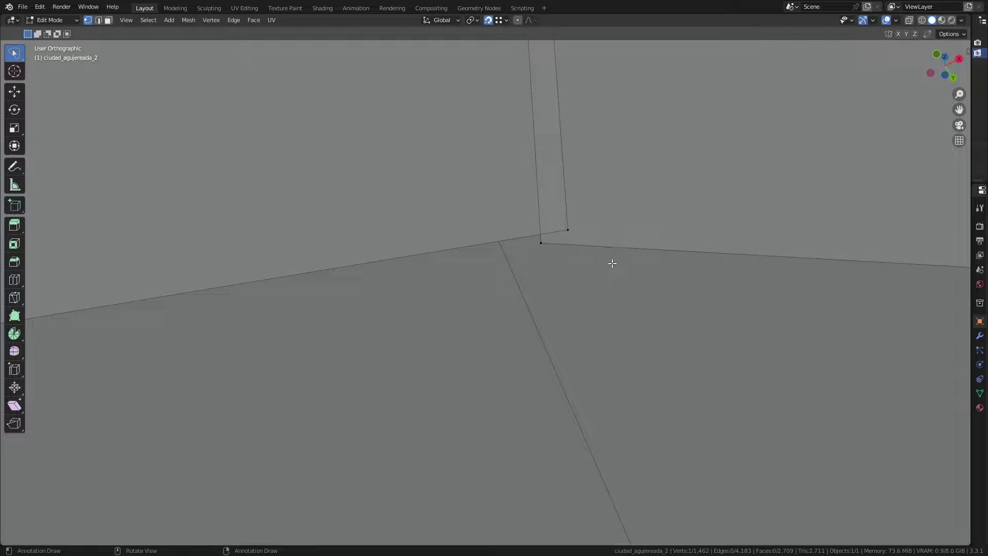
{"action": "scroll", "coordinate": [561, 209], "scroll_direction": "down", "scroll_amount": 2}
{"action": "scroll", "coordinate": [562, 209], "scroll_direction": "down", "scroll_amount": 5}
{"action": "scroll", "coordinate": [562, 208], "scroll_direction": "down", "scroll_amount": 4}
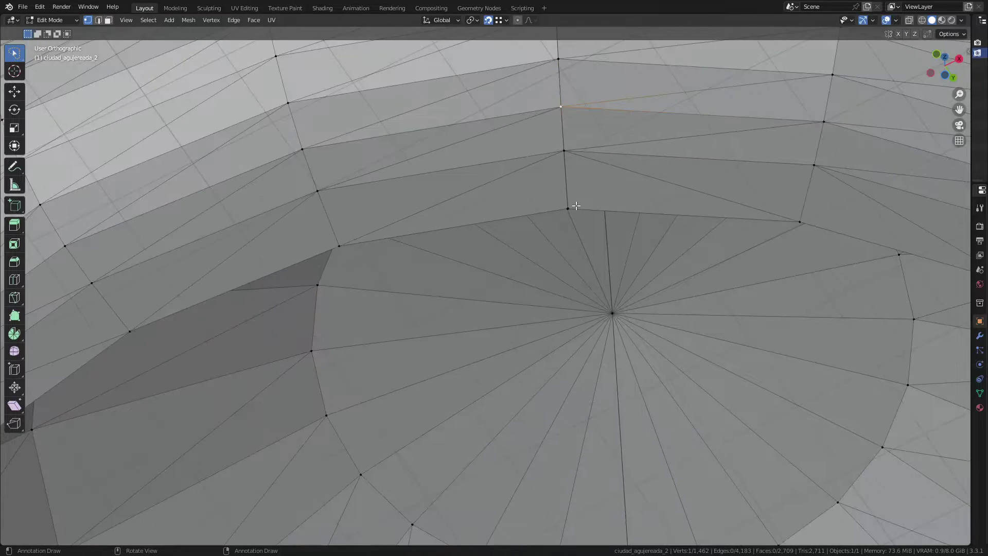
{"action": "scroll", "coordinate": [562, 209], "scroll_direction": "up", "scroll_amount": 6}
{"action": "scroll", "coordinate": [545, 217], "scroll_direction": "up", "scroll_amount": 5}
Merge all vertices by distance at 0.01 m, welding the seam and removing 35 vertices.
{"action": "key", "text": "a"}
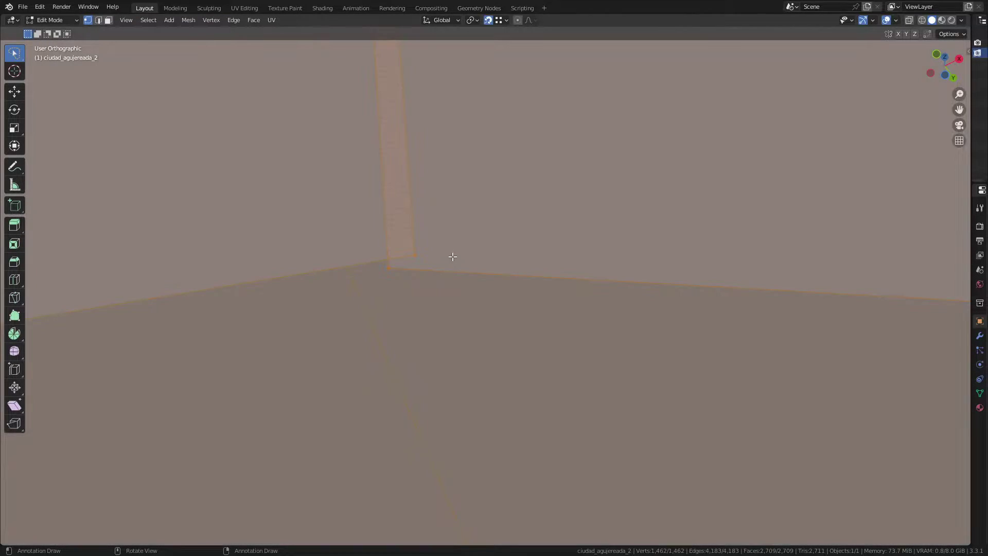
{"action": "key", "text": "m"}
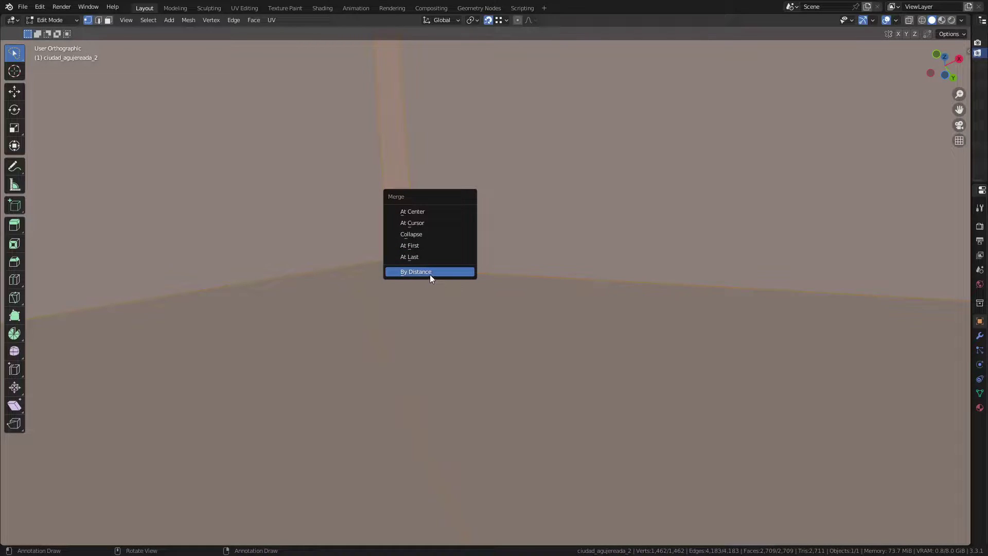
{"action": "left_click", "coordinate": [430, 274]}
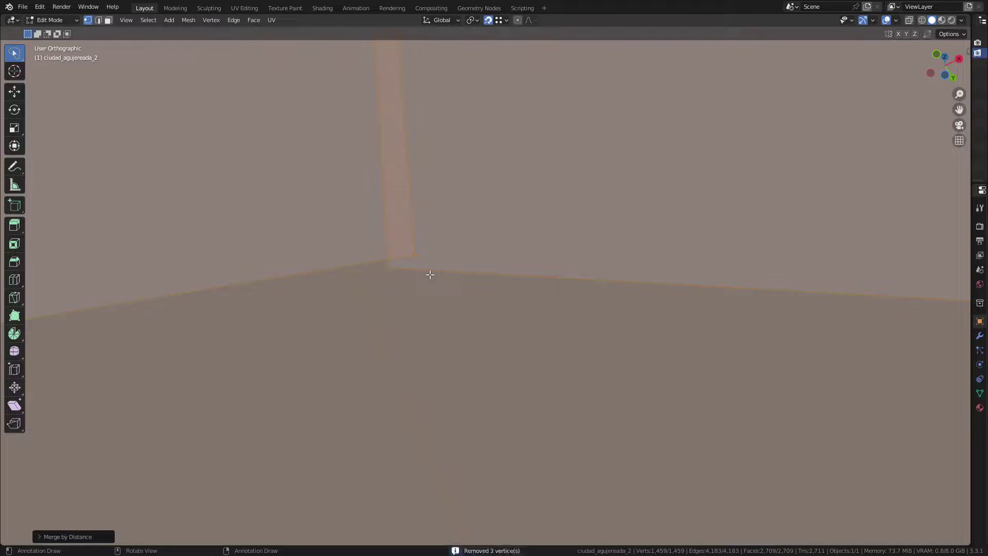
{"action": "left_click", "coordinate": [38, 537]}
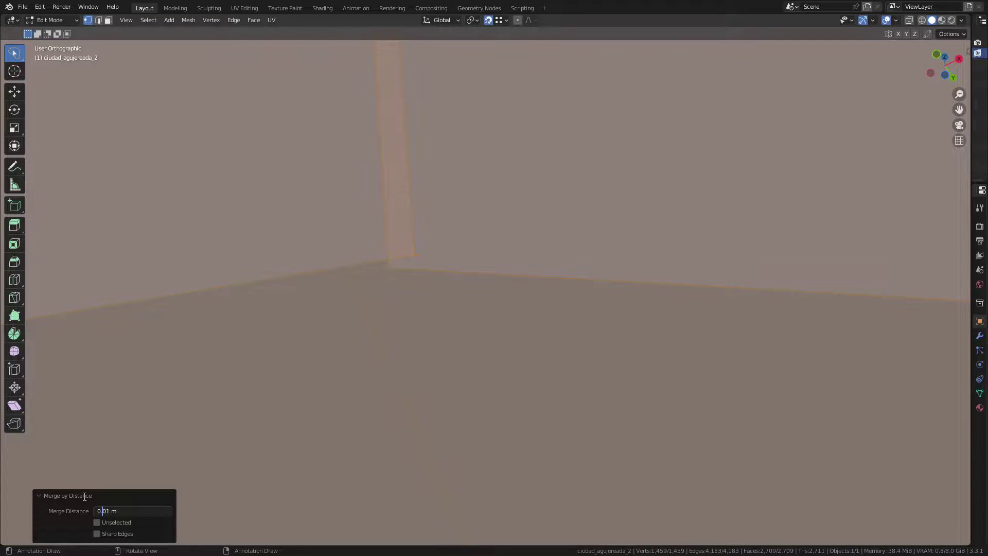
{"action": "key", "text": "Return"}
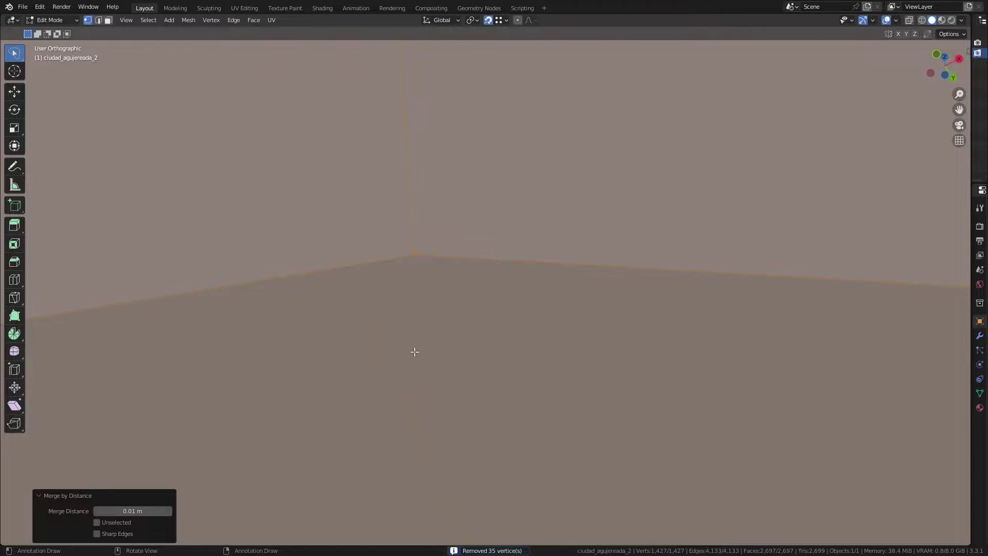
{"action": "key", "text": "alt+a"}
{"action": "scroll", "coordinate": [439, 232], "scroll_direction": "down", "scroll_amount": 8}
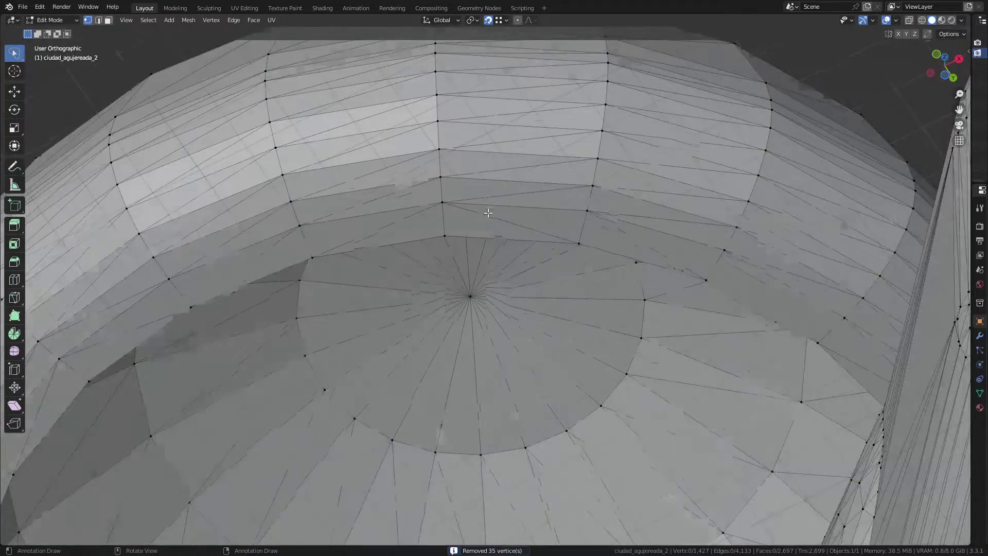
{"action": "middle_click_drag", "start_coordinate": [490, 225], "coordinate": [628, 236]}
{"action": "scroll", "coordinate": [352, 215], "scroll_direction": "up", "scroll_amount": 5}
{"action": "middle_click_drag", "start_coordinate": [352, 215], "coordinate": [487, 202]}
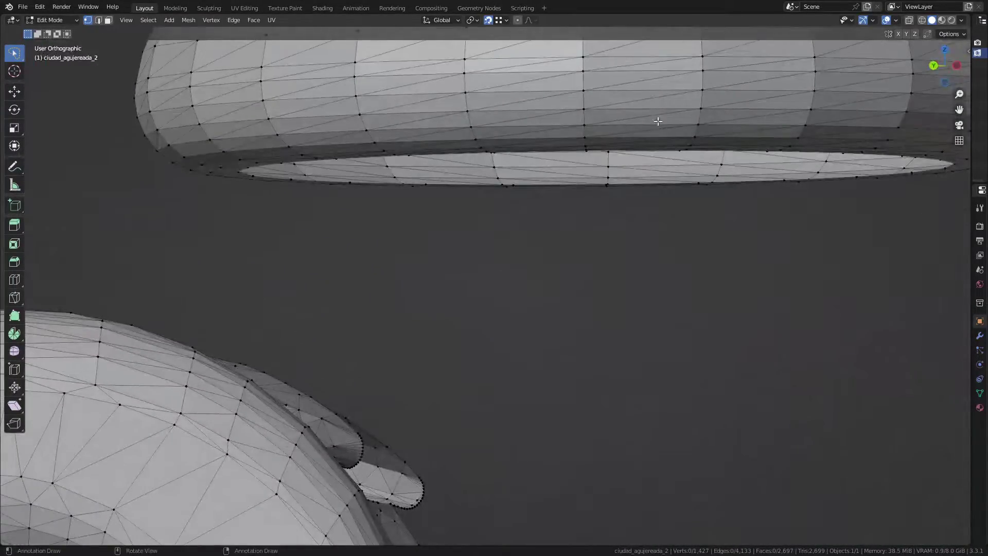
{"action": "left_click", "coordinate": [587, 145]}
{"action": "scroll", "coordinate": [583, 125], "scroll_direction": "up", "scroll_amount": 5}
{"action": "scroll", "coordinate": [583, 125], "scroll_direction": "up", "scroll_amount": 3}
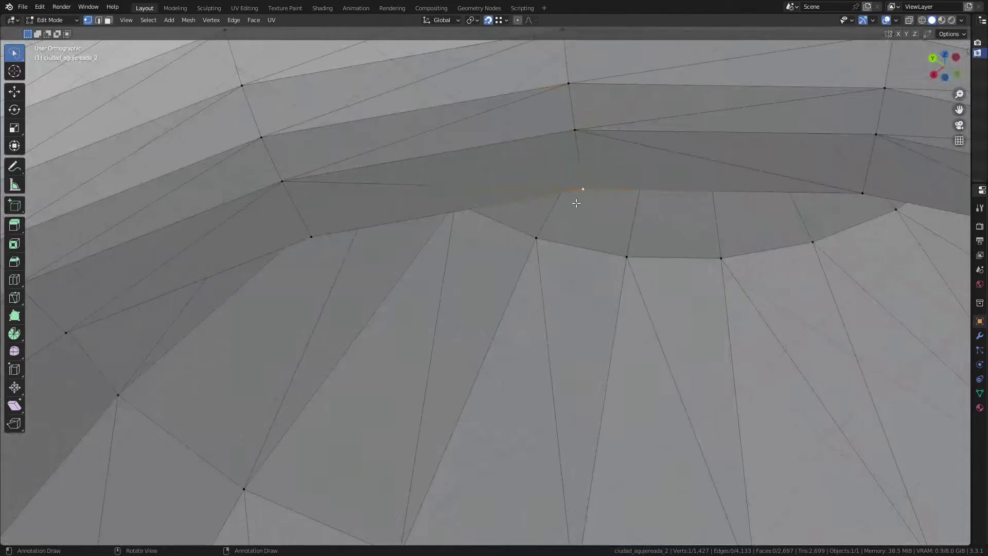
{"action": "key", "text": "g"}
{"action": "key", "text": "Escape"}
{"action": "left_click", "coordinate": [567, 129]}
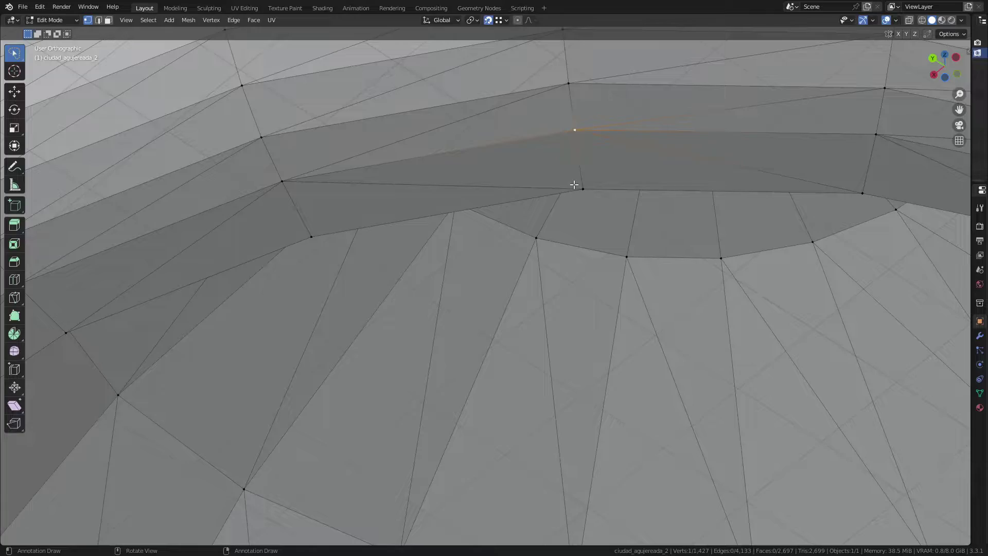
{"action": "scroll", "coordinate": [574, 184], "scroll_direction": "down", "scroll_amount": 8}
{"action": "middle_click_drag", "start_coordinate": [574, 184], "coordinate": [740, 153]}
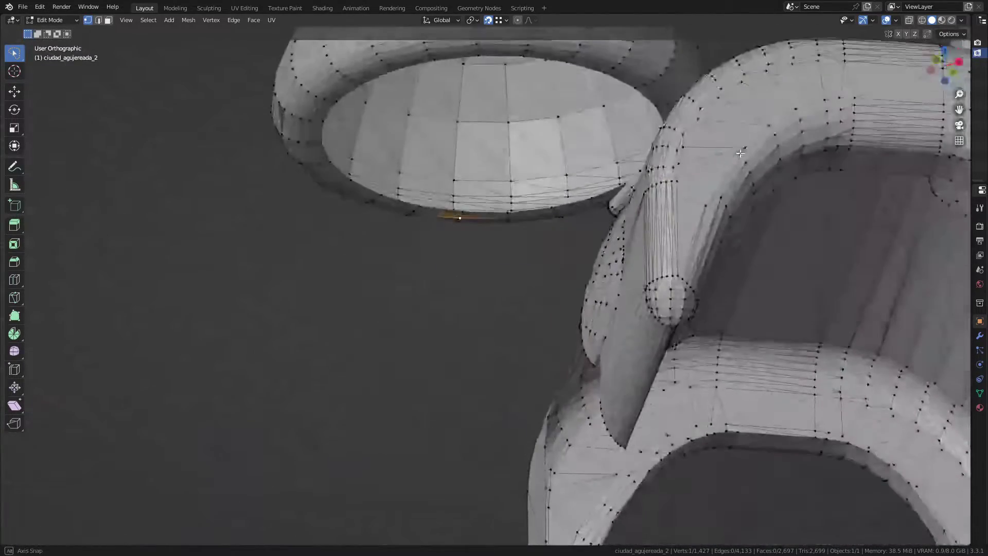
{"action": "key", "text": "KP_Decimal"}
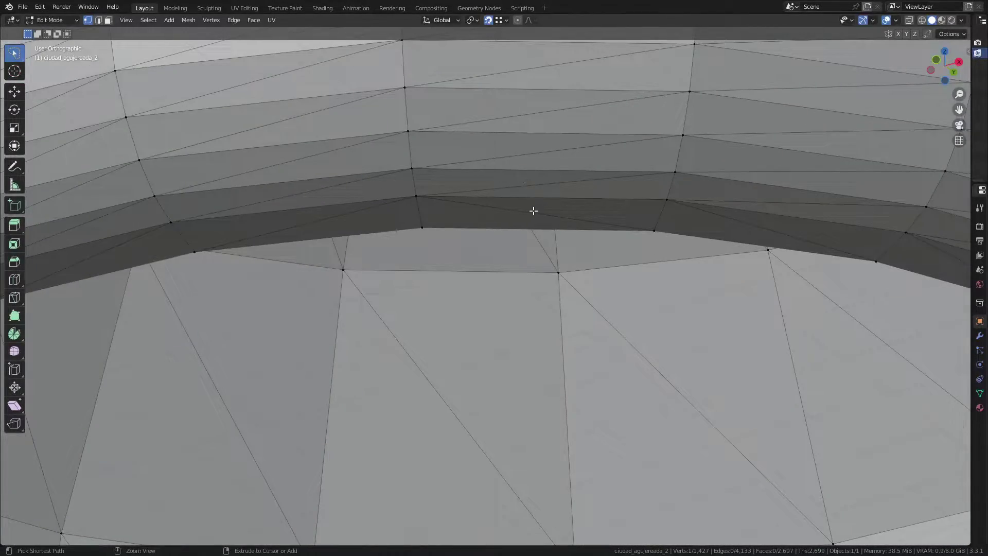
{"action": "key", "text": "ctrl+z"}
{"action": "scroll", "coordinate": [545, 205], "scroll_direction": "up", "scroll_amount": 2}
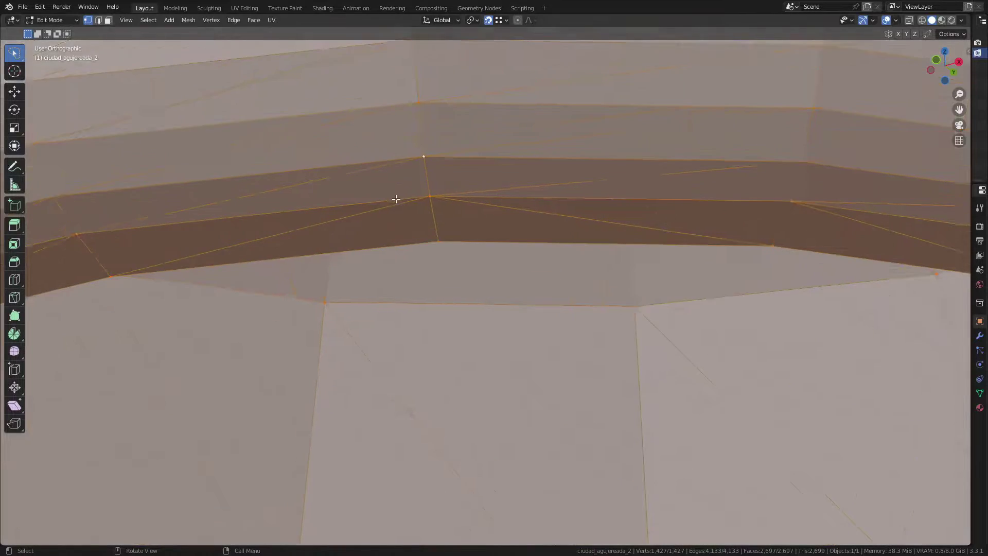
{"action": "scroll", "coordinate": [396, 200], "scroll_direction": "up", "scroll_amount": 2}
{"action": "scroll", "coordinate": [534, 335], "scroll_direction": "up", "scroll_amount": 4}
{"action": "scroll", "coordinate": [486, 338], "scroll_direction": "up", "scroll_amount": 2}
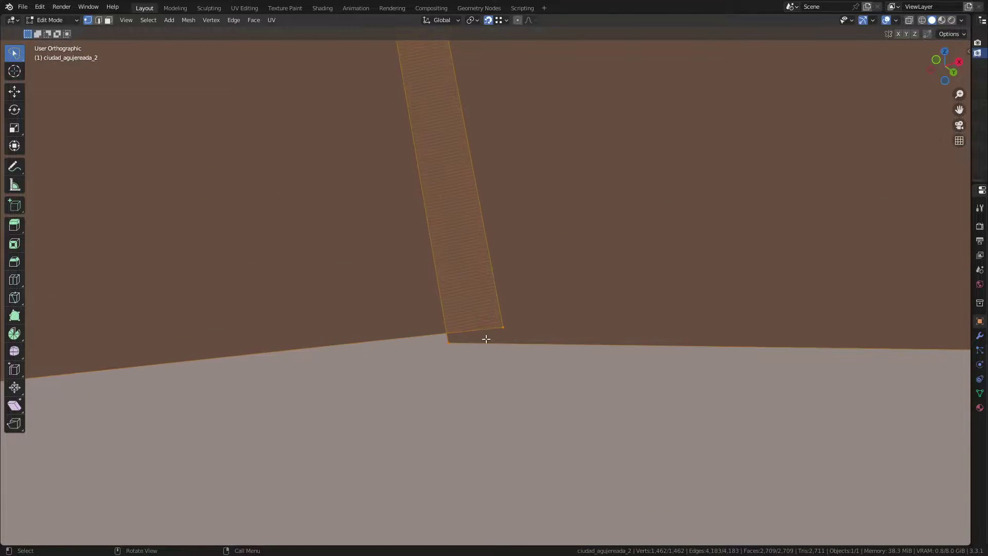
{"action": "key", "text": "ctrl+shift+z"}
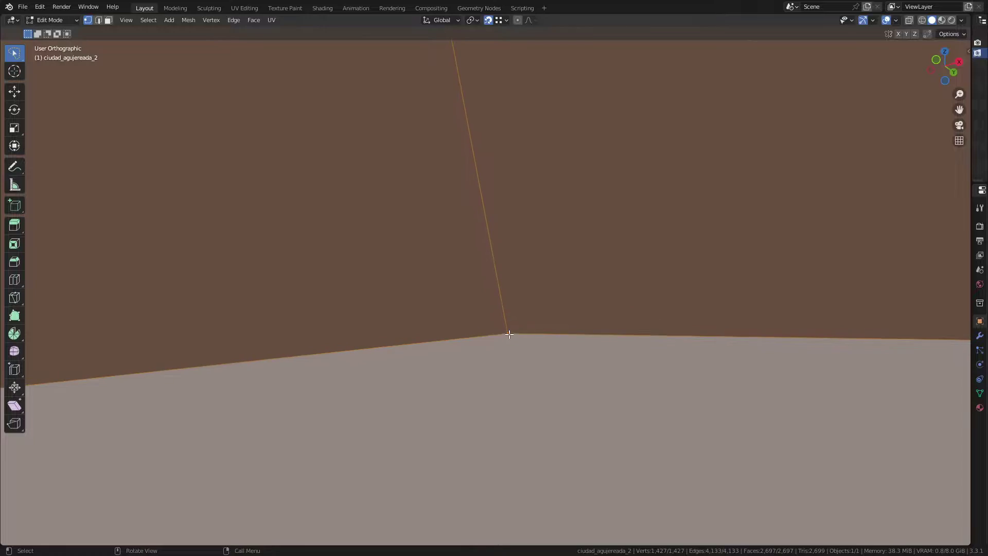
{"action": "scroll", "coordinate": [507, 340], "scroll_direction": "down", "scroll_amount": 5}
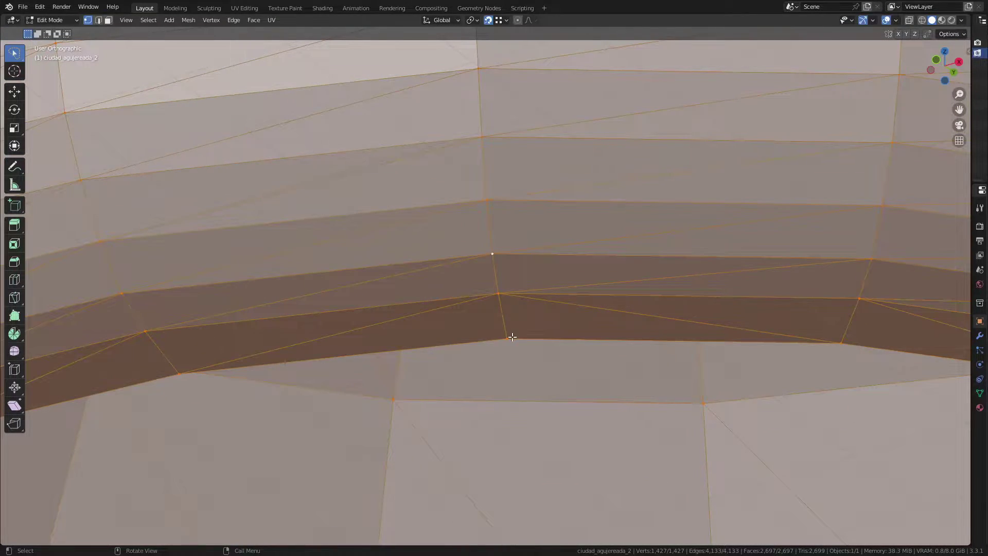
{"action": "key", "text": "2"}
{"action": "left_click", "coordinate": [512, 338]}
Start a shortest-path edge selection at the dome's rim and extend it toward the pole.
{"action": "scroll", "coordinate": [512, 355], "scroll_direction": "down", "scroll_amount": 3}
{"action": "left_click", "coordinate": [511, 86], "text": "ctrl"}
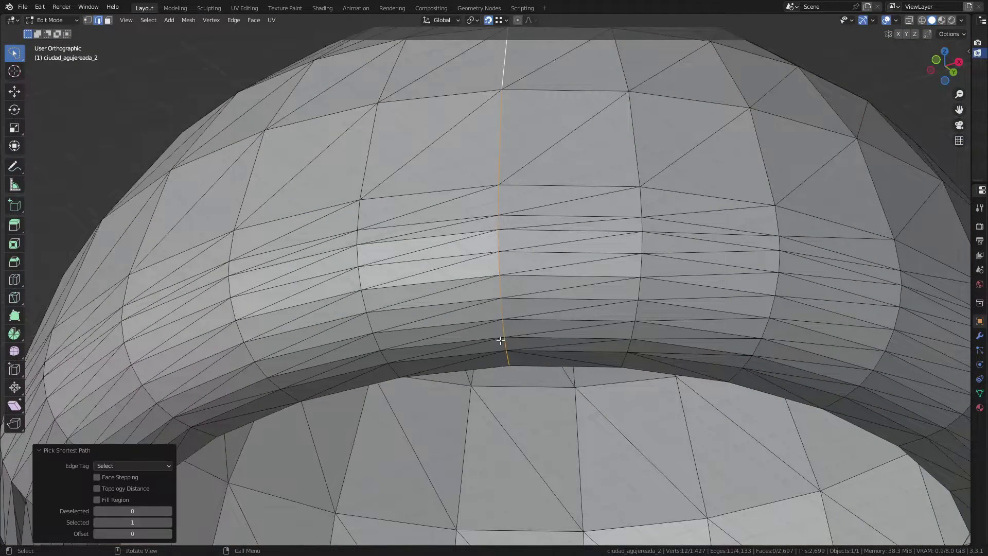
{"action": "scroll", "coordinate": [511, 86], "scroll_direction": "down", "scroll_amount": 4}
{"action": "middle_click_drag", "start_coordinate": [511, 86], "coordinate": [522, 315]}
{"action": "scroll", "coordinate": [523, 315], "scroll_direction": "up", "scroll_amount": 3}
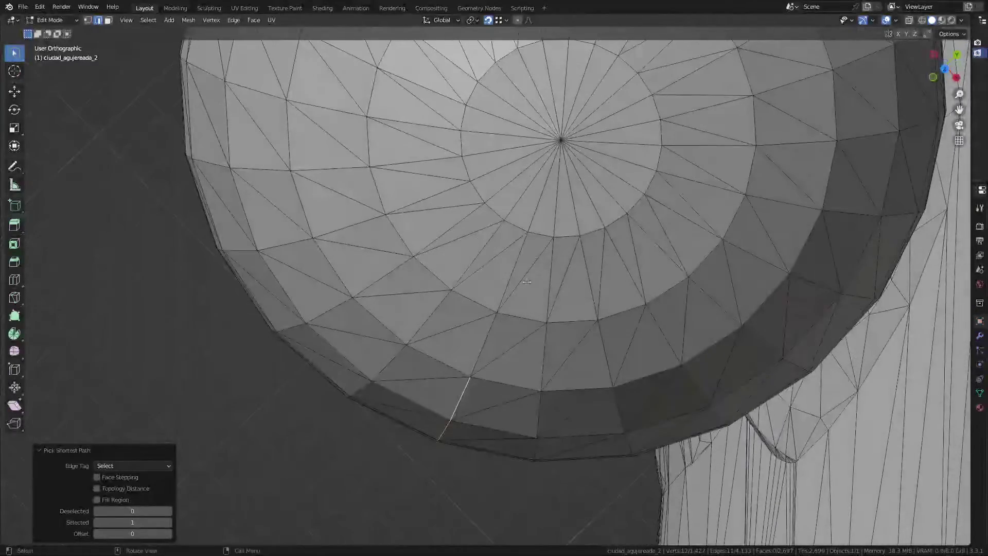
{"action": "left_click", "coordinate": [535, 201], "text": "ctrl"}
{"action": "scroll", "coordinate": [534, 200], "scroll_direction": "down", "scroll_amount": 3}
{"action": "middle_click_drag", "start_coordinate": [535, 201], "coordinate": [562, 153]}
{"action": "scroll", "coordinate": [562, 153], "scroll_direction": "up", "scroll_amount": 3}
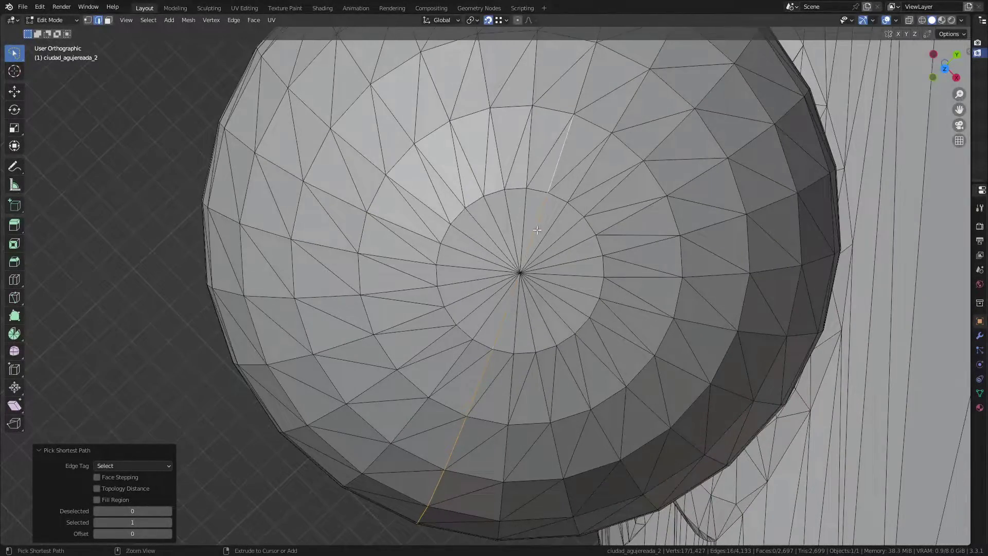
{"action": "scroll", "coordinate": [537, 230], "scroll_direction": "down", "scroll_amount": 3}
{"action": "scroll", "coordinate": [522, 308], "scroll_direction": "up", "scroll_amount": 3}
{"action": "mouse_move", "coordinate": [537, 230]}
{"action": "middle_mouse_down"}
{"action": "mouse_move", "coordinate": [522, 309]}
{"action": "mouse_move", "coordinate": [566, 161]}
{"action": "mouse_move", "coordinate": [469, 243]}
{"action": "middle_mouse_up"}
Extend the edge path across the dome's top so it spans pole to rim (29 vertices).
{"action": "left_click", "coordinate": [521, 309], "text": "ctrl"}
{"action": "scroll", "coordinate": [469, 244], "scroll_direction": "up", "scroll_amount": 3}
{"action": "left_click", "coordinate": [478, 230], "text": "ctrl"}
{"action": "scroll", "coordinate": [478, 230], "scroll_direction": "down", "scroll_amount": 3}
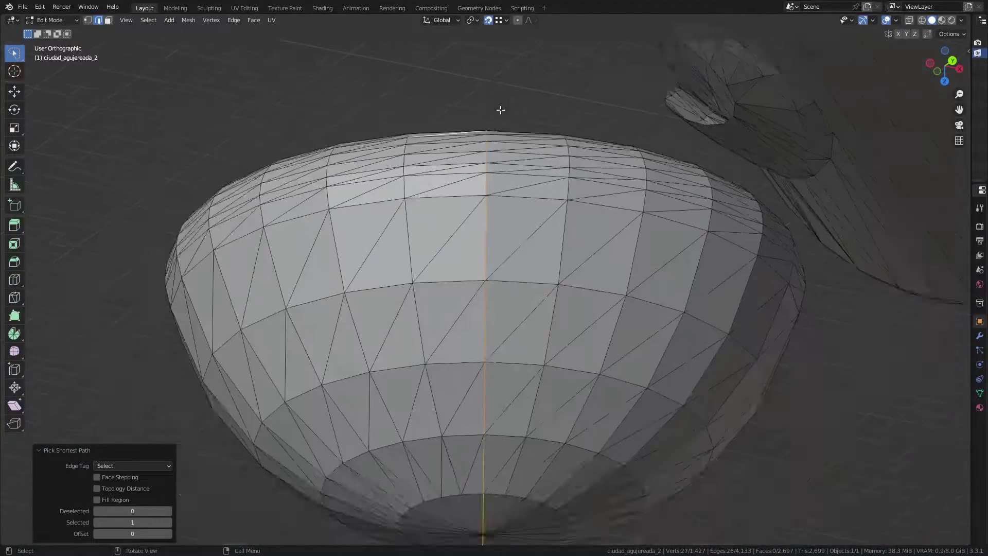
{"action": "mouse_move", "coordinate": [501, 110]}
{"action": "middle_mouse_down"}
{"action": "mouse_move", "coordinate": [496, 165]}
{"action": "mouse_move", "coordinate": [526, 266]}
{"action": "mouse_move", "coordinate": [575, 189]}
{"action": "mouse_move", "coordinate": [587, 52]}
{"action": "middle_mouse_up"}
{"action": "scroll", "coordinate": [496, 165], "scroll_direction": "up", "scroll_amount": 3}
{"action": "scroll", "coordinate": [534, 165], "scroll_direction": "down", "scroll_amount": 2}
{"action": "scroll", "coordinate": [526, 266], "scroll_direction": "up", "scroll_amount": 4}
{"action": "left_click", "coordinate": [548, 255], "text": "ctrl"}
{"action": "scroll", "coordinate": [548, 254], "scroll_direction": "down", "scroll_amount": 4}
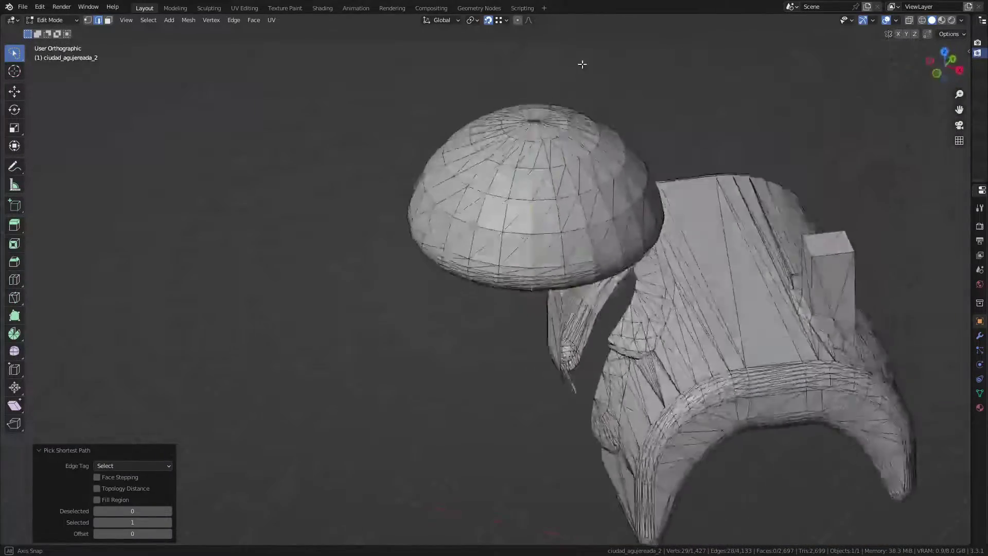
{"action": "scroll", "coordinate": [552, 147], "scroll_direction": "up", "scroll_amount": 4}
{"action": "scroll", "coordinate": [552, 148], "scroll_direction": "down", "scroll_amount": 4}
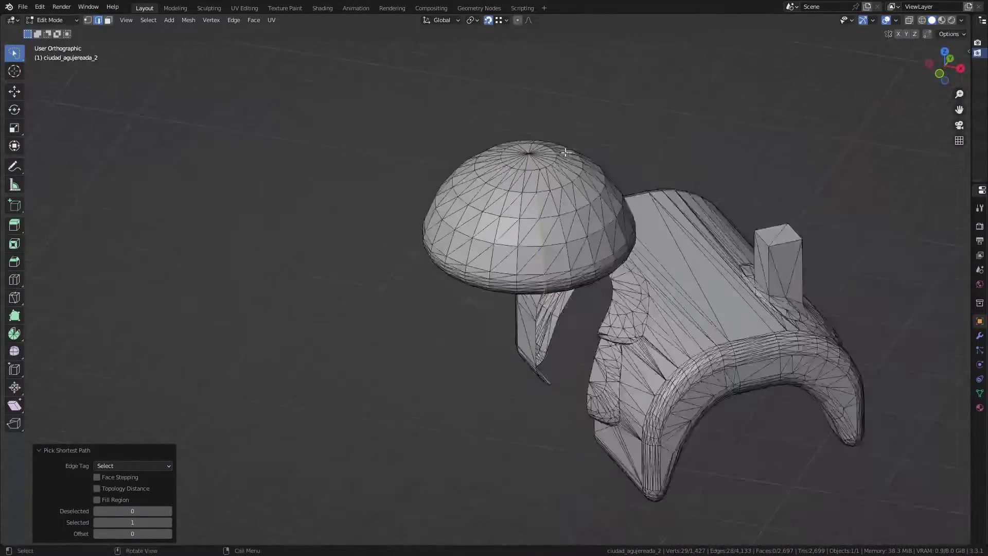
{"action": "middle_click_drag", "start_coordinate": [551, 148], "coordinate": [552, 76]}
{"action": "key", "text": "g"}
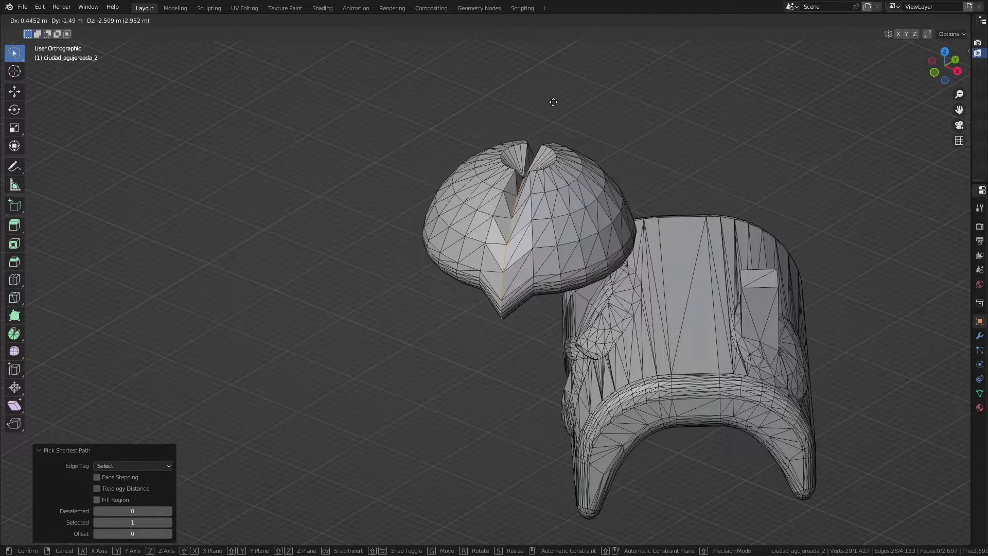
{"action": "left_click", "coordinate": [463, 300]}
{"action": "mouse_move", "coordinate": [463, 300]}
{"action": "middle_mouse_down"}
{"action": "mouse_move", "coordinate": [558, 202]}
{"action": "mouse_move", "coordinate": [466, 272]}
{"action": "mouse_move", "coordinate": [512, 159]}
{"action": "mouse_move", "coordinate": [492, 197]}
{"action": "middle_mouse_up"}
{"action": "scroll", "coordinate": [557, 202], "scroll_direction": "up", "scroll_amount": 5}
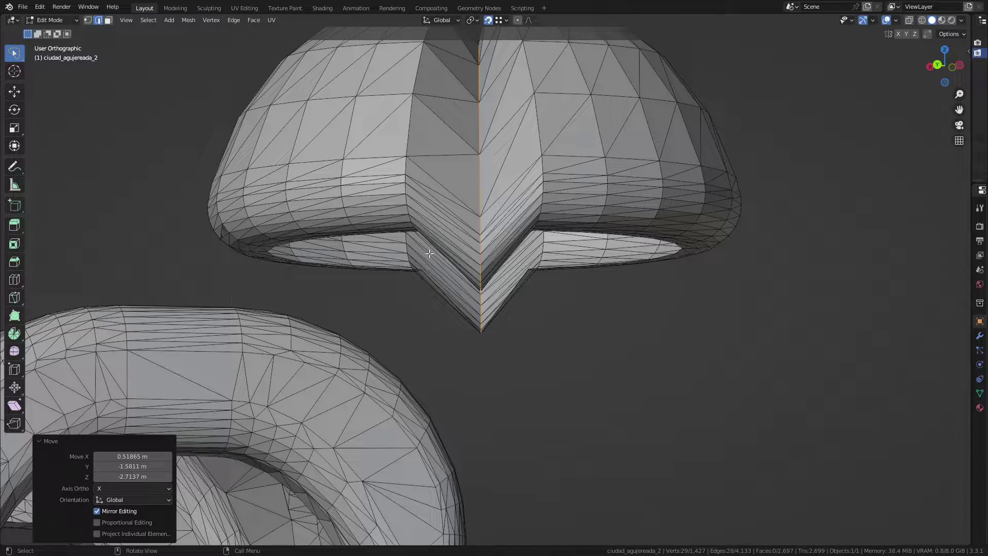
{"action": "scroll", "coordinate": [345, 293], "scroll_direction": "down", "scroll_amount": 6}
{"action": "mouse_move", "coordinate": [519, 271]}
{"action": "middle_mouse_down"}
{"action": "mouse_move", "coordinate": [492, 287]}
{"action": "mouse_move", "coordinate": [496, 298]}
{"action": "mouse_move", "coordinate": [546, 243]}
{"action": "mouse_move", "coordinate": [494, 258]}
{"action": "mouse_move", "coordinate": [451, 237]}
{"action": "middle_mouse_up"}
{"action": "scroll", "coordinate": [495, 258], "scroll_direction": "up", "scroll_amount": 5}
{"action": "key", "text": "ctrl+z"}
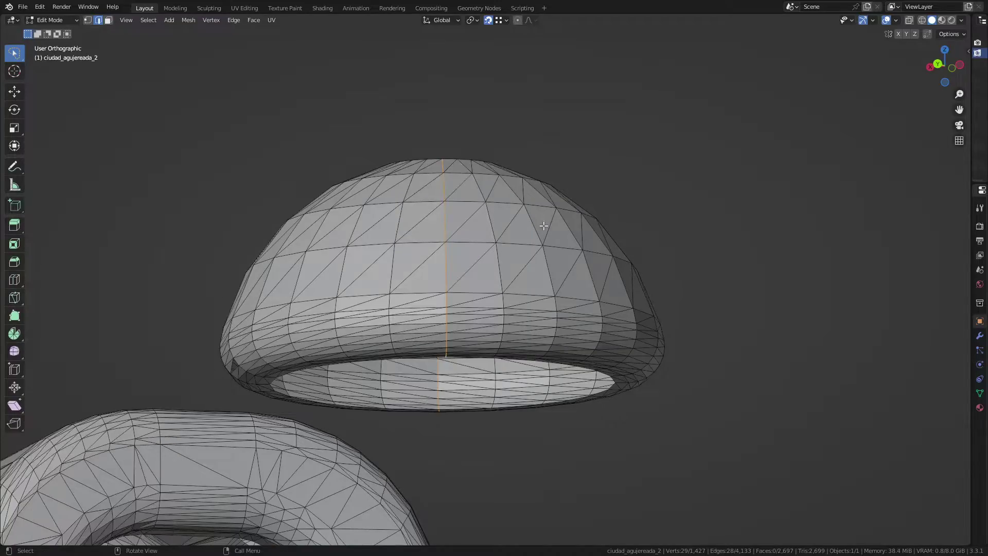
{"action": "scroll", "coordinate": [564, 234], "scroll_direction": "down", "scroll_amount": 3}
{"action": "mouse_move", "coordinate": [564, 235]}
{"action": "middle_mouse_down"}
{"action": "mouse_move", "coordinate": [589, 201]}
{"action": "mouse_move", "coordinate": [584, 180]}
{"action": "mouse_move", "coordinate": [632, 243]}
{"action": "mouse_move", "coordinate": [623, 311]}
{"action": "middle_mouse_up"}
{"action": "scroll", "coordinate": [580, 165], "scroll_direction": "up", "scroll_amount": 5}
{"action": "key", "text": "alt+a"}
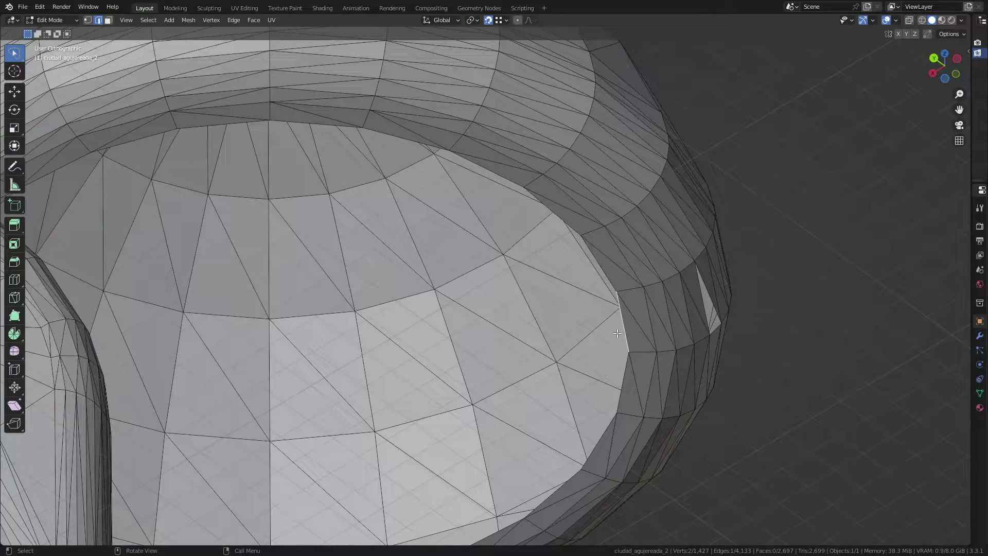
Select the dome's inner rim edge loop and fill it with a new face.
{"action": "left_click", "coordinate": [625, 377], "text": "alt"}
{"action": "scroll", "coordinate": [626, 377], "scroll_direction": "down", "scroll_amount": 5}
{"action": "mouse_move", "coordinate": [669, 329]}
{"action": "middle_mouse_down"}
{"action": "mouse_move", "coordinate": [653, 340]}
{"action": "mouse_move", "coordinate": [556, 312]}
{"action": "mouse_move", "coordinate": [518, 315]}
{"action": "mouse_move", "coordinate": [499, 274]}
{"action": "middle_mouse_up"}
{"action": "key", "text": "f"}
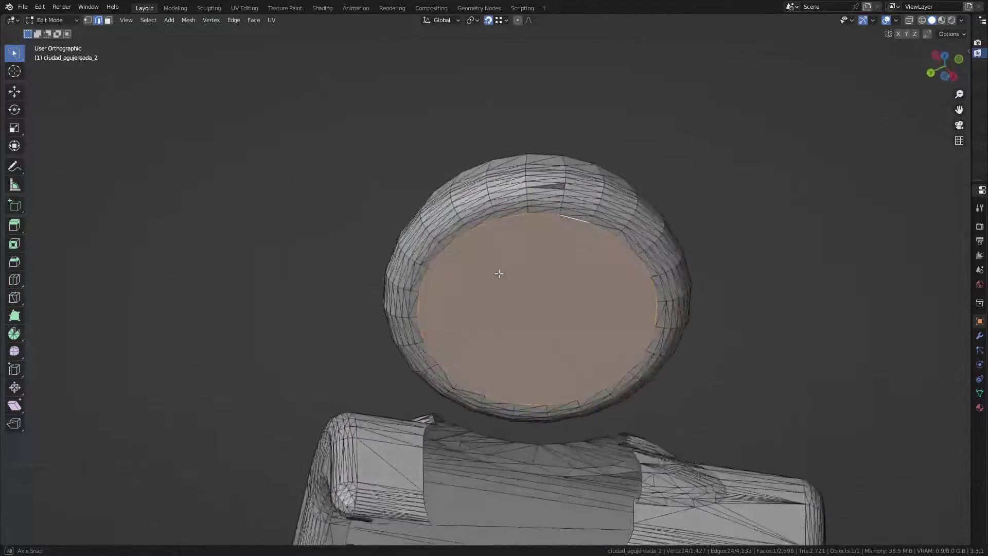
{"action": "scroll", "coordinate": [557, 147], "scroll_direction": "up", "scroll_amount": 5}
In vertex select mode, pick a vertex beside the small sliver gap near the dome's rim.
{"action": "left_click", "coordinate": [576, 256]}
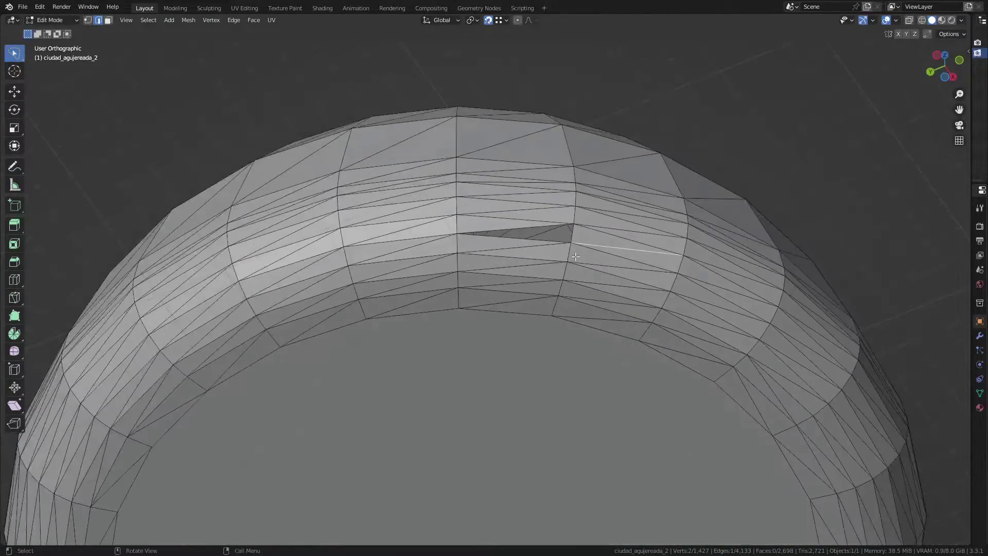
{"action": "key", "text": "1"}
{"action": "left_click", "coordinate": [572, 242]}
{"action": "scroll", "coordinate": [572, 245], "scroll_direction": "up", "scroll_amount": 5}
{"action": "mouse_move", "coordinate": [571, 244]}
{"action": "middle_mouse_down"}
{"action": "mouse_move", "coordinate": [617, 307]}
{"action": "mouse_move", "coordinate": [577, 316]}
{"action": "mouse_move", "coordinate": [640, 292]}
{"action": "mouse_move", "coordinate": [695, 298]}
{"action": "mouse_move", "coordinate": [596, 316]}
{"action": "mouse_move", "coordinate": [578, 302]}
{"action": "mouse_move", "coordinate": [606, 280]}
{"action": "mouse_move", "coordinate": [470, 263]}
{"action": "mouse_move", "coordinate": [701, 254]}
{"action": "mouse_move", "coordinate": [690, 337]}
{"action": "middle_mouse_up"}
{"action": "scroll", "coordinate": [618, 308], "scroll_direction": "down", "scroll_amount": 5}
{"action": "scroll", "coordinate": [626, 325], "scroll_direction": "down", "scroll_amount": 3}
{"action": "scroll", "coordinate": [624, 298], "scroll_direction": "down", "scroll_amount": 3}
{"action": "scroll", "coordinate": [578, 302], "scroll_direction": "up", "scroll_amount": 2}
{"action": "scroll", "coordinate": [471, 263], "scroll_direction": "up", "scroll_amount": 4}
{"action": "scroll", "coordinate": [470, 263], "scroll_direction": "down", "scroll_amount": 4}
{"action": "scroll", "coordinate": [470, 263], "scroll_direction": "up", "scroll_amount": 5}
{"action": "scroll", "coordinate": [695, 309], "scroll_direction": "up", "scroll_amount": 3}
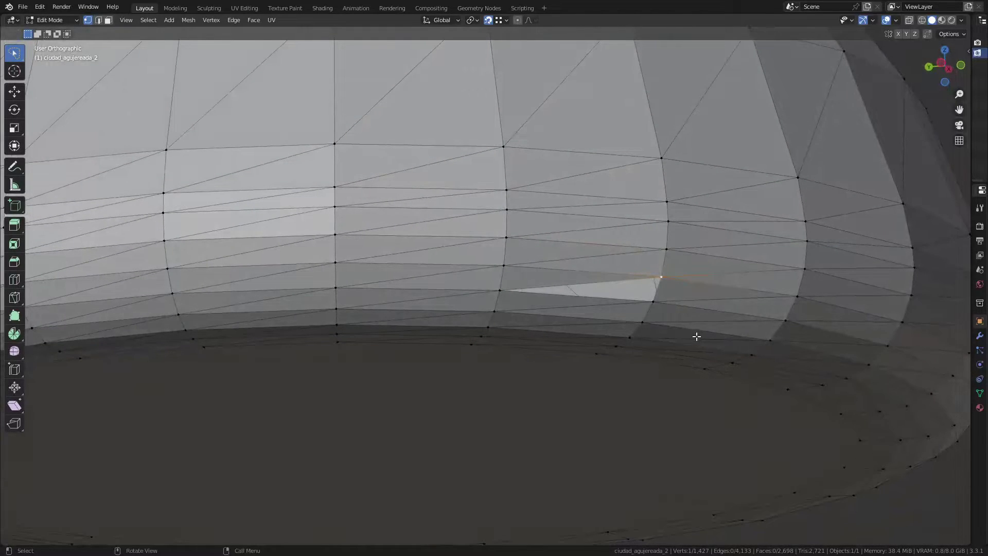
Run Fill Holes on the whole selected mesh, adjusting its Sides value, to add two faces.
{"action": "key", "text": "a"}
{"action": "key", "text": "space"}
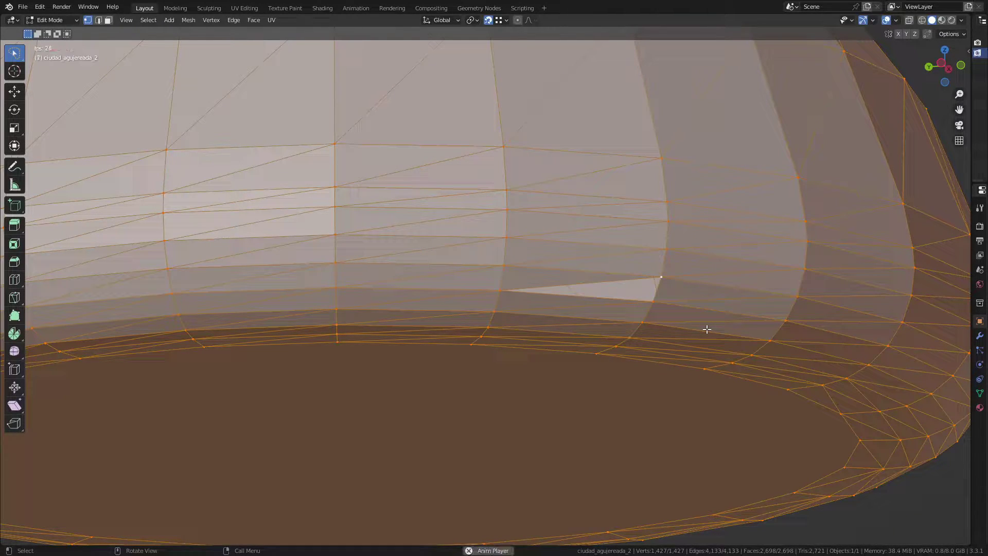
{"action": "key", "text": "F3"}
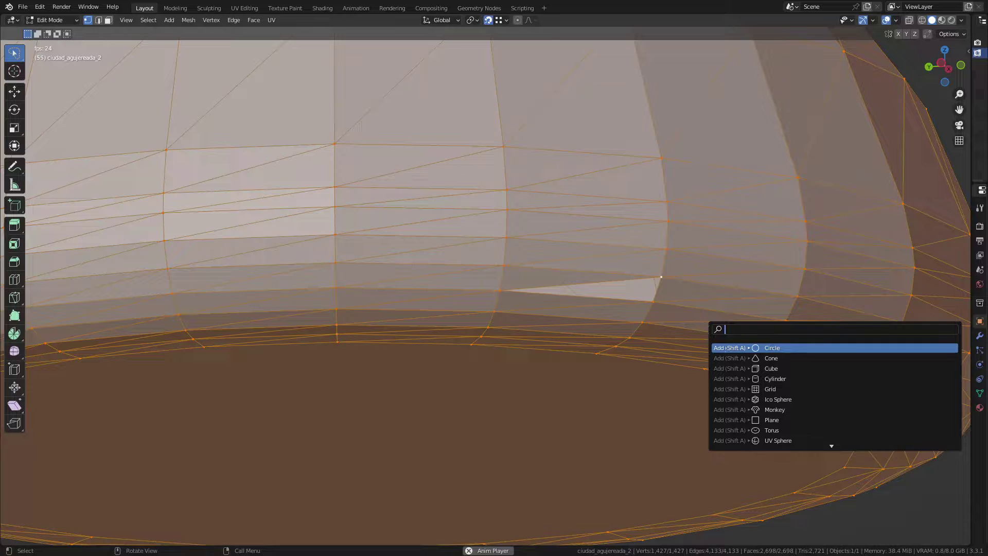
{"action": "type", "text": "fill"}
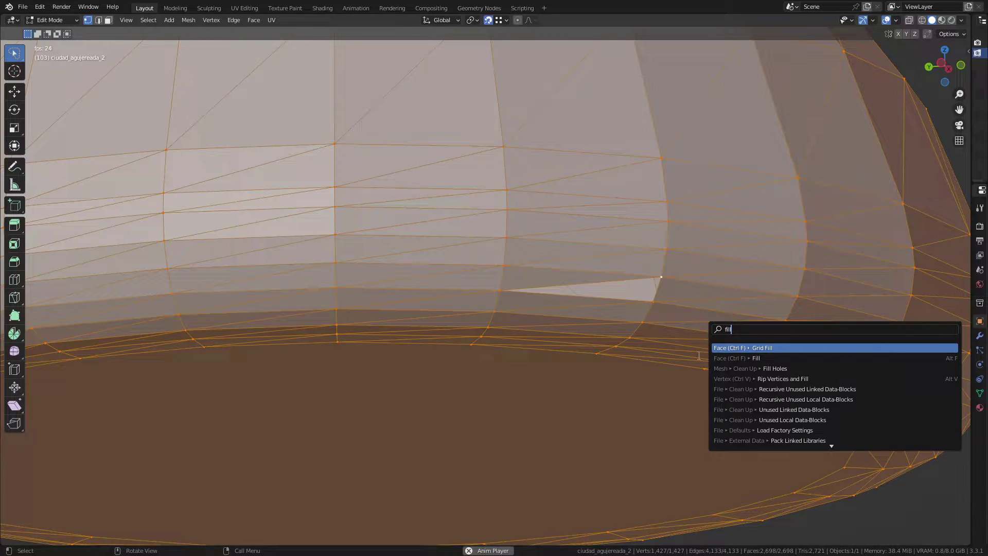
{"action": "left_click", "coordinate": [838, 369]}
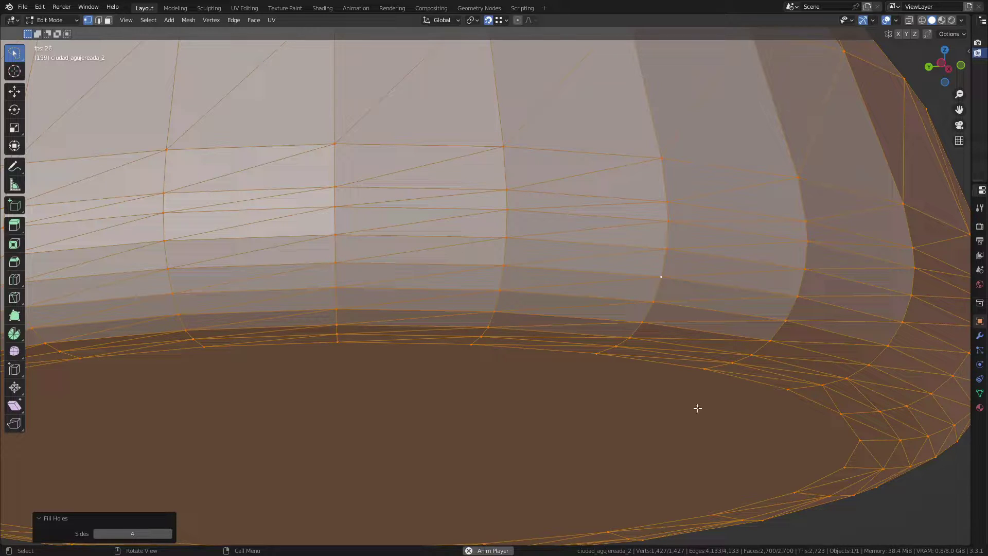
{"action": "left_click", "coordinate": [137, 533]}
Select a vertex and a few faces on the dome top.
{"action": "left_click", "coordinate": [373, 253]}
{"action": "scroll", "coordinate": [372, 252], "scroll_direction": "down", "scroll_amount": 8}
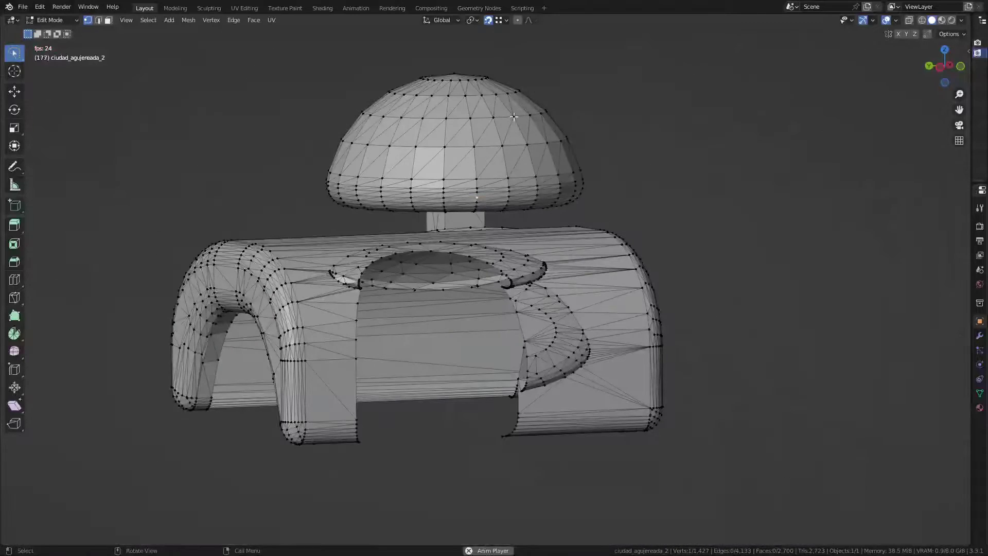
{"action": "left_click_drag", "start_coordinate": [513, 117], "coordinate": [442, 154]}
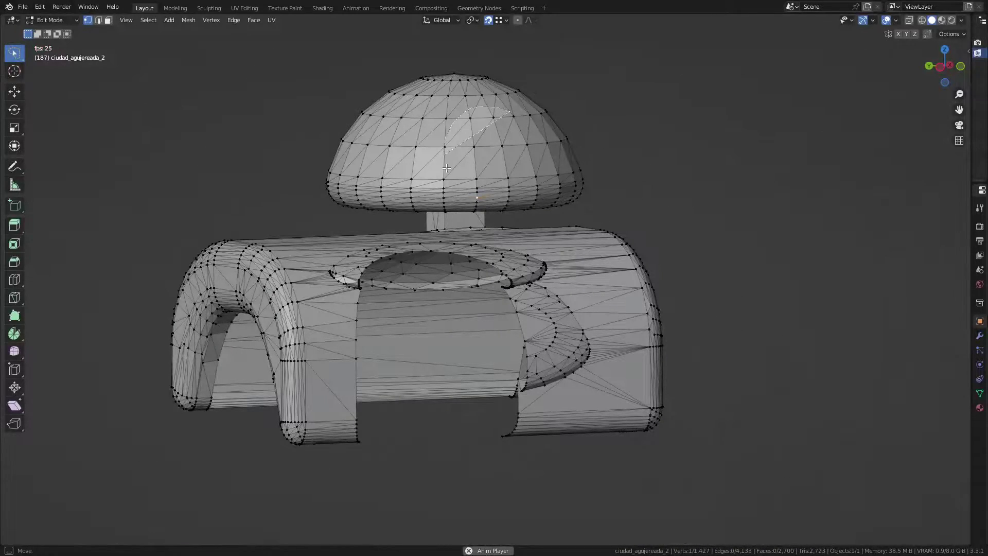
Delete the selected vertices on the dome top, leaving an opening.
{"action": "key", "text": "x"}
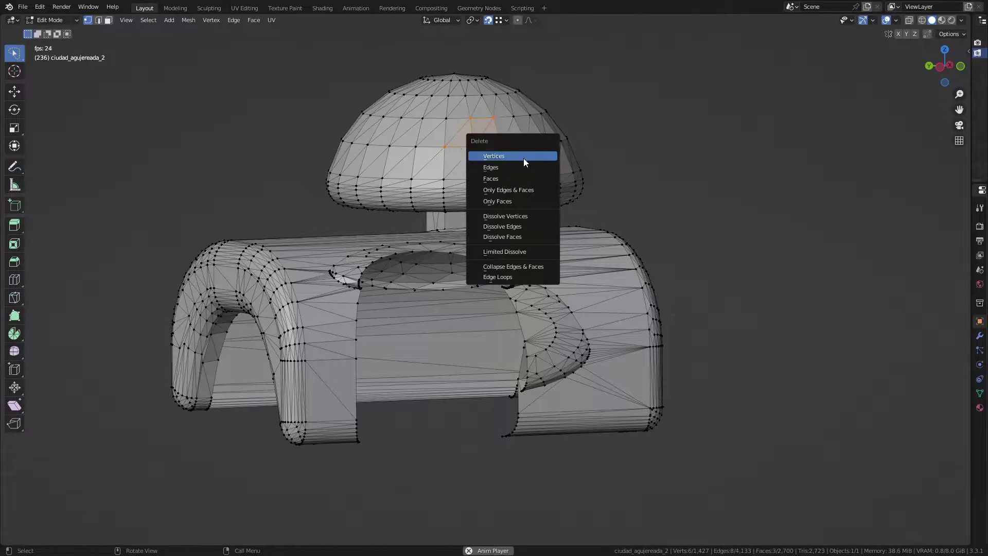
{"action": "left_click", "coordinate": [524, 156]}
{"action": "middle_click_drag", "start_coordinate": [493, 194], "coordinate": [474, 184]}
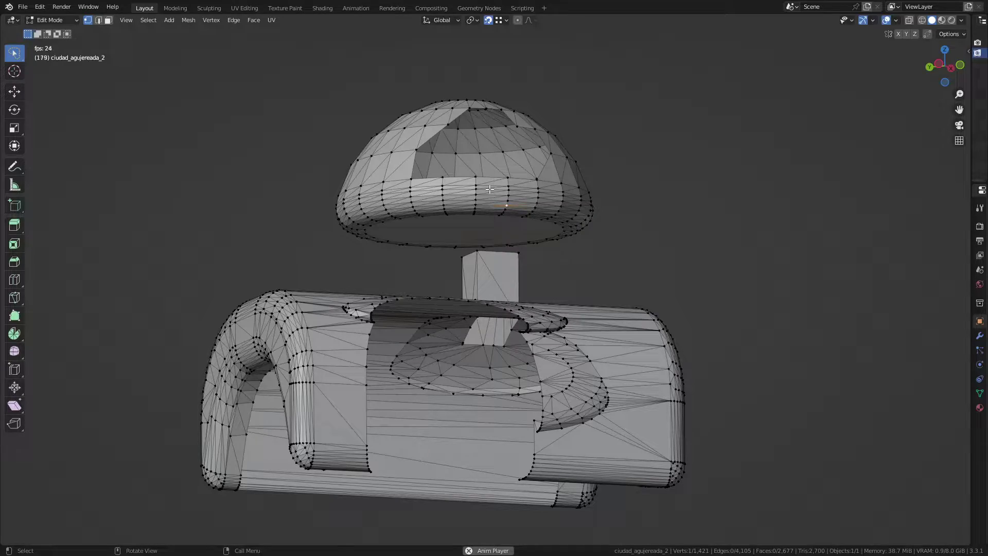
{"action": "mouse_move", "coordinate": [489, 189]}
{"action": "middle_mouse_down"}
{"action": "mouse_move", "coordinate": [616, 147]}
{"action": "mouse_move", "coordinate": [609, 205]}
{"action": "mouse_move", "coordinate": [631, 192]}
{"action": "mouse_move", "coordinate": [417, 176]}
{"action": "mouse_move", "coordinate": [440, 185]}
{"action": "mouse_move", "coordinate": [427, 193]}
{"action": "middle_mouse_up"}
{"action": "scroll", "coordinate": [490, 189], "scroll_direction": "up", "scroll_amount": 3}
{"action": "scroll", "coordinate": [515, 185], "scroll_direction": "down", "scroll_amount": 3}
{"action": "scroll", "coordinate": [416, 176], "scroll_direction": "up", "scroll_amount": 4}
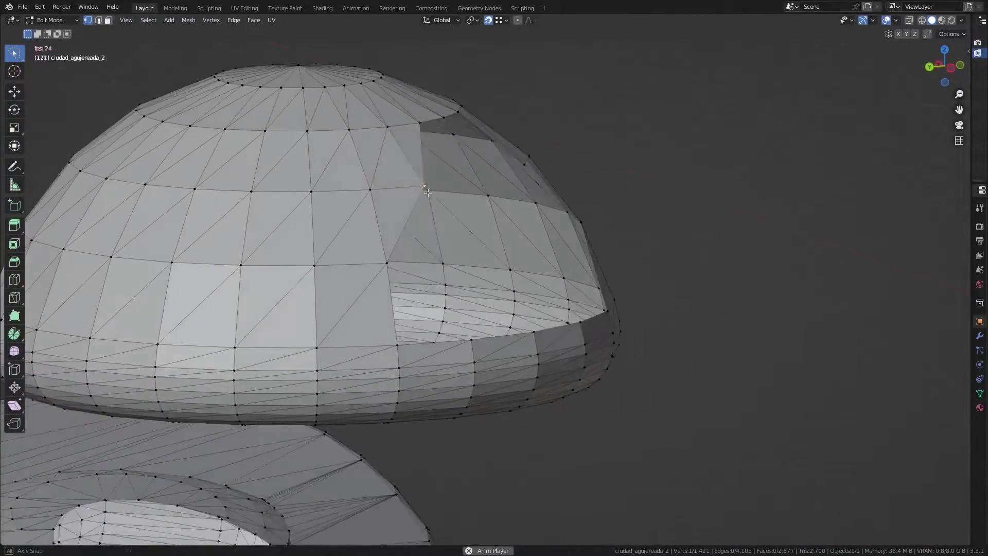
Run Fill Holes on the whole mesh with Sides set to 40 to cap the dome's opening.
{"action": "key", "text": "a"}
{"action": "scroll", "coordinate": [534, 197], "scroll_direction": "up", "scroll_amount": 3}
{"action": "middle_click_drag", "start_coordinate": [534, 196], "coordinate": [519, 181]}
{"action": "scroll", "coordinate": [504, 184], "scroll_direction": "down", "scroll_amount": 2}
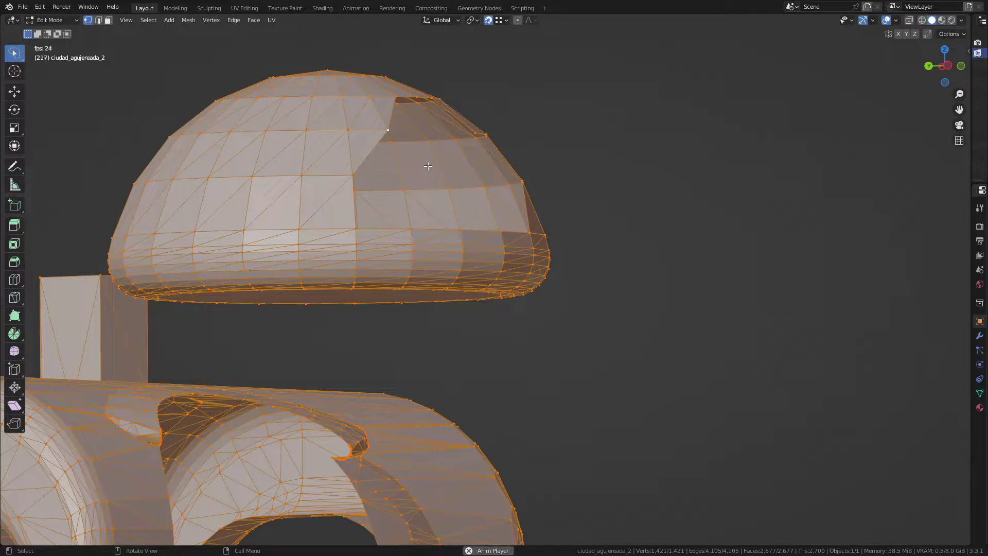
{"action": "key", "text": "F3"}
{"action": "key", "text": "Return"}
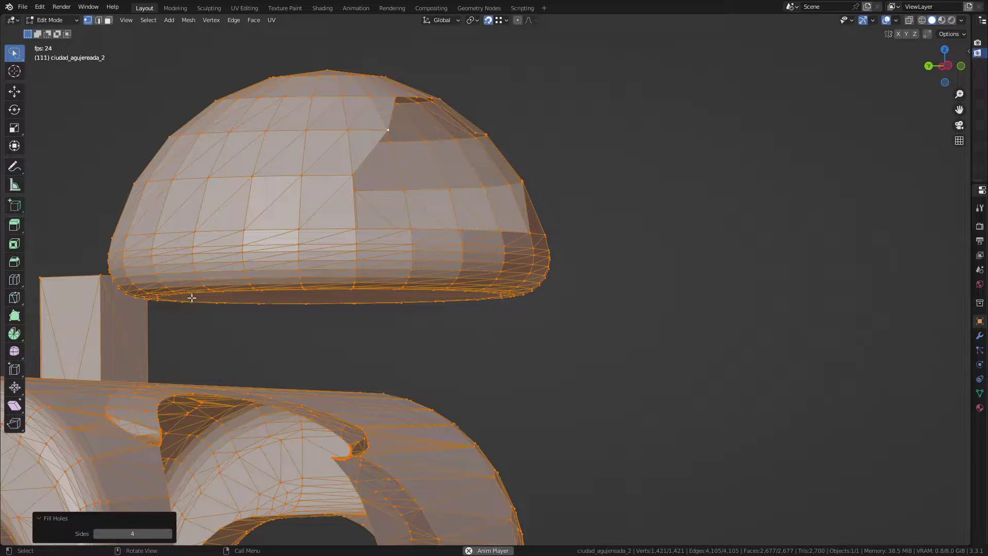
{"action": "left_click", "coordinate": [129, 535]}
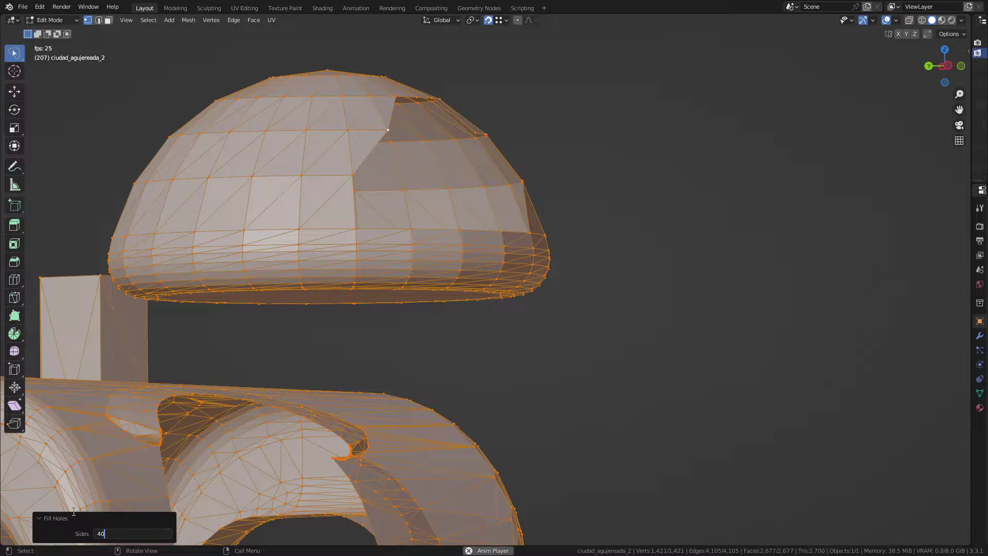
{"action": "key", "text": "Return"}
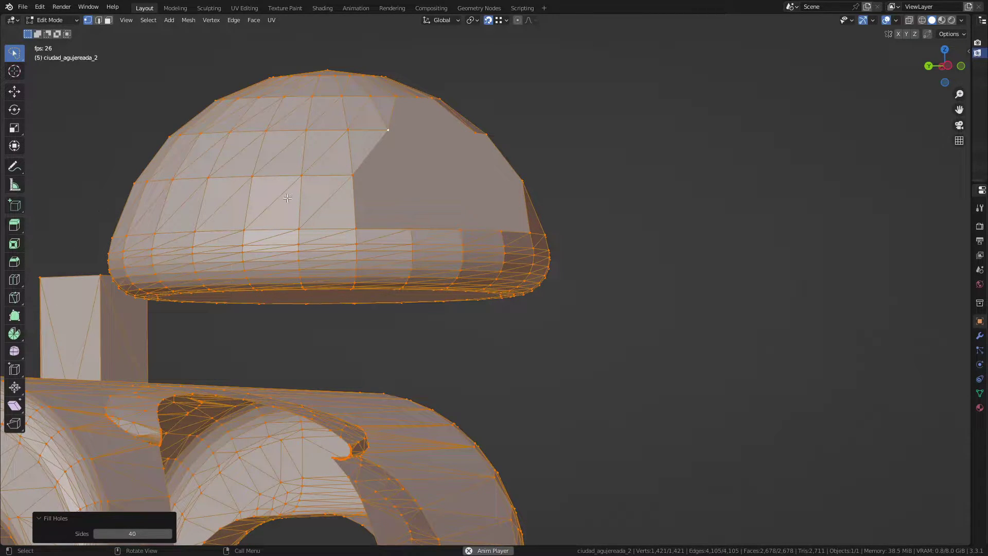
{"action": "left_click", "coordinate": [287, 197]}
{"action": "middle_click_drag", "start_coordinate": [689, 236], "coordinate": [560, 245]}
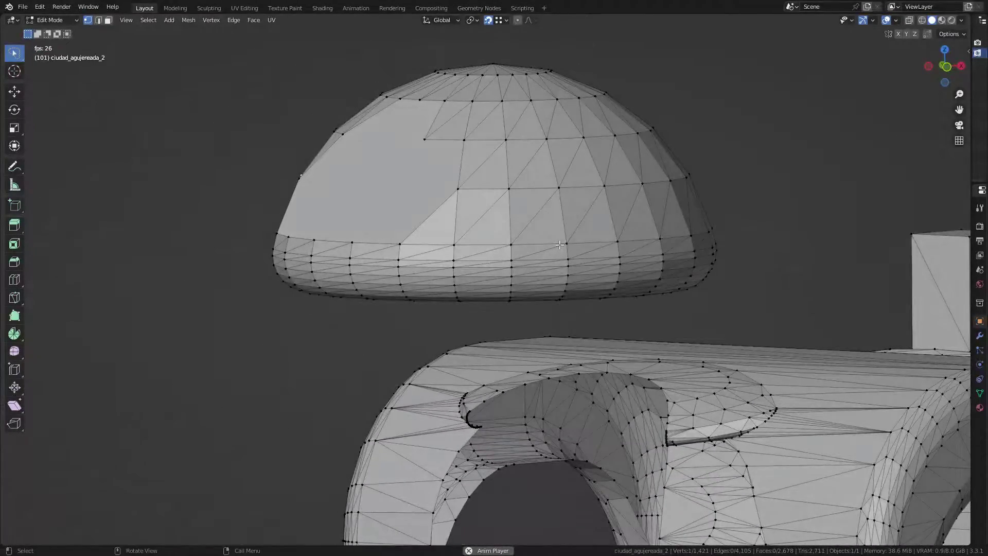
Triangulate the patch face covering the dome hole using face select mode.
{"action": "key", "text": "3"}
{"action": "left_click", "coordinate": [389, 168]}
{"action": "right_click", "coordinate": [389, 168]}
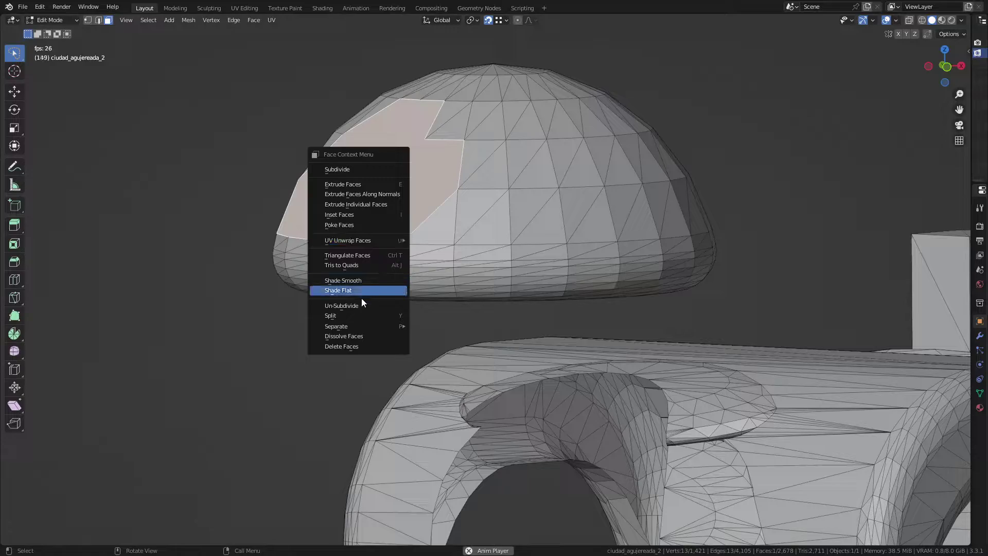
{"action": "left_click", "coordinate": [352, 255]}
{"action": "mouse_move", "coordinate": [352, 255]}
{"action": "middle_mouse_down"}
{"action": "mouse_move", "coordinate": [423, 228]}
{"action": "mouse_move", "coordinate": [368, 233]}
{"action": "middle_mouse_up"}
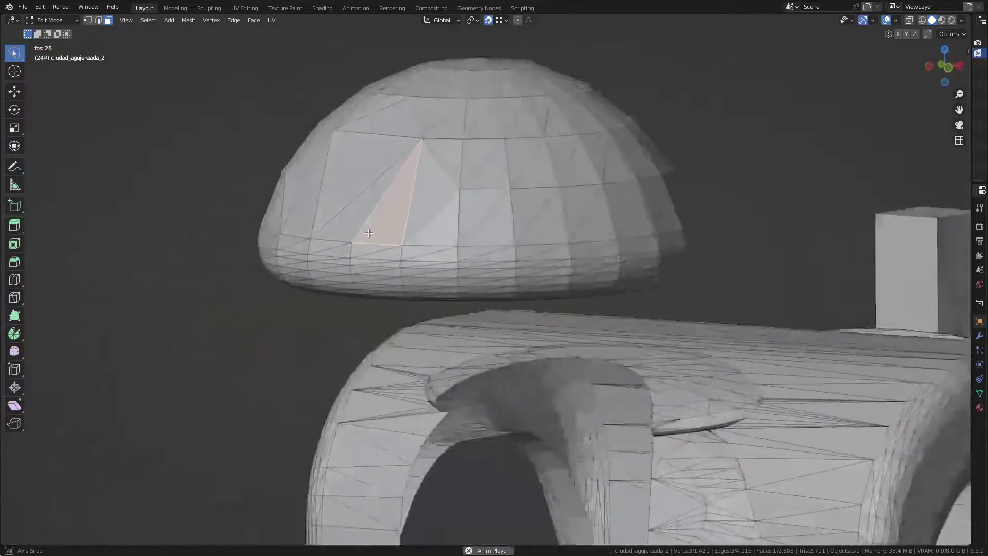
{"action": "mouse_move", "coordinate": [369, 233]}
{"action": "middle_mouse_down"}
{"action": "mouse_move", "coordinate": [432, 223]}
{"action": "mouse_move", "coordinate": [399, 252]}
{"action": "middle_mouse_up"}
{"action": "scroll", "coordinate": [447, 241], "scroll_direction": "down", "scroll_amount": 6}
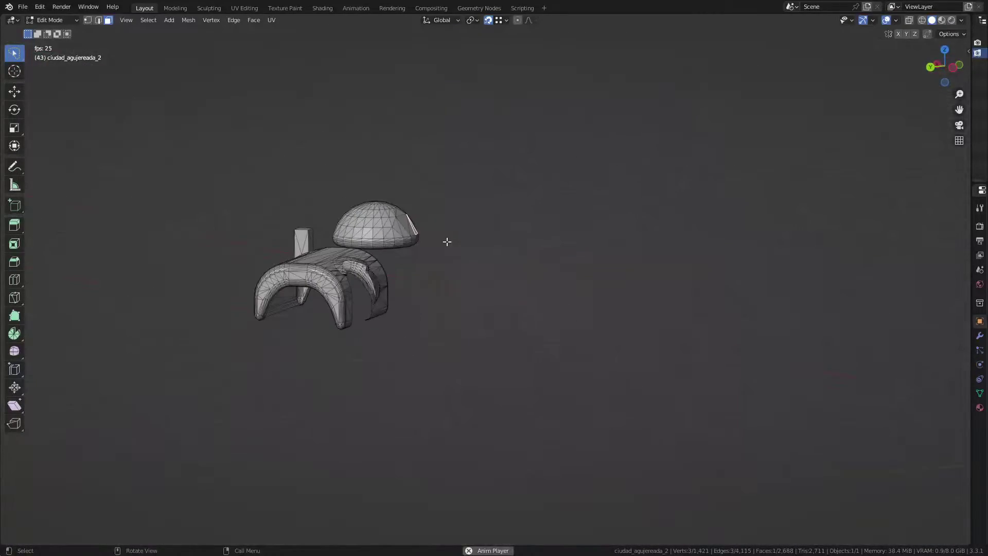
{"action": "scroll", "coordinate": [399, 252], "scroll_direction": "up", "scroll_amount": 2}
{"action": "scroll", "coordinate": [400, 251], "scroll_direction": "up", "scroll_amount": 3}
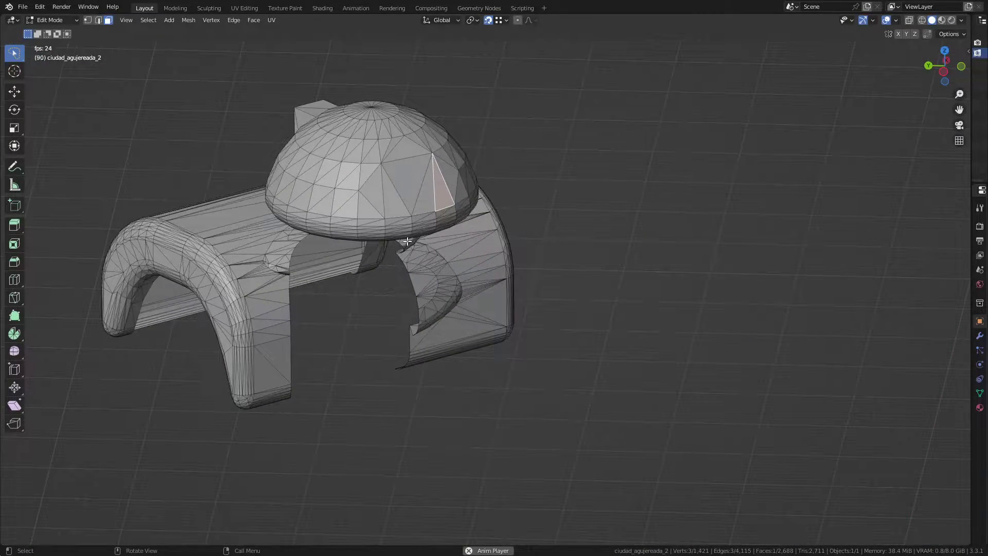
{"action": "scroll", "coordinate": [405, 241], "scroll_direction": "up", "scroll_amount": 2}
{"action": "scroll", "coordinate": [406, 241], "scroll_direction": "up", "scroll_amount": 2}
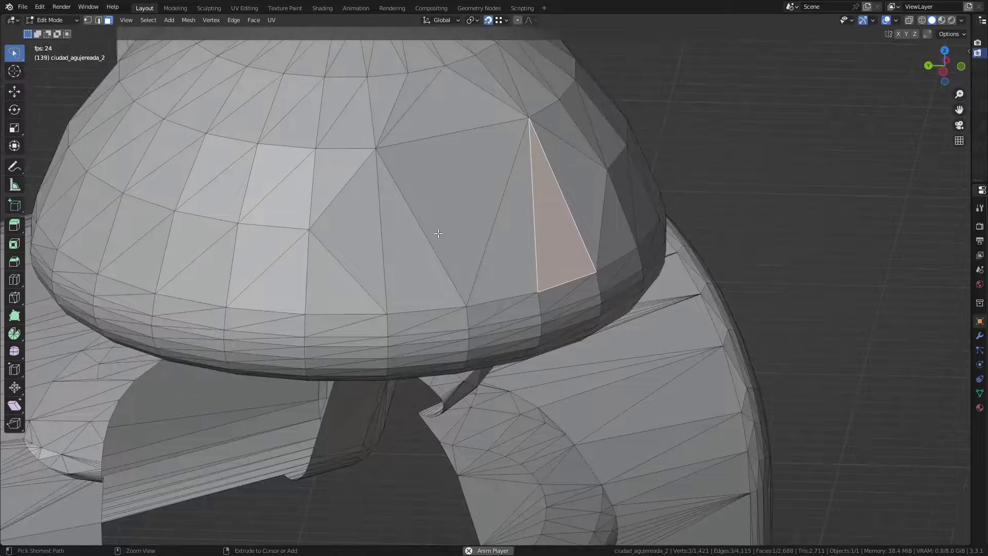
Undo the triangulation and remove the patch, returning to 1,427 vertices and 2,700 faces.
{"action": "left_click", "coordinate": [444, 234], "text": "ctrl"}
{"action": "key", "text": "ctrl+x"}
{"action": "key", "text": "x"}
{"action": "key", "text": "Tab"}
{"action": "key", "text": "Tab"}
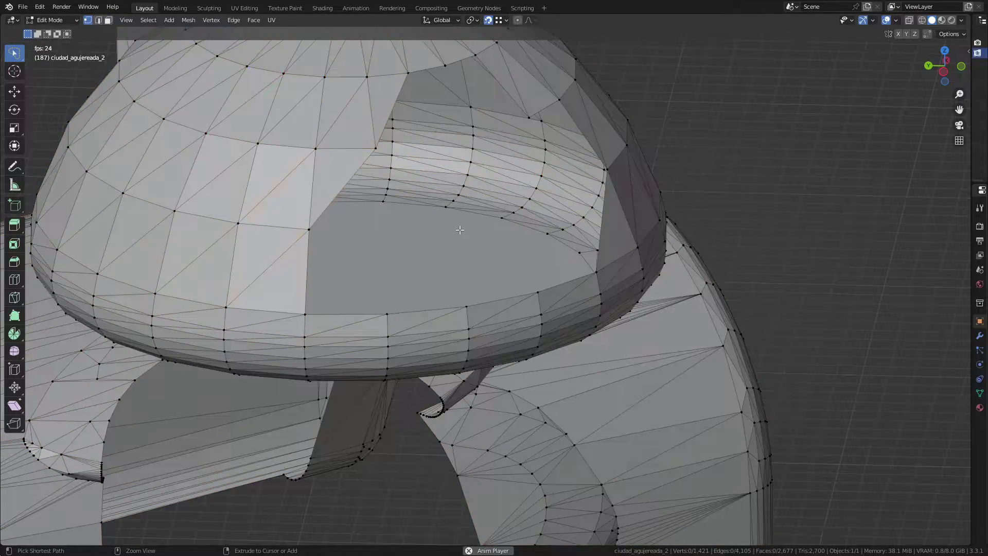
{"action": "scroll", "coordinate": [460, 230], "scroll_direction": "down", "scroll_amount": 2}
{"action": "scroll", "coordinate": [607, 174], "scroll_direction": "down", "scroll_amount": 3}
{"action": "scroll", "coordinate": [682, 254], "scroll_direction": "down", "scroll_amount": 3}
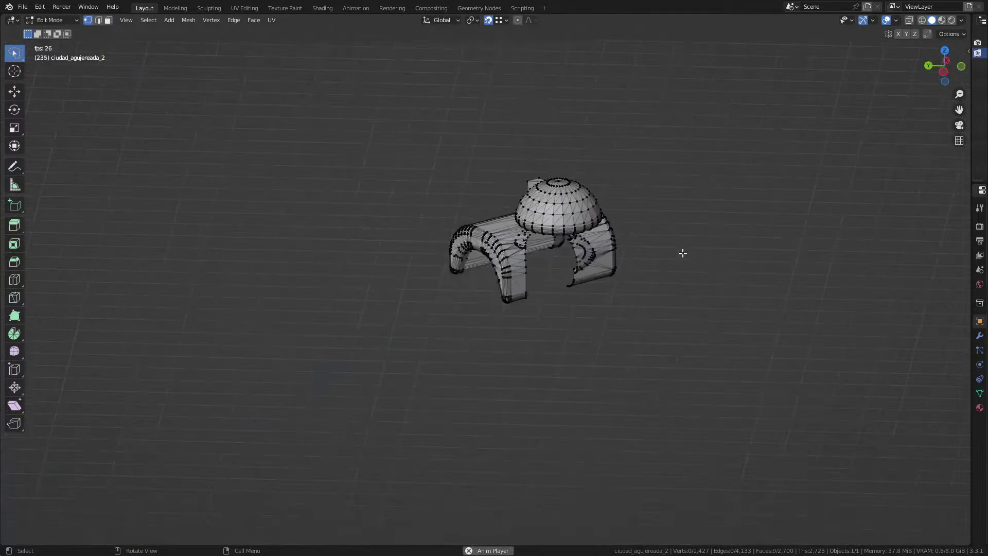
{"action": "mouse_move", "coordinate": [682, 253]}
{"action": "middle_mouse_down"}
{"action": "mouse_move", "coordinate": [546, 269]}
{"action": "mouse_move", "coordinate": [746, 260]}
{"action": "middle_mouse_up"}
{"action": "scroll", "coordinate": [617, 263], "scroll_direction": "up", "scroll_amount": 3}
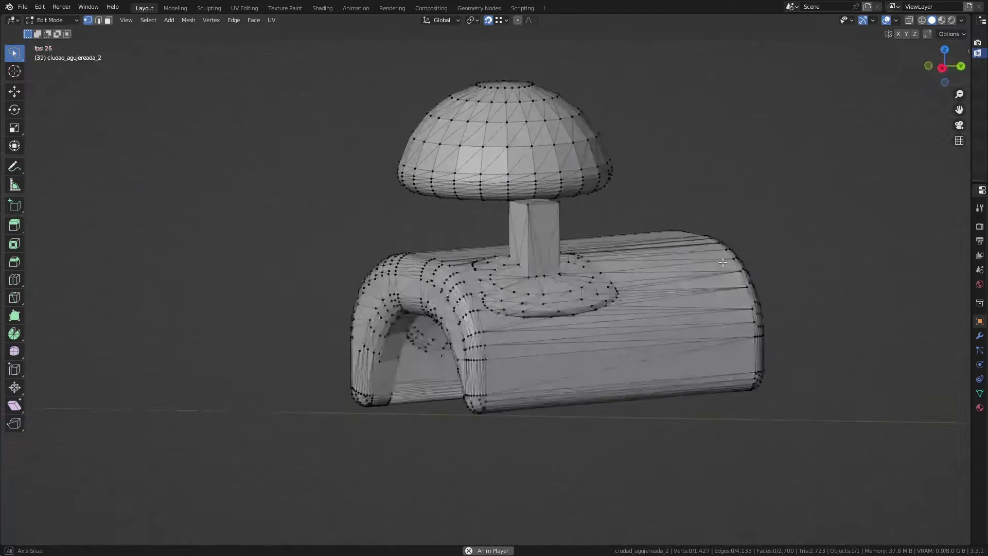
{"action": "scroll", "coordinate": [809, 259], "scroll_direction": "up", "scroll_amount": 2}
{"action": "scroll", "coordinate": [809, 259], "scroll_direction": "down", "scroll_amount": 3}
{"action": "middle_click_drag", "start_coordinate": [809, 259], "coordinate": [684, 221]}
Save the model as 'Tetti Villaggio Natale.blend' inside the TINKERCAD Alunni folder.
{"action": "scroll", "coordinate": [683, 220], "scroll_direction": "up", "scroll_amount": 1}
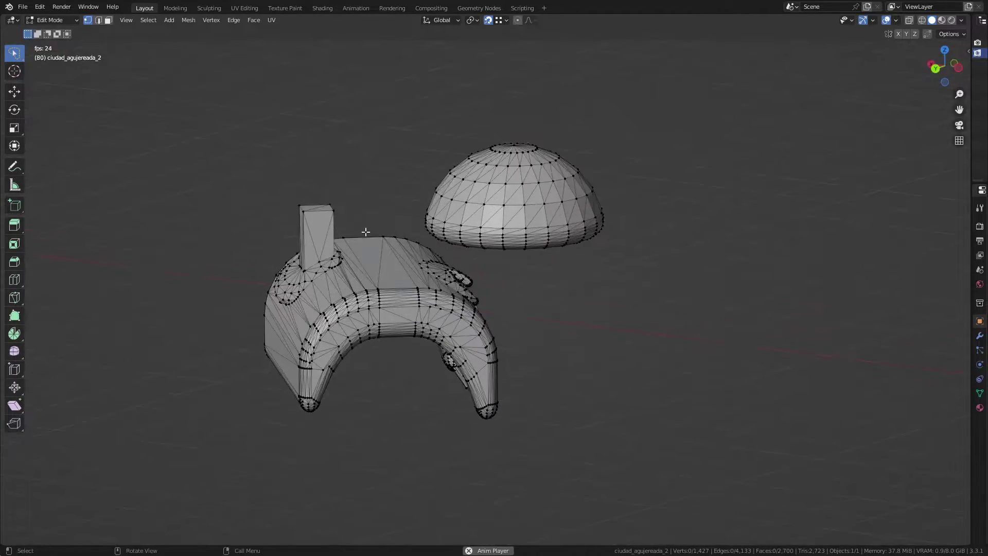
{"action": "scroll", "coordinate": [683, 220], "scroll_direction": "up", "scroll_amount": 1}
{"action": "left_click", "coordinate": [22, 7]}
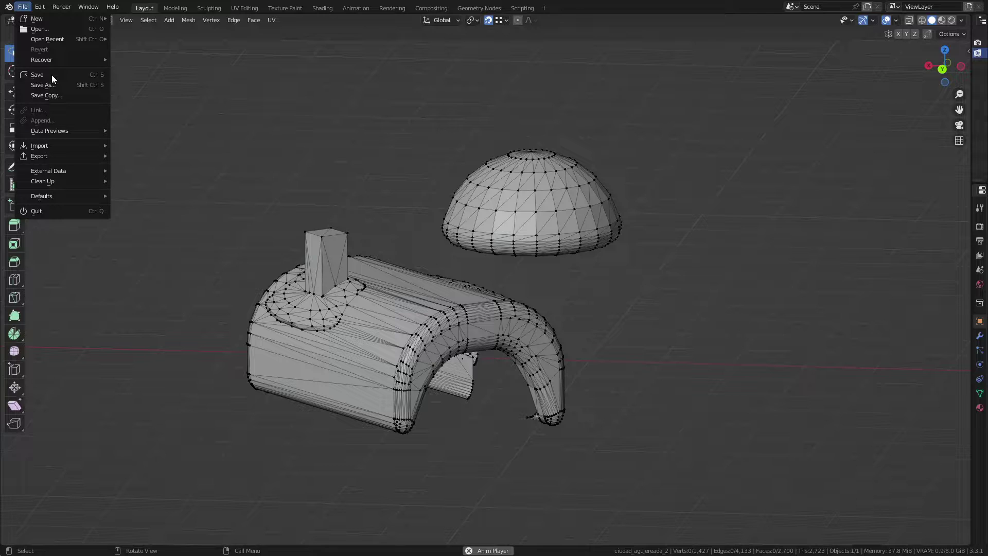
{"action": "left_click", "coordinate": [41, 87]}
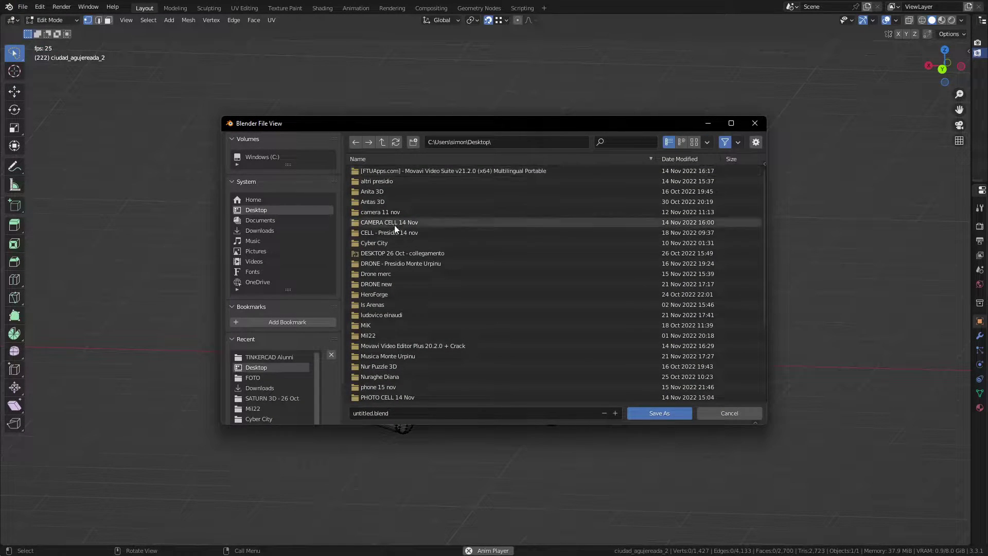
{"action": "scroll", "coordinate": [390, 391], "scroll_direction": "down", "scroll_amount": 1}
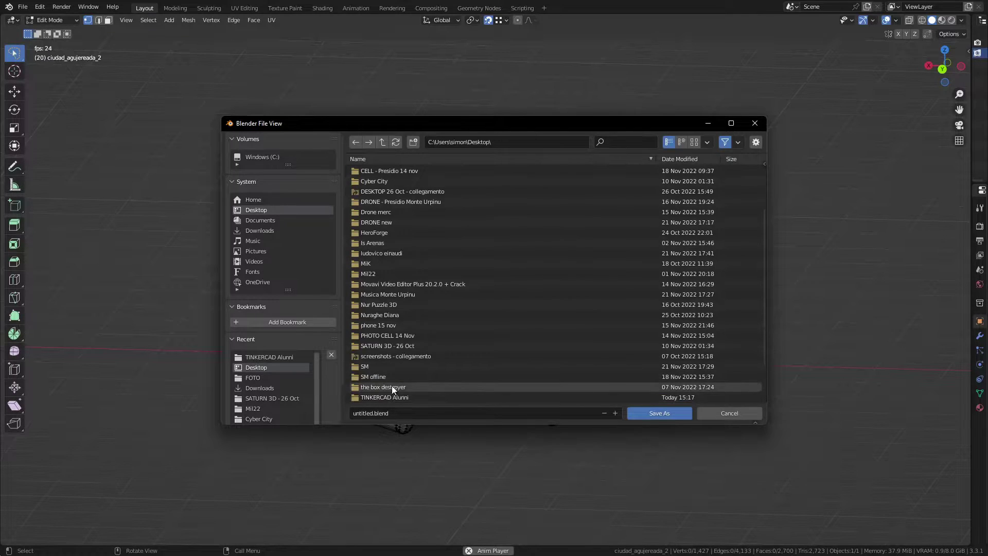
{"action": "scroll", "coordinate": [376, 396], "scroll_direction": "down", "scroll_amount": 1}
{"action": "left_click", "coordinate": [379, 394]}
{"action": "double_click", "coordinate": [379, 394]}
{"action": "left_click", "coordinate": [376, 412]}
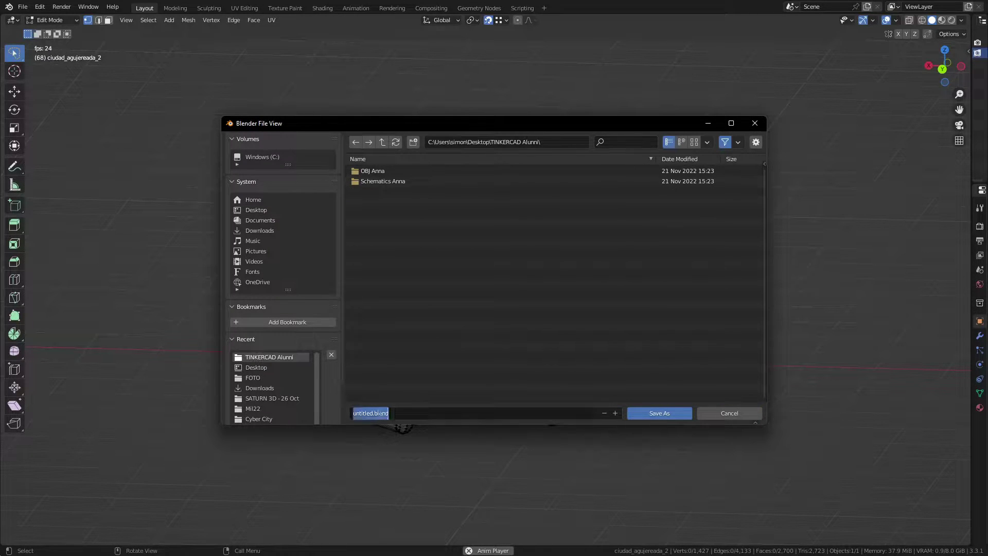
{"action": "type", "text": "Tetti Villaggio Nata"}
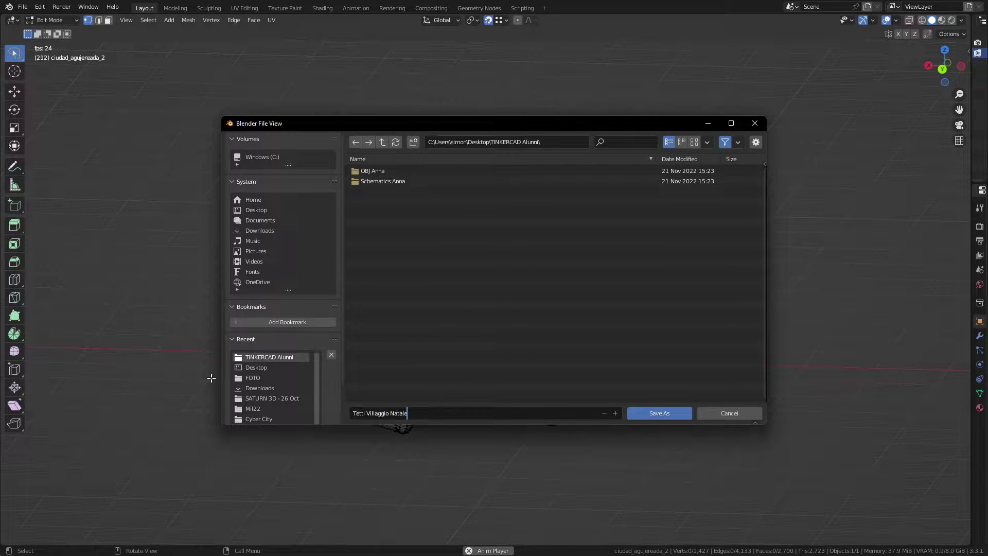
{"action": "left_click", "coordinate": [650, 411]}
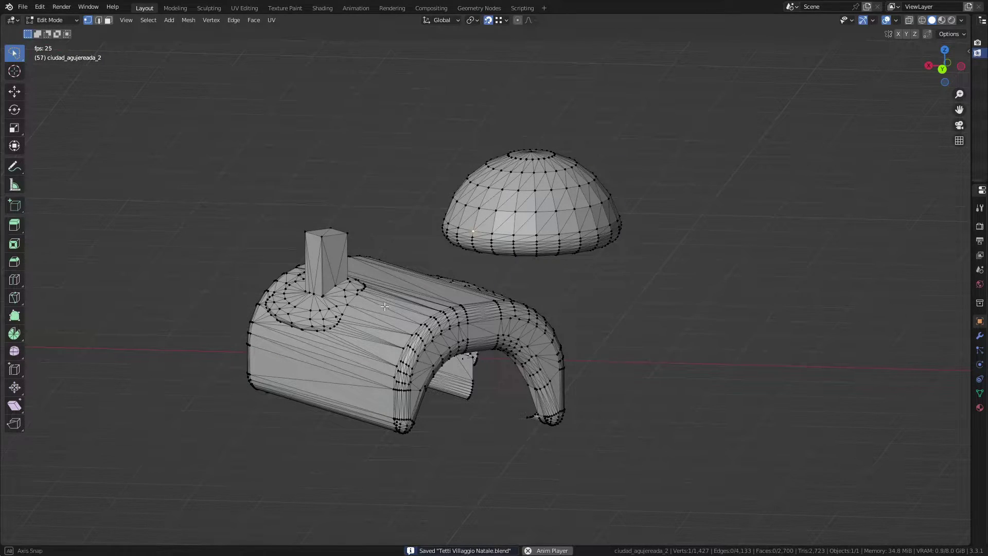
Select a vertex at the edge of the gap beside the house's arch and move it.
{"action": "mouse_move", "coordinate": [384, 306]}
{"action": "middle_mouse_down"}
{"action": "mouse_move", "coordinate": [524, 298]}
{"action": "mouse_move", "coordinate": [232, 293]}
{"action": "mouse_move", "coordinate": [344, 292]}
{"action": "middle_mouse_up"}
{"action": "scroll", "coordinate": [553, 372], "scroll_direction": "up", "scroll_amount": 5}
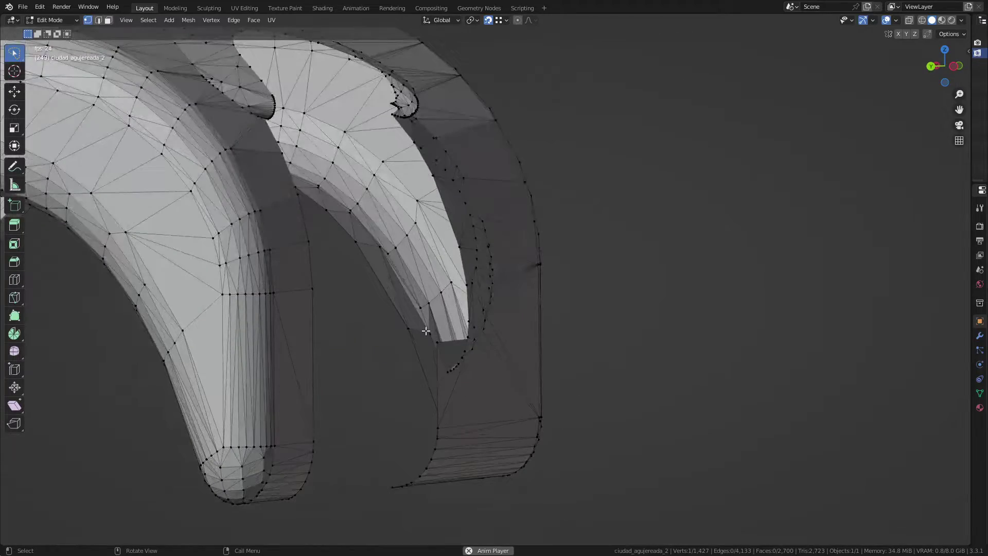
{"action": "mouse_move", "coordinate": [426, 330]}
{"action": "middle_mouse_down"}
{"action": "mouse_move", "coordinate": [465, 353]}
{"action": "mouse_move", "coordinate": [440, 309]}
{"action": "mouse_move", "coordinate": [445, 270]}
{"action": "middle_mouse_up"}
{"action": "scroll", "coordinate": [465, 353], "scroll_direction": "up", "scroll_amount": 5}
{"action": "scroll", "coordinate": [444, 319], "scroll_direction": "down", "scroll_amount": 3}
{"action": "scroll", "coordinate": [443, 375], "scroll_direction": "up", "scroll_amount": 3}
{"action": "scroll", "coordinate": [451, 336], "scroll_direction": "up", "scroll_amount": 3}
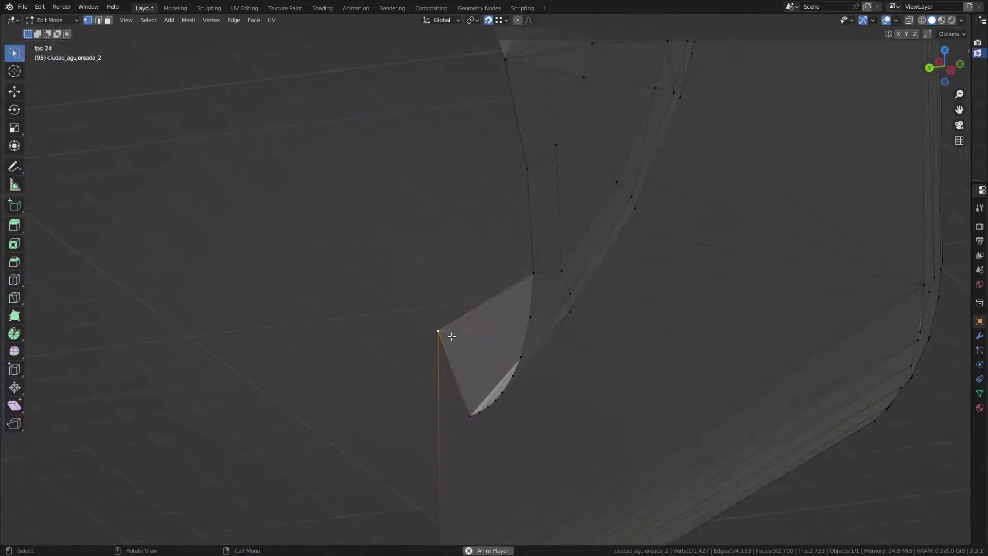
{"action": "mouse_move", "coordinate": [451, 336]}
{"action": "middle_mouse_down"}
{"action": "mouse_move", "coordinate": [424, 333]}
{"action": "mouse_move", "coordinate": [417, 266]}
{"action": "mouse_move", "coordinate": [419, 287]}
{"action": "mouse_move", "coordinate": [424, 269]}
{"action": "mouse_move", "coordinate": [457, 298]}
{"action": "mouse_move", "coordinate": [458, 275]}
{"action": "mouse_move", "coordinate": [450, 293]}
{"action": "mouse_move", "coordinate": [460, 302]}
{"action": "middle_mouse_up"}
{"action": "scroll", "coordinate": [435, 275], "scroll_direction": "up", "scroll_amount": 3}
{"action": "left_click", "coordinate": [471, 443]}
{"action": "middle_click_drag", "start_coordinate": [472, 443], "coordinate": [494, 431]}
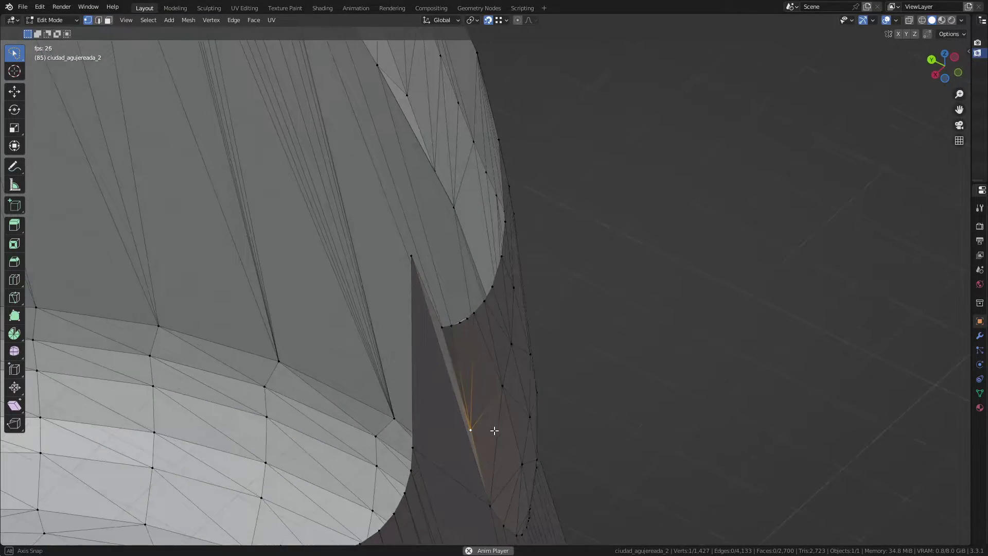
{"action": "mouse_move", "coordinate": [454, 340]}
{"action": "middle_mouse_down"}
{"action": "mouse_move", "coordinate": [465, 342]}
{"action": "mouse_move", "coordinate": [458, 359]}
{"action": "mouse_move", "coordinate": [468, 326]}
{"action": "middle_mouse_up"}
{"action": "left_click", "coordinate": [461, 334]}
Merge the gap's vertices At Last and reposition the result, leaving 1,423 vertices.
{"action": "scroll", "coordinate": [515, 308], "scroll_direction": "up", "scroll_amount": 5}
{"action": "left_click", "coordinate": [551, 256]}
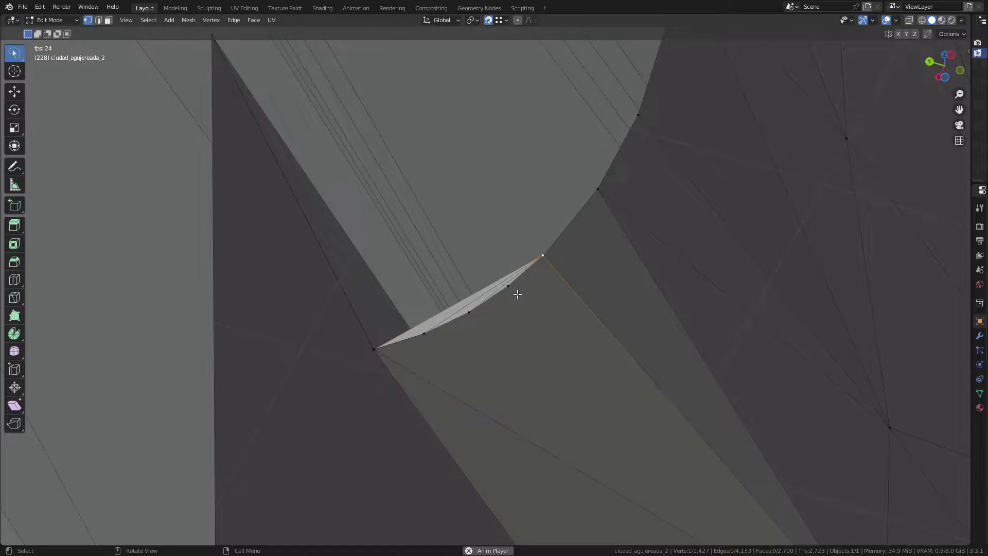
{"action": "left_click", "coordinate": [423, 343], "text": "ctrl"}
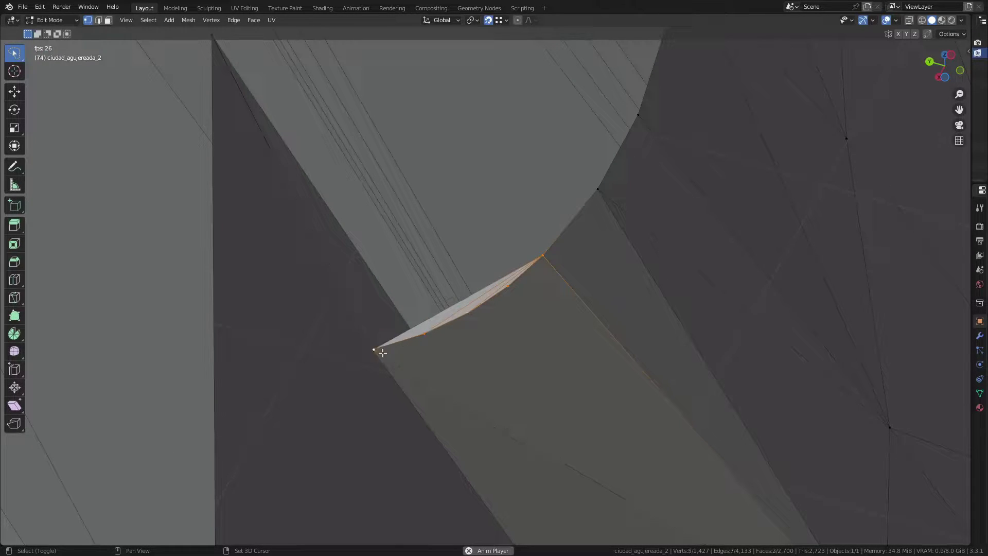
{"action": "mouse_move", "coordinate": [383, 353]}
{"action": "middle_mouse_down"}
{"action": "mouse_move", "coordinate": [427, 360]}
{"action": "mouse_move", "coordinate": [414, 361]}
{"action": "middle_mouse_up"}
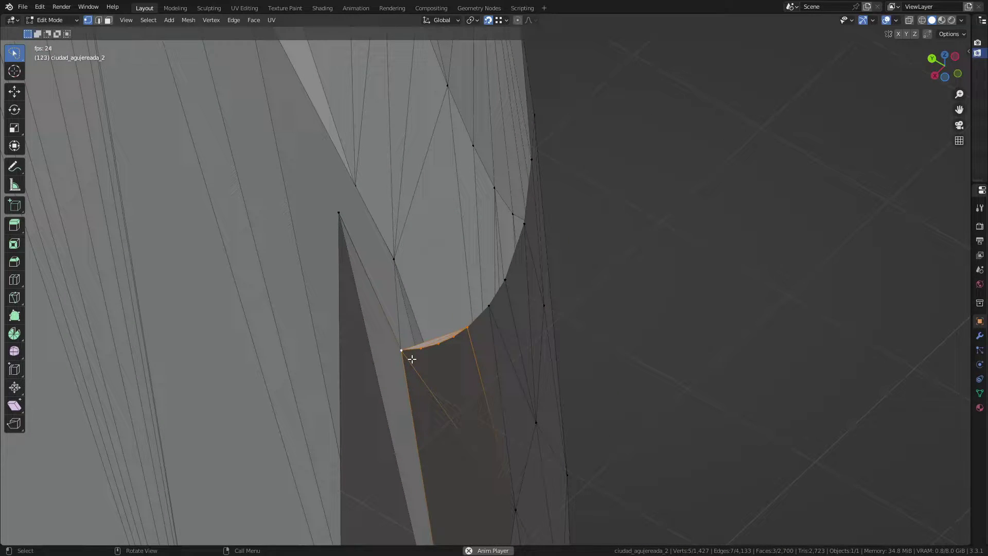
{"action": "left_click", "coordinate": [381, 344]}
{"action": "mouse_move", "coordinate": [381, 344]}
{"action": "middle_mouse_down"}
{"action": "mouse_move", "coordinate": [468, 348]}
{"action": "mouse_move", "coordinate": [468, 371]}
{"action": "mouse_move", "coordinate": [394, 294]}
{"action": "mouse_move", "coordinate": [446, 403]}
{"action": "mouse_move", "coordinate": [422, 414]}
{"action": "mouse_move", "coordinate": [386, 406]}
{"action": "mouse_move", "coordinate": [563, 335]}
{"action": "middle_mouse_up"}
{"action": "left_click", "coordinate": [431, 361]}
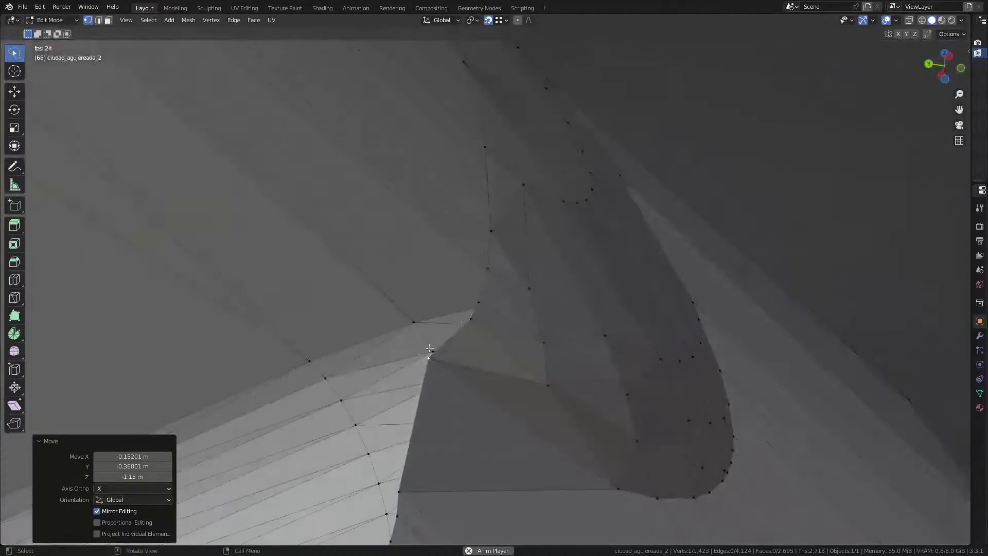
Orbit to the front of the house block and pick vertices near its tip.
{"action": "scroll", "coordinate": [563, 335], "scroll_direction": "down", "scroll_amount": 3}
{"action": "scroll", "coordinate": [639, 357], "scroll_direction": "down", "scroll_amount": 2}
{"action": "mouse_move", "coordinate": [639, 357]}
{"action": "middle_mouse_down"}
{"action": "mouse_move", "coordinate": [576, 401]}
{"action": "mouse_move", "coordinate": [523, 408]}
{"action": "mouse_move", "coordinate": [609, 404]}
{"action": "mouse_move", "coordinate": [494, 407]}
{"action": "mouse_move", "coordinate": [620, 410]}
{"action": "mouse_move", "coordinate": [595, 408]}
{"action": "mouse_move", "coordinate": [564, 428]}
{"action": "mouse_move", "coordinate": [375, 268]}
{"action": "middle_mouse_up"}
{"action": "scroll", "coordinate": [478, 223], "scroll_direction": "up", "scroll_amount": 3}
{"action": "scroll", "coordinate": [348, 256], "scroll_direction": "up", "scroll_amount": 2}
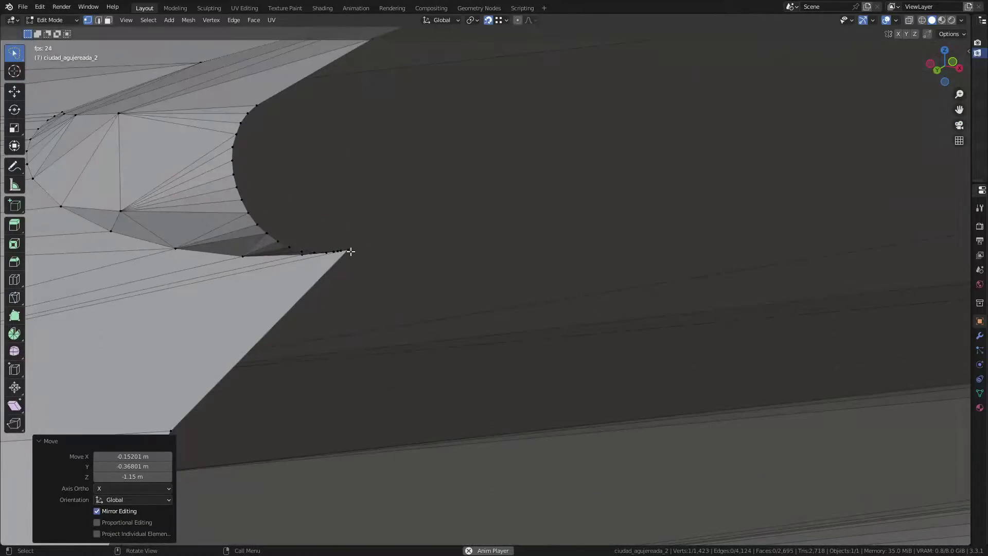
{"action": "left_click", "coordinate": [348, 255]}
{"action": "scroll", "coordinate": [337, 290], "scroll_direction": "up", "scroll_amount": 2}
{"action": "scroll", "coordinate": [338, 290], "scroll_direction": "up", "scroll_amount": 2}
{"action": "left_click", "coordinate": [161, 377]}
{"action": "mouse_move", "coordinate": [206, 350]}
{"action": "middle_mouse_down"}
{"action": "mouse_move", "coordinate": [298, 395]}
{"action": "mouse_move", "coordinate": [321, 359]}
{"action": "mouse_move", "coordinate": [264, 329]}
{"action": "middle_mouse_up"}
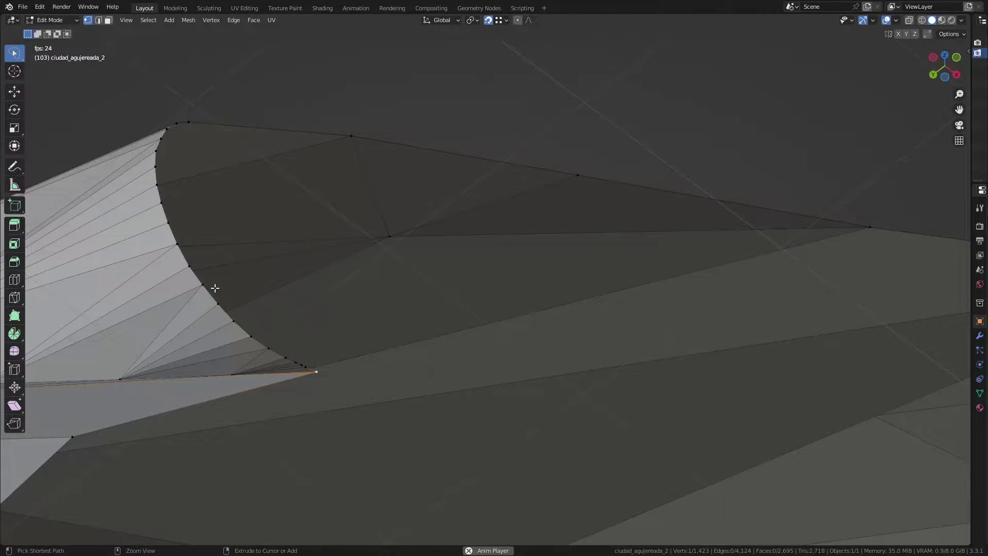
{"action": "scroll", "coordinate": [287, 397], "scroll_direction": "up", "scroll_amount": 2}
{"action": "scroll", "coordinate": [298, 360], "scroll_direction": "up", "scroll_amount": 2}
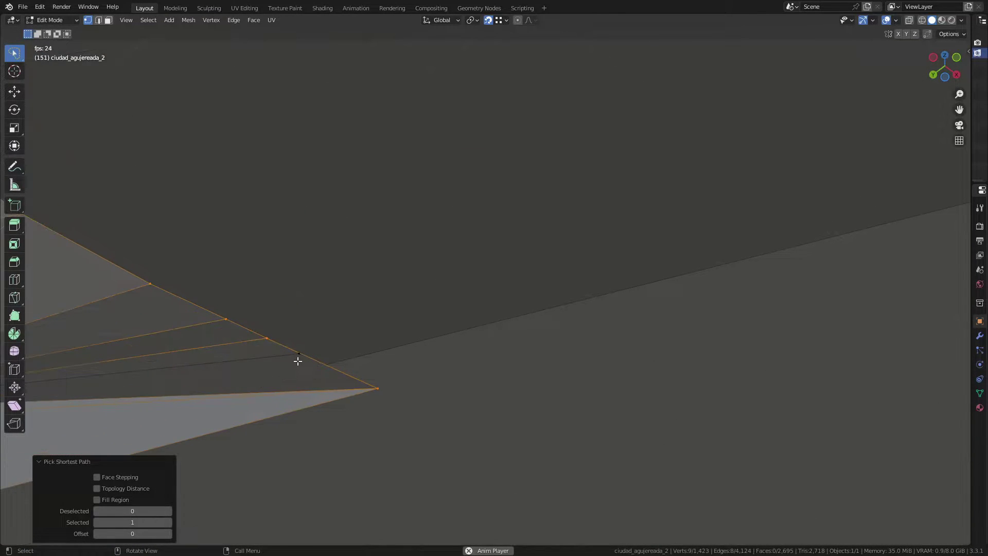
{"action": "left_click", "coordinate": [293, 355]}
{"action": "scroll", "coordinate": [399, 355], "scroll_direction": "up", "scroll_amount": 1}
{"action": "scroll", "coordinate": [403, 368], "scroll_direction": "up", "scroll_amount": 1}
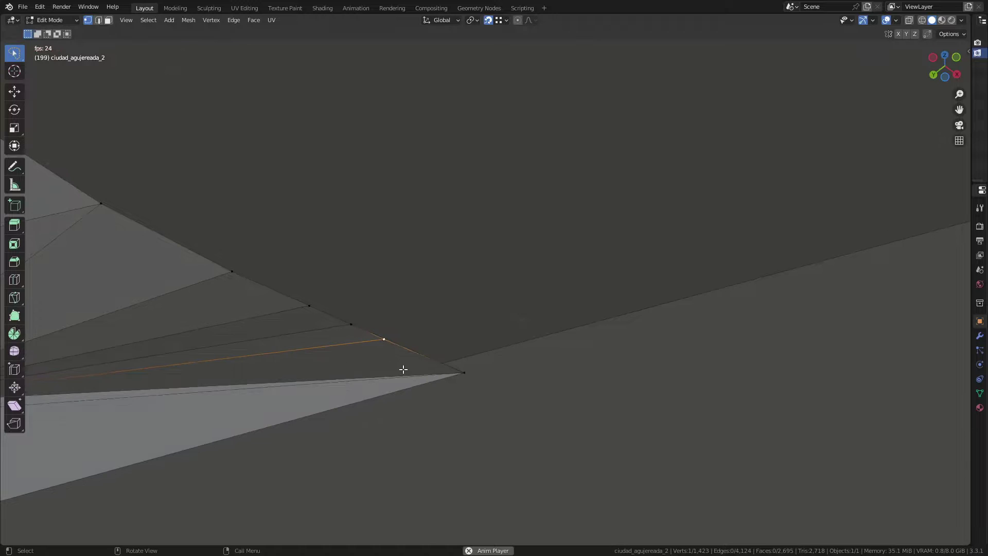
{"action": "scroll", "coordinate": [445, 345], "scroll_direction": "up", "scroll_amount": 2}
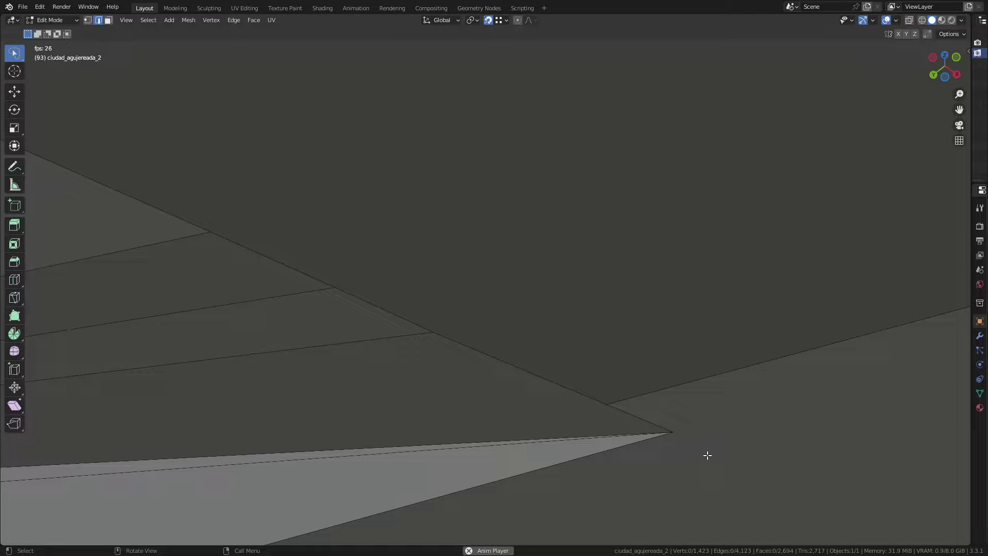
Select the shortest vertex path around the gap's border to its far corner and fill it.
{"action": "left_click", "coordinate": [690, 432]}
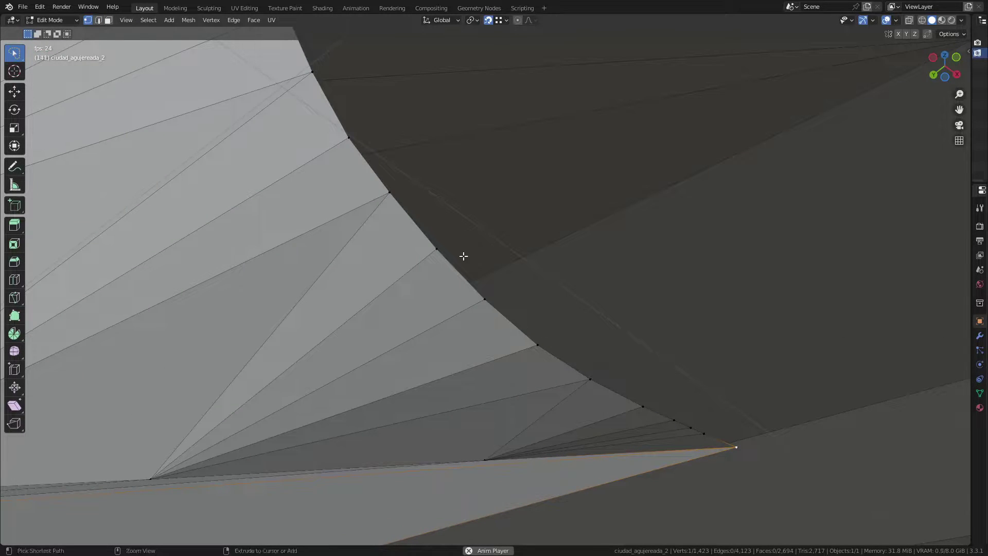
{"action": "left_click", "coordinate": [390, 188], "text": "ctrl"}
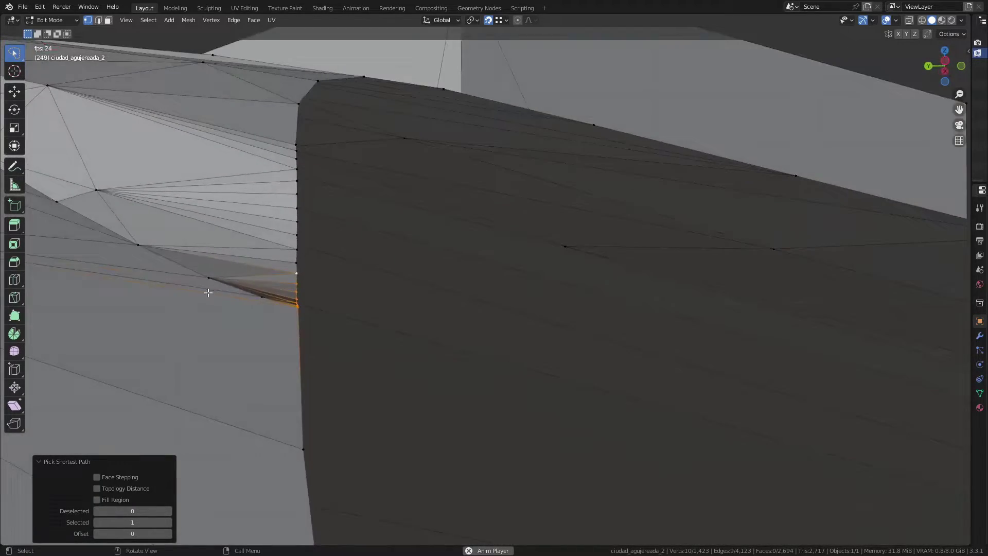
{"action": "mouse_move", "coordinate": [207, 292]}
{"action": "middle_mouse_down"}
{"action": "mouse_move", "coordinate": [238, 319]}
{"action": "mouse_move", "coordinate": [282, 301]}
{"action": "middle_mouse_up"}
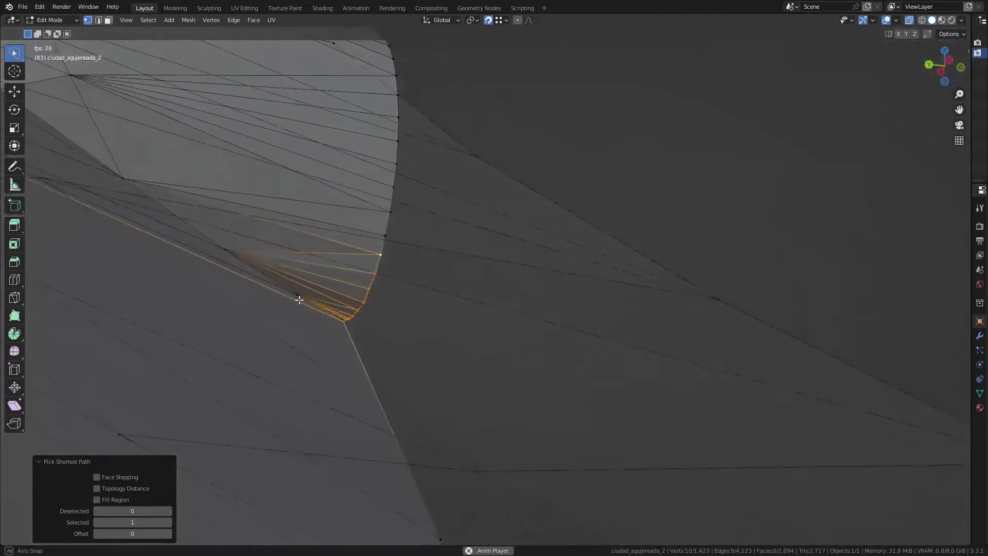
{"action": "scroll", "coordinate": [385, 319], "scroll_direction": "down", "scroll_amount": 8}
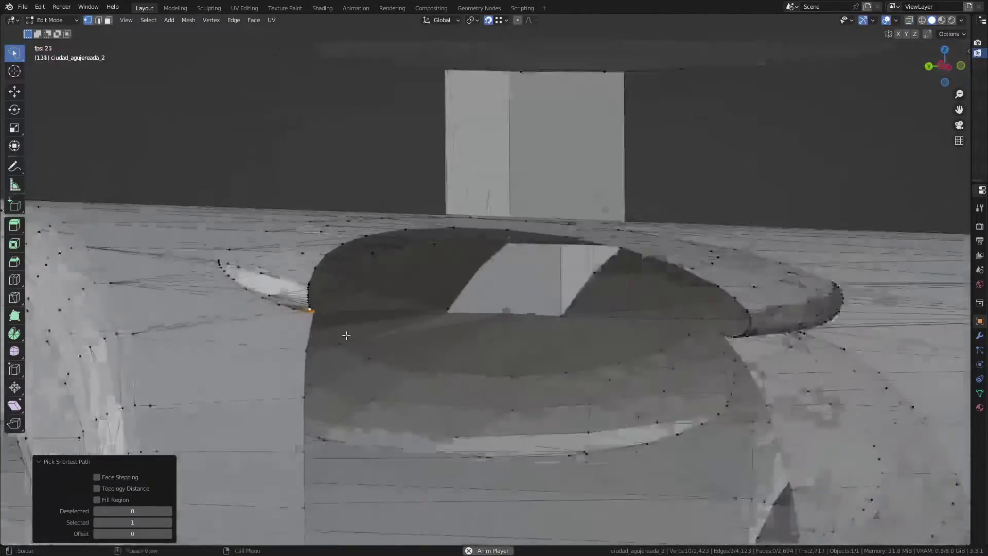
{"action": "mouse_move", "coordinate": [386, 337]}
{"action": "middle_mouse_down"}
{"action": "mouse_move", "coordinate": [612, 328]}
{"action": "mouse_move", "coordinate": [566, 314]}
{"action": "middle_mouse_up"}
{"action": "scroll", "coordinate": [526, 301], "scroll_direction": "up", "scroll_amount": 5}
{"action": "scroll", "coordinate": [526, 301], "scroll_direction": "up", "scroll_amount": 4}
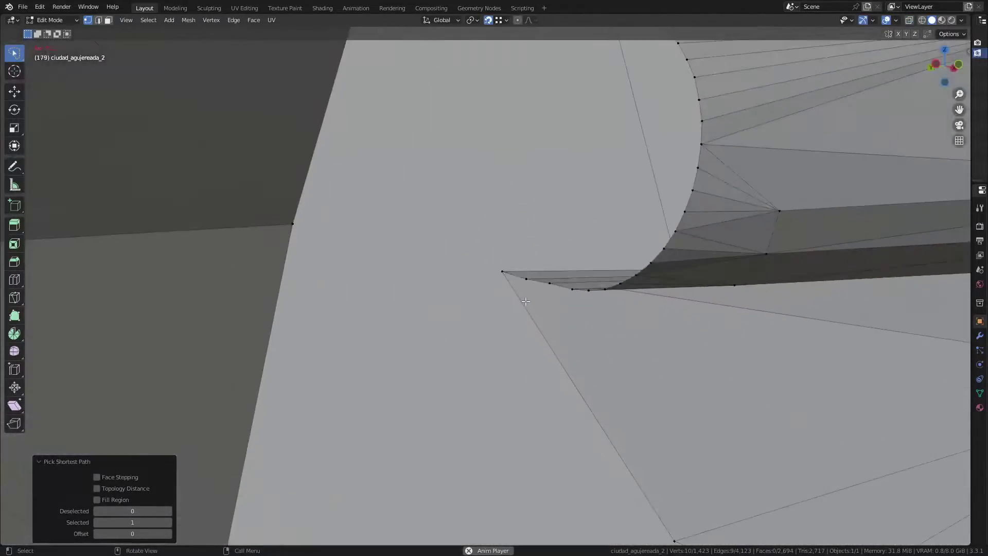
{"action": "scroll", "coordinate": [625, 291], "scroll_direction": "up", "scroll_amount": 6}
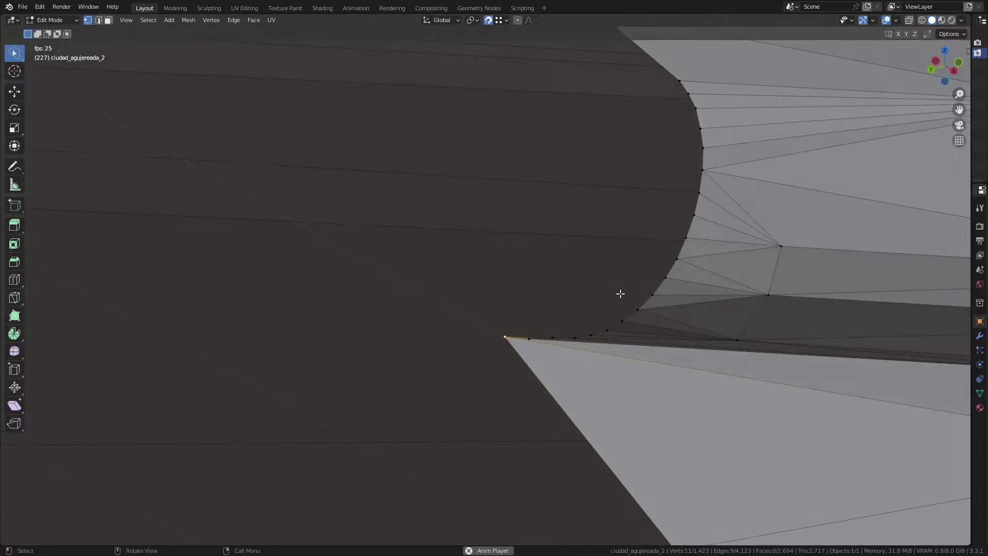
{"action": "left_click", "coordinate": [681, 276], "text": "ctrl"}
{"action": "scroll", "coordinate": [787, 327], "scroll_direction": "down", "scroll_amount": 5}
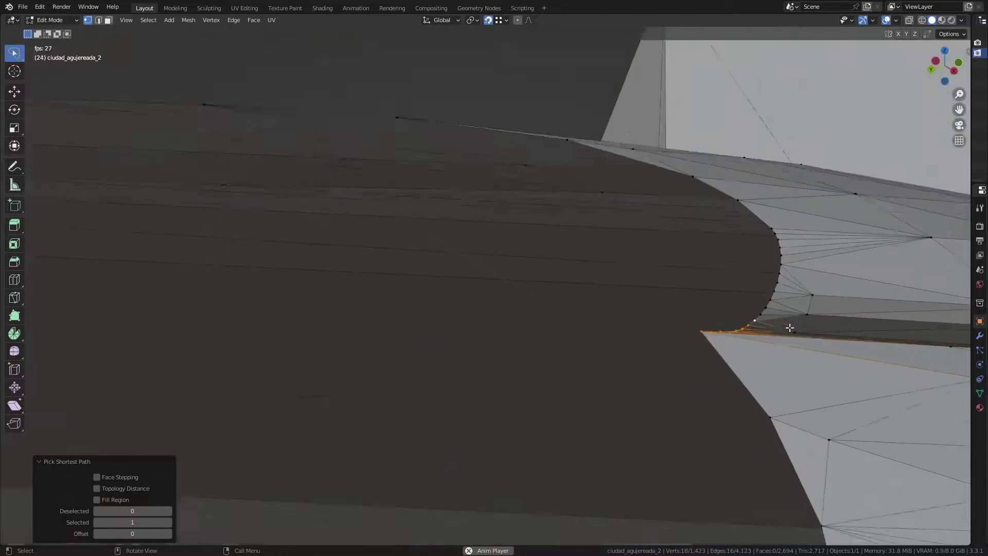
{"action": "scroll", "coordinate": [646, 379], "scroll_direction": "down", "scroll_amount": 5}
{"action": "mouse_move", "coordinate": [646, 380]}
{"action": "middle_mouse_down"}
{"action": "mouse_move", "coordinate": [645, 348]}
{"action": "mouse_move", "coordinate": [653, 380]}
{"action": "mouse_move", "coordinate": [664, 360]}
{"action": "middle_mouse_up"}
{"action": "key", "text": "f"}
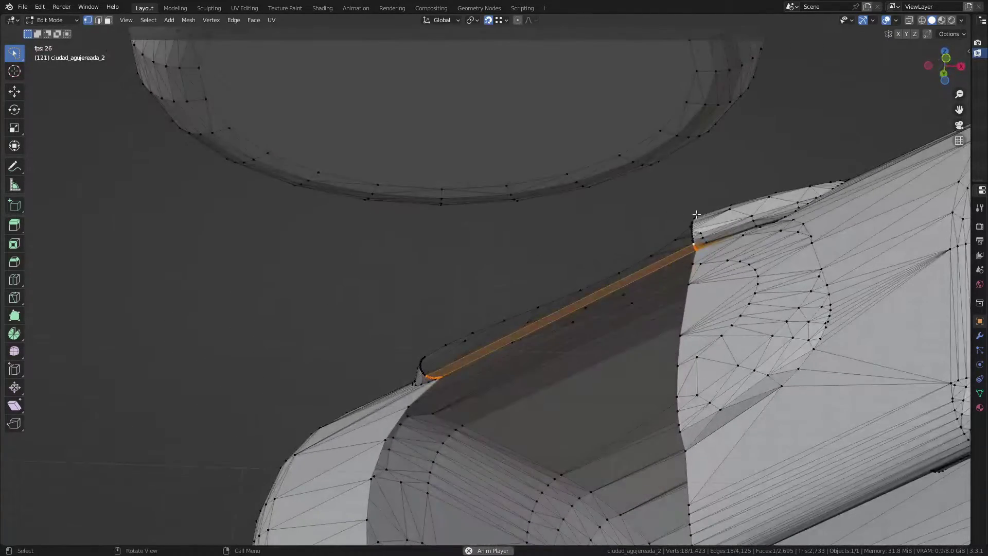
Inspect the new face by selecting a corner vertex and orbiting around it.
{"action": "scroll", "coordinate": [720, 319], "scroll_direction": "up", "scroll_amount": 5}
{"action": "scroll", "coordinate": [727, 313], "scroll_direction": "up", "scroll_amount": 2}
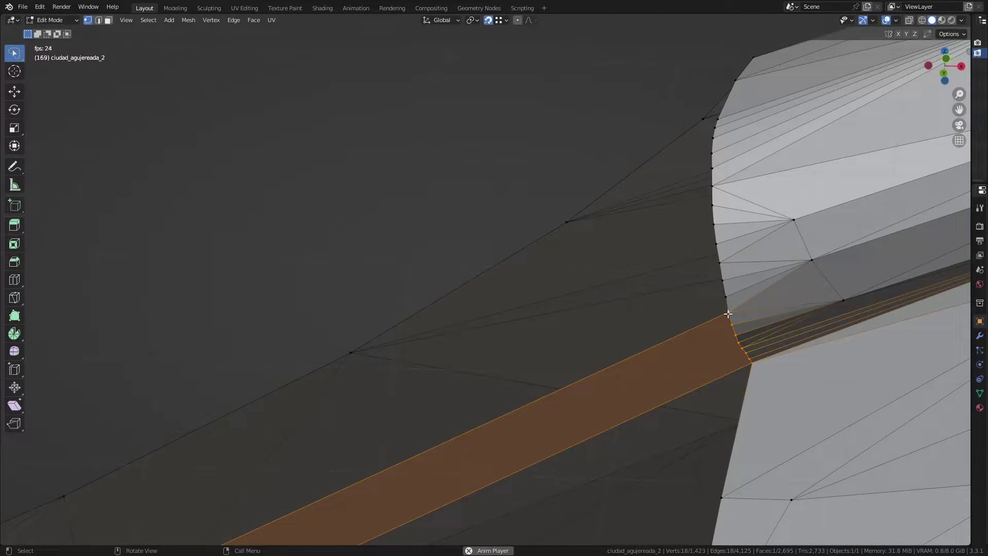
{"action": "left_click", "coordinate": [727, 313]}
{"action": "mouse_move", "coordinate": [728, 313]}
{"action": "middle_mouse_down"}
{"action": "mouse_move", "coordinate": [770, 321]}
{"action": "mouse_move", "coordinate": [728, 250]}
{"action": "middle_mouse_up"}
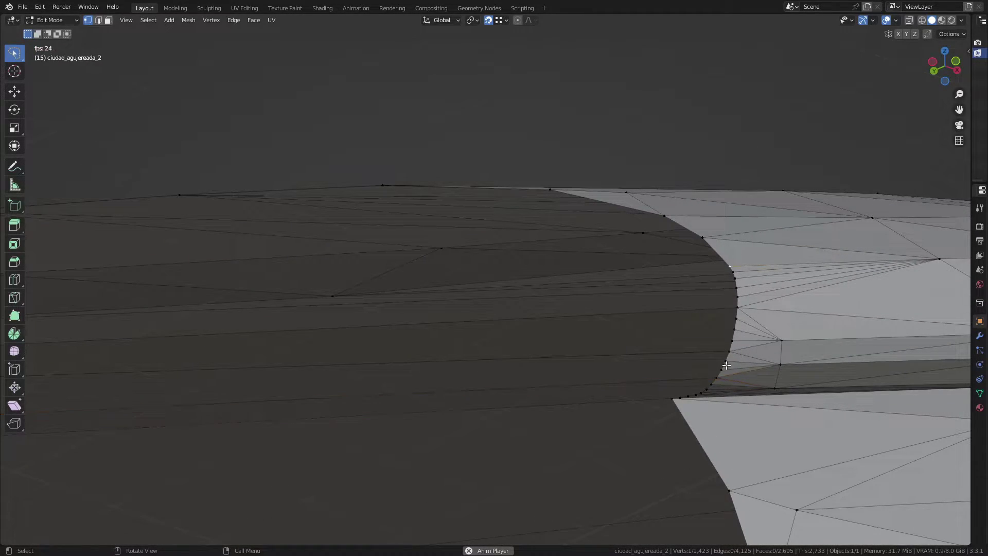
{"action": "scroll", "coordinate": [726, 365], "scroll_direction": "down", "scroll_amount": 4}
{"action": "scroll", "coordinate": [549, 410], "scroll_direction": "down", "scroll_amount": 3}
{"action": "scroll", "coordinate": [565, 399], "scroll_direction": "down", "scroll_amount": 1}
Triangulate the filled strip faces using face select mode and the Face menu.
{"action": "left_click", "coordinate": [482, 393]}
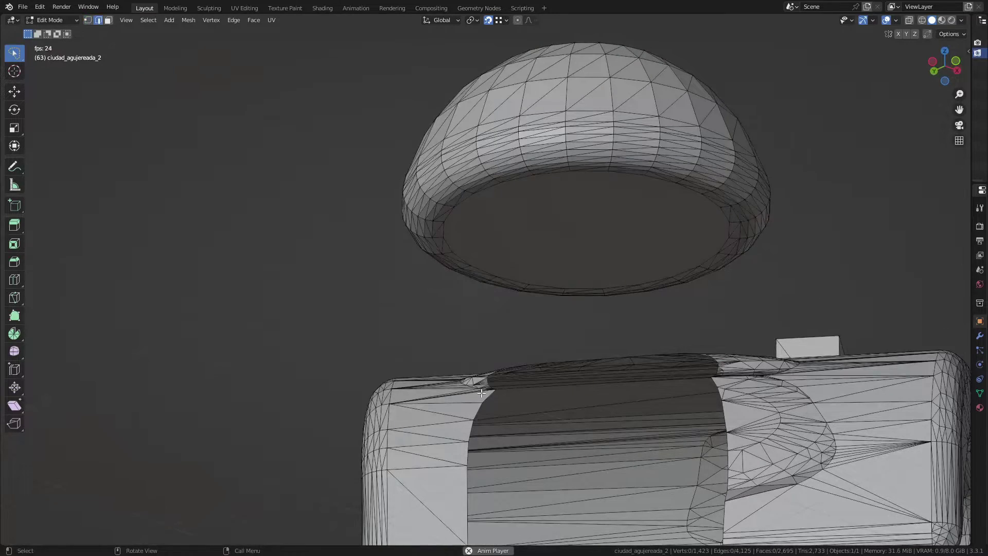
{"action": "scroll", "coordinate": [482, 393], "scroll_direction": "up", "scroll_amount": 5}
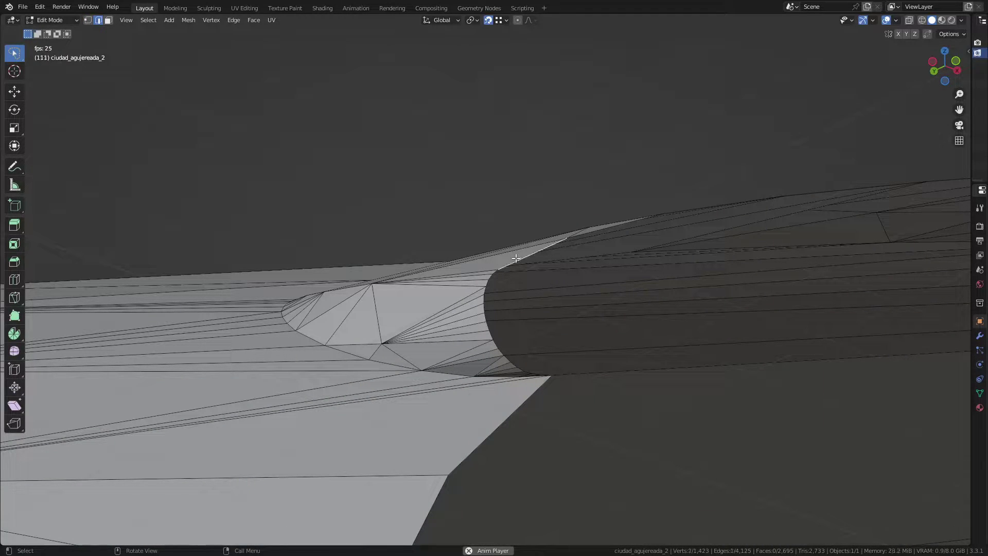
{"action": "scroll", "coordinate": [516, 258], "scroll_direction": "down", "scroll_amount": 4}
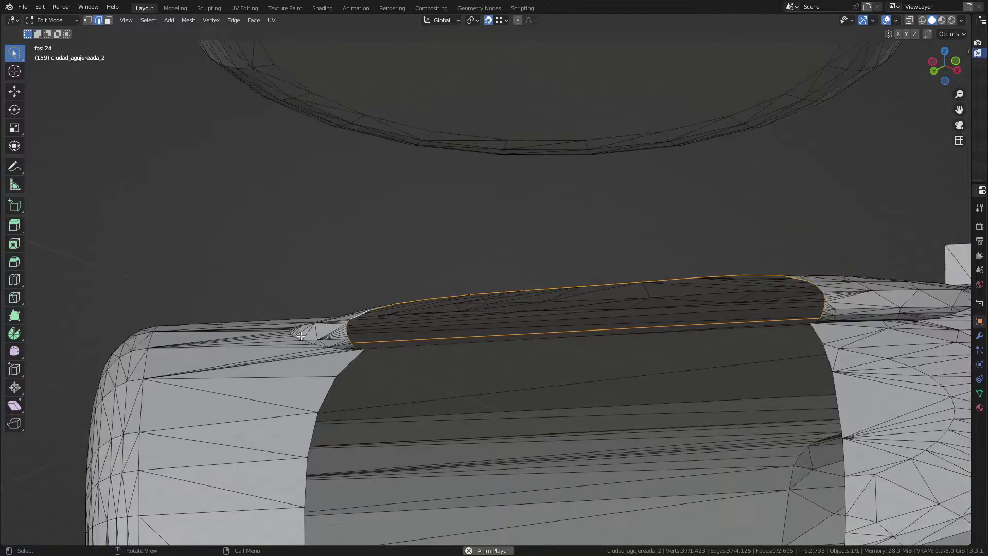
{"action": "mouse_move", "coordinate": [516, 258]}
{"action": "middle_mouse_down"}
{"action": "mouse_move", "coordinate": [469, 366]}
{"action": "mouse_move", "coordinate": [461, 335]}
{"action": "middle_mouse_up"}
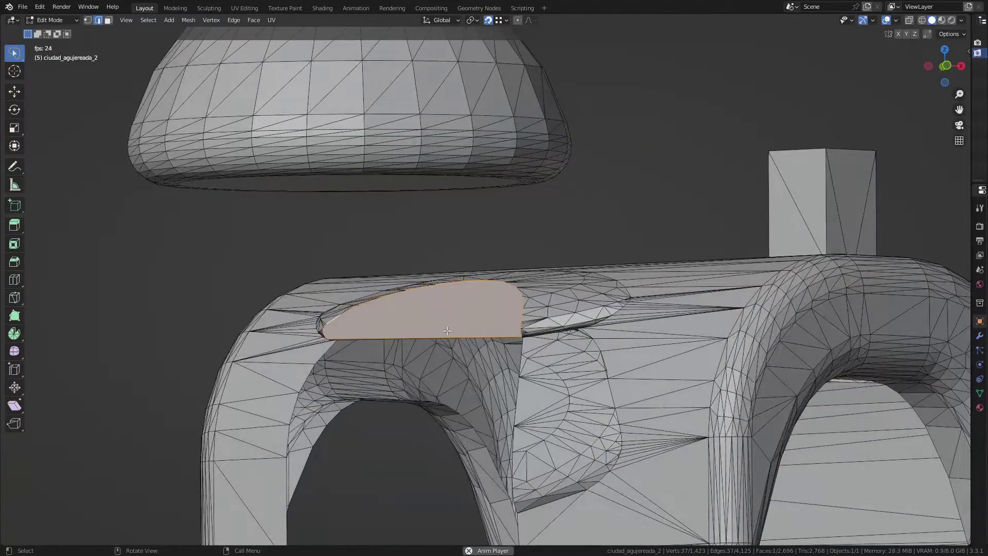
{"action": "key", "text": "3"}
{"action": "key", "text": "ctrl+f"}
{"action": "left_click", "coordinate": [432, 315]}
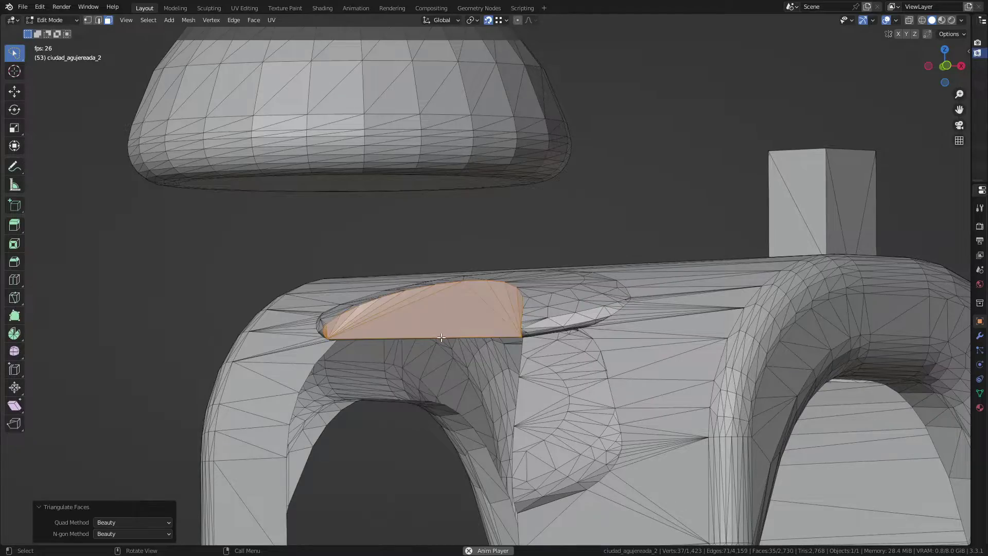
Check the arch by selecting a single triangle and an open edge on it.
{"action": "mouse_move", "coordinate": [441, 338]}
{"action": "middle_mouse_down"}
{"action": "mouse_move", "coordinate": [516, 298]}
{"action": "mouse_move", "coordinate": [485, 322]}
{"action": "mouse_move", "coordinate": [453, 301]}
{"action": "middle_mouse_up"}
{"action": "scroll", "coordinate": [453, 301], "scroll_direction": "up", "scroll_amount": 5}
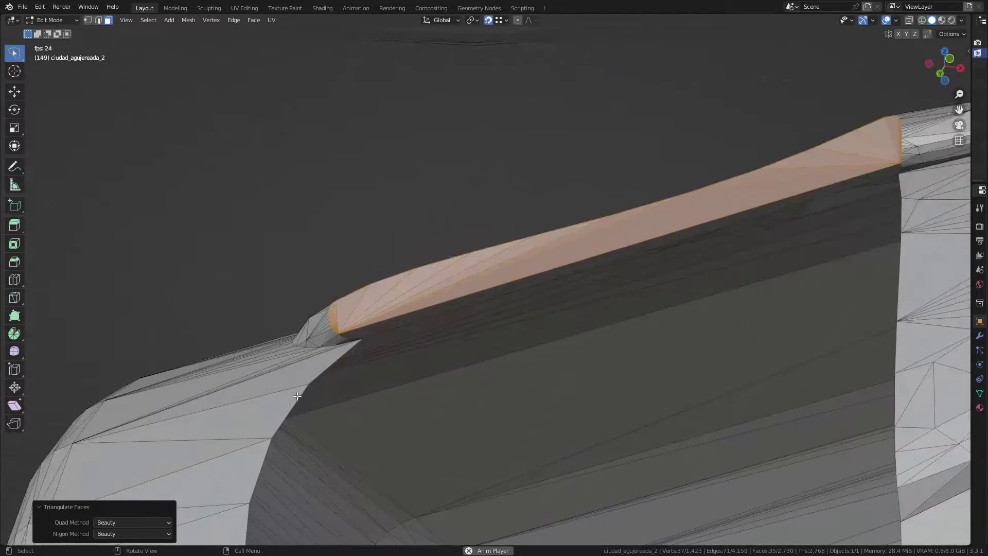
{"action": "left_click", "coordinate": [304, 414]}
{"action": "left_click", "coordinate": [318, 393]}
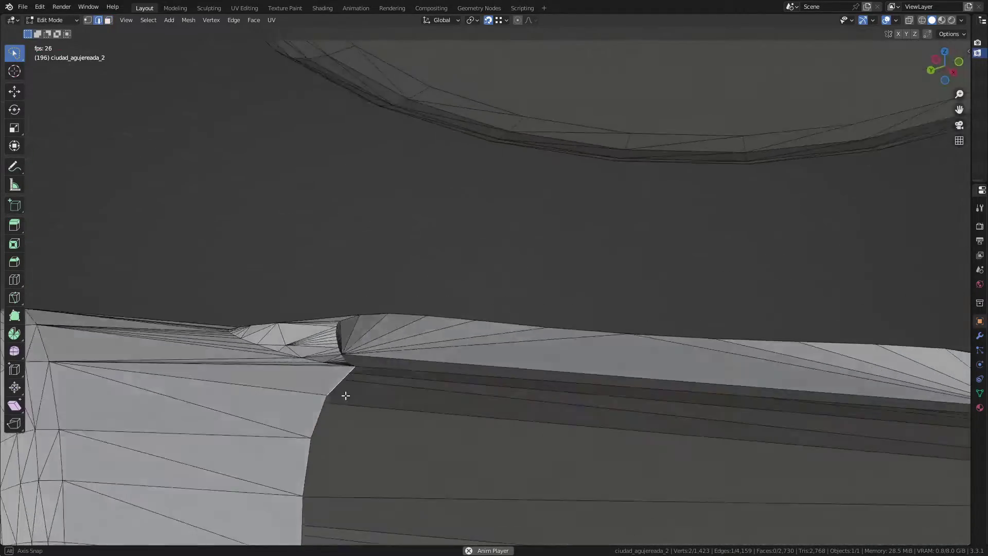
{"action": "mouse_move", "coordinate": [346, 397]}
{"action": "middle_mouse_down"}
{"action": "mouse_move", "coordinate": [338, 364]}
{"action": "mouse_move", "coordinate": [342, 521]}
{"action": "middle_mouse_up"}
{"action": "scroll", "coordinate": [338, 364], "scroll_direction": "down", "scroll_amount": 5}
Fill the selected edges near the dome and arch with a new face.
{"action": "scroll", "coordinate": [342, 403], "scroll_direction": "up", "scroll_amount": 5}
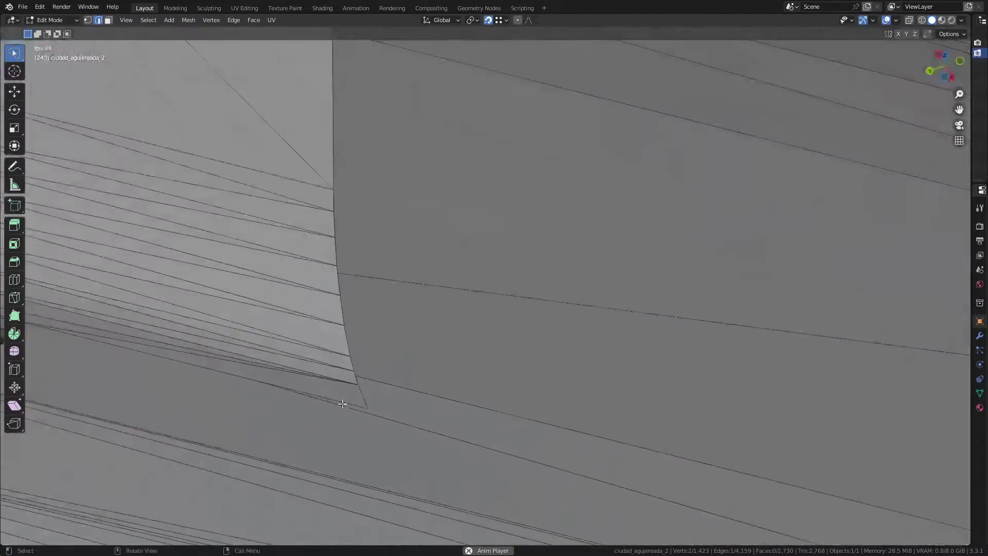
{"action": "scroll", "coordinate": [358, 399], "scroll_direction": "down", "scroll_amount": 5}
{"action": "middle_click_drag", "start_coordinate": [358, 399], "coordinate": [695, 288]}
{"action": "scroll", "coordinate": [695, 288], "scroll_direction": "up", "scroll_amount": 3}
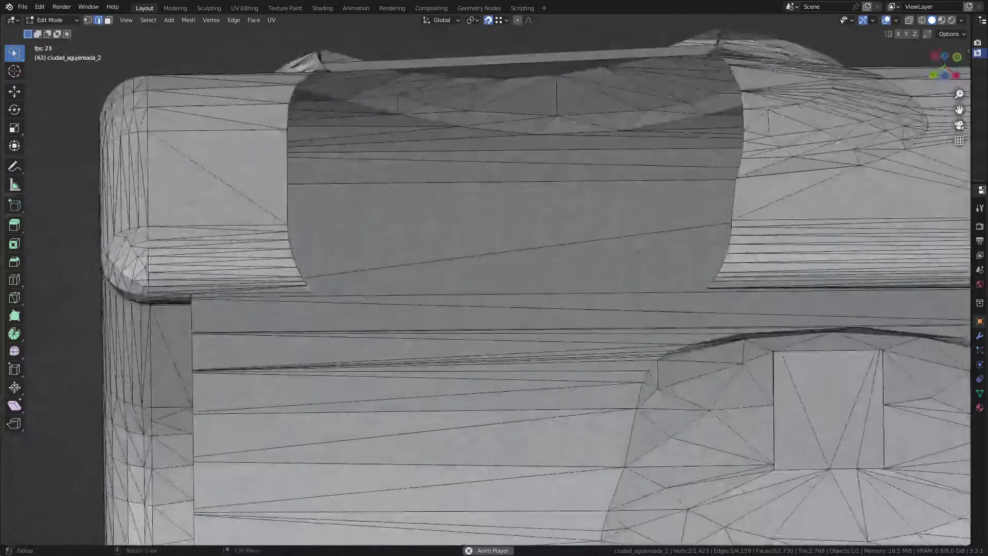
{"action": "scroll", "coordinate": [695, 286], "scroll_direction": "up", "scroll_amount": 4}
{"action": "scroll", "coordinate": [696, 286], "scroll_direction": "up", "scroll_amount": 4}
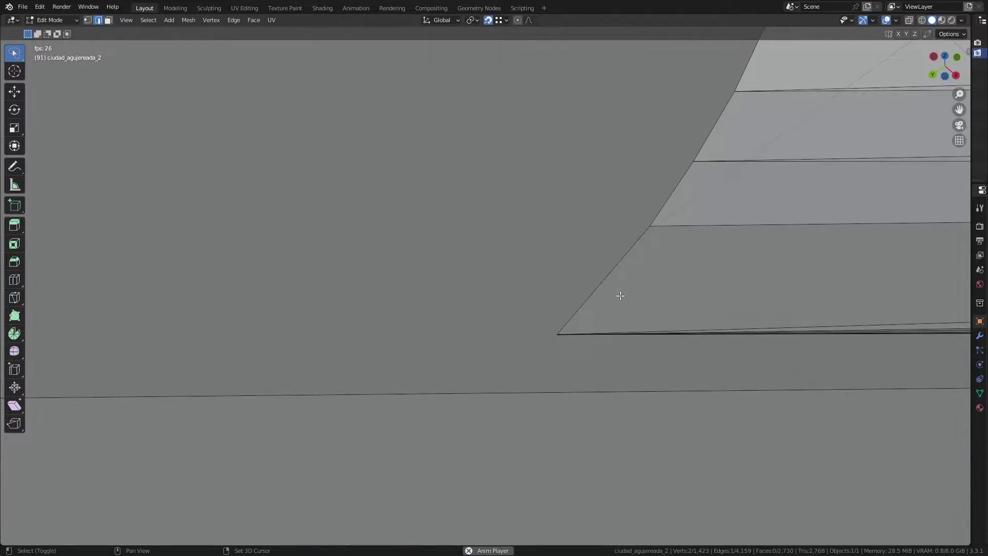
{"action": "scroll", "coordinate": [624, 296], "scroll_direction": "down", "scroll_amount": 2}
{"action": "key", "text": "f"}
Fill the 18-vertex edge loop on top of the box with a face.
{"action": "scroll", "coordinate": [623, 289], "scroll_direction": "down", "scroll_amount": 6}
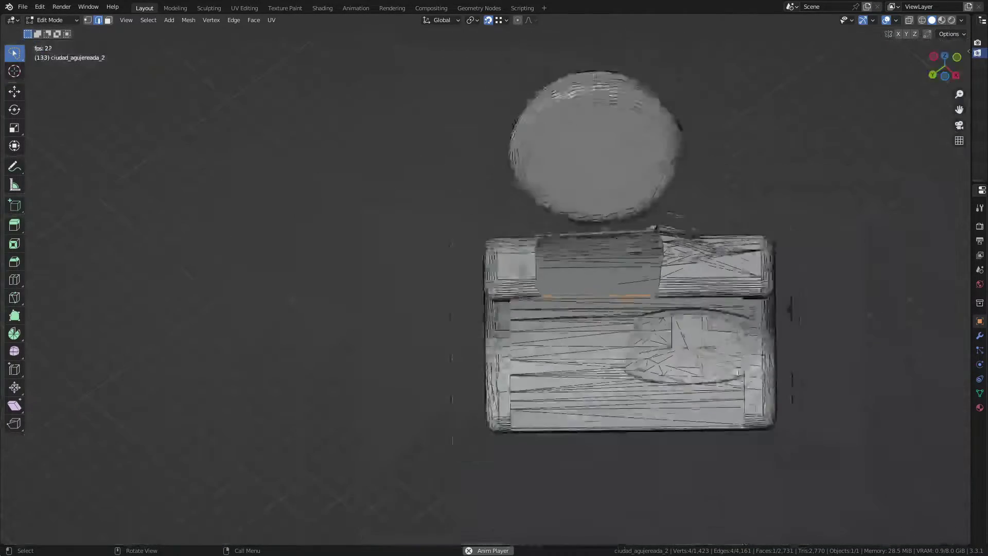
{"action": "mouse_move", "coordinate": [623, 288]}
{"action": "middle_mouse_down"}
{"action": "mouse_move", "coordinate": [618, 275]}
{"action": "mouse_move", "coordinate": [721, 259]}
{"action": "middle_mouse_up"}
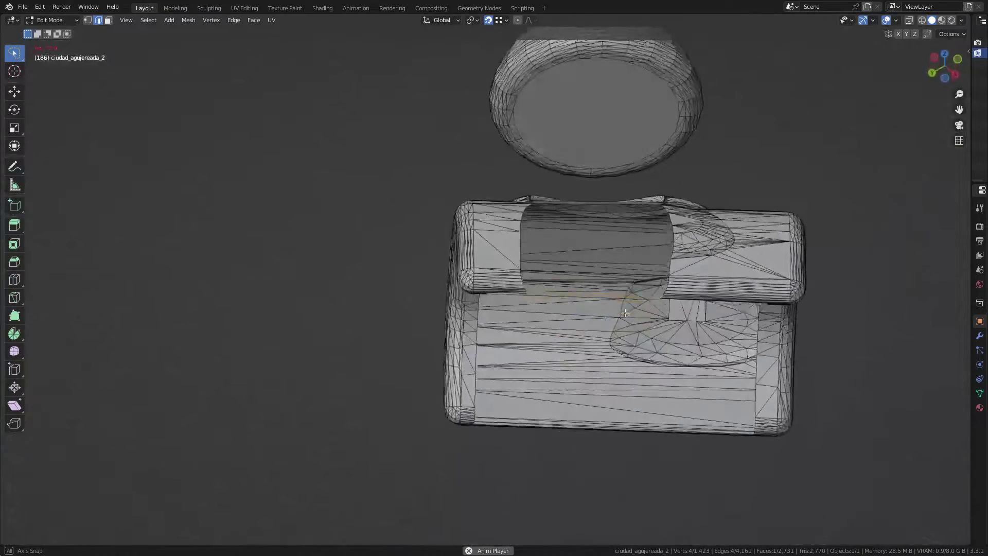
{"action": "scroll", "coordinate": [721, 259], "scroll_direction": "up", "scroll_amount": 5}
{"action": "scroll", "coordinate": [722, 259], "scroll_direction": "up", "scroll_amount": 4}
{"action": "scroll", "coordinate": [623, 302], "scroll_direction": "down", "scroll_amount": 5}
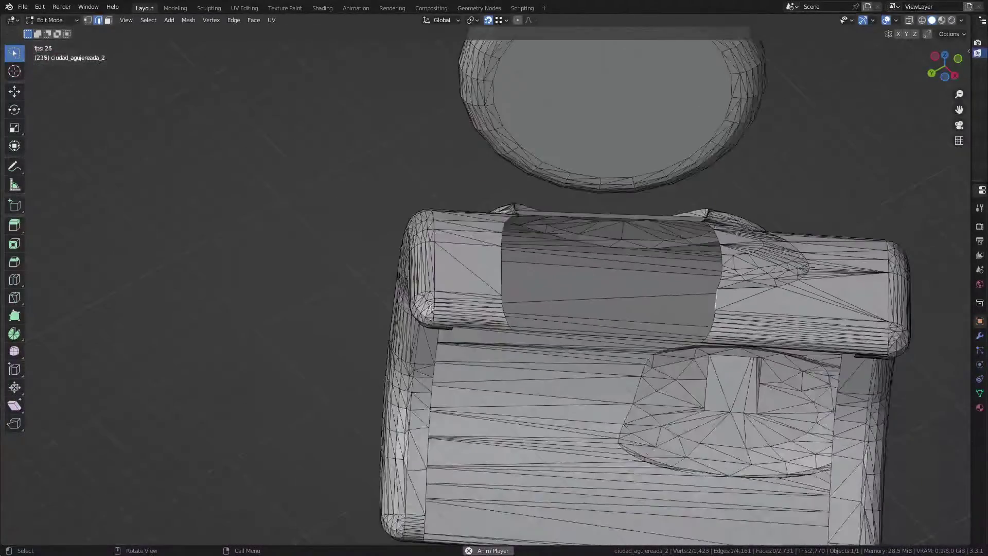
{"action": "scroll", "coordinate": [573, 287], "scroll_direction": "up", "scroll_amount": 4}
{"action": "scroll", "coordinate": [633, 304], "scroll_direction": "down", "scroll_amount": 4}
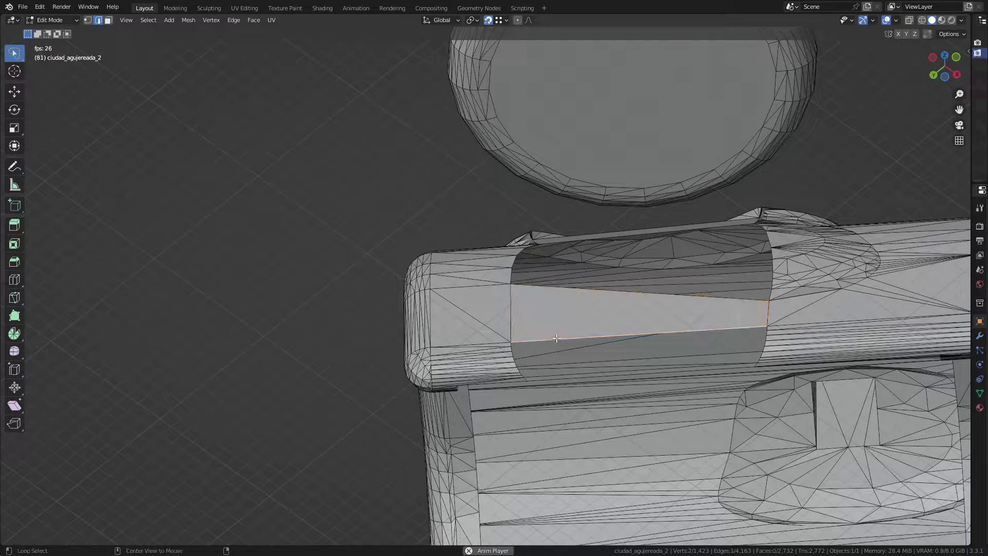
{"action": "mouse_move", "coordinate": [718, 353]}
{"action": "middle_mouse_down"}
{"action": "mouse_move", "coordinate": [644, 291]}
{"action": "mouse_move", "coordinate": [618, 307]}
{"action": "mouse_move", "coordinate": [619, 325]}
{"action": "mouse_move", "coordinate": [596, 309]}
{"action": "mouse_move", "coordinate": [712, 262]}
{"action": "mouse_move", "coordinate": [727, 286]}
{"action": "mouse_move", "coordinate": [765, 302]}
{"action": "mouse_move", "coordinate": [727, 289]}
{"action": "mouse_move", "coordinate": [700, 236]}
{"action": "mouse_move", "coordinate": [703, 265]}
{"action": "middle_mouse_up"}
{"action": "key", "text": "f"}
{"action": "key", "text": "f"}
Fill the gap under the arch between two selected edges, then pick the next open edge.
{"action": "scroll", "coordinate": [530, 171], "scroll_direction": "up", "scroll_amount": 4}
{"action": "scroll", "coordinate": [516, 155], "scroll_direction": "up", "scroll_amount": 3}
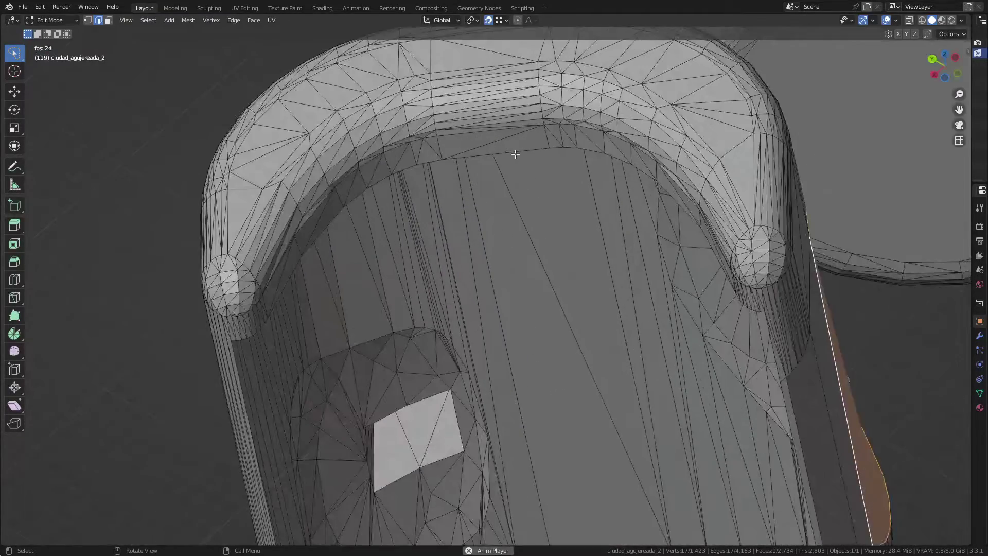
{"action": "left_click", "coordinate": [517, 154]}
{"action": "scroll", "coordinate": [554, 161], "scroll_direction": "down", "scroll_amount": 5}
{"action": "middle_click_drag", "start_coordinate": [553, 161], "coordinate": [555, 283]}
{"action": "scroll", "coordinate": [556, 283], "scroll_direction": "up", "scroll_amount": 5}
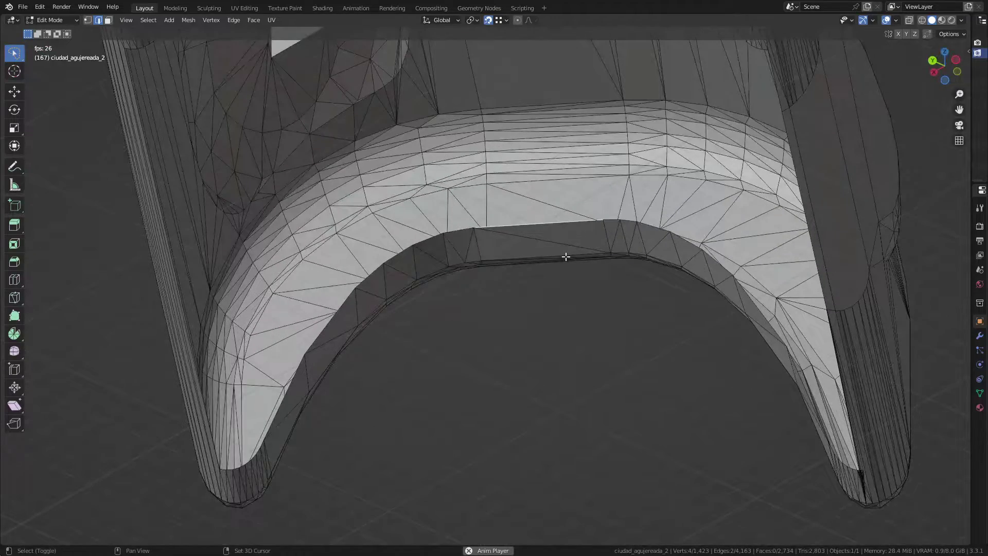
{"action": "key", "text": "f"}
{"action": "left_click", "coordinate": [338, 312]}
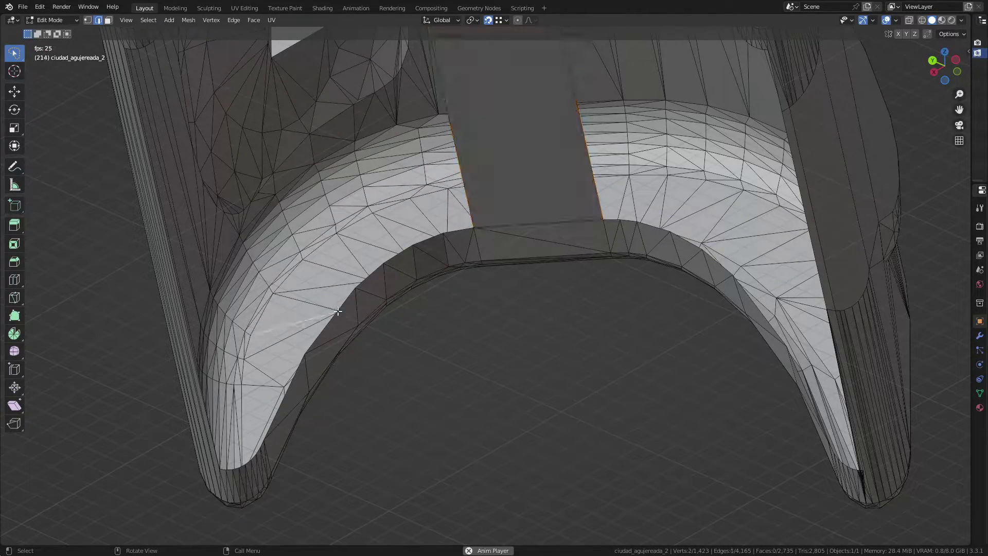
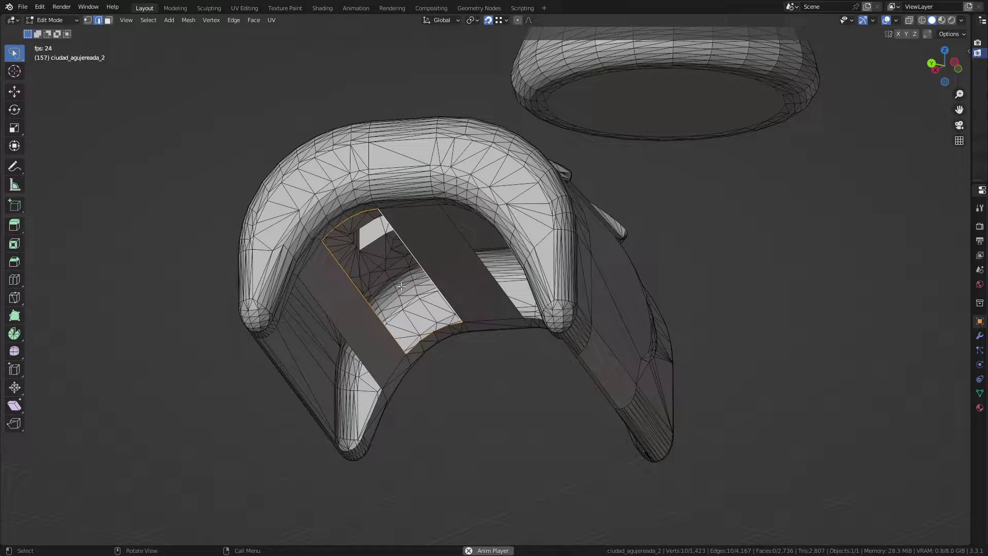
Fill the open edge loop along the house mesh's bottom strip with a new face.
{"action": "key", "text": "f"}
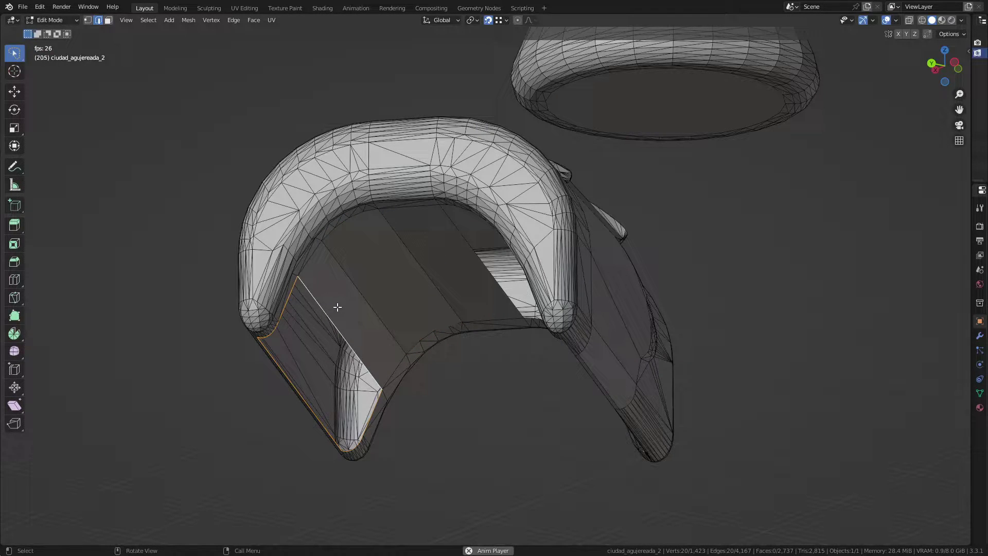
{"action": "middle_click_drag", "start_coordinate": [453, 259], "coordinate": [477, 273]}
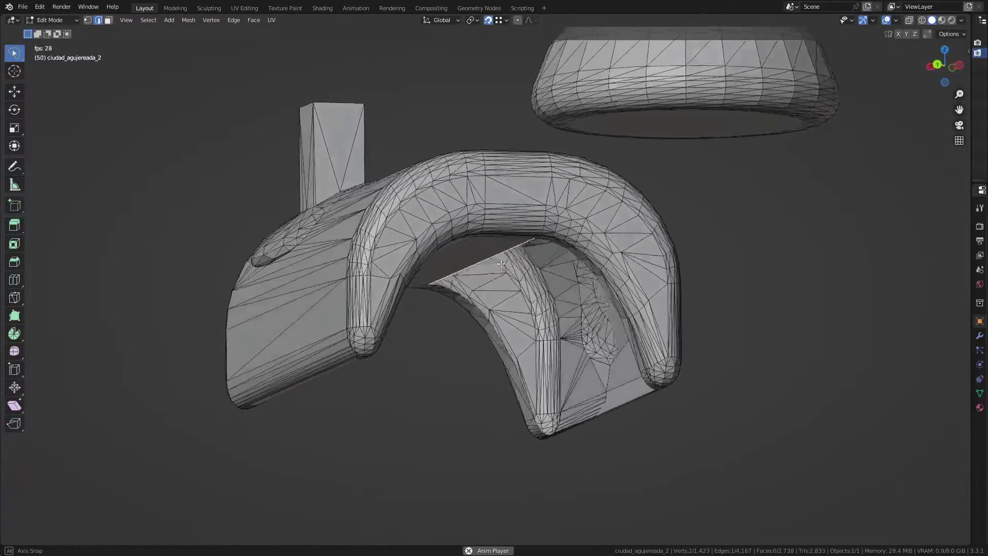
{"action": "mouse_move", "coordinate": [477, 273]}
{"action": "middle_mouse_down"}
{"action": "mouse_move", "coordinate": [625, 265]}
{"action": "mouse_move", "coordinate": [604, 296]}
{"action": "mouse_move", "coordinate": [494, 335]}
{"action": "middle_mouse_up"}
Orbit and zoom around the patch to inspect the arch's inner surface.
{"action": "scroll", "coordinate": [626, 265], "scroll_direction": "up", "scroll_amount": 5}
{"action": "scroll", "coordinate": [494, 335], "scroll_direction": "up", "scroll_amount": 4}
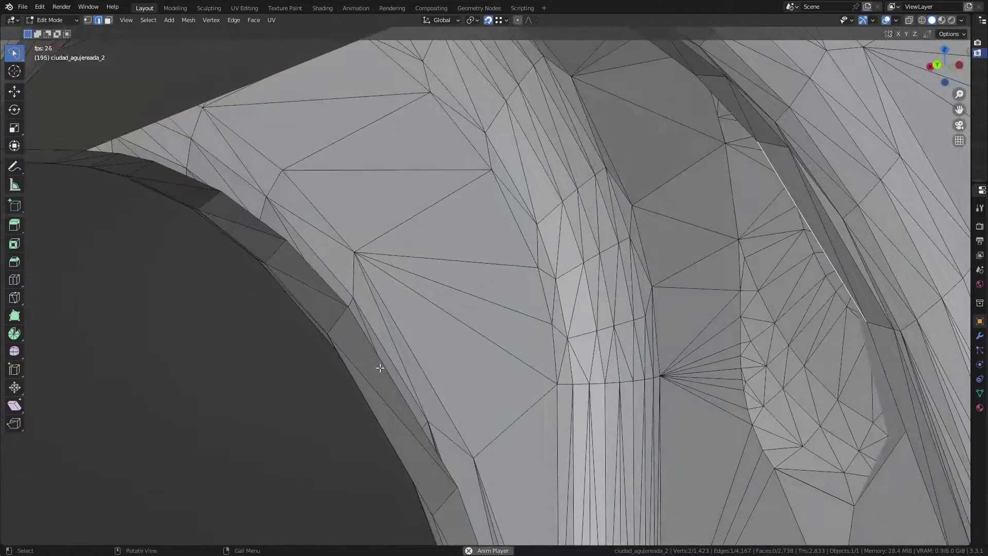
{"action": "scroll", "coordinate": [472, 323], "scroll_direction": "down", "scroll_amount": 5}
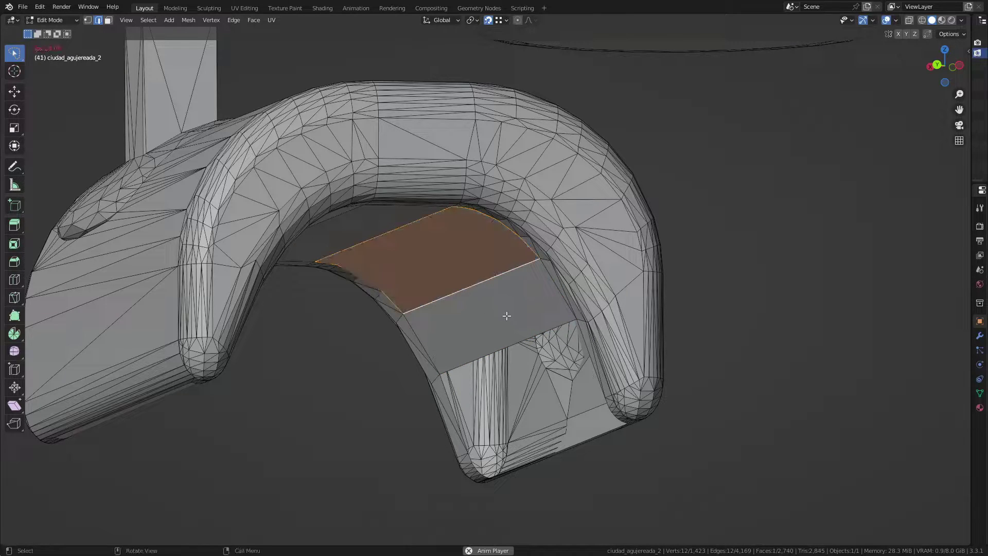
{"action": "middle_click_drag", "start_coordinate": [509, 338], "coordinate": [547, 275]}
{"action": "scroll", "coordinate": [548, 276], "scroll_direction": "up", "scroll_amount": 3}
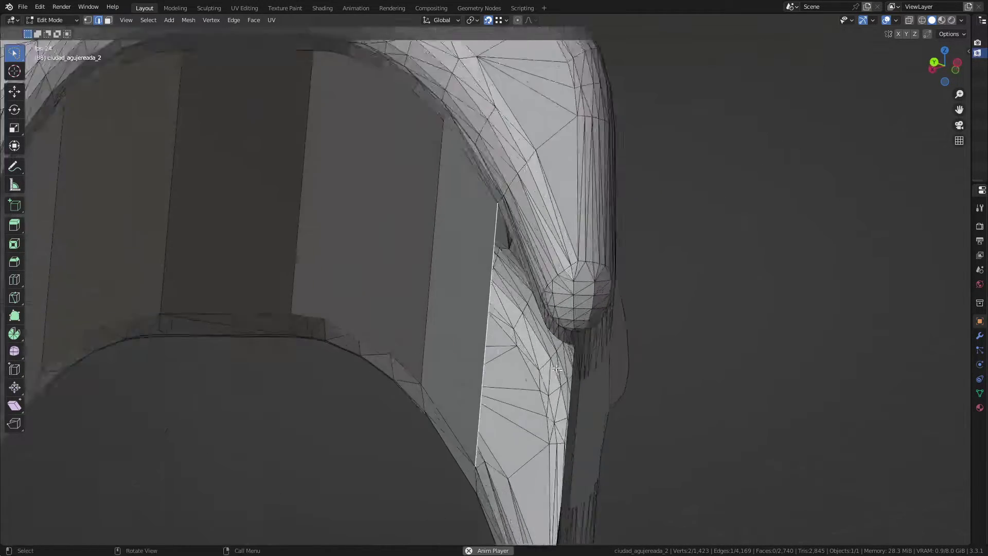
{"action": "scroll", "coordinate": [547, 275], "scroll_direction": "up", "scroll_amount": 3}
{"action": "scroll", "coordinate": [546, 229], "scroll_direction": "down", "scroll_amount": 3}
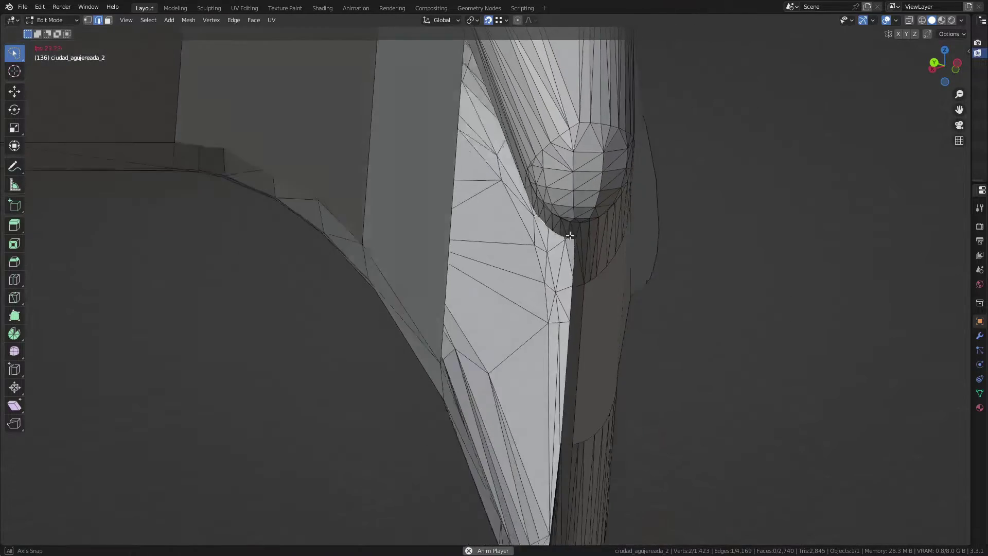
Orbit below the mesh to check the tube ends and arch for remaining gaps.
{"action": "middle_click_drag", "start_coordinate": [547, 229], "coordinate": [580, 238]}
{"action": "scroll", "coordinate": [329, 364], "scroll_direction": "up", "scroll_amount": 2}
{"action": "scroll", "coordinate": [328, 365], "scroll_direction": "up", "scroll_amount": 2}
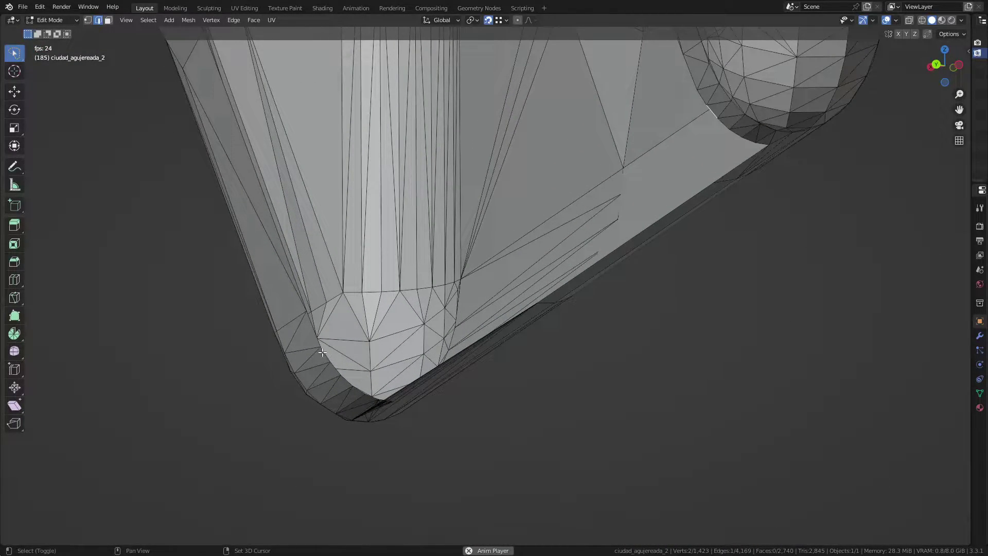
{"action": "scroll", "coordinate": [313, 348], "scroll_direction": "down", "scroll_amount": 3}
{"action": "scroll", "coordinate": [463, 243], "scroll_direction": "up", "scroll_amount": 3}
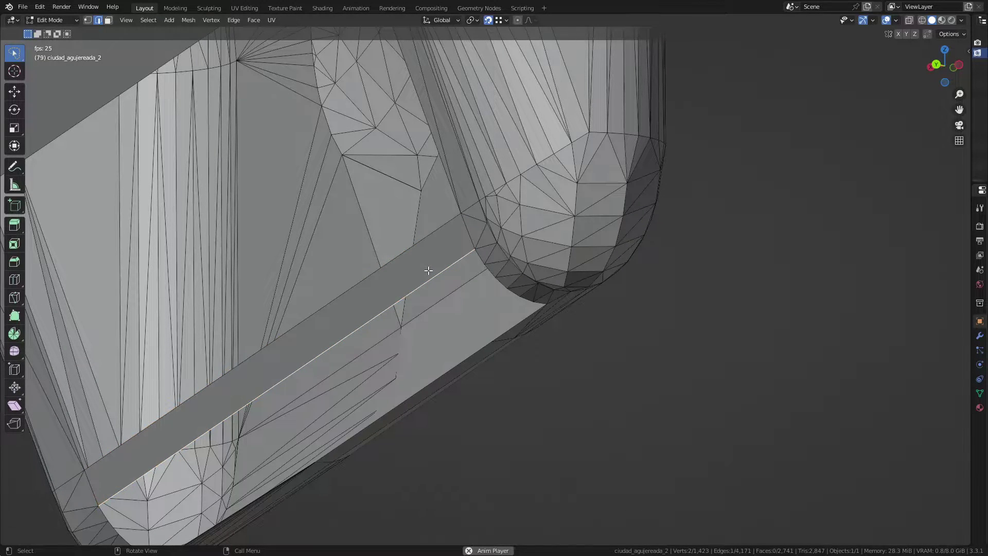
{"action": "scroll", "coordinate": [437, 270], "scroll_direction": "down", "scroll_amount": 3}
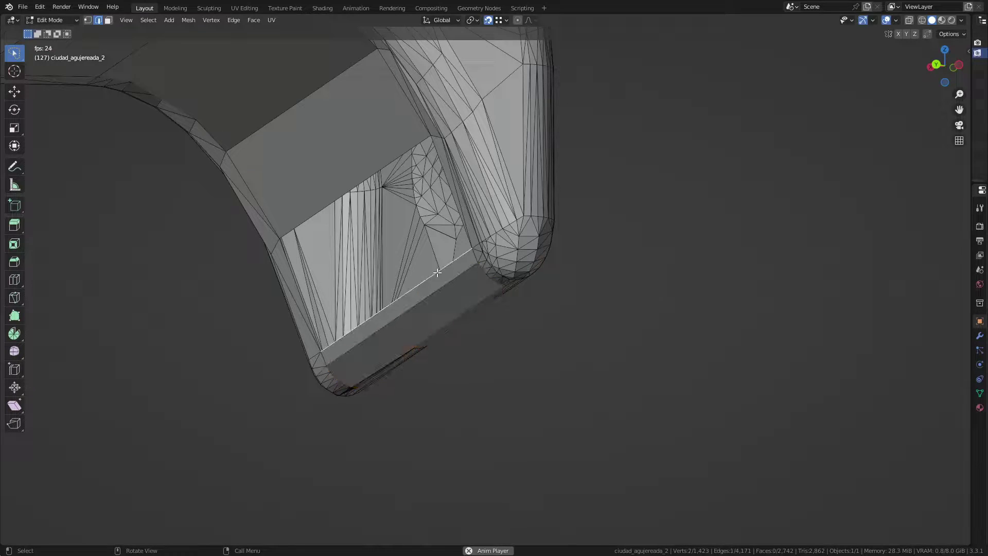
{"action": "scroll", "coordinate": [457, 292], "scroll_direction": "down", "scroll_amount": 4}
{"action": "middle_click_drag", "start_coordinate": [500, 309], "coordinate": [499, 315]}
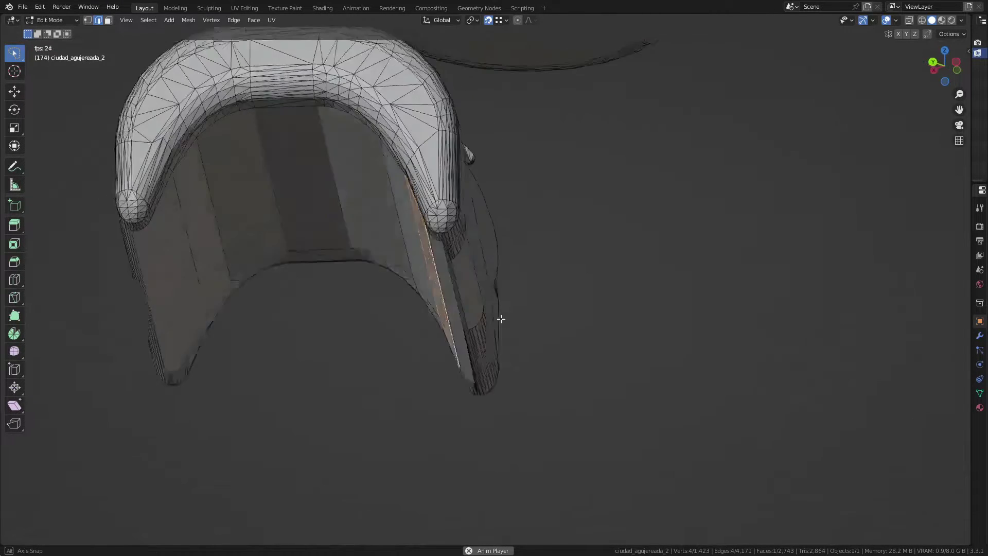
{"action": "scroll", "coordinate": [458, 301], "scroll_direction": "down", "scroll_amount": 8}
Select the whole house mesh in Face select mode and triangulate all its faces.
{"action": "key", "text": "a"}
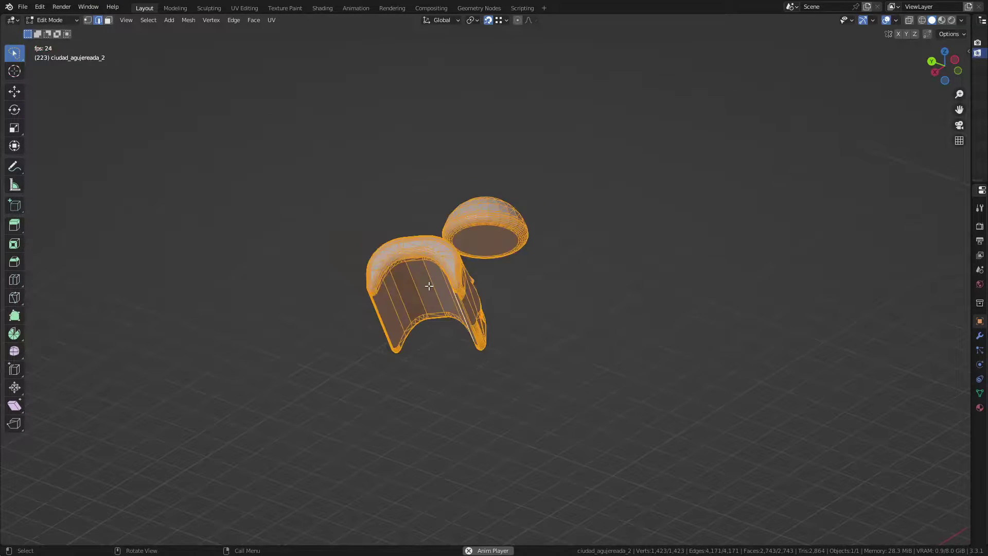
{"action": "scroll", "coordinate": [434, 291], "scroll_direction": "up", "scroll_amount": 5}
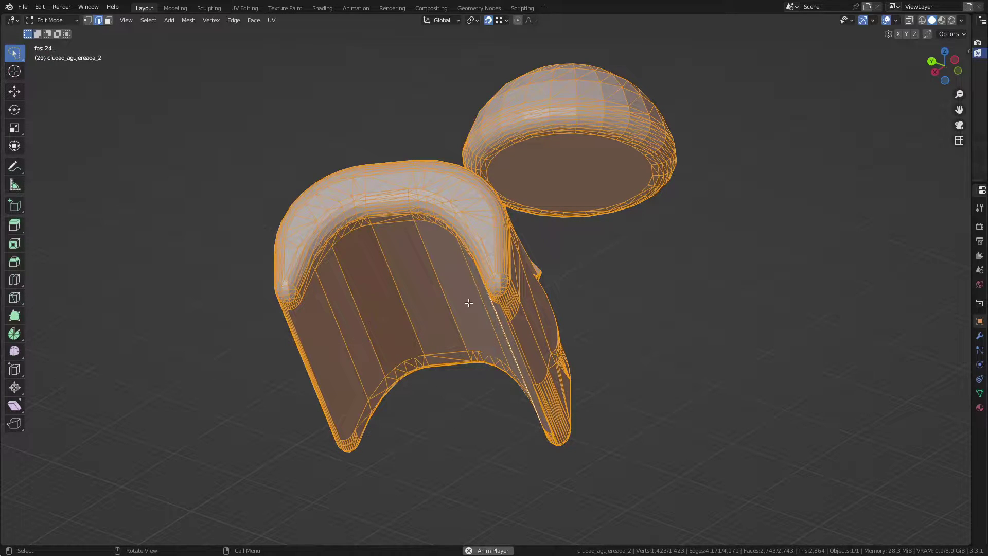
{"action": "left_click", "coordinate": [111, 22]}
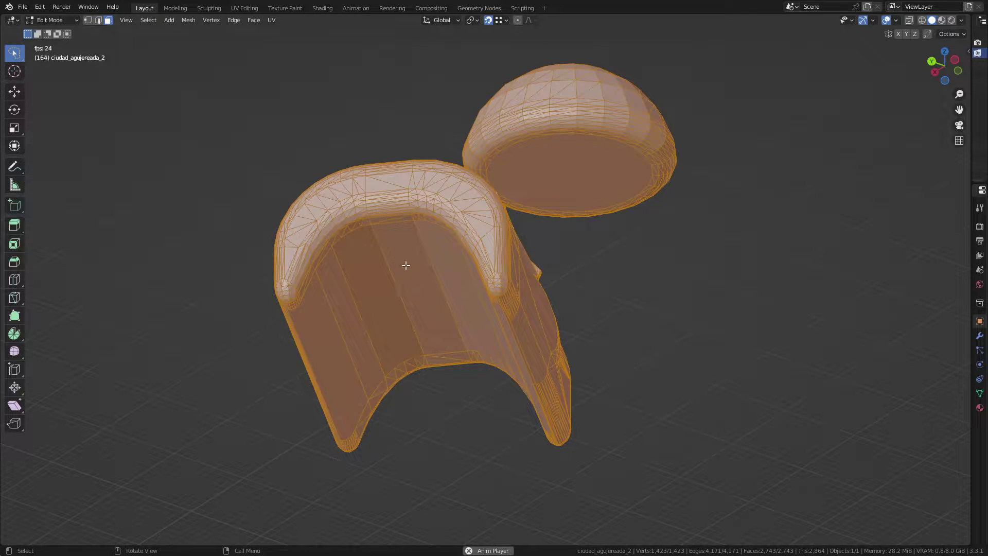
{"action": "right_click", "coordinate": [407, 259]}
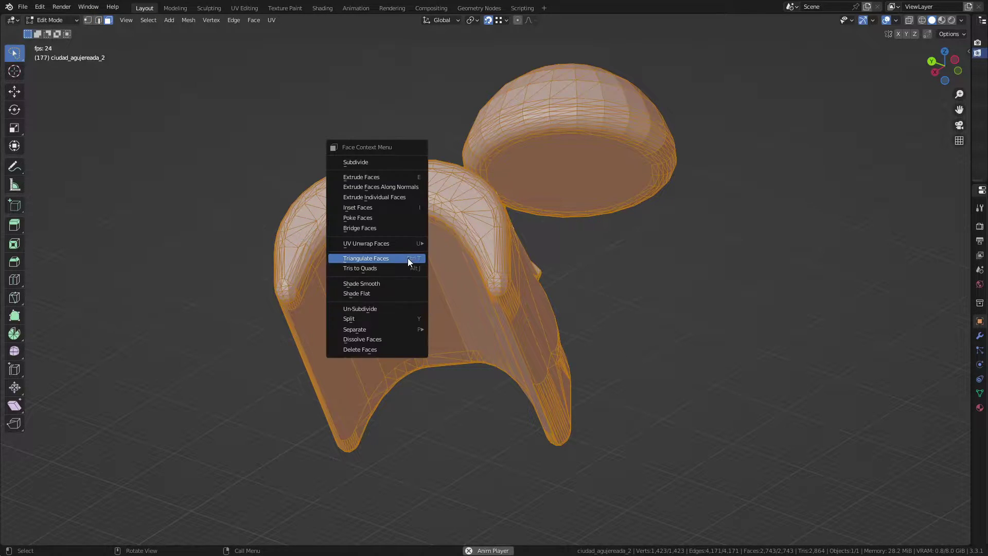
{"action": "left_click", "coordinate": [372, 259]}
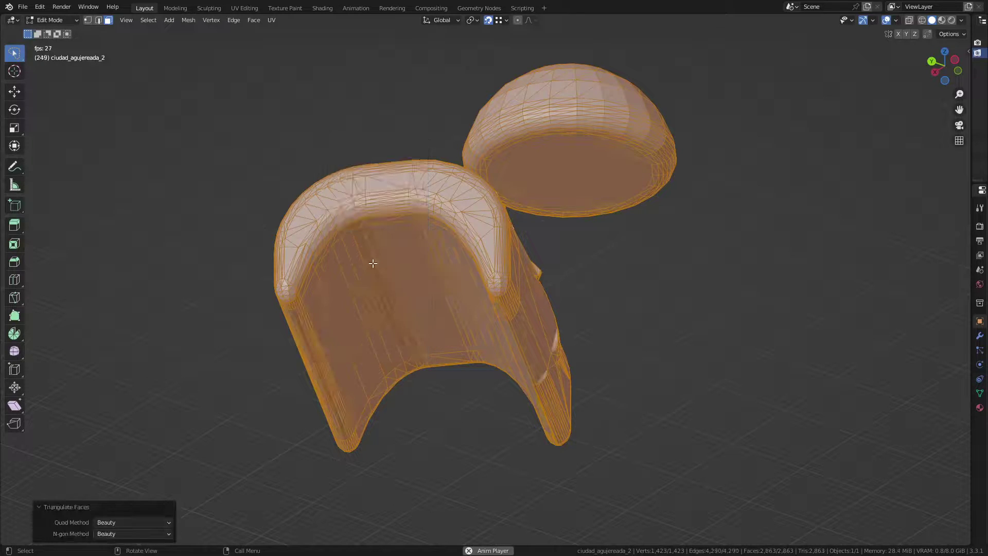
Reselect the entire mesh and merge its triangles into quads with Face > Tris to Quads.
{"action": "left_click", "coordinate": [398, 294]}
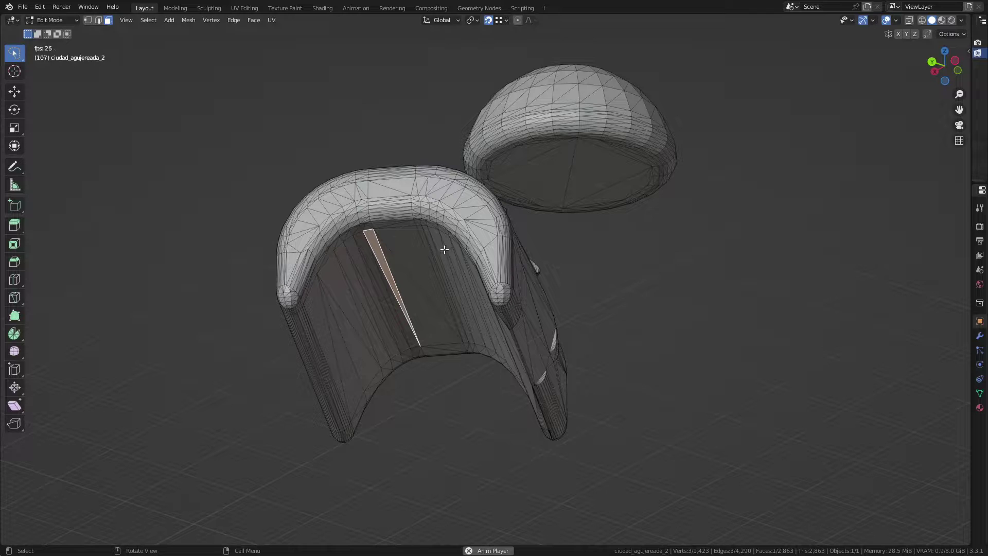
{"action": "key", "text": "a"}
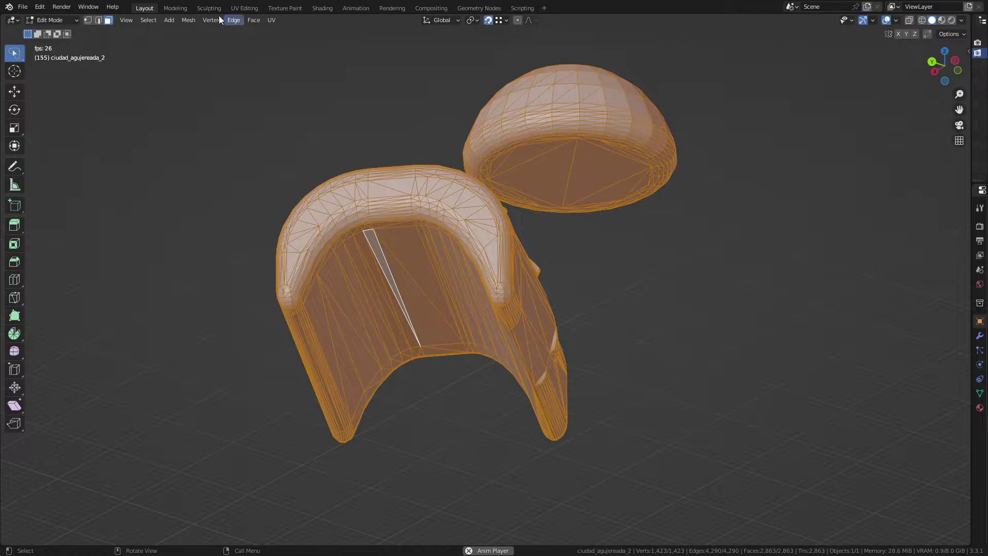
{"action": "left_click", "coordinate": [190, 21]}
{"action": "left_click", "coordinate": [252, 20]}
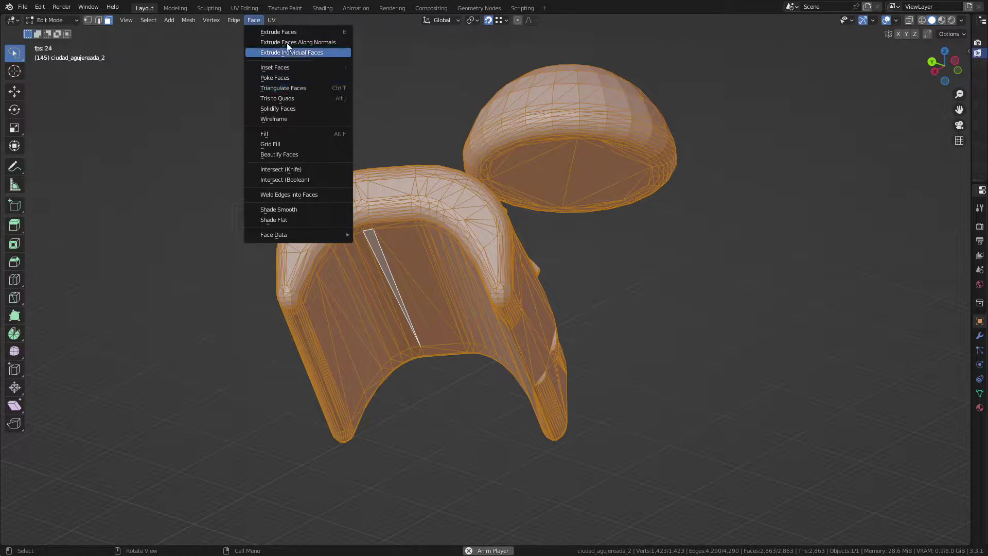
{"action": "left_click", "coordinate": [277, 100]}
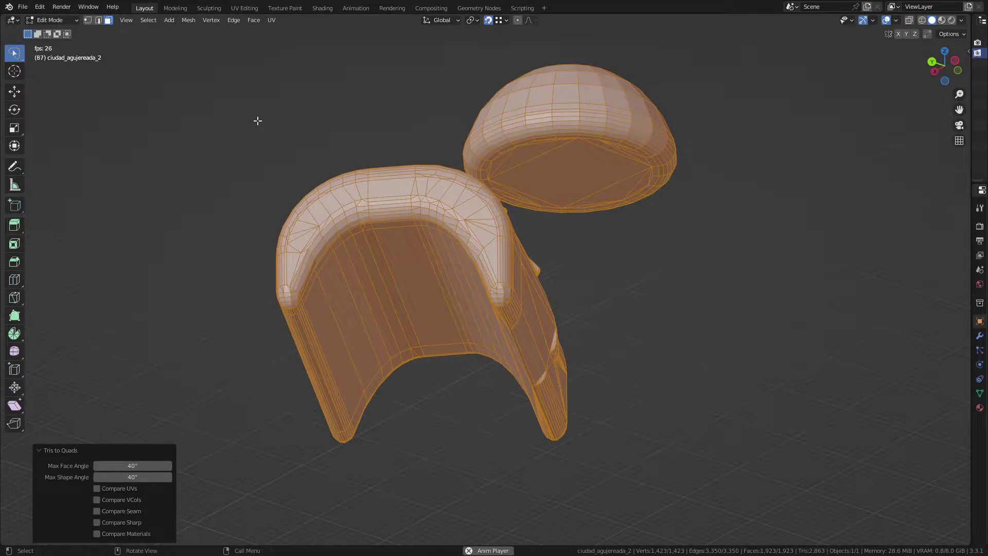
Select an inner arch face and orbit around it to inspect the quad topology.
{"action": "scroll", "coordinate": [405, 257], "scroll_direction": "up", "scroll_amount": 4}
{"action": "left_click", "coordinate": [414, 252]}
{"action": "scroll", "coordinate": [417, 249], "scroll_direction": "up", "scroll_amount": 2}
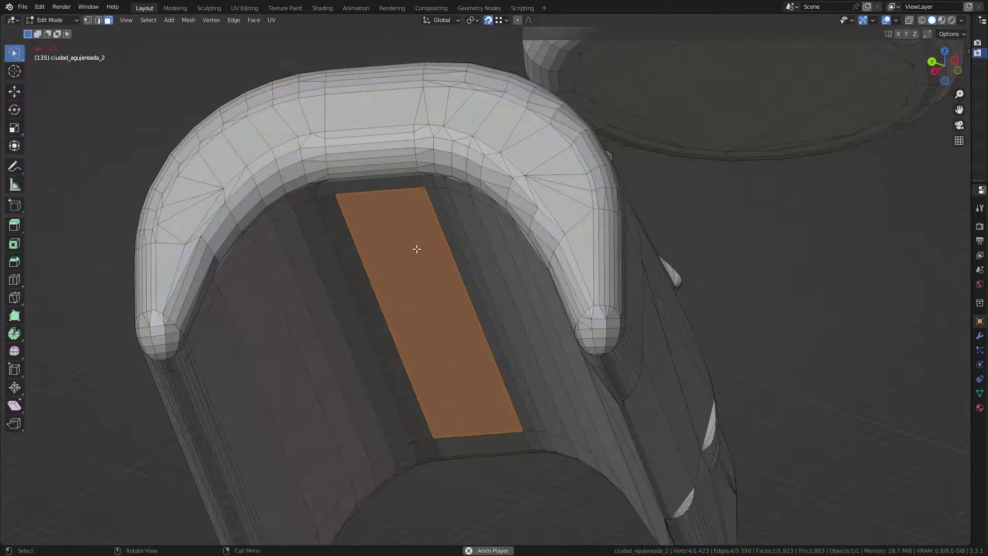
{"action": "mouse_move", "coordinate": [417, 250]}
{"action": "middle_mouse_down"}
{"action": "mouse_move", "coordinate": [402, 201]}
{"action": "mouse_move", "coordinate": [424, 213]}
{"action": "middle_mouse_up"}
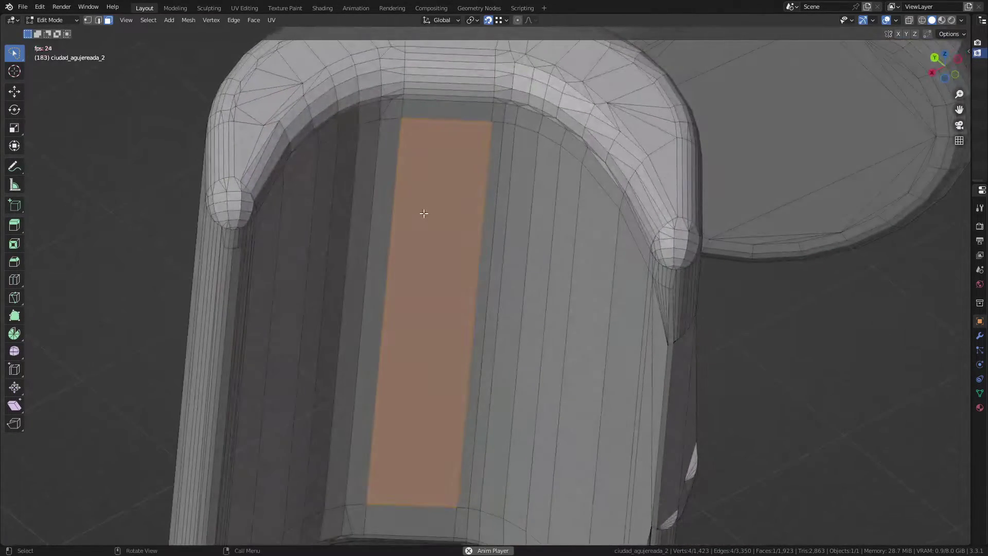
{"action": "scroll", "coordinate": [430, 165], "scroll_direction": "down", "scroll_amount": 5}
{"action": "middle_click_drag", "start_coordinate": [430, 164], "coordinate": [452, 223]}
{"action": "scroll", "coordinate": [451, 209], "scroll_direction": "down", "scroll_amount": 3}
{"action": "scroll", "coordinate": [453, 222], "scroll_direction": "up", "scroll_amount": 4}
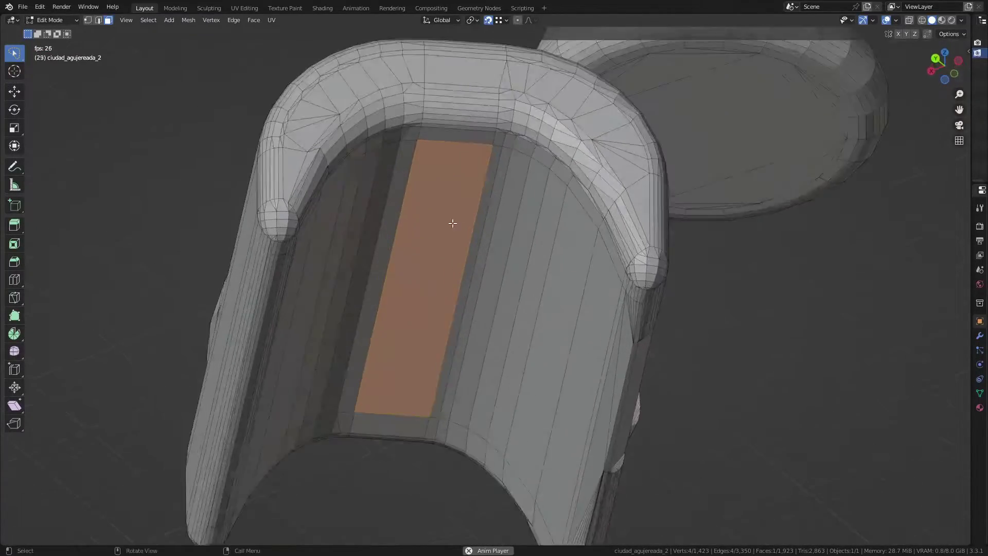
{"action": "left_click", "coordinate": [446, 224]}
{"action": "scroll", "coordinate": [481, 234], "scroll_direction": "down", "scroll_amount": 4}
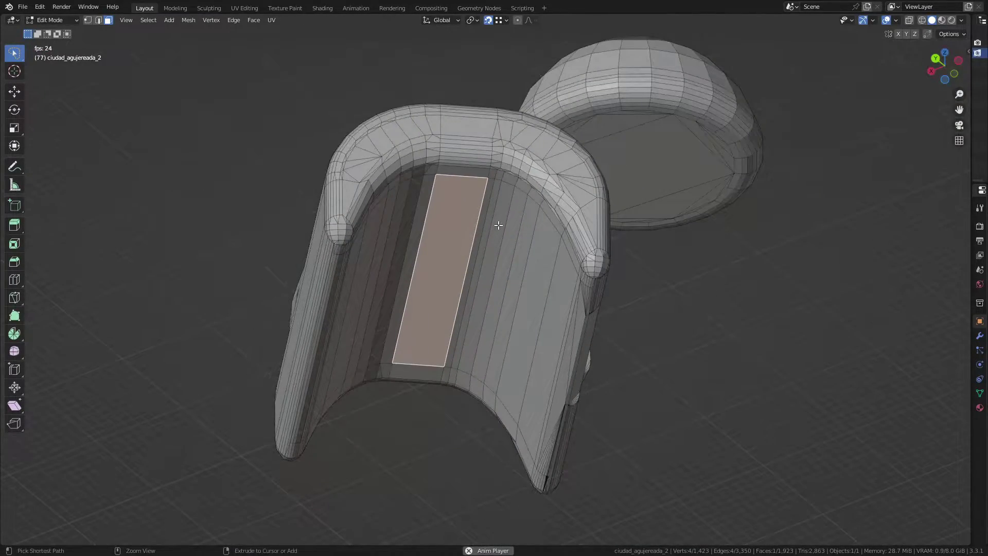
Undo the Tris to Quads conversion, clear the selection and orbit to a side view.
{"action": "key", "text": "a"}
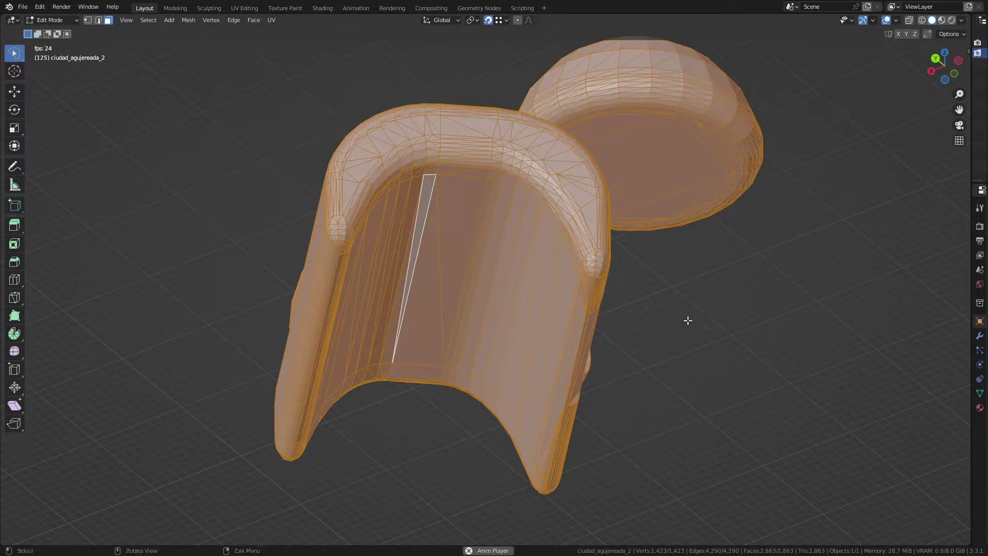
{"action": "key", "text": "alt+a"}
{"action": "mouse_move", "coordinate": [606, 280]}
{"action": "middle_mouse_down"}
{"action": "mouse_move", "coordinate": [523, 286]}
{"action": "mouse_move", "coordinate": [585, 329]}
{"action": "mouse_move", "coordinate": [442, 269]}
{"action": "middle_mouse_up"}
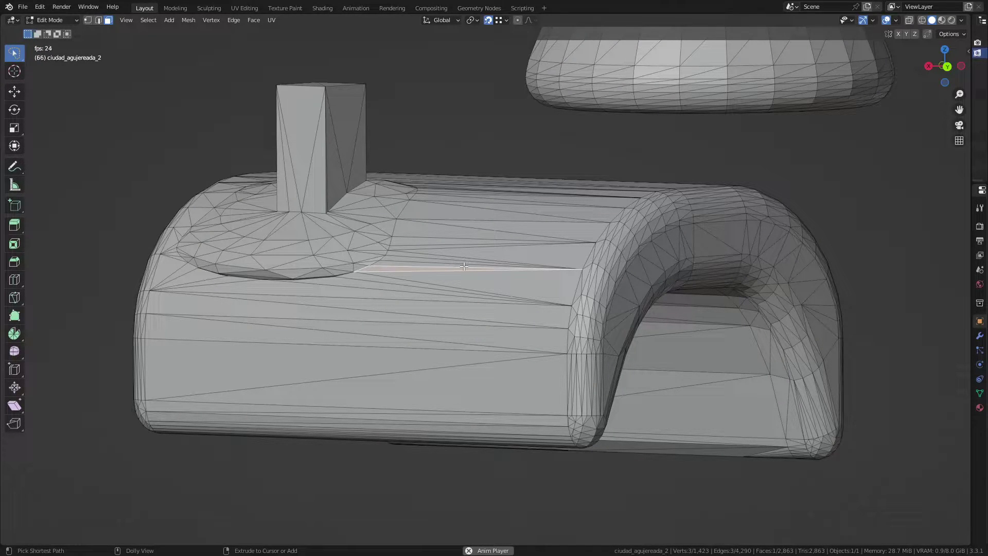
Switch to edge select and undo three steps back before the triangulation.
{"action": "key", "text": "a"}
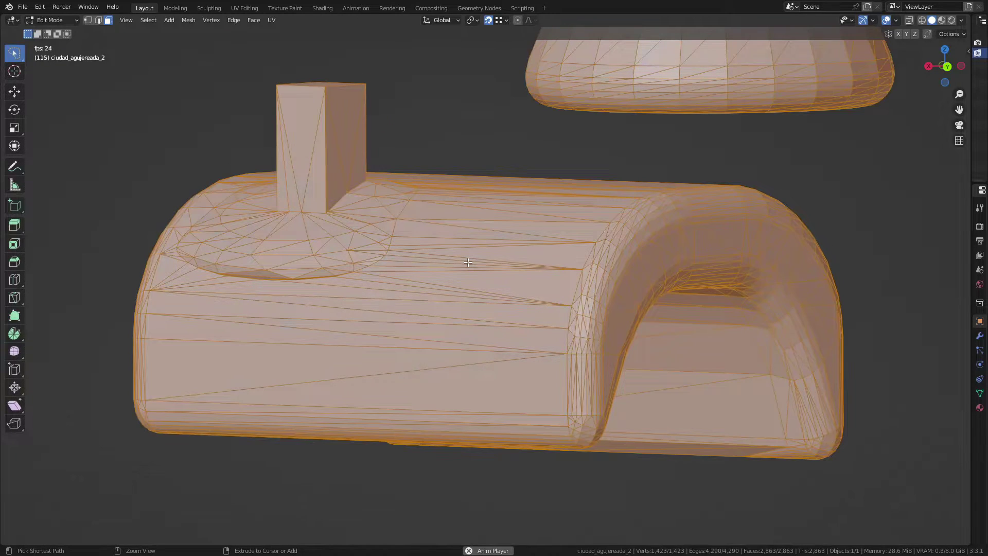
{"action": "key", "text": "2"}
{"action": "key", "text": "ctrl+z"}
{"action": "key", "text": "ctrl+z"}
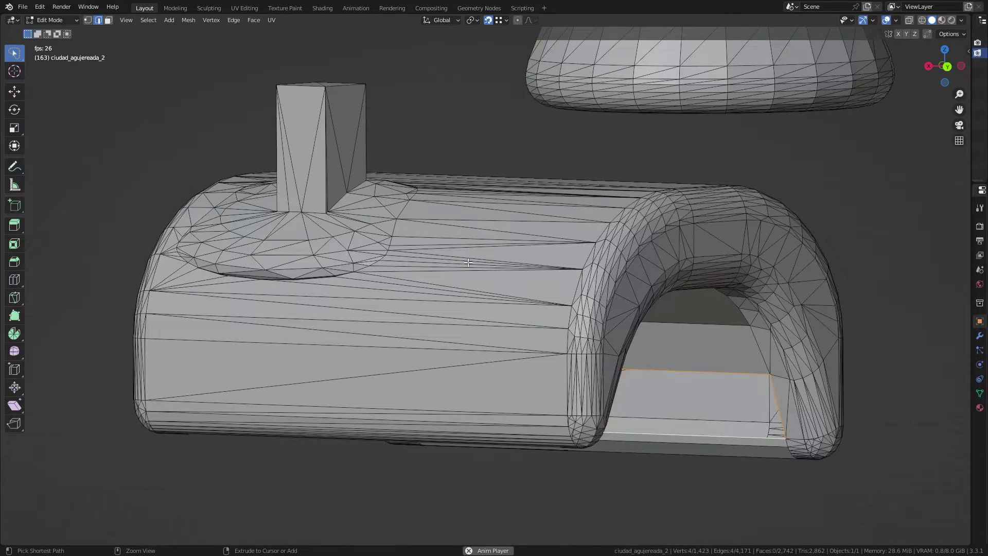
{"action": "key", "text": "ctrl+z"}
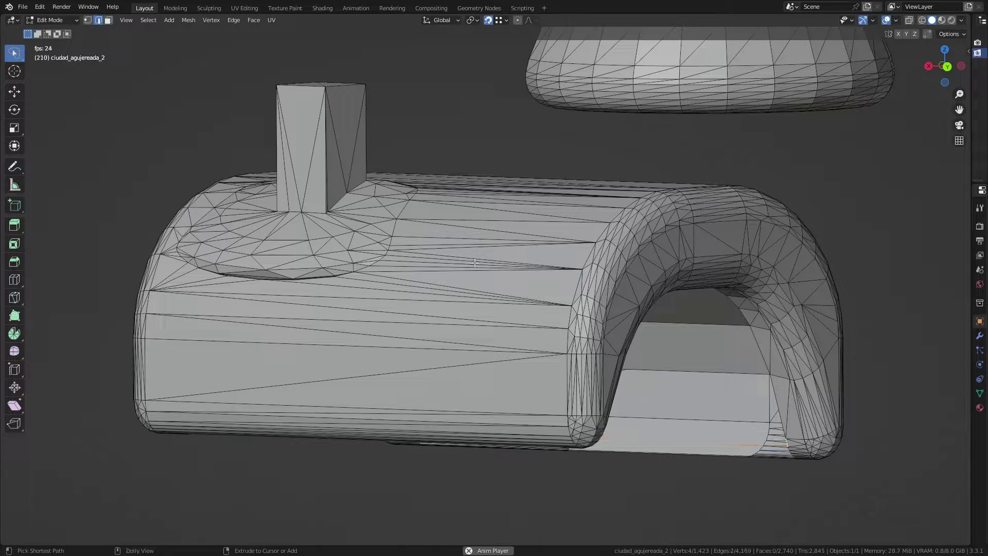
{"action": "key", "text": "ctrl+z"}
{"action": "key", "text": "ctrl+z"}
{"action": "key", "text": "ctrl+z"}
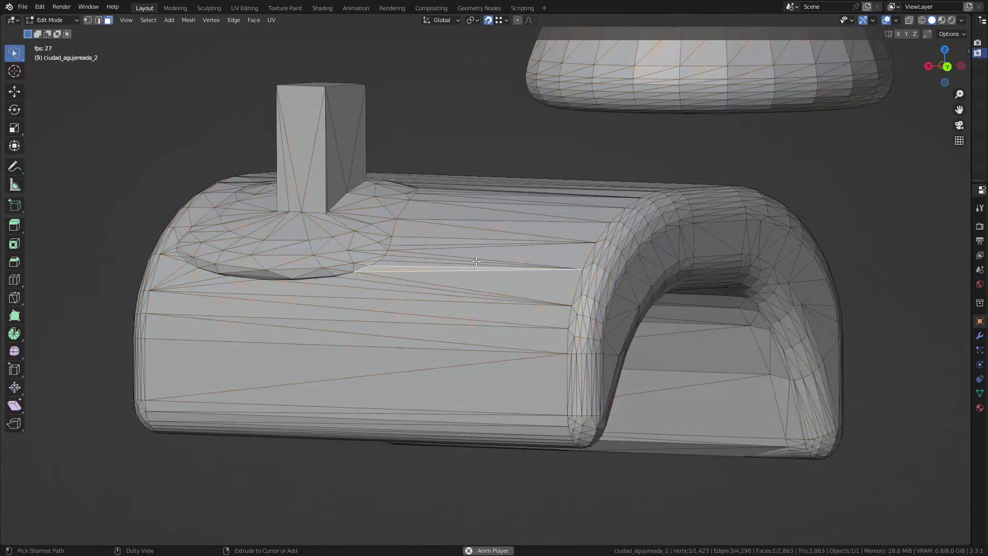
{"action": "scroll", "coordinate": [478, 259], "scroll_direction": "down", "scroll_amount": 3}
Merge the whole mesh's triangles into quads again, then view the roof from above.
{"action": "key", "text": "a"}
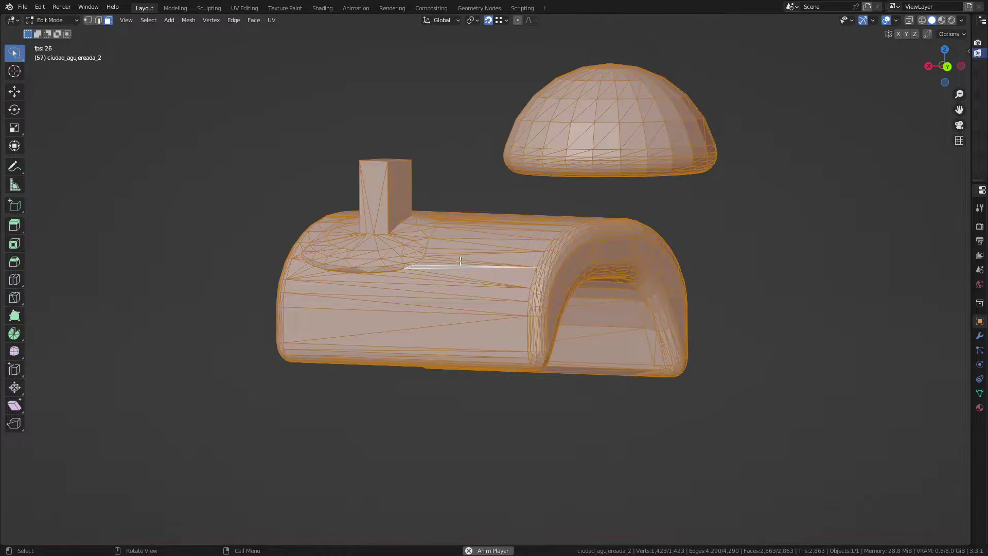
{"action": "left_click", "coordinate": [255, 20]}
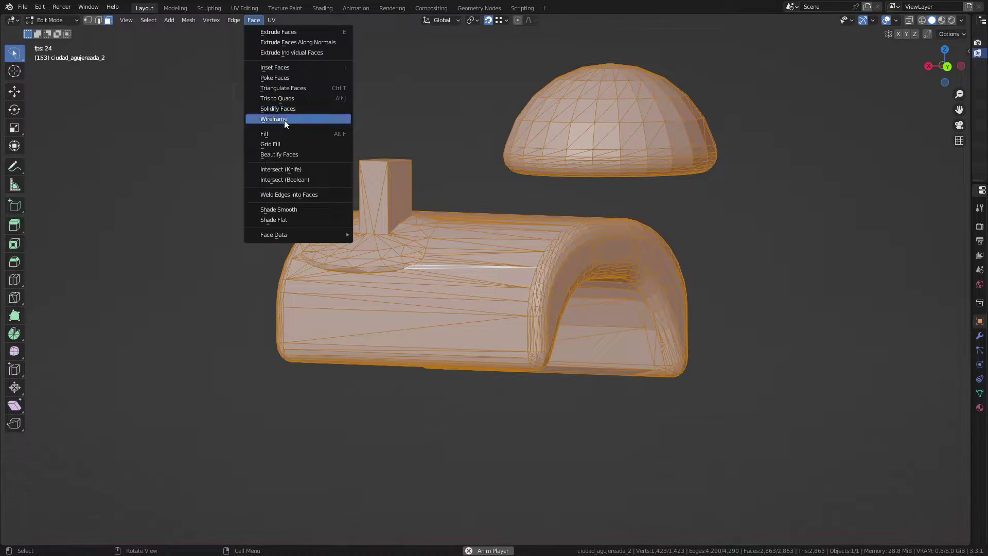
{"action": "left_click", "coordinate": [283, 97]}
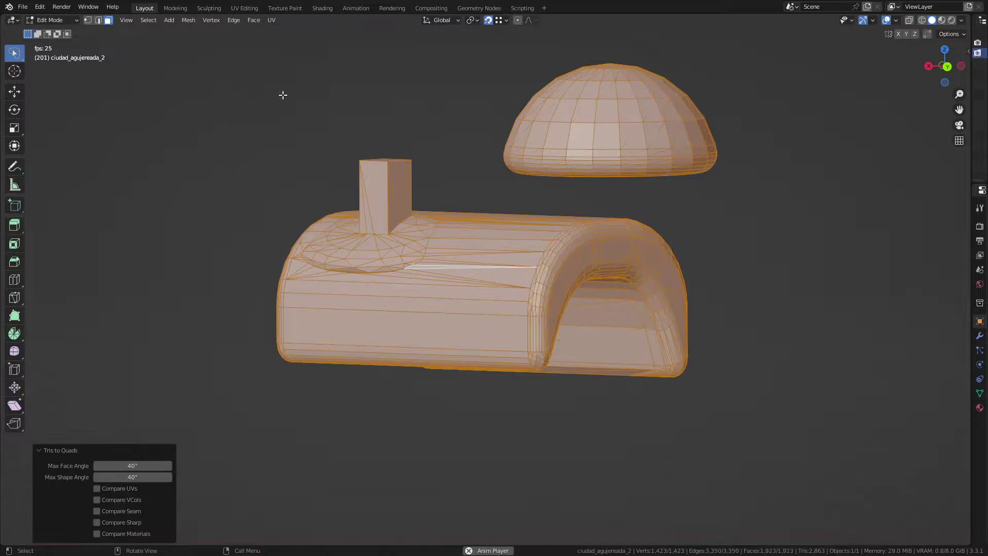
{"action": "left_click", "coordinate": [475, 233]}
{"action": "mouse_move", "coordinate": [475, 233]}
{"action": "middle_mouse_down"}
{"action": "mouse_move", "coordinate": [607, 232]}
{"action": "mouse_move", "coordinate": [697, 267]}
{"action": "middle_mouse_up"}
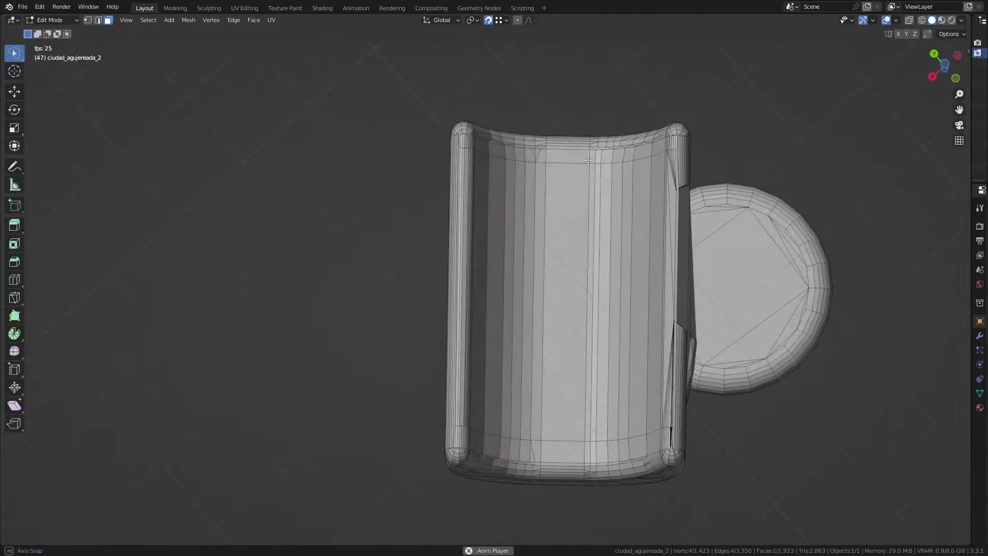
Orbit close to the mesh edge and select the corner quad and thin sliver faces.
{"action": "scroll", "coordinate": [696, 267], "scroll_direction": "up", "scroll_amount": 5}
{"action": "mouse_move", "coordinate": [697, 266]}
{"action": "middle_mouse_down"}
{"action": "mouse_move", "coordinate": [609, 215]}
{"action": "mouse_move", "coordinate": [529, 205]}
{"action": "mouse_move", "coordinate": [556, 196]}
{"action": "mouse_move", "coordinate": [540, 232]}
{"action": "mouse_move", "coordinate": [374, 232]}
{"action": "middle_mouse_up"}
{"action": "scroll", "coordinate": [309, 216], "scroll_direction": "up", "scroll_amount": 2}
{"action": "scroll", "coordinate": [281, 206], "scroll_direction": "up", "scroll_amount": 2}
{"action": "left_click", "coordinate": [281, 205]}
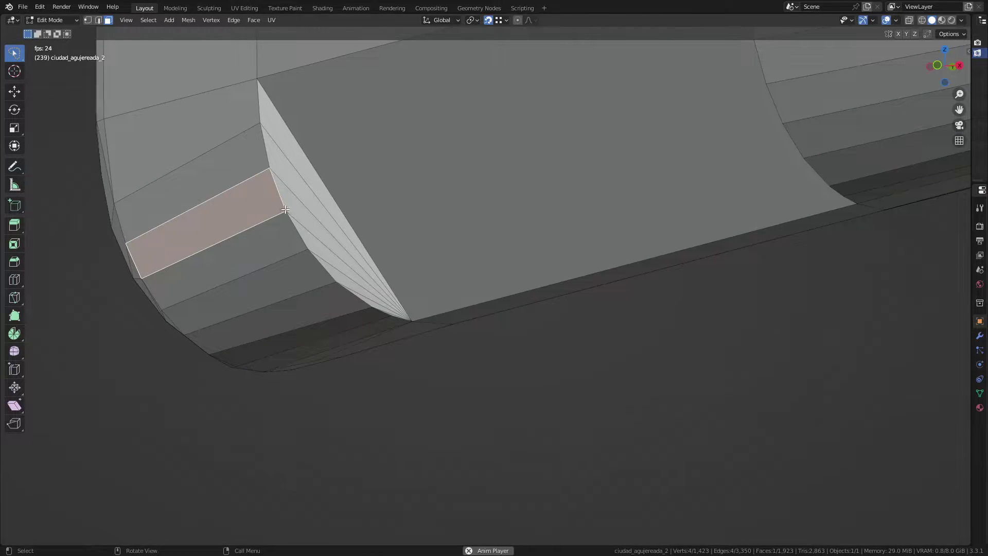
{"action": "mouse_move", "coordinate": [287, 208]}
{"action": "middle_mouse_down"}
{"action": "mouse_move", "coordinate": [471, 205]}
{"action": "mouse_move", "coordinate": [407, 216]}
{"action": "mouse_move", "coordinate": [465, 245]}
{"action": "mouse_move", "coordinate": [481, 285]}
{"action": "middle_mouse_up"}
{"action": "left_click", "coordinate": [406, 216]}
{"action": "scroll", "coordinate": [481, 284], "scroll_direction": "down", "scroll_amount": 2}
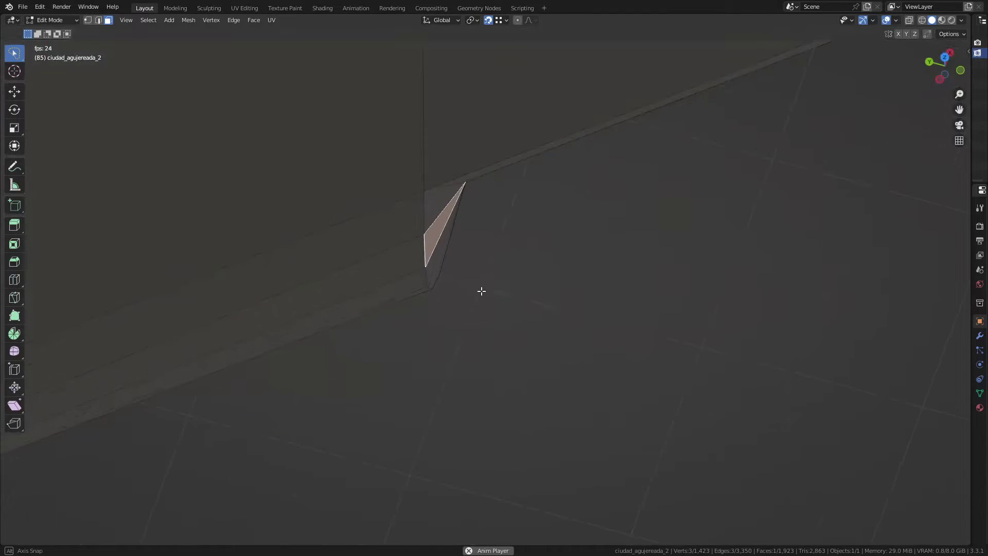
{"action": "scroll", "coordinate": [480, 289], "scroll_direction": "up", "scroll_amount": 2}
{"action": "scroll", "coordinate": [453, 268], "scroll_direction": "down", "scroll_amount": 5}
{"action": "scroll", "coordinate": [413, 260], "scroll_direction": "down", "scroll_amount": 3}
{"action": "mouse_move", "coordinate": [412, 260]}
{"action": "middle_mouse_down"}
{"action": "mouse_move", "coordinate": [497, 277]}
{"action": "mouse_move", "coordinate": [481, 223]}
{"action": "mouse_move", "coordinate": [432, 235]}
{"action": "middle_mouse_up"}
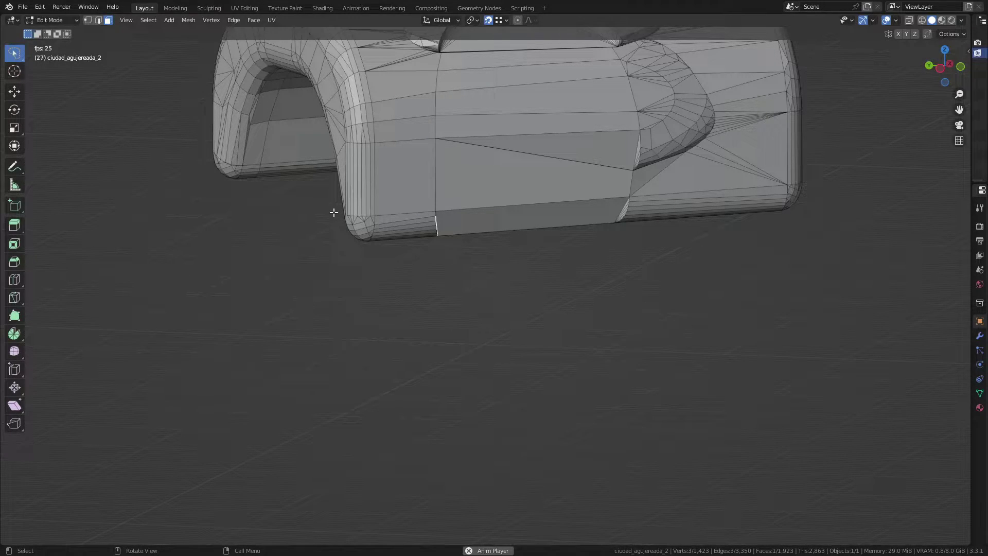
{"action": "scroll", "coordinate": [619, 196], "scroll_direction": "up", "scroll_amount": 3}
{"action": "scroll", "coordinate": [613, 290], "scroll_direction": "up", "scroll_amount": 1}
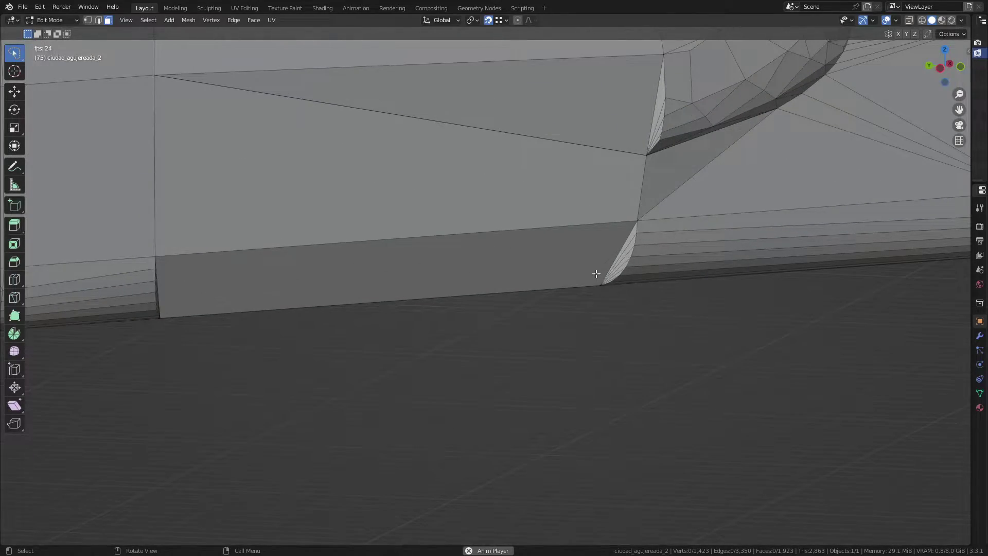
Select the long bottom strip face, view the roof from above and deselect all.
{"action": "left_click", "coordinate": [596, 274]}
{"action": "mouse_move", "coordinate": [597, 272]}
{"action": "middle_mouse_down"}
{"action": "mouse_move", "coordinate": [674, 254]}
{"action": "mouse_move", "coordinate": [673, 221]}
{"action": "middle_mouse_up"}
{"action": "scroll", "coordinate": [673, 221], "scroll_direction": "up", "scroll_amount": 5}
{"action": "scroll", "coordinate": [640, 260], "scroll_direction": "up", "scroll_amount": 3}
{"action": "scroll", "coordinate": [634, 254], "scroll_direction": "up", "scroll_amount": 2}
{"action": "key", "text": "alt+a"}
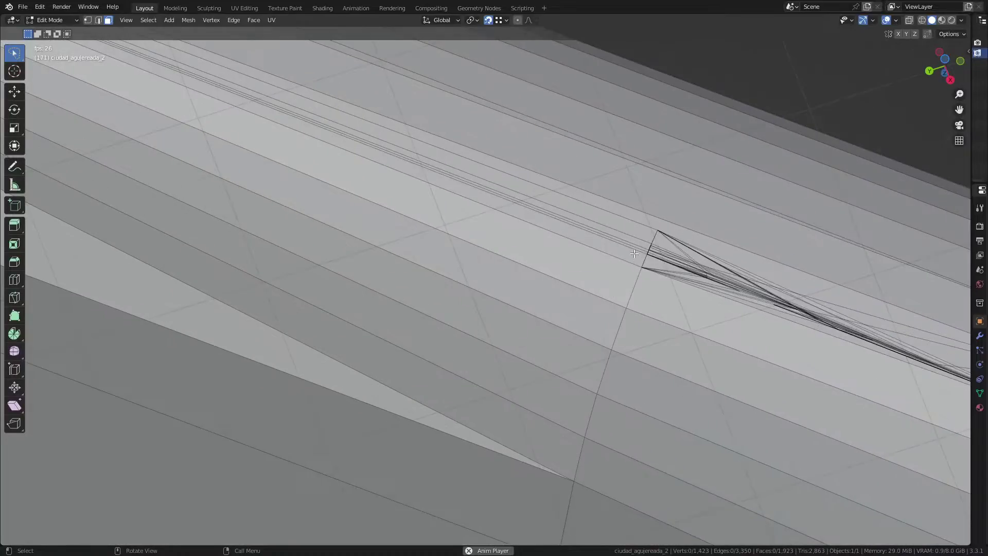
{"action": "scroll", "coordinate": [646, 271], "scroll_direction": "down", "scroll_amount": 5}
{"action": "mouse_move", "coordinate": [645, 271]}
{"action": "middle_mouse_down"}
{"action": "mouse_move", "coordinate": [486, 205]}
{"action": "mouse_move", "coordinate": [472, 243]}
{"action": "mouse_move", "coordinate": [485, 233]}
{"action": "mouse_move", "coordinate": [494, 164]}
{"action": "mouse_move", "coordinate": [576, 170]}
{"action": "mouse_move", "coordinate": [530, 154]}
{"action": "mouse_move", "coordinate": [538, 152]}
{"action": "mouse_move", "coordinate": [527, 142]}
{"action": "mouse_move", "coordinate": [544, 150]}
{"action": "middle_mouse_up"}
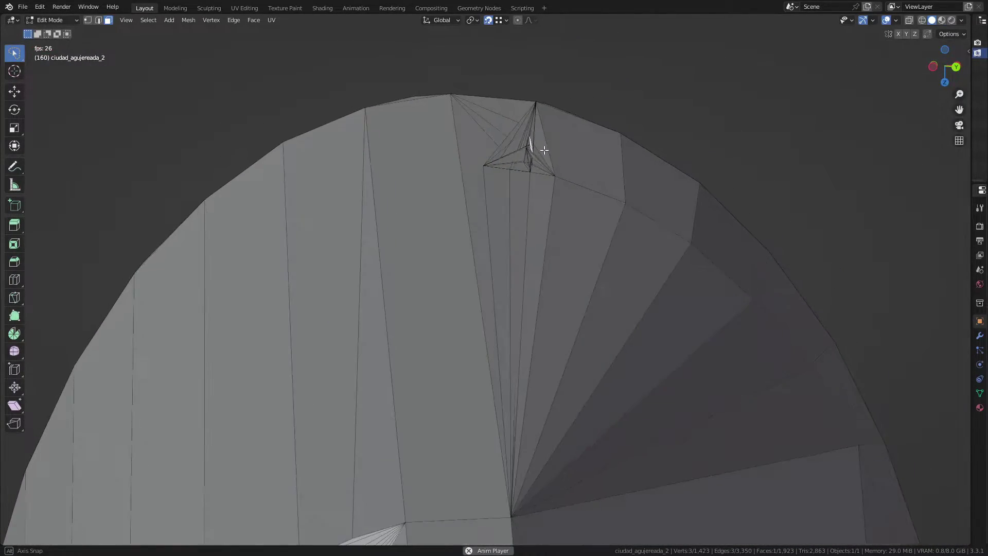
{"action": "scroll", "coordinate": [438, 211], "scroll_direction": "down", "scroll_amount": 3}
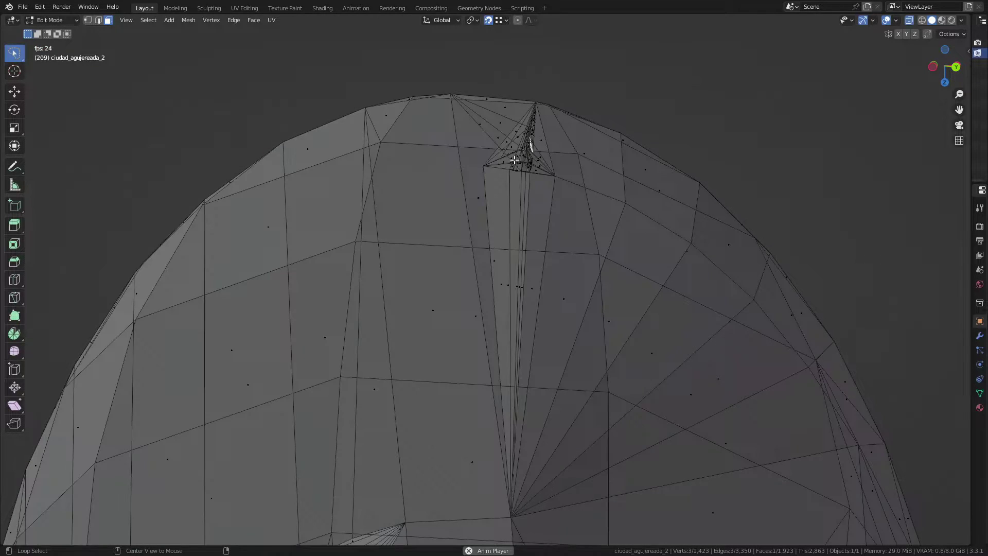
{"action": "scroll", "coordinate": [499, 197], "scroll_direction": "up", "scroll_amount": 6}
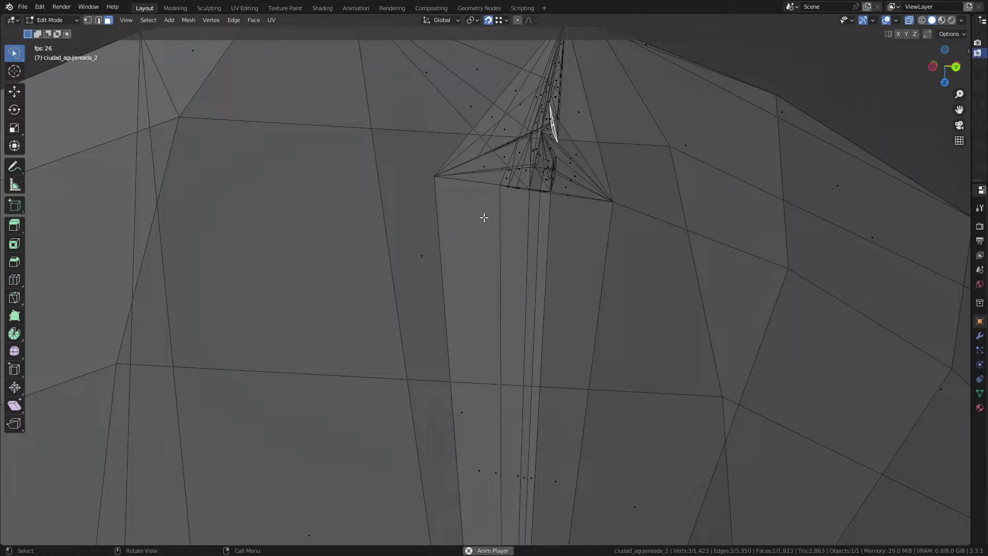
Lasso-select the tangled spike vertices on the roof's curved edge and delete them.
{"action": "left_click", "coordinate": [429, 181]}
{"action": "mouse_move", "coordinate": [428, 181]}
{"action": "middle_mouse_down"}
{"action": "mouse_move", "coordinate": [456, 183]}
{"action": "mouse_move", "coordinate": [432, 199]}
{"action": "mouse_move", "coordinate": [439, 185]}
{"action": "mouse_move", "coordinate": [503, 184]}
{"action": "middle_mouse_up"}
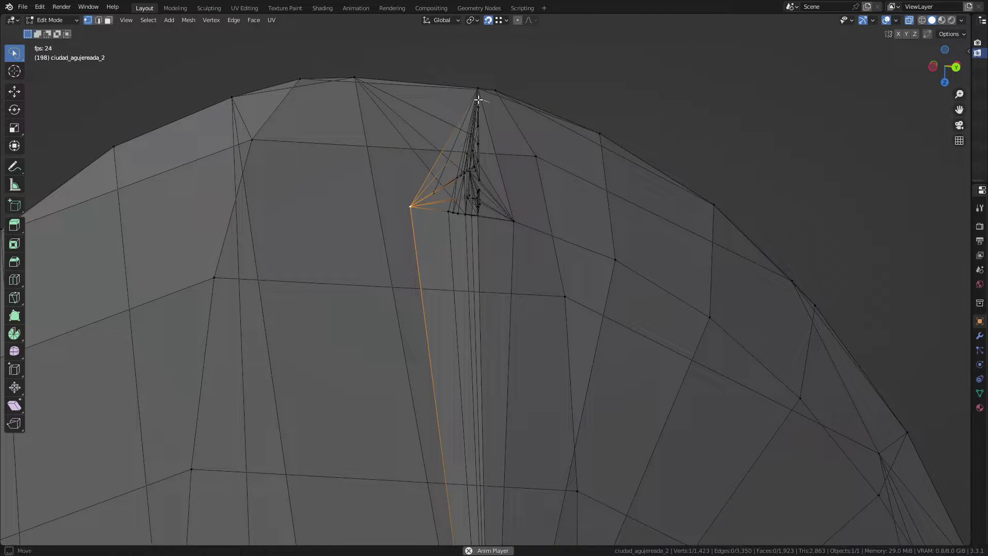
{"action": "mouse_move", "coordinate": [414, 215]}
{"action": "left_mouse_down"}
{"action": "mouse_move", "coordinate": [509, 244]}
{"action": "mouse_move", "coordinate": [527, 227]}
{"action": "left_mouse_up"}
{"action": "key", "text": "x"}
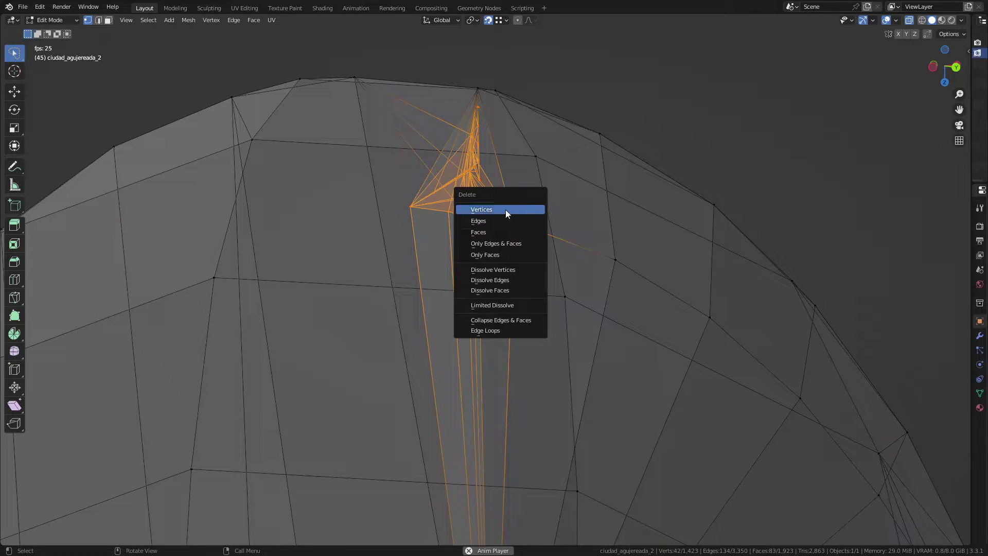
{"action": "left_click", "coordinate": [506, 209]}
{"action": "scroll", "coordinate": [502, 228], "scroll_direction": "down", "scroll_amount": 3}
{"action": "left_click", "coordinate": [530, 180]}
{"action": "mouse_move", "coordinate": [530, 180]}
{"action": "middle_mouse_down"}
{"action": "mouse_move", "coordinate": [523, 194]}
{"action": "mouse_move", "coordinate": [592, 236]}
{"action": "mouse_move", "coordinate": [603, 224]}
{"action": "mouse_move", "coordinate": [552, 236]}
{"action": "mouse_move", "coordinate": [490, 199]}
{"action": "mouse_move", "coordinate": [486, 255]}
{"action": "mouse_move", "coordinate": [452, 260]}
{"action": "mouse_move", "coordinate": [487, 260]}
{"action": "middle_mouse_up"}
Orbit around the roof mesh looking for gaps and select a thin sliver face on the edge.
{"action": "scroll", "coordinate": [488, 261], "scroll_direction": "up", "scroll_amount": 2}
{"action": "scroll", "coordinate": [664, 233], "scroll_direction": "up", "scroll_amount": 3}
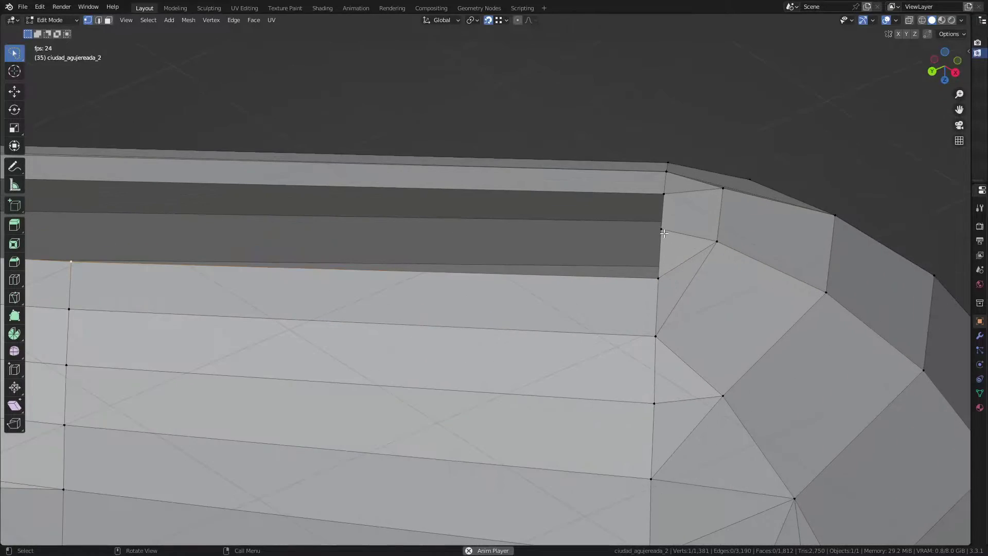
{"action": "mouse_move", "coordinate": [664, 233]}
{"action": "middle_mouse_down"}
{"action": "mouse_move", "coordinate": [591, 227]}
{"action": "mouse_move", "coordinate": [672, 252]}
{"action": "mouse_move", "coordinate": [554, 265]}
{"action": "mouse_move", "coordinate": [524, 255]}
{"action": "middle_mouse_up"}
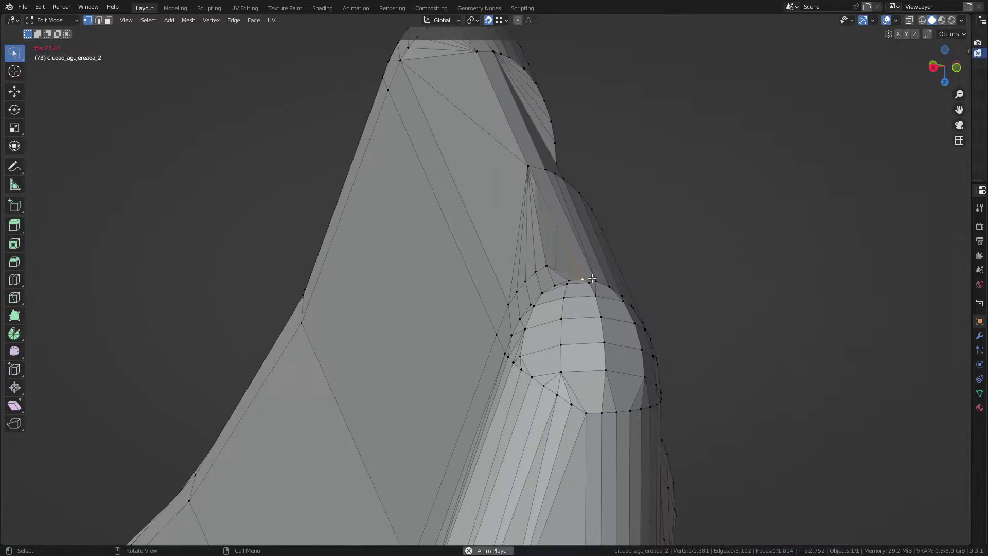
{"action": "middle_click_drag", "start_coordinate": [618, 248], "coordinate": [740, 257]}
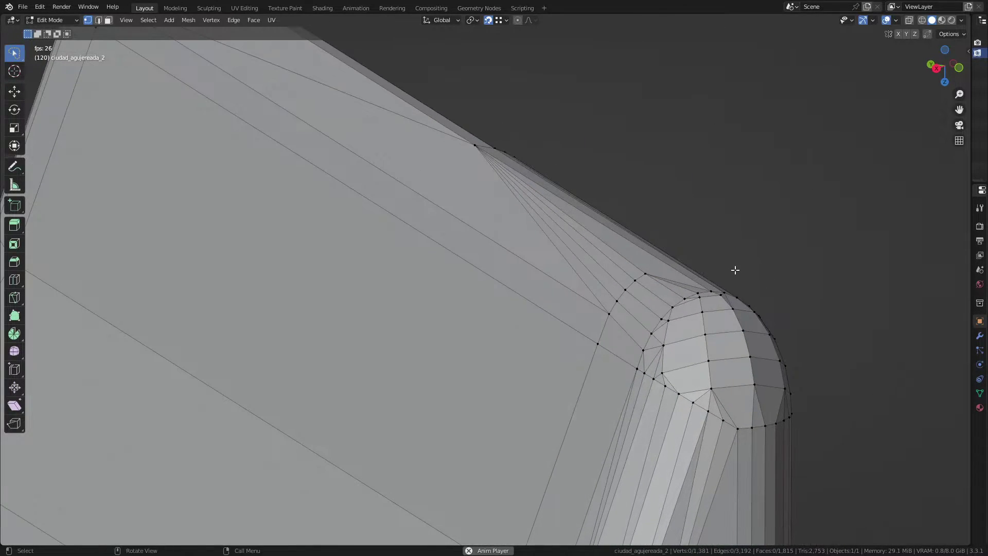
{"action": "middle_click_drag", "start_coordinate": [721, 285], "coordinate": [699, 304], "text": "alt"}
{"action": "left_click", "coordinate": [695, 308]}
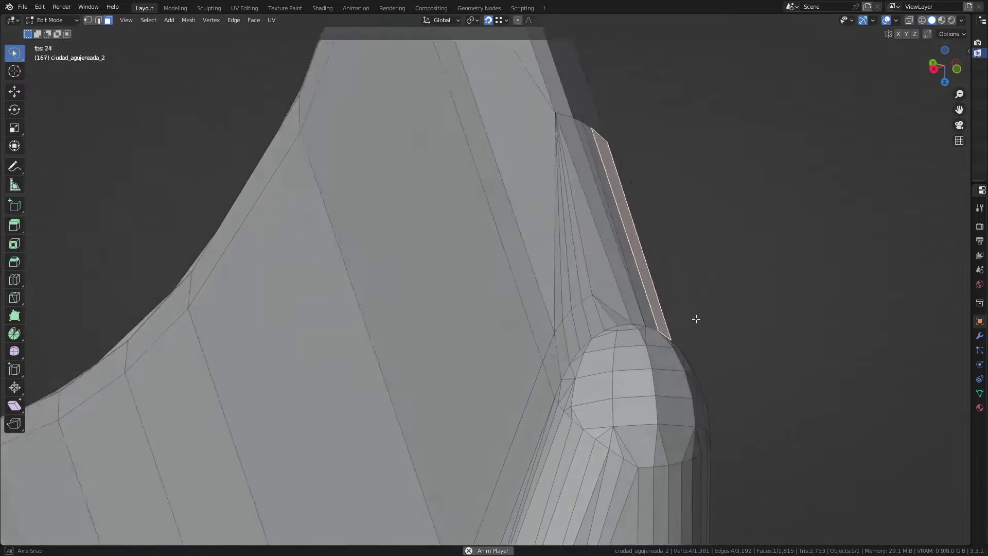
{"action": "scroll", "coordinate": [635, 274], "scroll_direction": "down", "scroll_amount": 5}
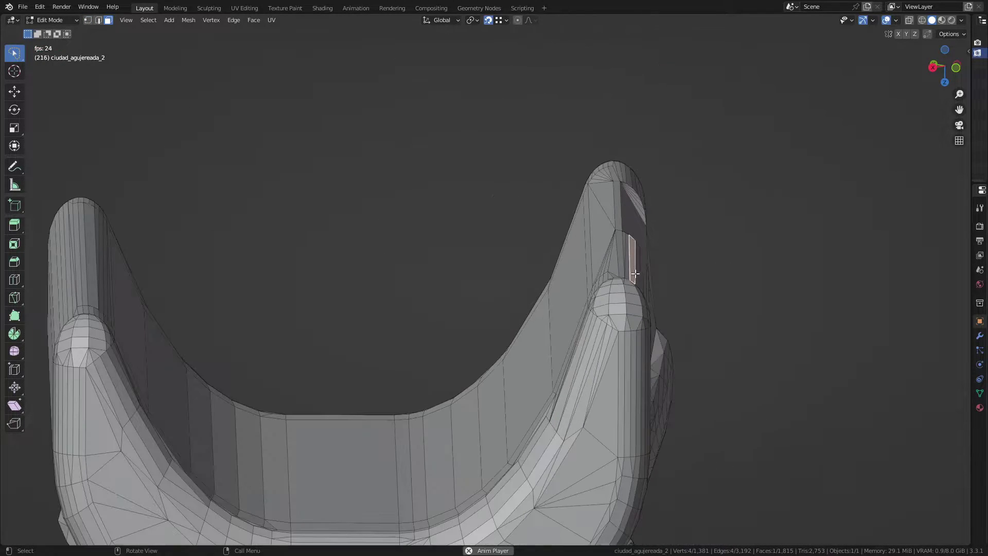
{"action": "scroll", "coordinate": [611, 280], "scroll_direction": "down", "scroll_amount": 3}
View the roof piece from below, deselect all faces and orbit to a steep angle.
{"action": "middle_click_drag", "start_coordinate": [605, 334], "coordinate": [596, 359]}
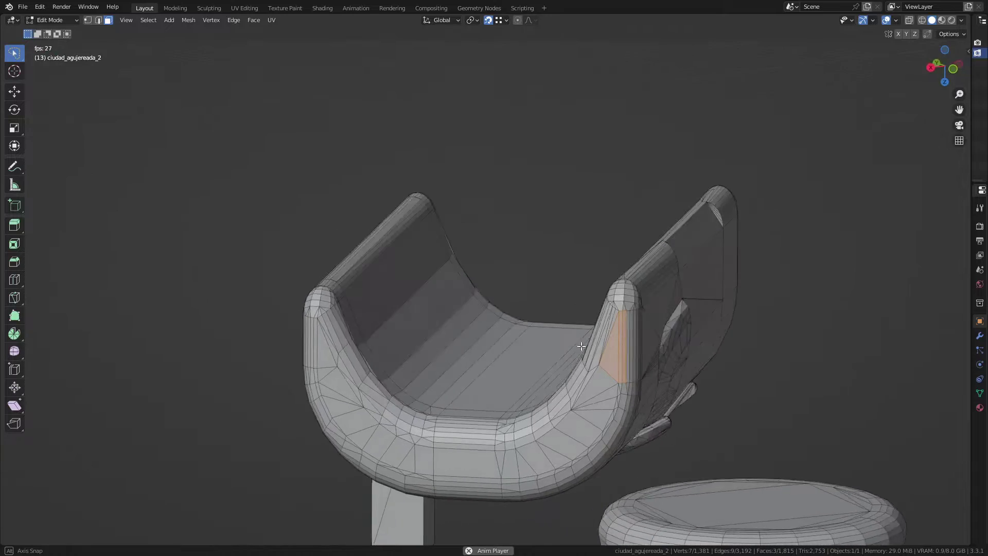
{"action": "scroll", "coordinate": [596, 359], "scroll_direction": "up", "scroll_amount": 3}
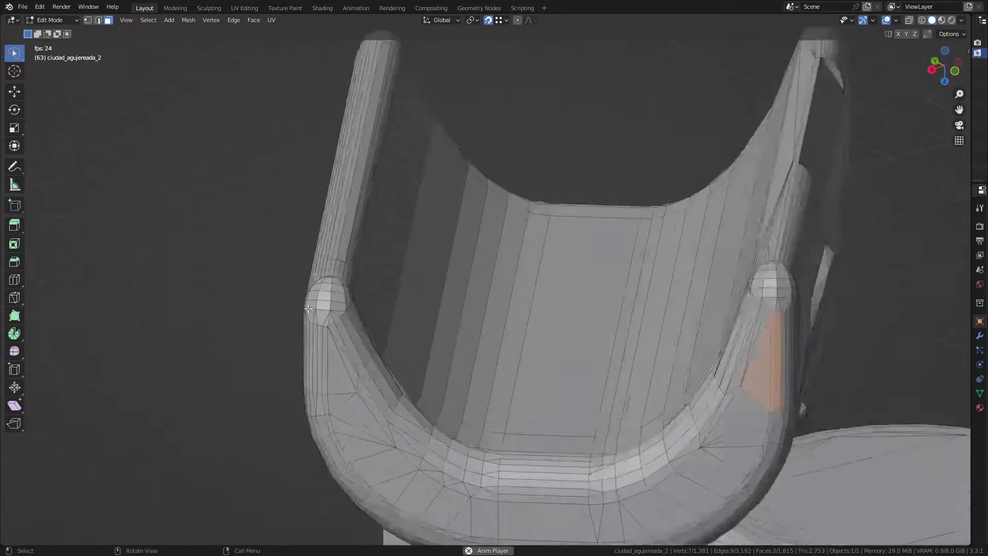
{"action": "scroll", "coordinate": [307, 271], "scroll_direction": "up", "scroll_amount": 2}
{"action": "key", "text": "alt+a"}
{"action": "scroll", "coordinate": [341, 281], "scroll_direction": "up", "scroll_amount": 3}
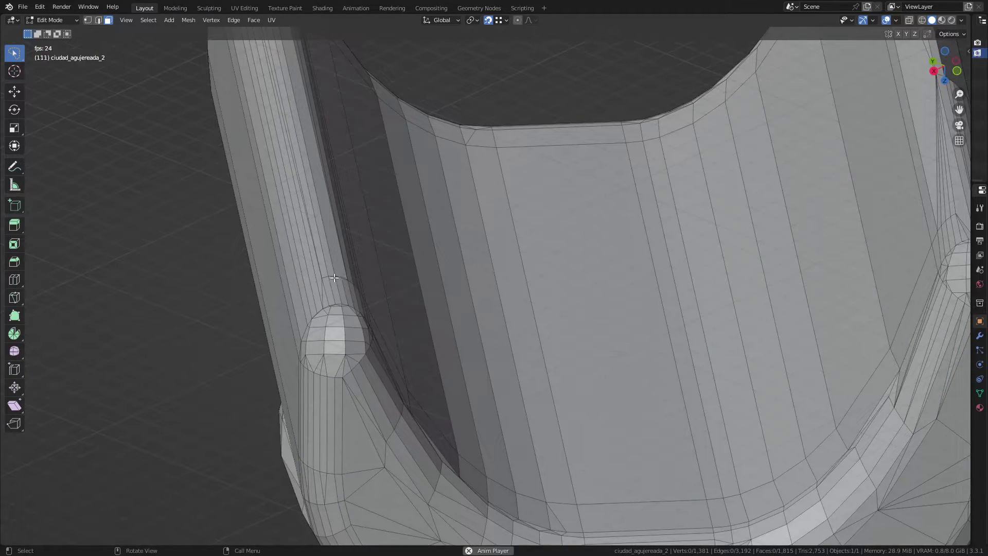
{"action": "scroll", "coordinate": [318, 308], "scroll_direction": "down", "scroll_amount": 5}
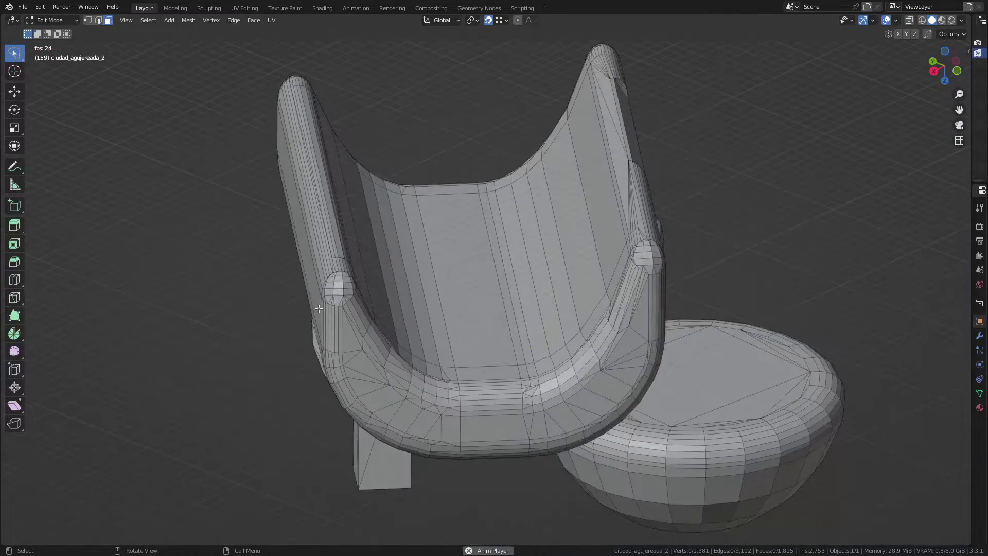
{"action": "mouse_move", "coordinate": [333, 328]}
{"action": "middle_mouse_down"}
{"action": "mouse_move", "coordinate": [393, 280]}
{"action": "mouse_move", "coordinate": [530, 269]}
{"action": "mouse_move", "coordinate": [442, 290]}
{"action": "mouse_move", "coordinate": [425, 54]}
{"action": "middle_mouse_up"}
Select the chimney block's top face and orbit to a low side view of the roof.
{"action": "scroll", "coordinate": [424, 54], "scroll_direction": "up", "scroll_amount": 5}
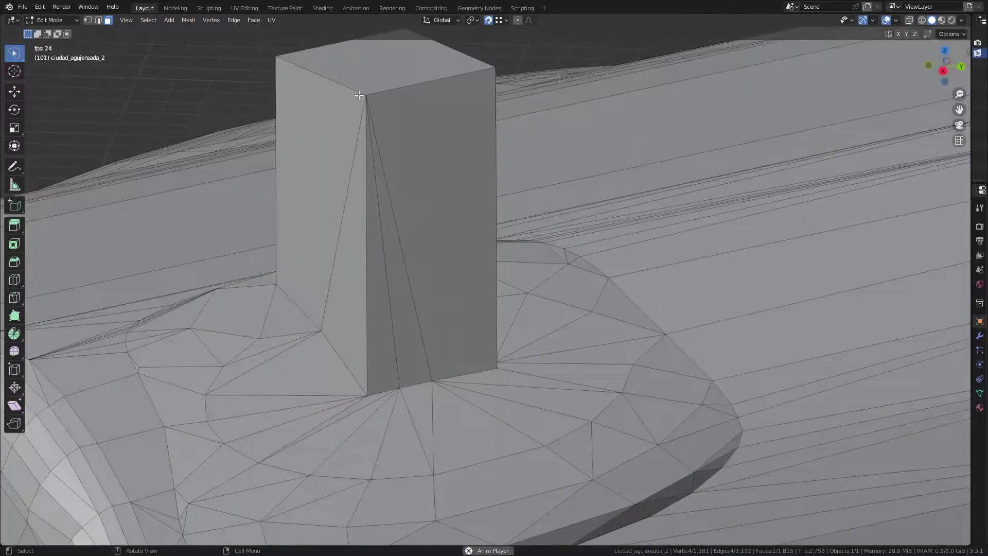
{"action": "left_click", "coordinate": [378, 155]}
{"action": "mouse_move", "coordinate": [402, 161]}
{"action": "middle_mouse_down"}
{"action": "mouse_move", "coordinate": [453, 198]}
{"action": "mouse_move", "coordinate": [380, 218]}
{"action": "mouse_move", "coordinate": [362, 205]}
{"action": "middle_mouse_up"}
{"action": "scroll", "coordinate": [308, 175], "scroll_direction": "down", "scroll_amount": 5}
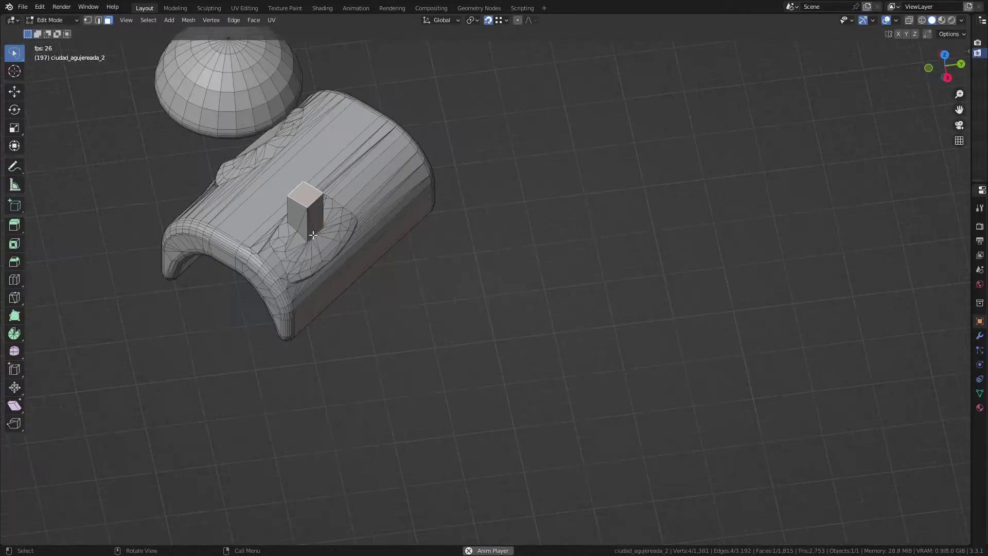
{"action": "mouse_move", "coordinate": [307, 175]}
{"action": "middle_mouse_down", "text": "alt"}
{"action": "mouse_move", "coordinate": [364, 212]}
{"action": "mouse_move", "coordinate": [364, 192]}
{"action": "mouse_move", "coordinate": [355, 227]}
{"action": "middle_mouse_up", "text": "alt"}
{"action": "scroll", "coordinate": [375, 221], "scroll_direction": "up", "scroll_amount": 3}
{"action": "scroll", "coordinate": [403, 195], "scroll_direction": "up", "scroll_amount": 3}
Lower the block's top face −10.533 m along Z and check the square recess in X-ray.
{"action": "key", "text": "g"}
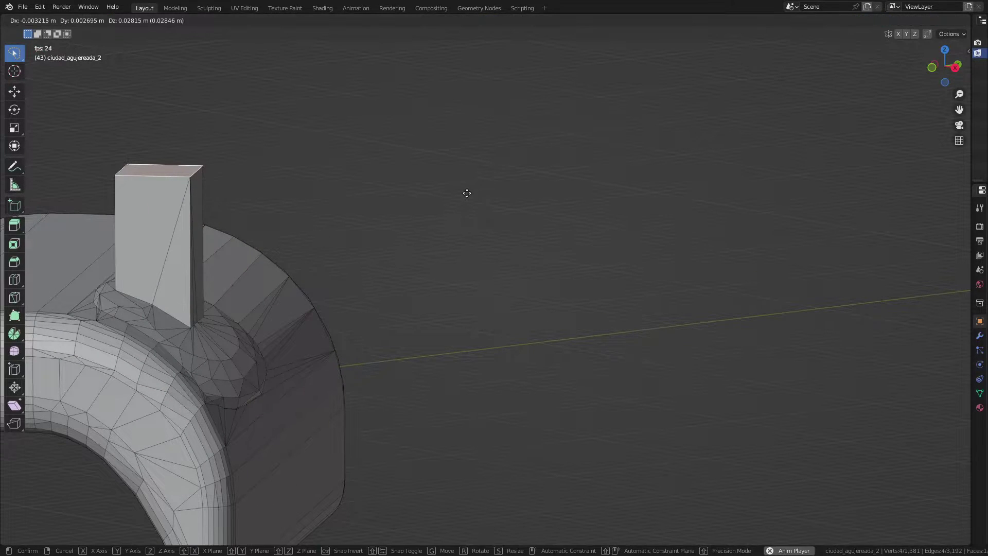
{"action": "key", "text": "z"}
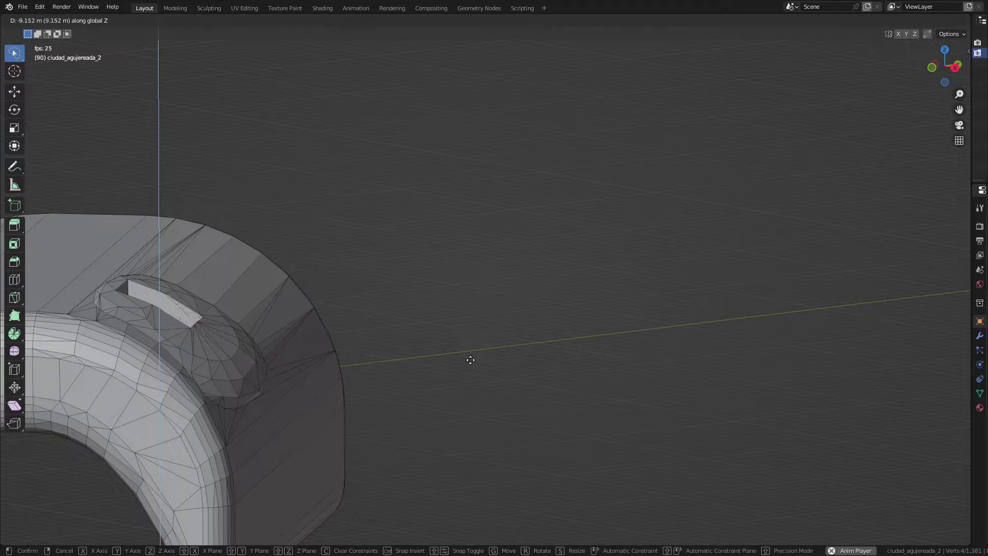
{"action": "left_click", "coordinate": [458, 382]}
{"action": "middle_click_drag", "start_coordinate": [459, 382], "coordinate": [236, 389]}
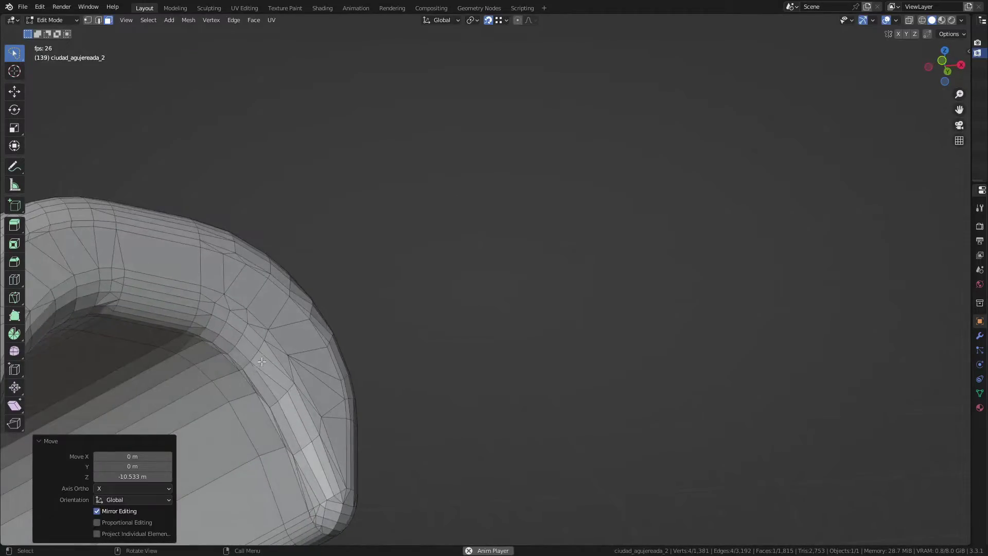
{"action": "key", "text": "alt+z"}
{"action": "middle_click_drag", "start_coordinate": [267, 340], "coordinate": [190, 388]}
{"action": "scroll", "coordinate": [190, 388], "scroll_direction": "up", "scroll_amount": 3}
{"action": "key", "text": "alt+z"}
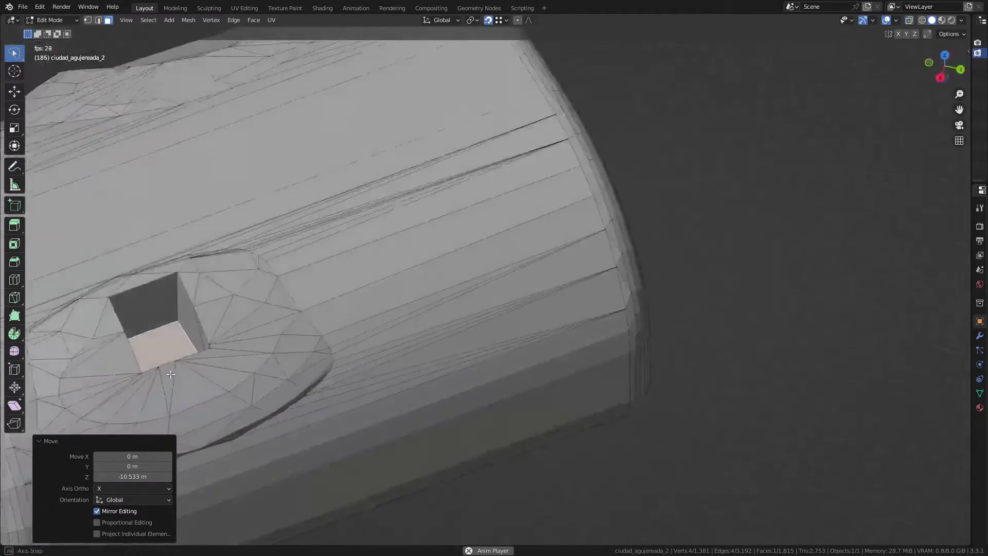
{"action": "scroll", "coordinate": [372, 341], "scroll_direction": "up", "scroll_amount": 2}
{"action": "mouse_move", "coordinate": [373, 341]}
{"action": "middle_mouse_down"}
{"action": "mouse_move", "coordinate": [322, 276]}
{"action": "mouse_move", "coordinate": [104, 232]}
{"action": "mouse_move", "coordinate": [317, 243]}
{"action": "middle_mouse_up"}
{"action": "left_click", "coordinate": [104, 232]}
{"action": "scroll", "coordinate": [104, 232], "scroll_direction": "down", "scroll_amount": 3}
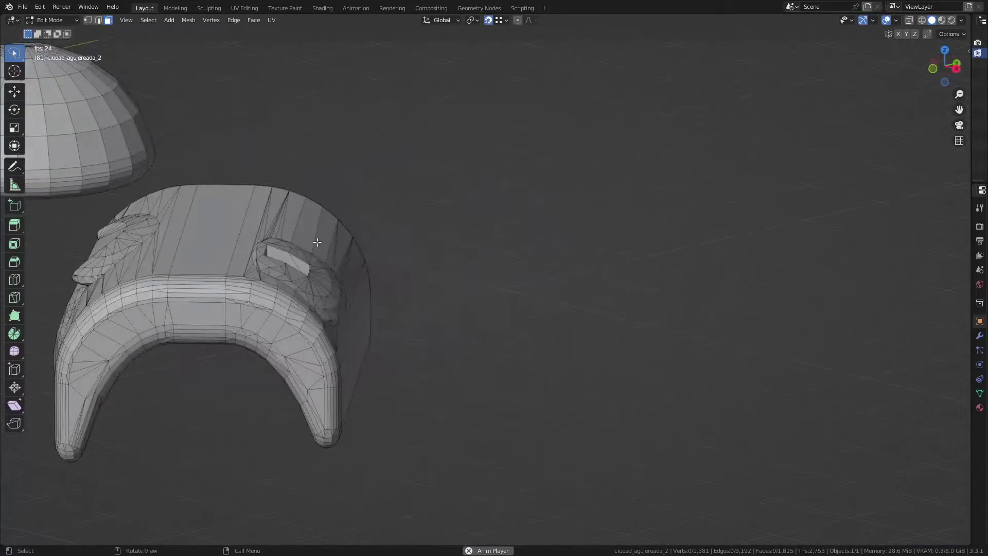
{"action": "scroll", "coordinate": [363, 281], "scroll_direction": "up", "scroll_amount": 1}
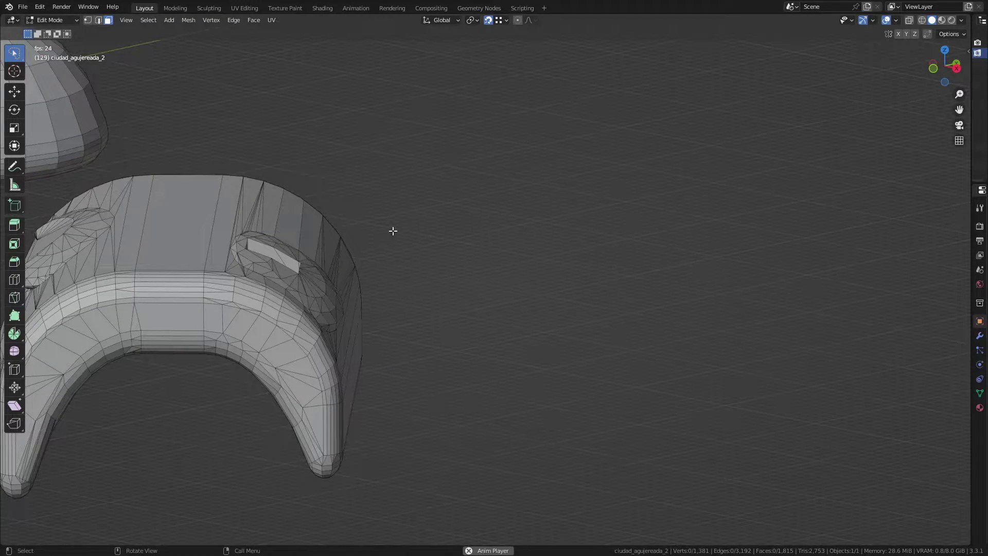
{"action": "scroll", "coordinate": [309, 253], "scroll_direction": "down", "scroll_amount": 3}
{"action": "mouse_move", "coordinate": [342, 302]}
{"action": "middle_mouse_down"}
{"action": "mouse_move", "coordinate": [324, 305]}
{"action": "mouse_move", "coordinate": [301, 251]}
{"action": "mouse_move", "coordinate": [363, 242]}
{"action": "mouse_move", "coordinate": [501, 287]}
{"action": "mouse_move", "coordinate": [391, 300]}
{"action": "middle_mouse_up"}
{"action": "scroll", "coordinate": [322, 293], "scroll_direction": "up", "scroll_amount": 3}
{"action": "scroll", "coordinate": [391, 300], "scroll_direction": "down", "scroll_amount": 4}
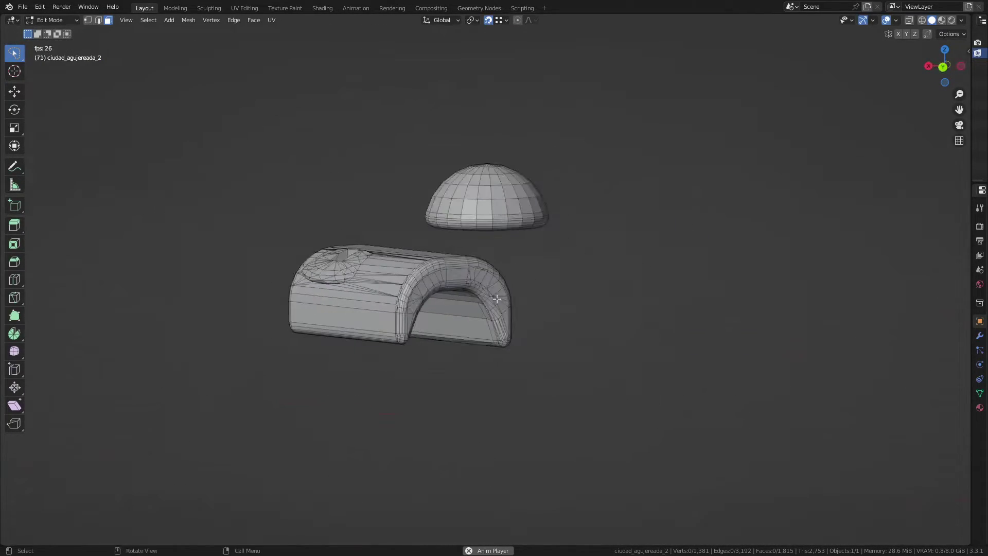
{"action": "mouse_move", "coordinate": [463, 288]}
{"action": "middle_mouse_down"}
{"action": "mouse_move", "coordinate": [391, 300]}
{"action": "mouse_move", "coordinate": [536, 300]}
{"action": "mouse_move", "coordinate": [530, 309]}
{"action": "mouse_move", "coordinate": [591, 300]}
{"action": "mouse_move", "coordinate": [469, 308]}
{"action": "middle_mouse_up"}
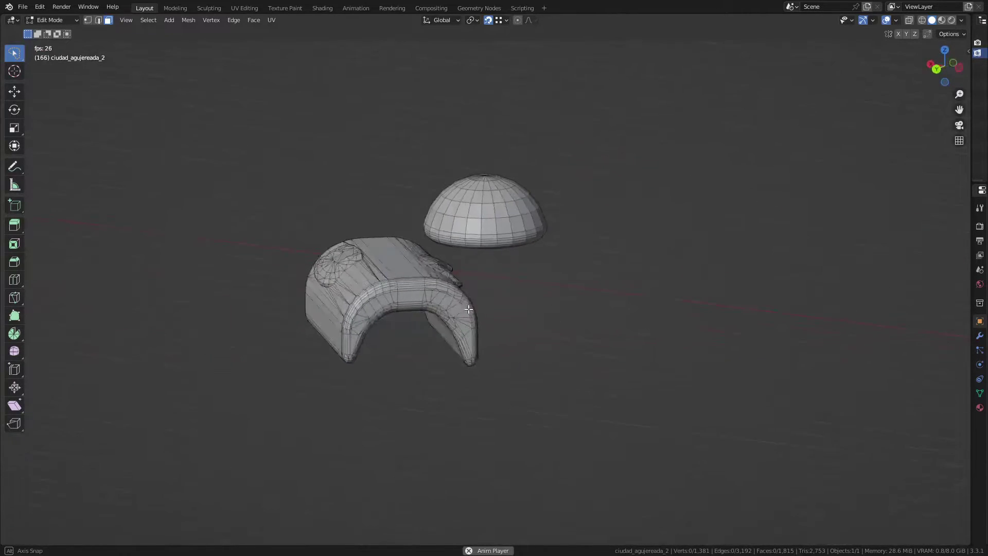
{"action": "scroll", "coordinate": [463, 246], "scroll_direction": "up", "scroll_amount": 3}
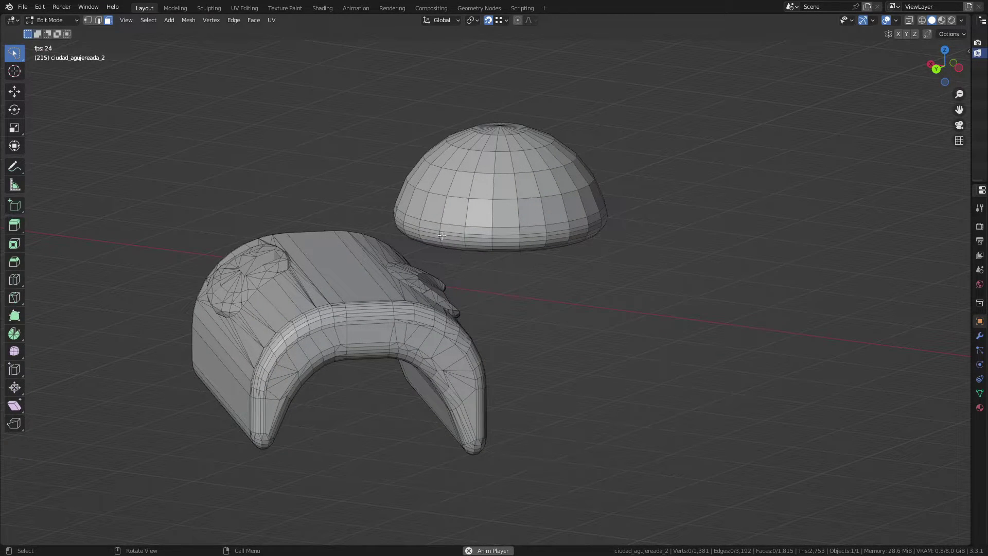
Pick a dome face and try selecting its linked geometry, then undo that selection.
{"action": "left_click", "coordinate": [488, 187]}
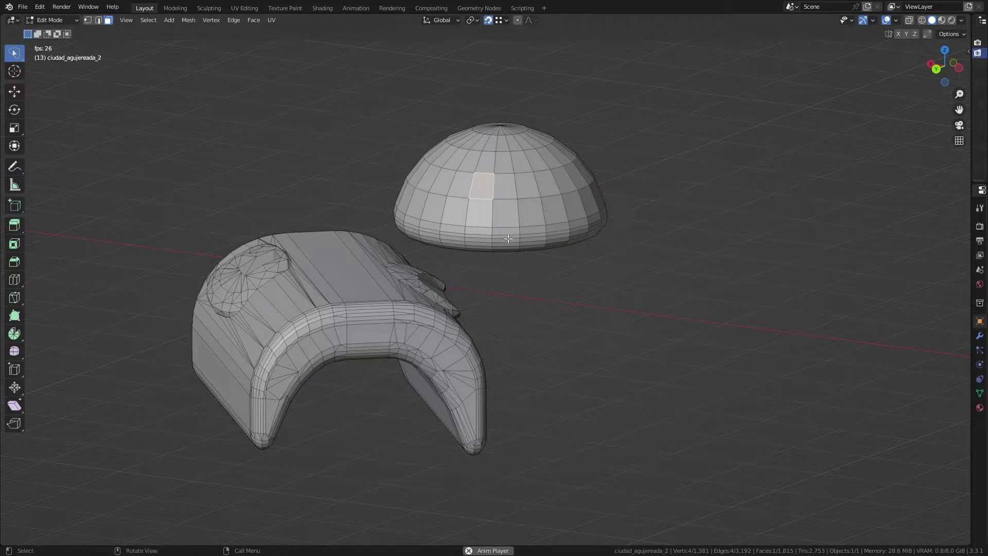
{"action": "key", "text": "ctrl+l"}
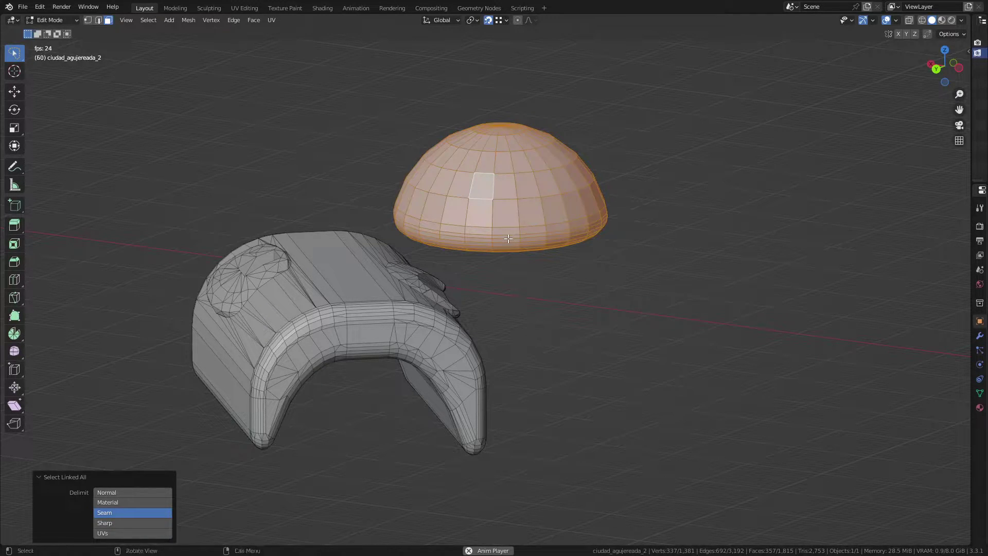
{"action": "key", "text": "ctrl+z"}
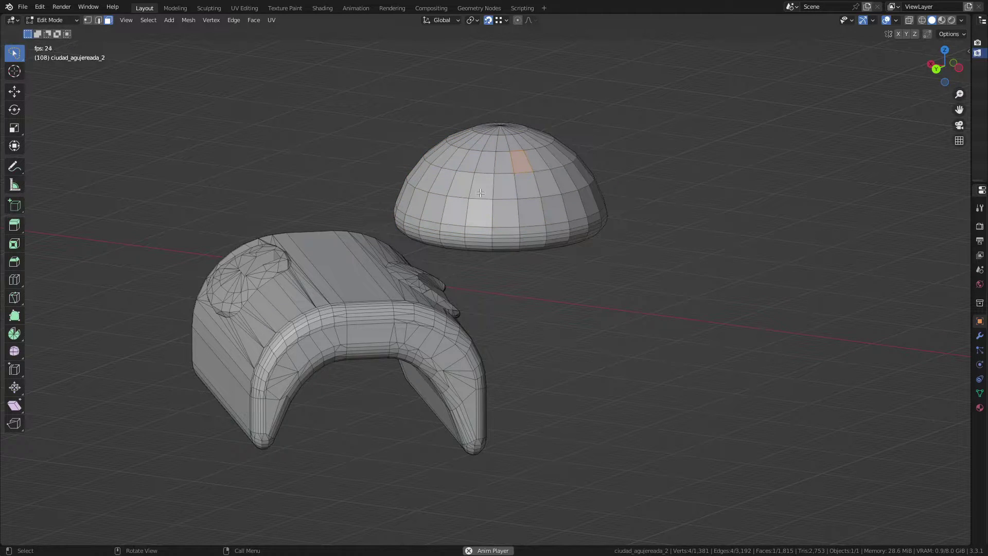
{"action": "scroll", "coordinate": [503, 252], "scroll_direction": "down", "scroll_amount": 1}
{"action": "scroll", "coordinate": [493, 243], "scroll_direction": "down", "scroll_amount": 3}
{"action": "middle_click_drag", "start_coordinate": [493, 243], "coordinate": [505, 249]}
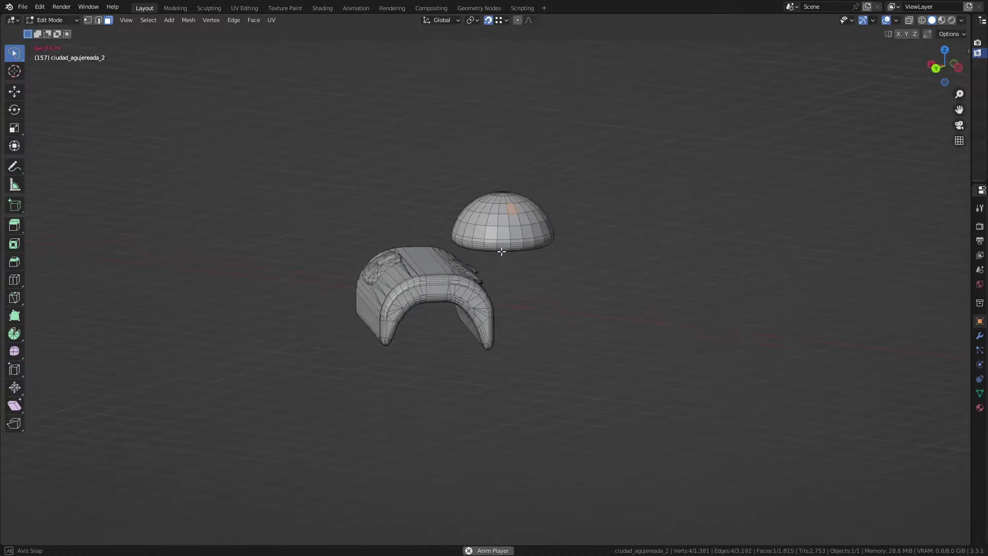
Select the entire linked dome, separate it by selection and return to Object Mode.
{"action": "mouse_move", "coordinate": [580, 160]}
{"action": "right_mouse_down", "text": "ctrl"}
{"action": "mouse_move", "coordinate": [518, 228]}
{"action": "mouse_move", "coordinate": [553, 228]}
{"action": "right_mouse_up", "text": "ctrl"}
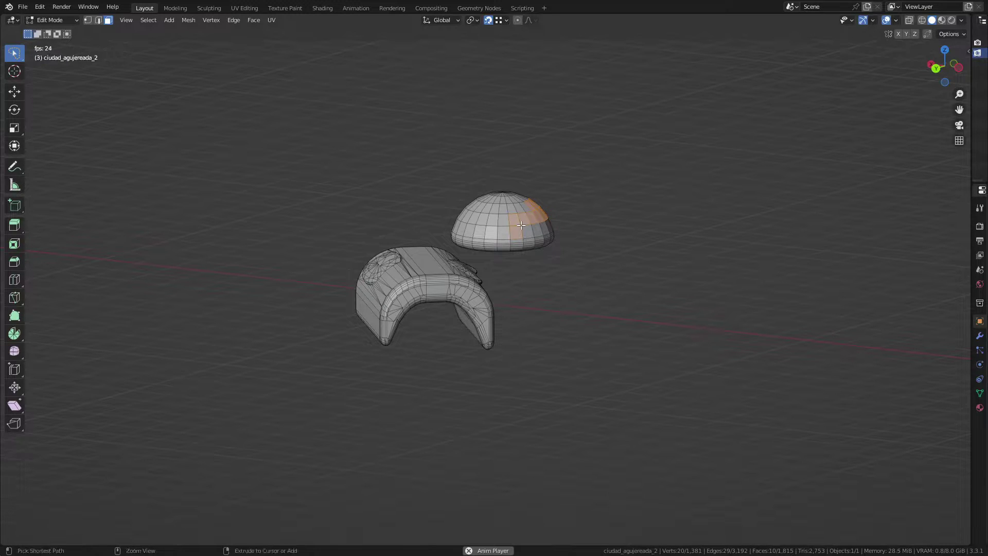
{"action": "key", "text": "ctrl+l"}
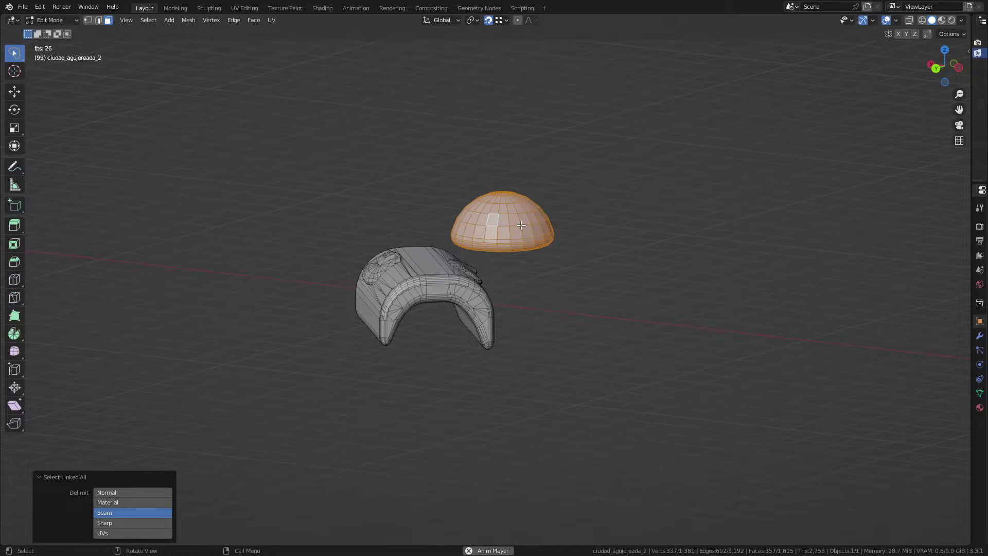
{"action": "key", "text": "p"}
{"action": "key", "text": "p"}
{"action": "left_click", "coordinate": [482, 325]}
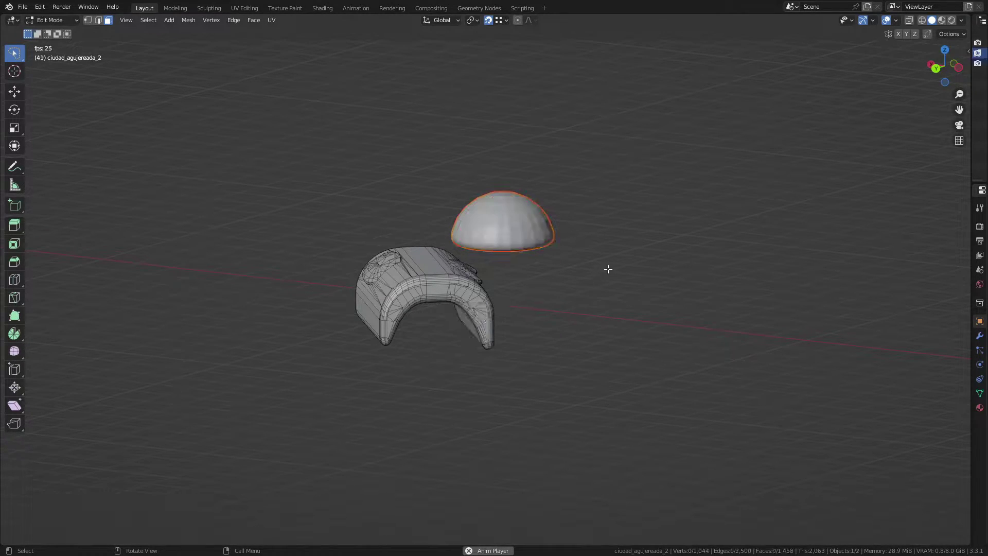
{"action": "key", "text": "Tab"}
{"action": "left_click", "coordinate": [504, 276]}
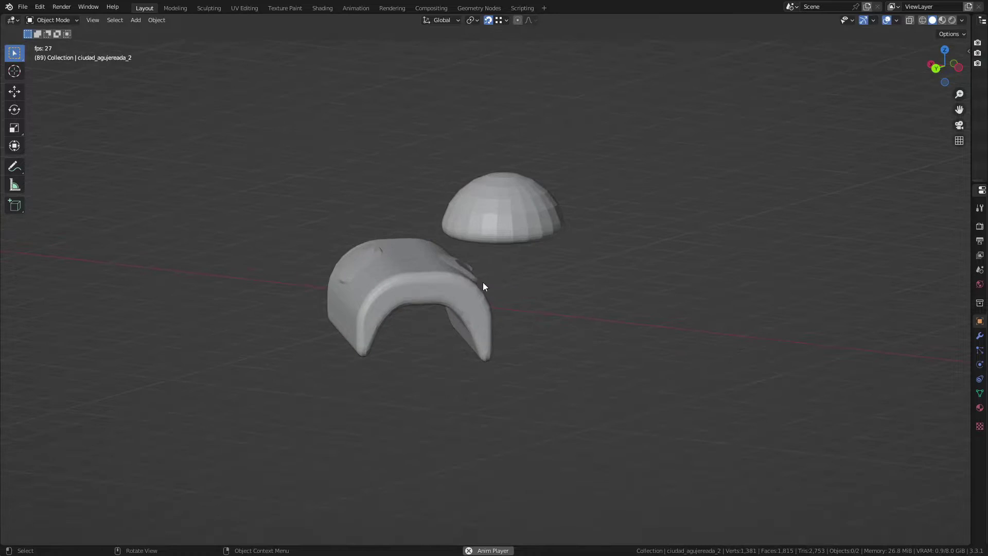
Select the separated dome ciudad_agujereada_2.001 and bring up the export formats at STL.
{"action": "left_click", "coordinate": [482, 282]}
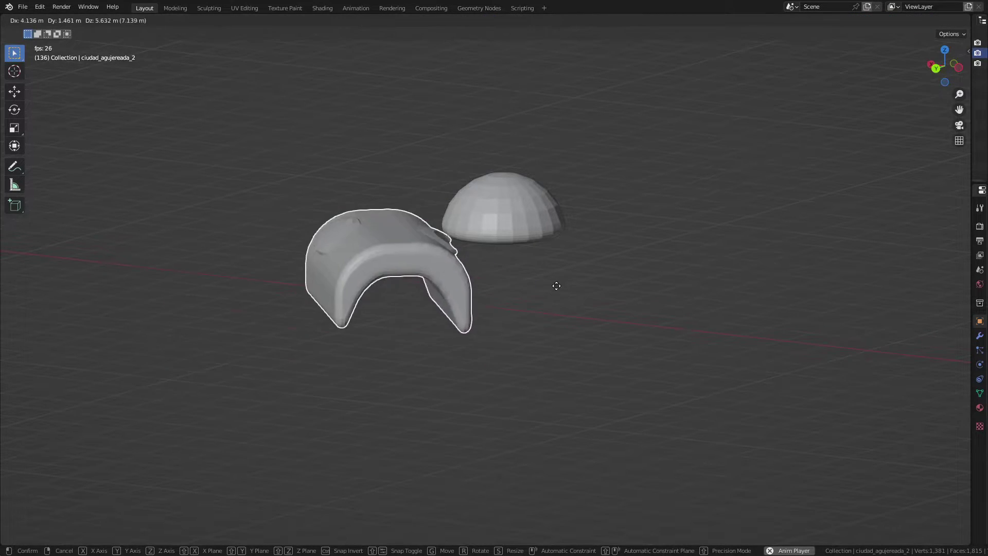
{"action": "left_click", "coordinate": [513, 216]}
{"action": "key", "text": "g"}
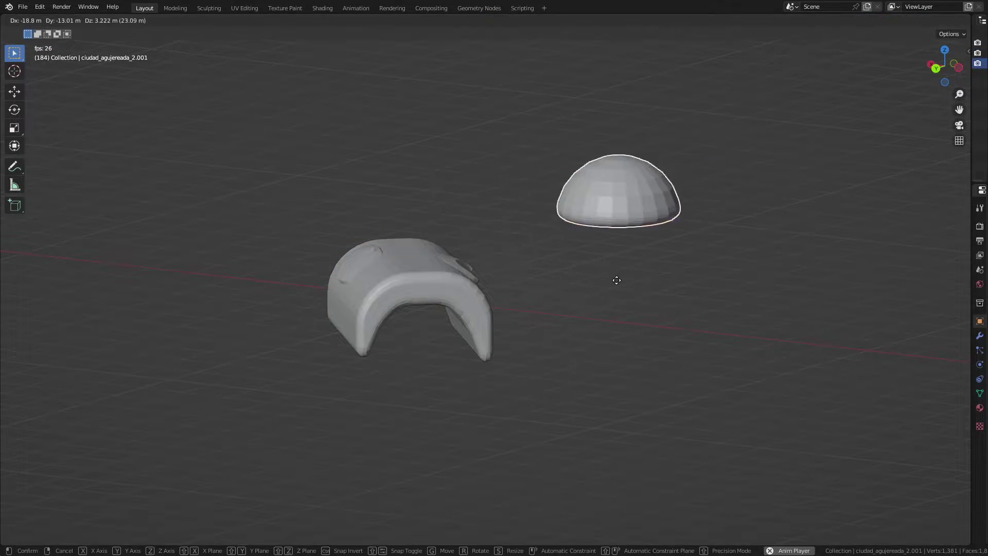
{"action": "left_click", "coordinate": [548, 233]}
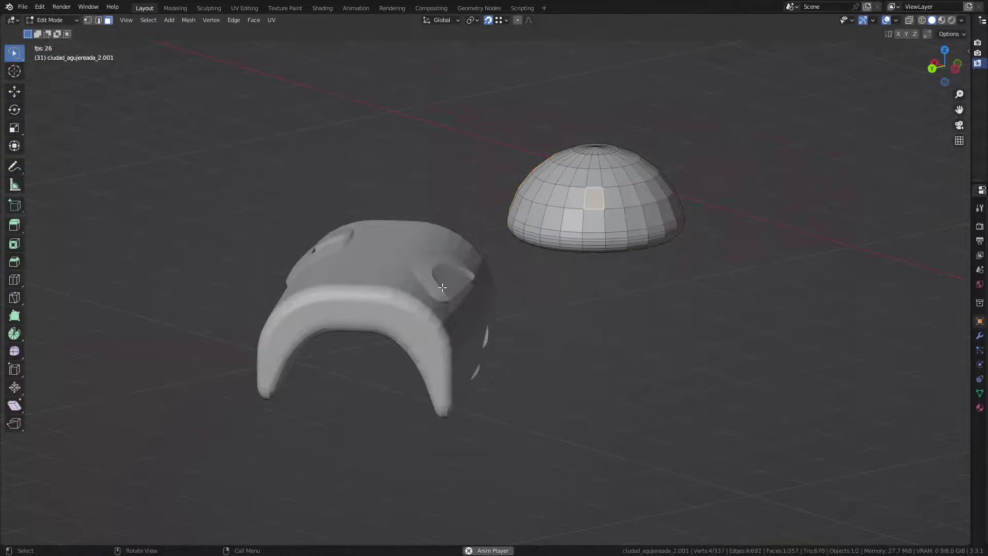
{"action": "left_click", "coordinate": [420, 295]}
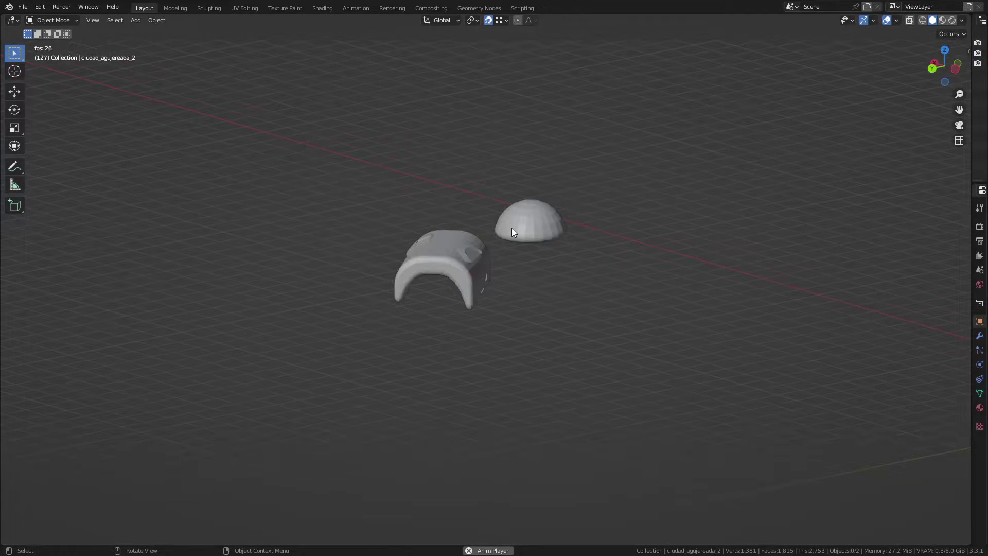
{"action": "left_click", "coordinate": [553, 235]}
{"action": "mouse_move", "coordinate": [556, 236]}
{"action": "middle_mouse_down"}
{"action": "mouse_move", "coordinate": [534, 322]}
{"action": "mouse_move", "coordinate": [671, 282]}
{"action": "mouse_move", "coordinate": [653, 300]}
{"action": "mouse_move", "coordinate": [516, 235]}
{"action": "mouse_move", "coordinate": [581, 163]}
{"action": "mouse_move", "coordinate": [569, 211]}
{"action": "mouse_move", "coordinate": [612, 227]}
{"action": "mouse_move", "coordinate": [629, 254]}
{"action": "middle_mouse_up"}
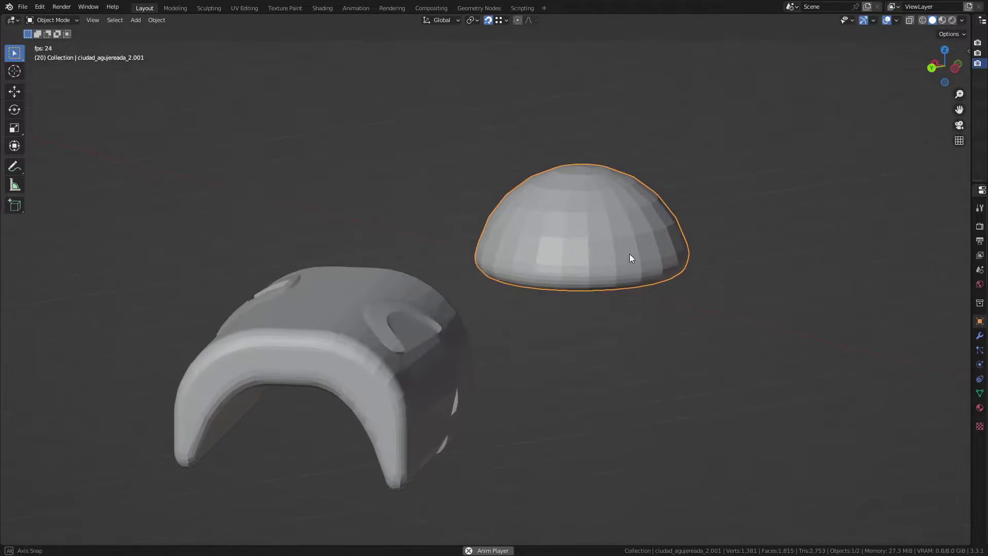
{"action": "left_click", "coordinate": [23, 6]}
{"action": "mouse_move", "coordinate": [47, 156]}
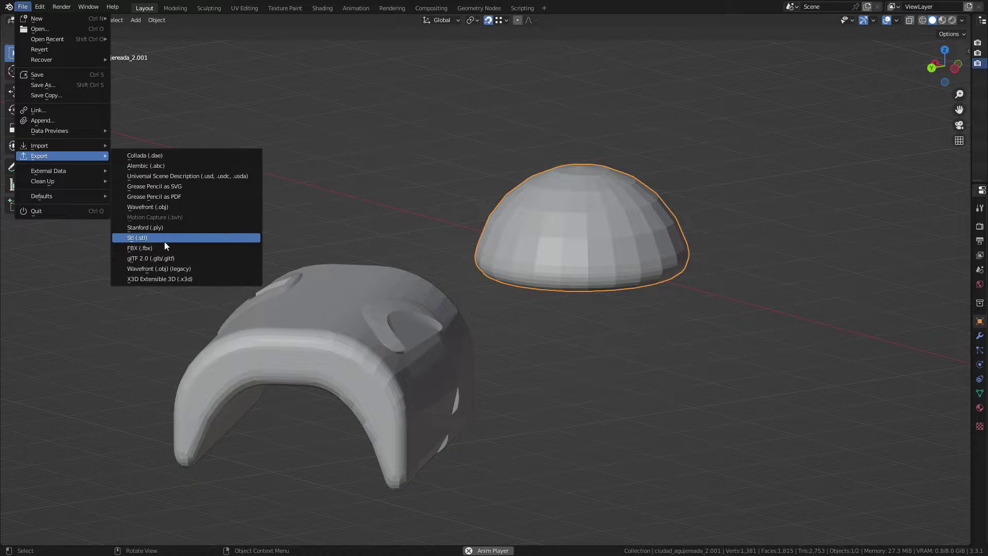
Export only the selected dome as 'Tetto fungo - SM.stl' into the TINKERCAD Alunni folder.
{"action": "left_click", "coordinate": [187, 239]}
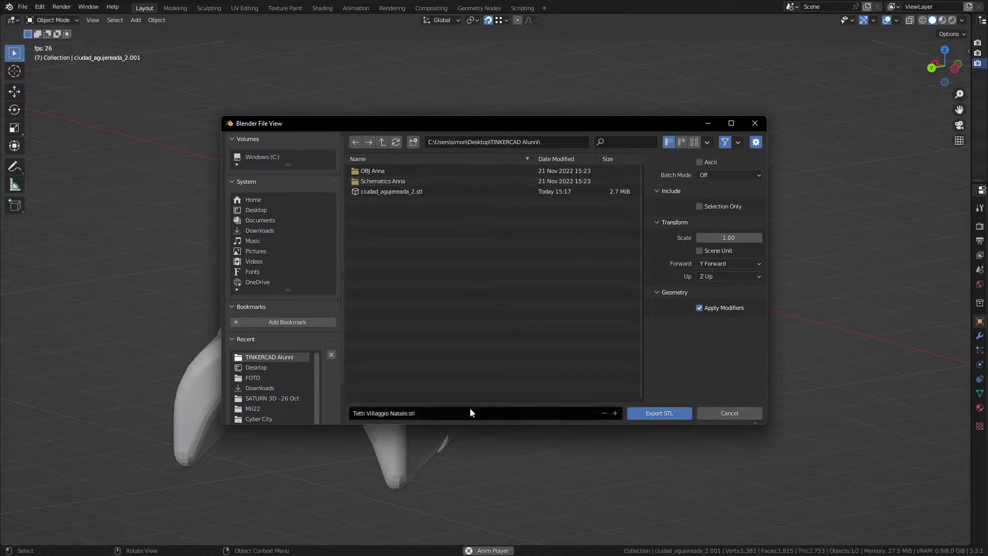
{"action": "left_click", "coordinate": [420, 414]}
{"action": "key", "text": "Return"}
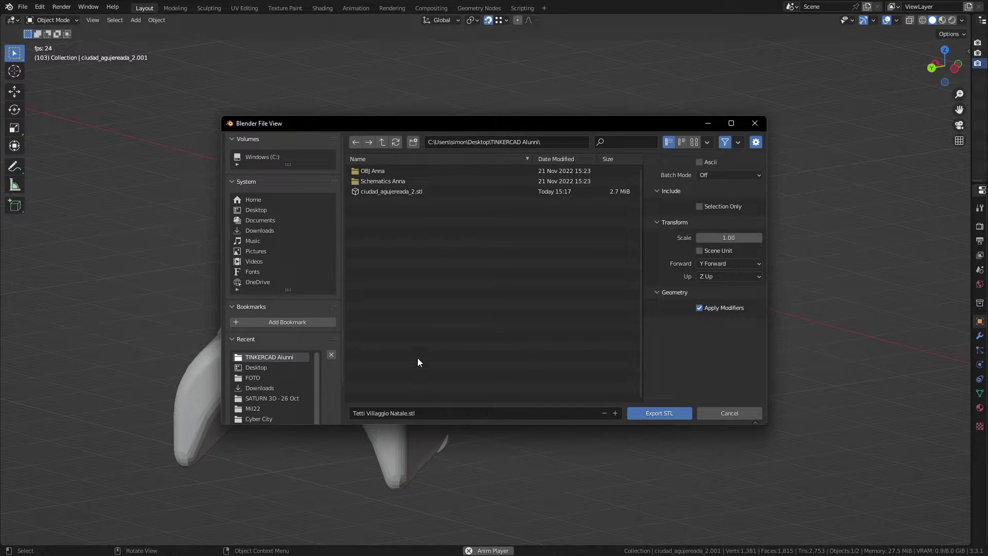
{"action": "left_click", "coordinate": [427, 412]}
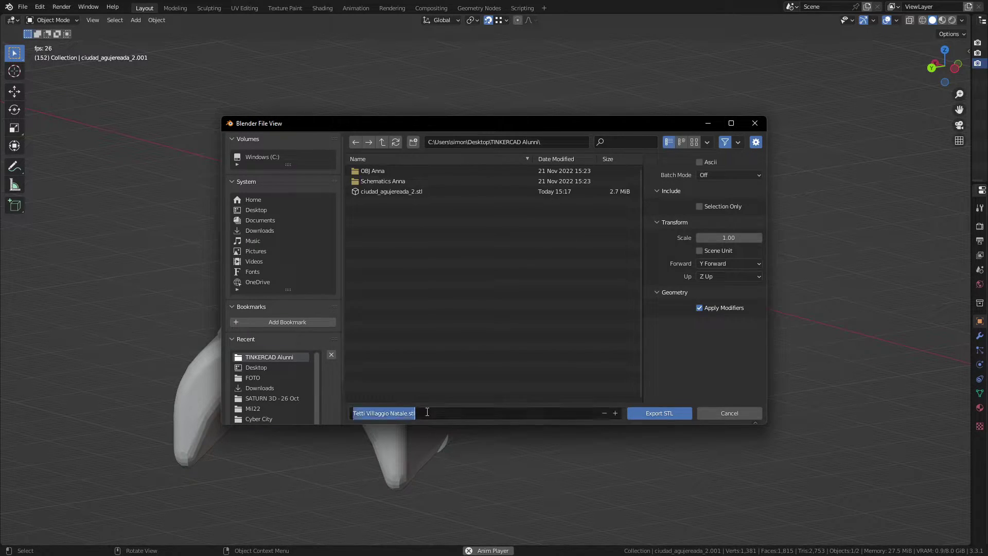
{"action": "key", "text": "BackSpace"}
{"action": "type", "text": "Tetto"}
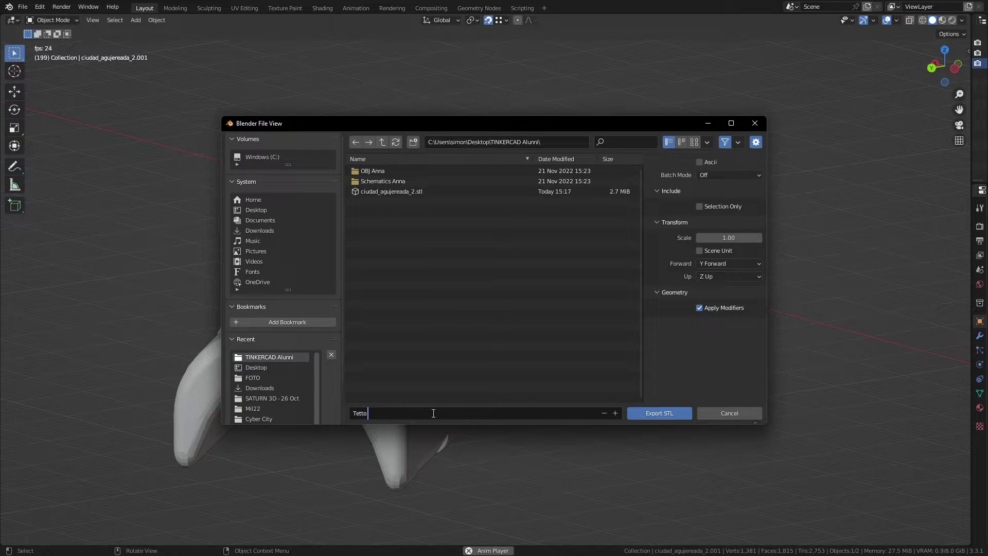
{"action": "type", "text": " fur"}
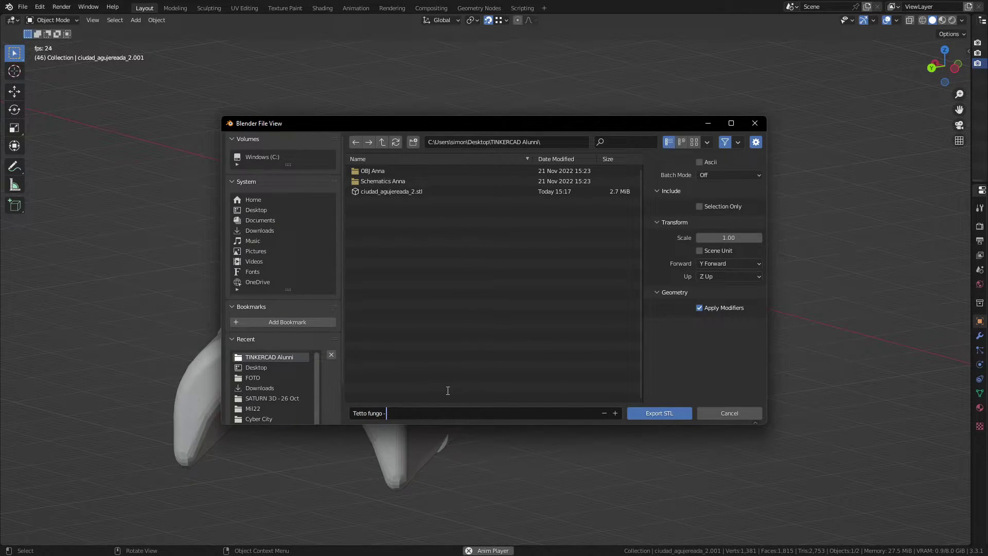
{"action": "type", "text": "SM.stl"}
{"action": "left_click", "coordinate": [699, 206]}
{"action": "mouse_move", "coordinate": [546, 128]}
{"action": "left_mouse_down"}
{"action": "mouse_move", "coordinate": [592, 386]}
{"action": "mouse_move", "coordinate": [276, 114]}
{"action": "left_mouse_up"}
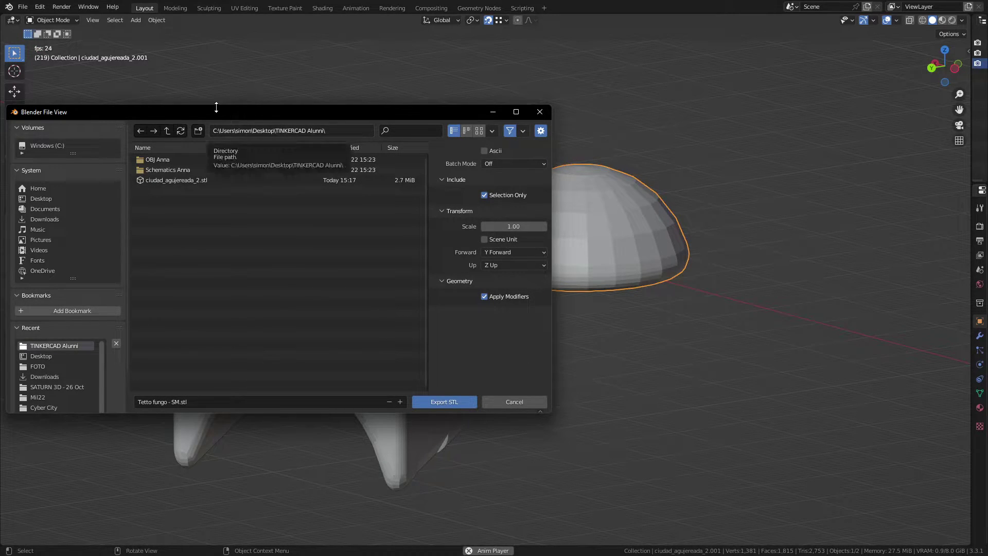
{"action": "left_click_drag", "start_coordinate": [214, 105], "coordinate": [259, 96]}
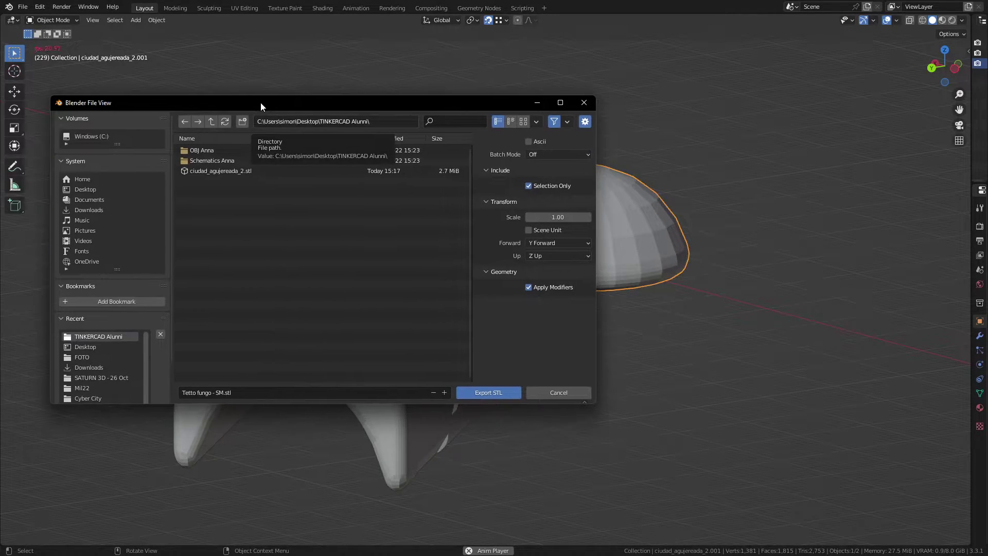
{"action": "left_click", "coordinate": [487, 392]}
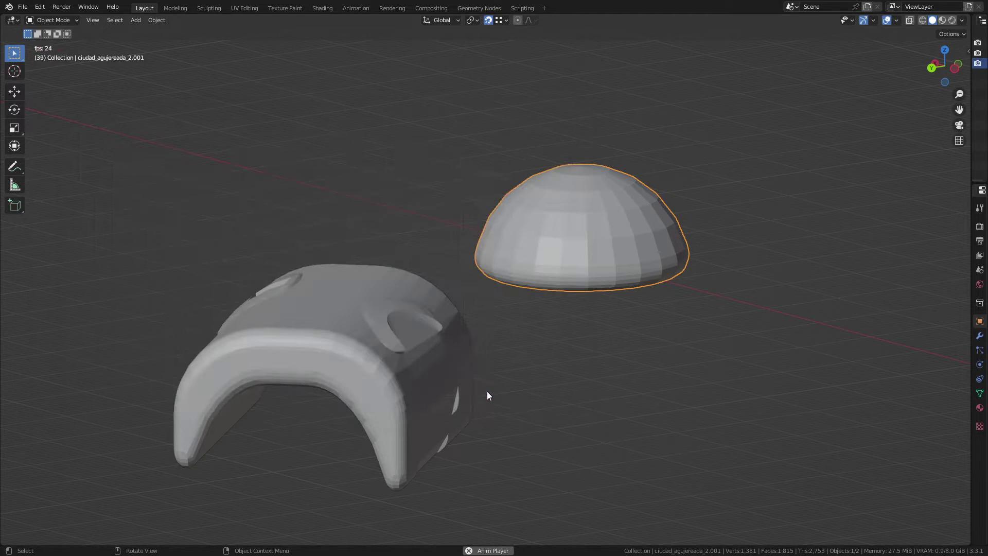
Select the house roof piece and export it alone as 'Tetto Casa - SM.stl'.
{"action": "left_click", "coordinate": [302, 296]}
{"action": "left_click", "coordinate": [25, 6]}
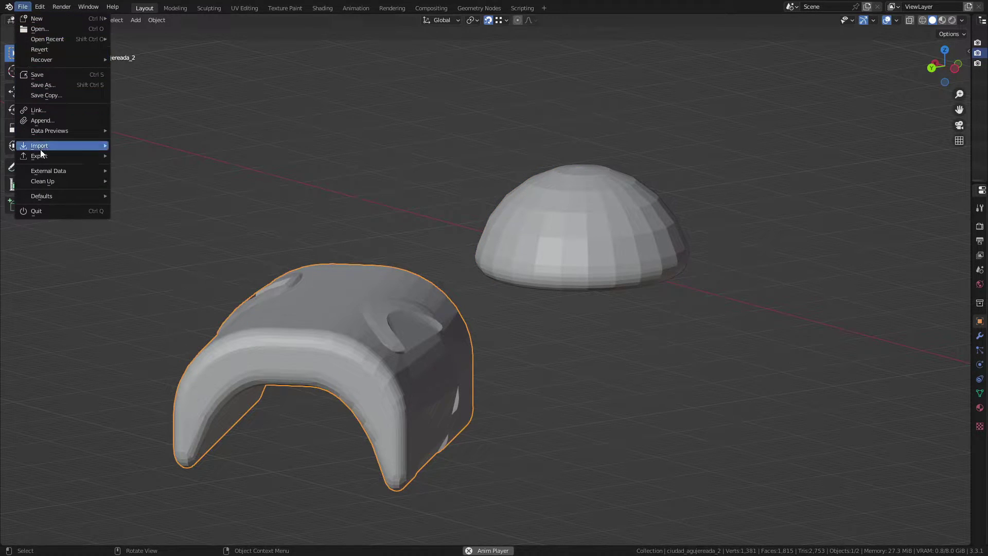
{"action": "left_click", "coordinate": [152, 240]}
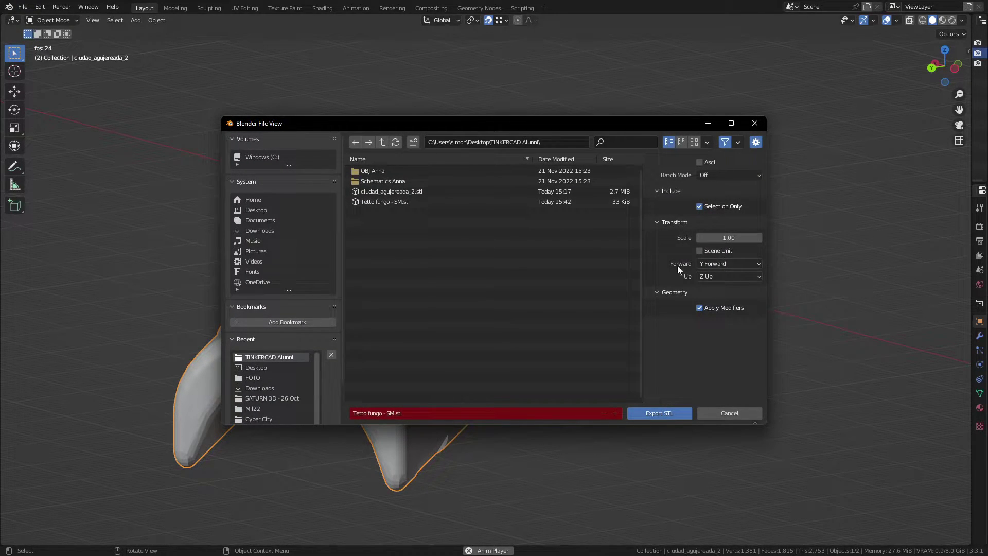
{"action": "left_click", "coordinate": [403, 415]}
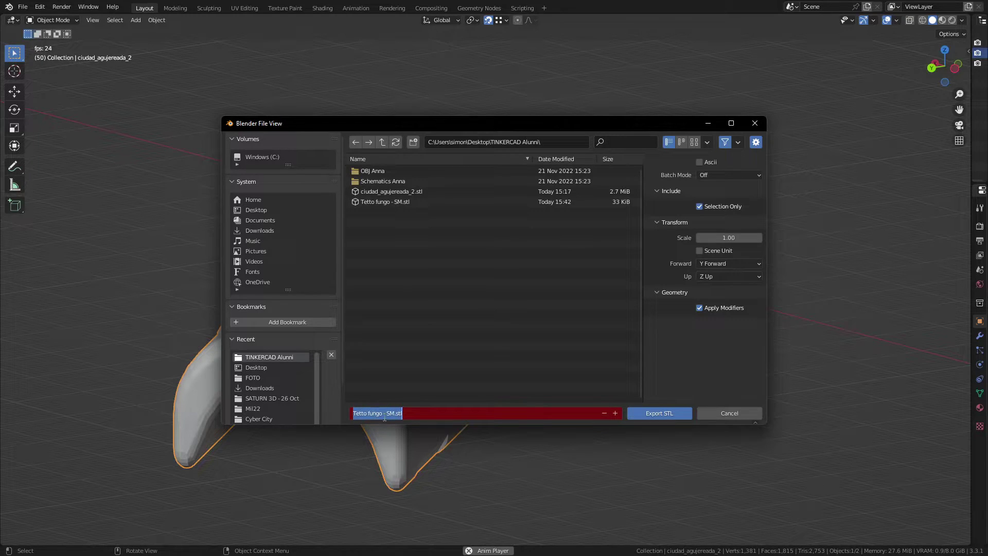
{"action": "left_click", "coordinate": [384, 418]}
{"action": "key", "text": "BackSpace"}
{"action": "key", "text": "BackSpace"}
{"action": "key", "text": "BackSpace"}
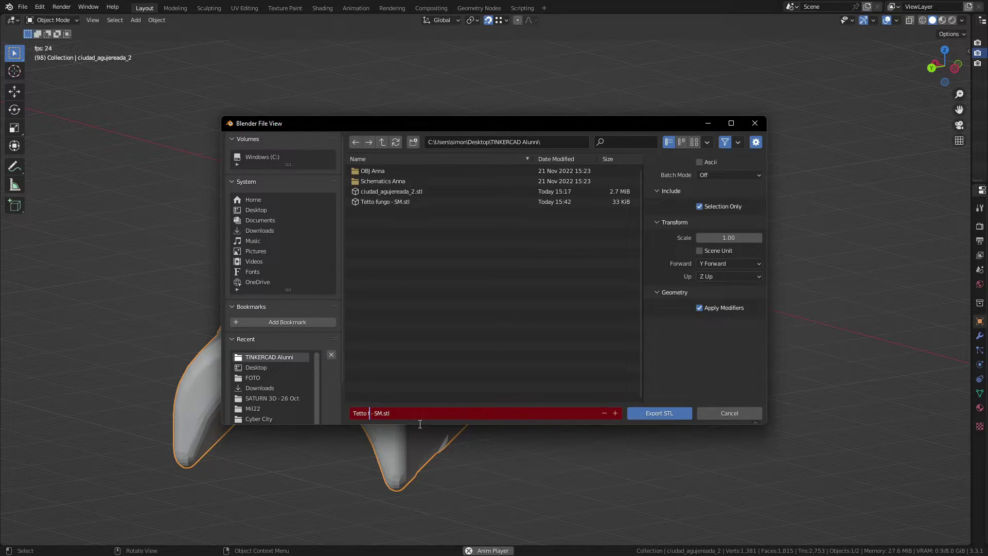
{"action": "key", "text": "BackSpace"}
{"action": "type", "text": "Casa"}
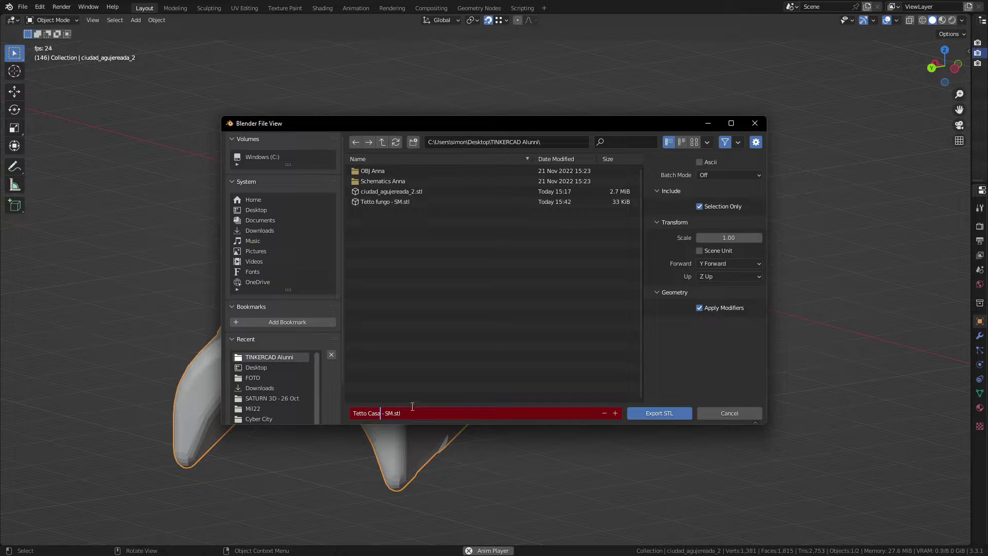
{"action": "left_click", "coordinate": [664, 413]}
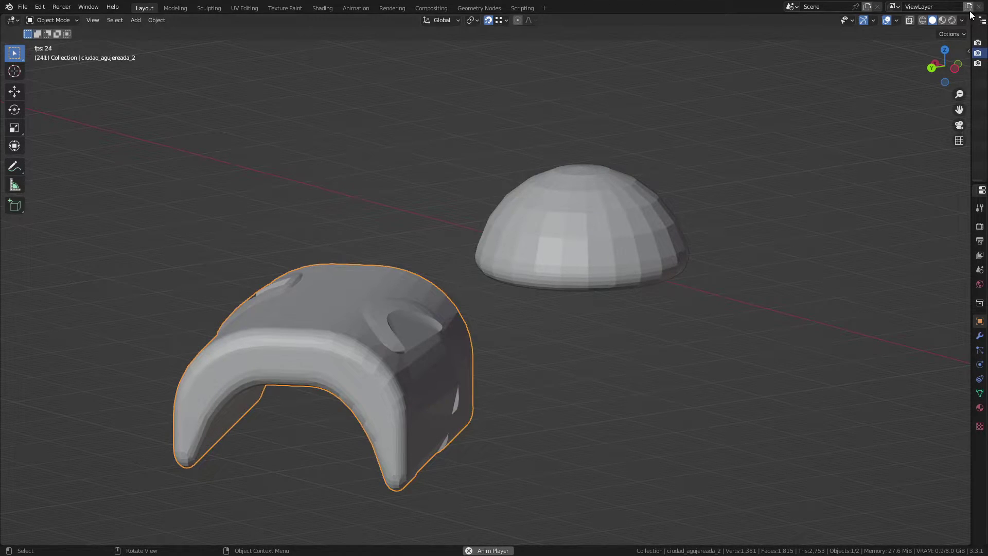
Exit Blender's fullscreen mode and shrink its window to reveal the browser.
{"action": "left_click", "coordinate": [87, 8]}
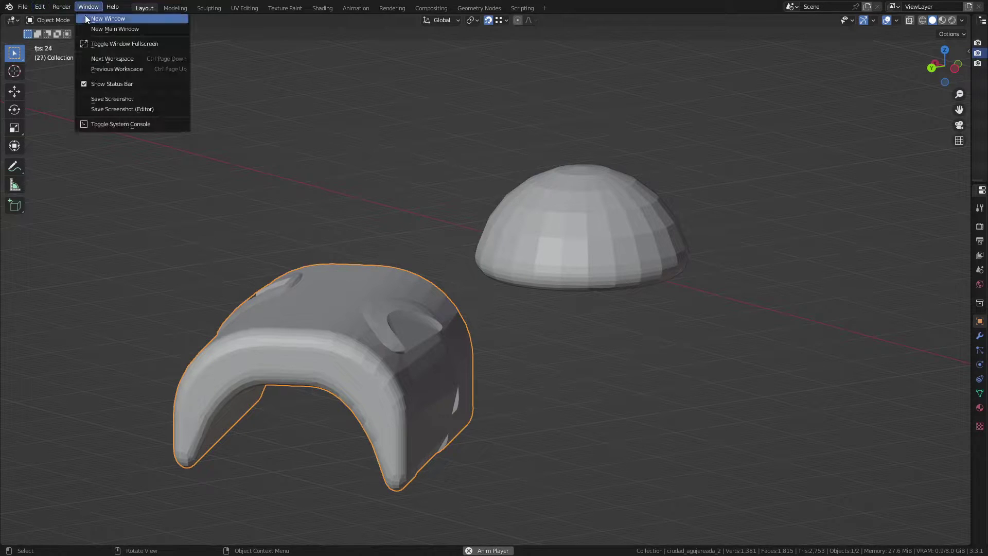
{"action": "left_click", "coordinate": [118, 44]}
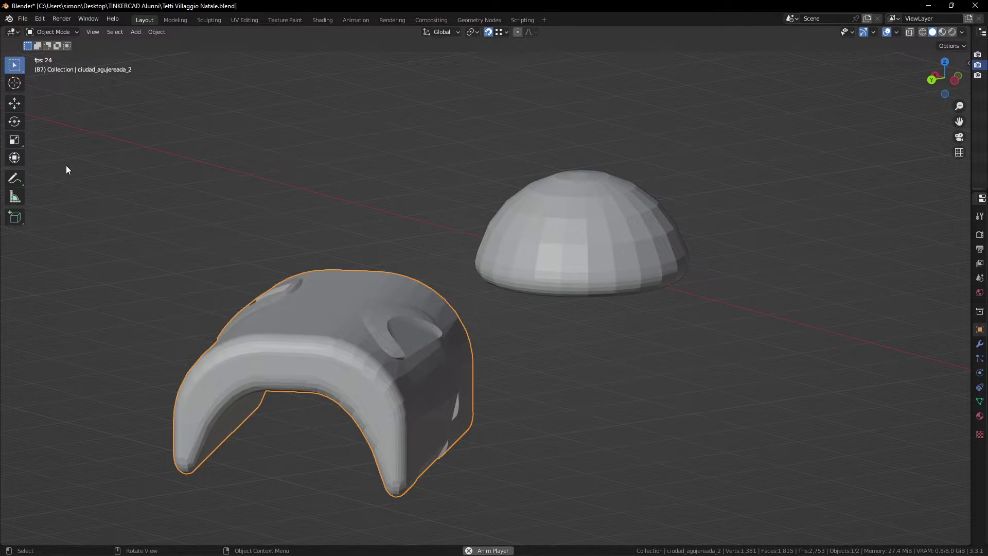
{"action": "left_click", "coordinate": [950, 6]}
Start saving the Blender project under the name 'Tetti Villaggio Natale.blend'.
{"action": "left_click", "coordinate": [710, 159]}
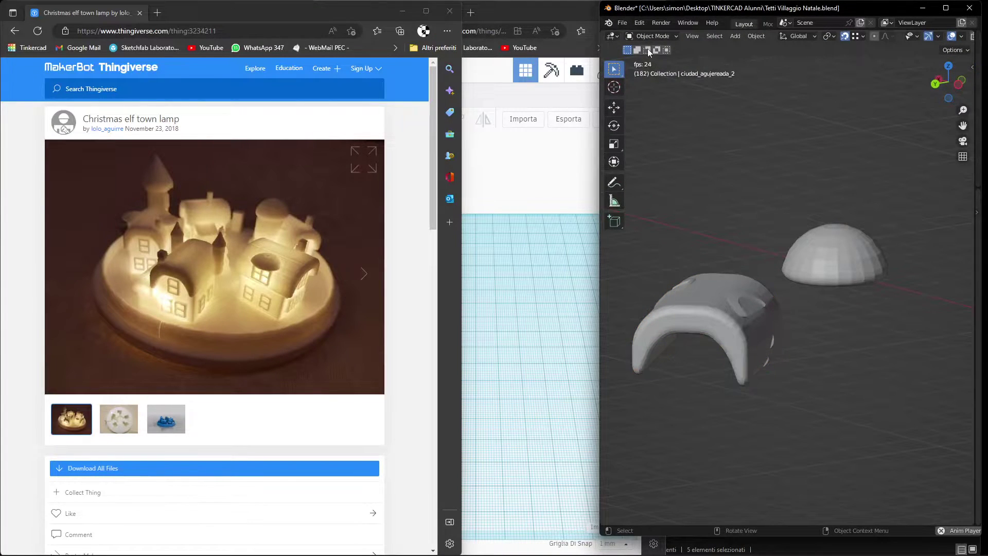
{"action": "left_click", "coordinate": [622, 23]}
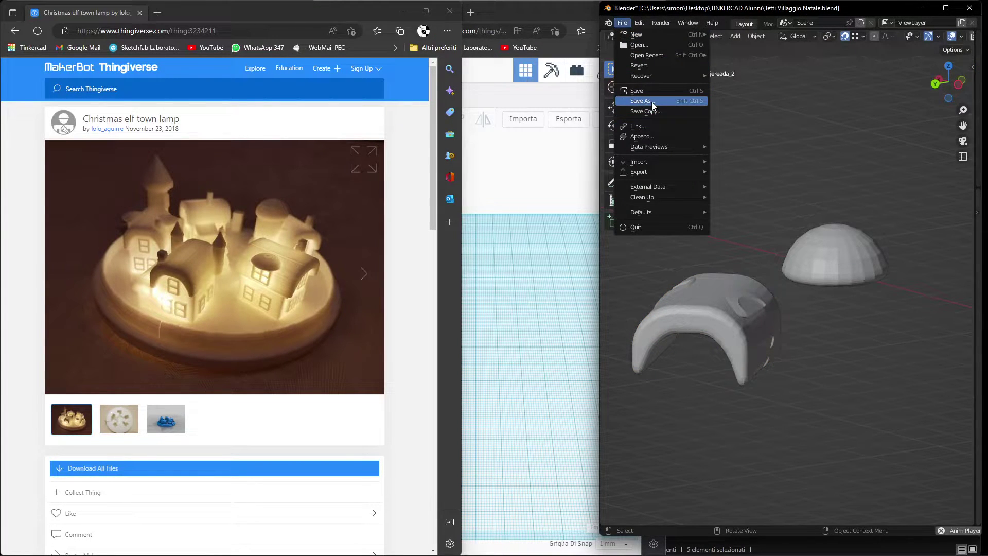
{"action": "left_click", "coordinate": [653, 105]}
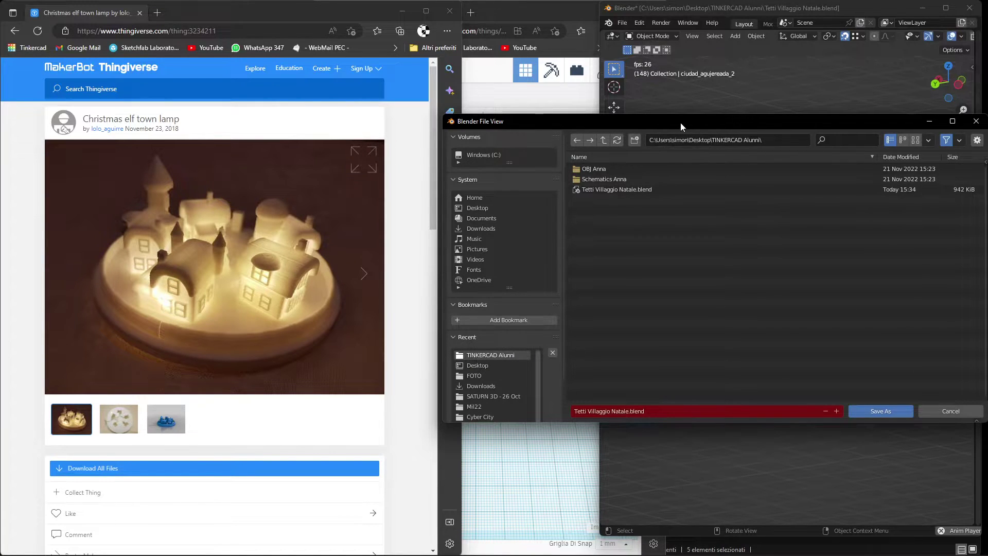
{"action": "left_click_drag", "start_coordinate": [680, 123], "coordinate": [574, 93]}
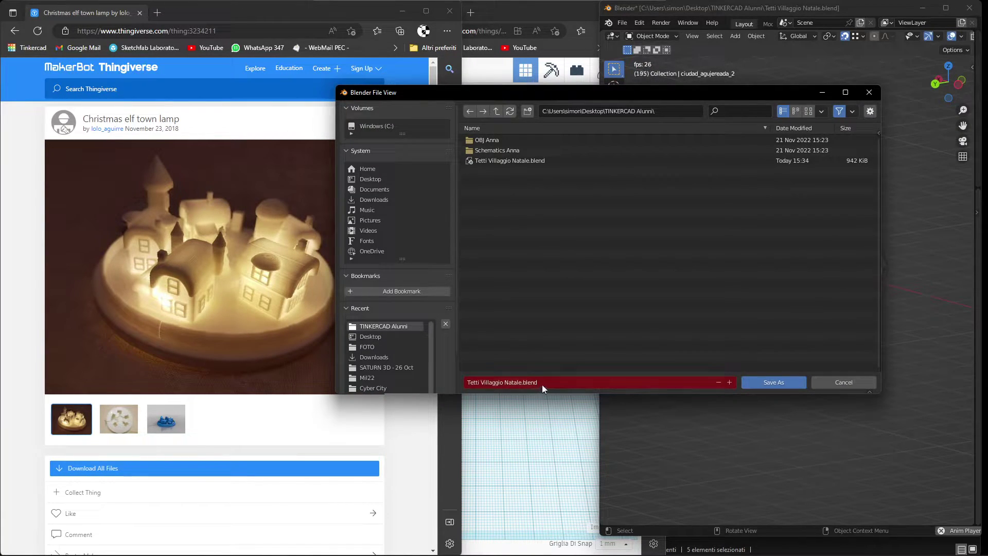
{"action": "left_click", "coordinate": [542, 384]}
{"action": "double_click", "coordinate": [525, 383]}
Confirm the .blend save, then maximize the Tinkercad design window.
{"action": "left_click", "coordinate": [776, 381]}
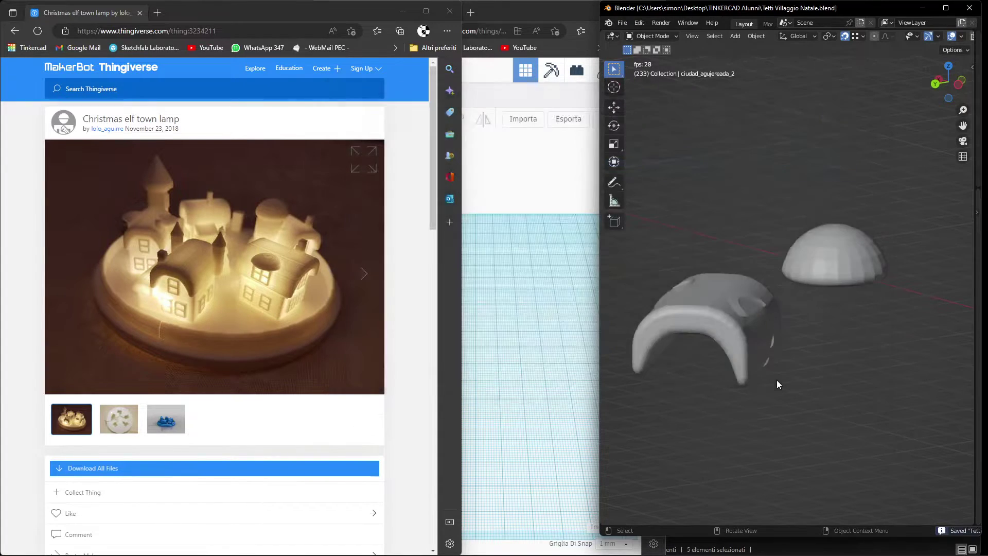
{"action": "left_click", "coordinate": [499, 276]}
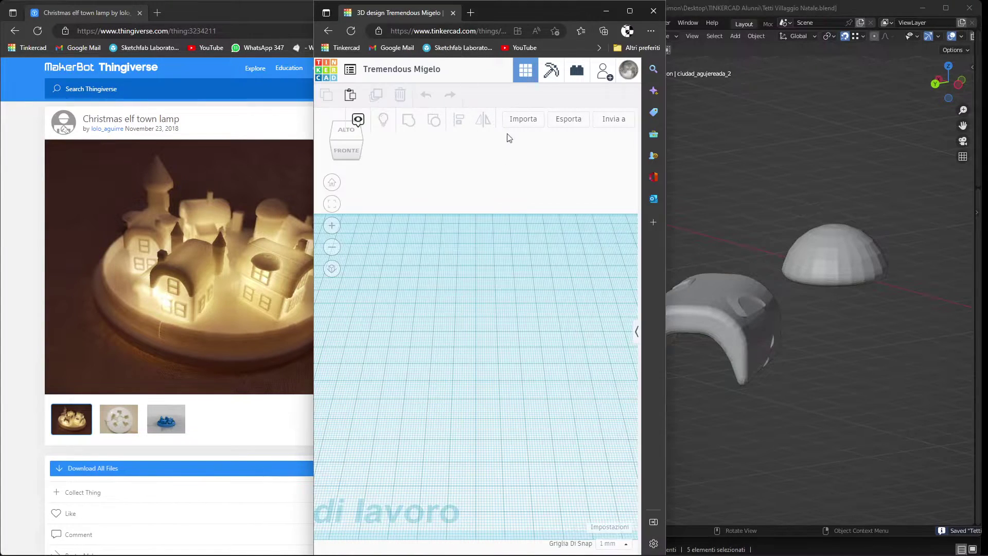
{"action": "left_click", "coordinate": [630, 8]}
Rename the Tinkercad design from Tremendous Migelo to 'Tetti SM 01'.
{"action": "scroll", "coordinate": [471, 369], "scroll_direction": "down", "scroll_amount": 2}
{"action": "scroll", "coordinate": [547, 374], "scroll_direction": "up", "scroll_amount": 2}
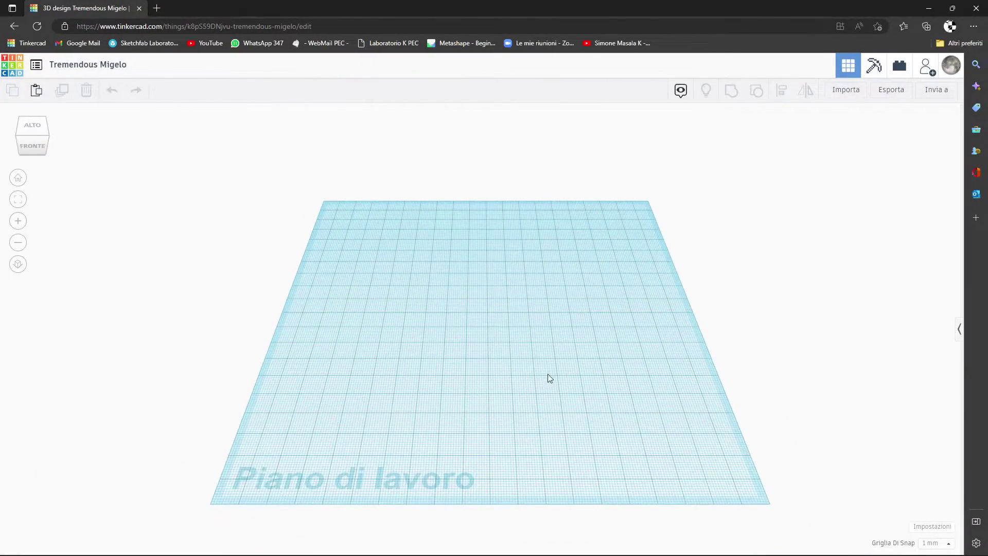
{"action": "mouse_move", "coordinate": [548, 373]}
{"action": "right_mouse_down"}
{"action": "mouse_move", "coordinate": [447, 332]}
{"action": "mouse_move", "coordinate": [485, 430]}
{"action": "right_mouse_up"}
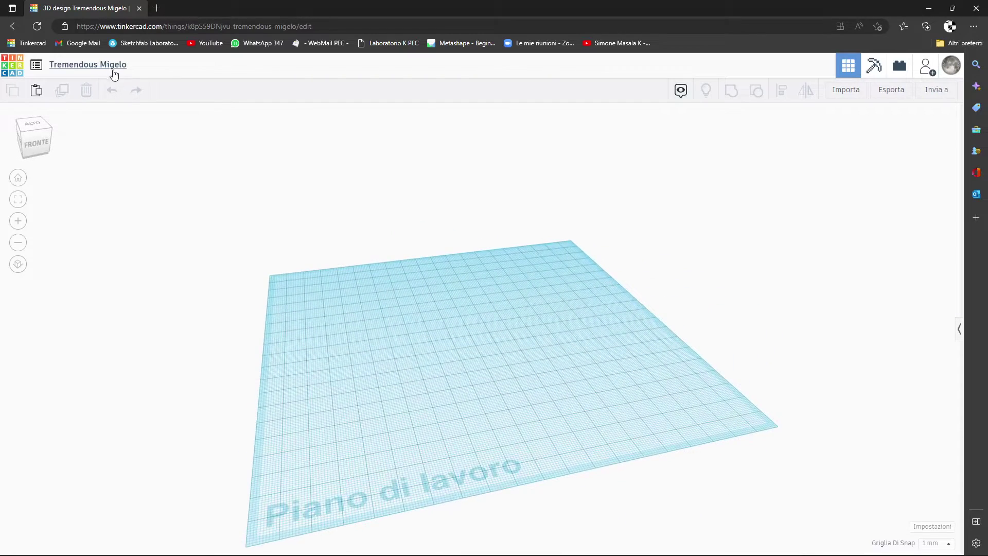
{"action": "left_click", "coordinate": [98, 66]}
{"action": "type", "text": "Te"}
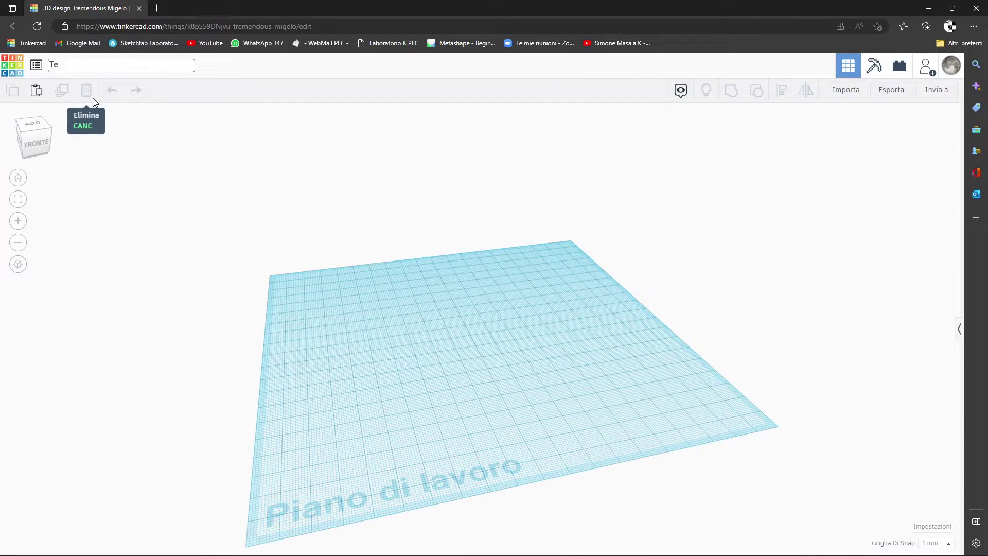
{"action": "type", "text": "tti SM"}
{"action": "type", "text": " 01"}
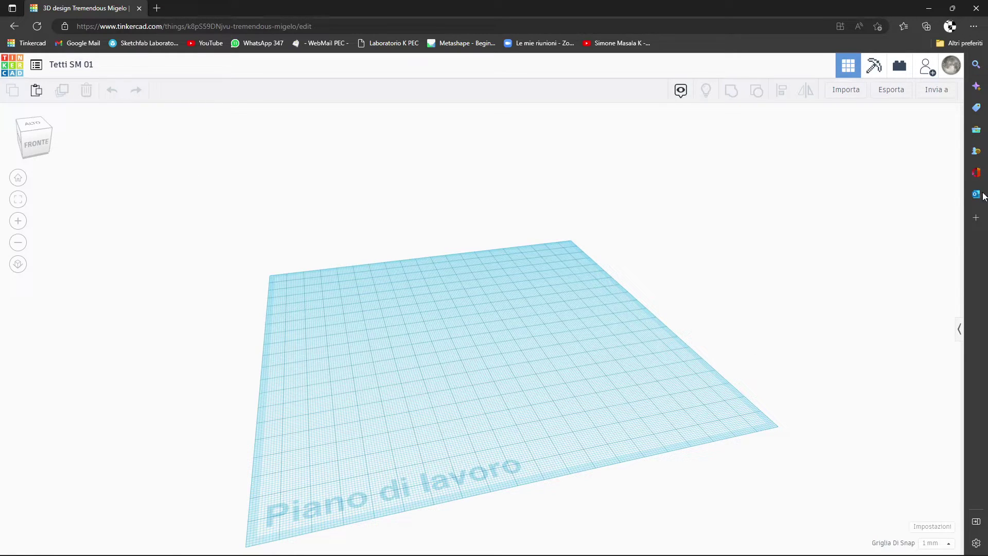
Import Tetto fungo - SM.stl from Desktop > TINKERCAD Alunni at 100% scale.
{"action": "left_click", "coordinate": [847, 91]}
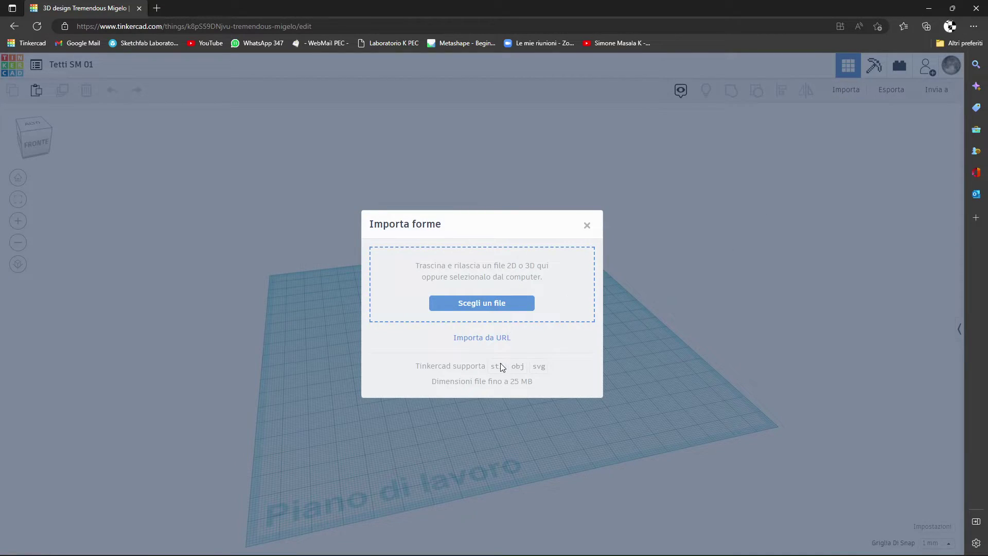
{"action": "left_click", "coordinate": [468, 306]}
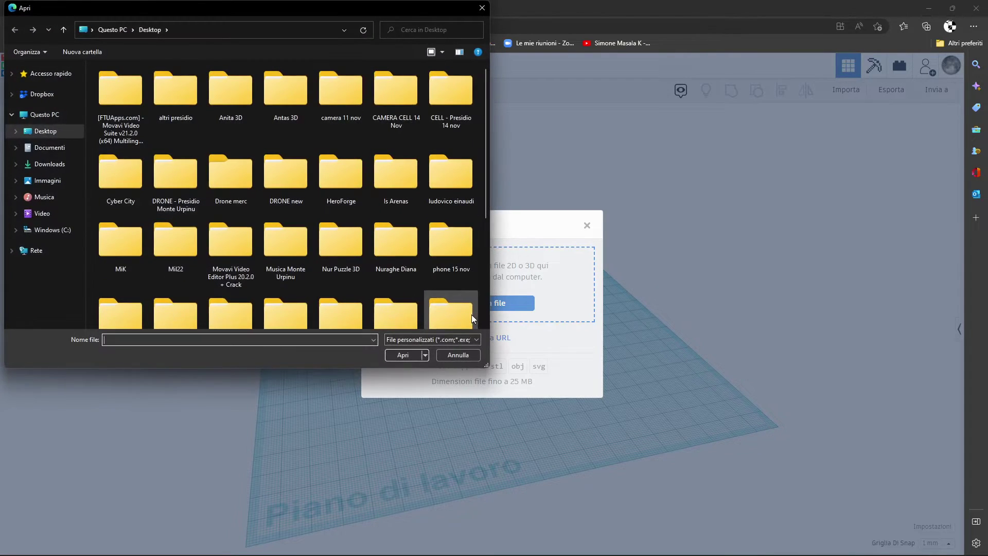
{"action": "left_click", "coordinate": [40, 135]}
{"action": "scroll", "coordinate": [252, 212], "scroll_direction": "down", "scroll_amount": 3}
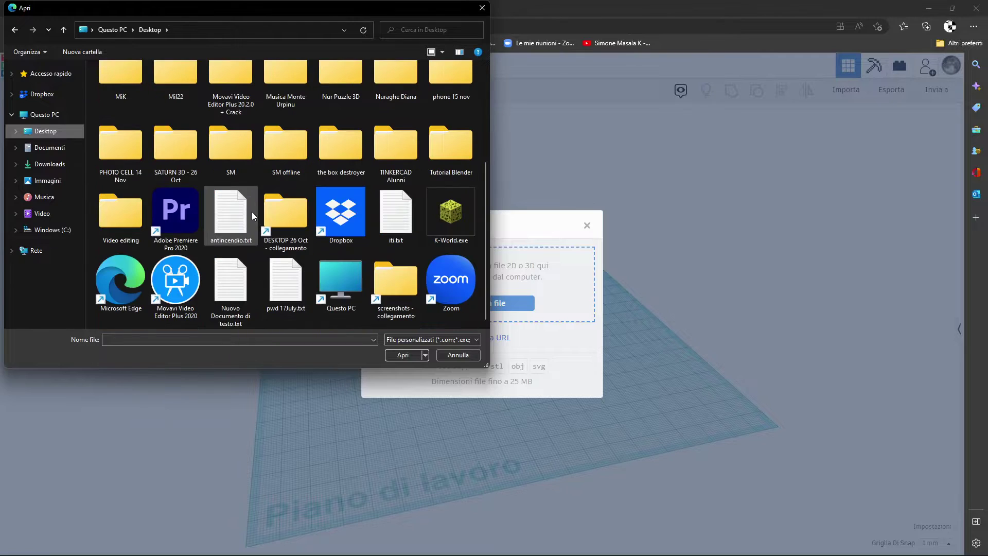
{"action": "double_click", "coordinate": [451, 152]}
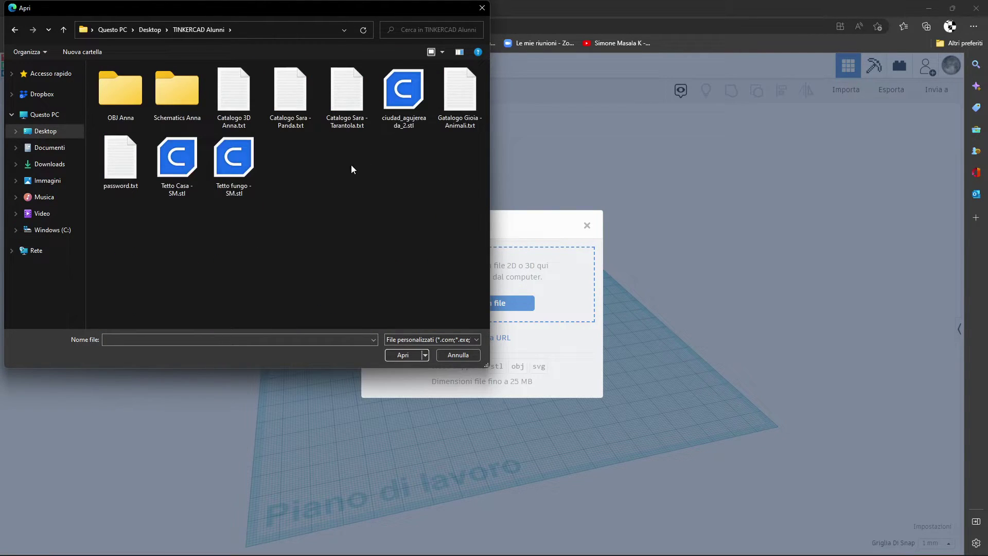
{"action": "double_click", "coordinate": [233, 157]}
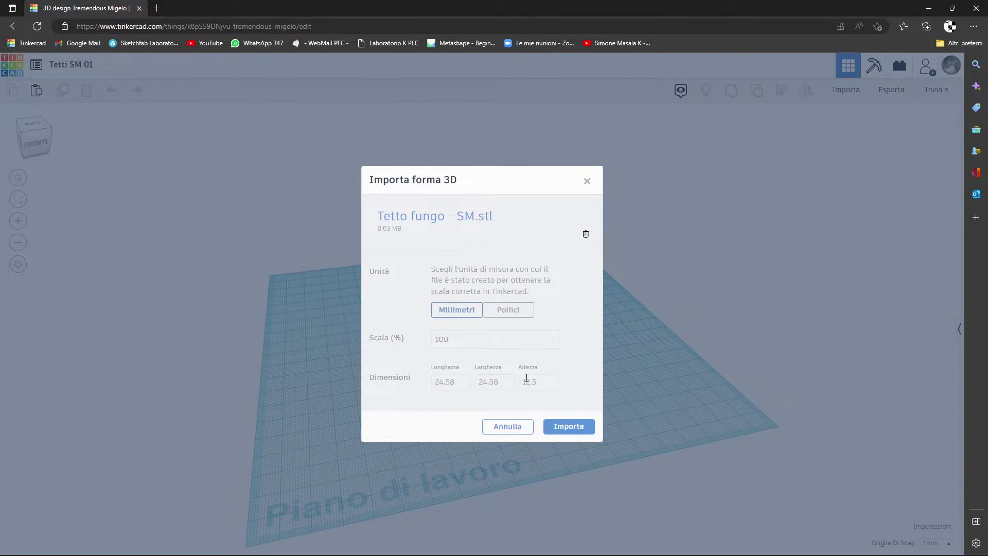
{"action": "left_click", "coordinate": [438, 339]}
{"action": "left_click", "coordinate": [566, 436]}
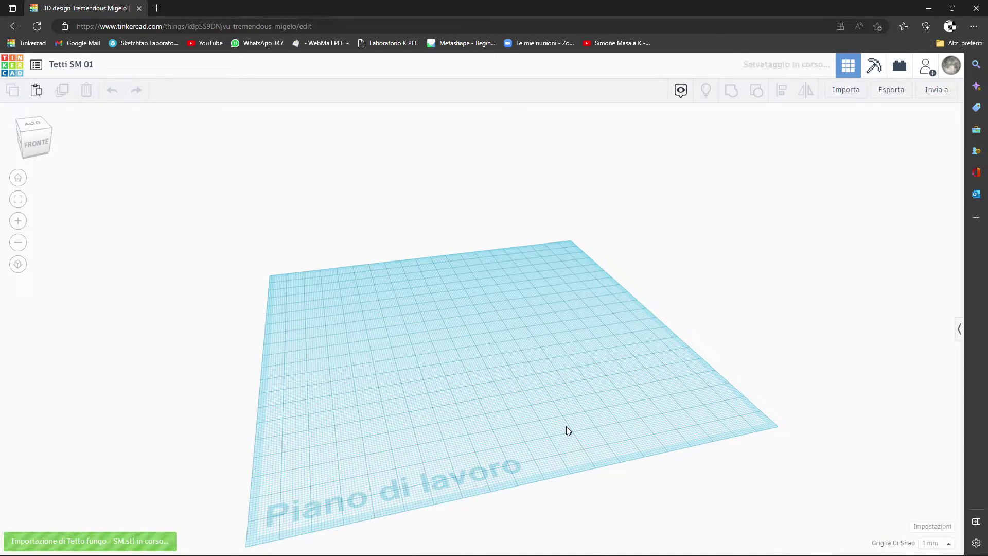
Toggle the dome's Transparent option on and back off, leaving it opaque.
{"action": "scroll", "coordinate": [475, 339], "scroll_direction": "up", "scroll_amount": 5}
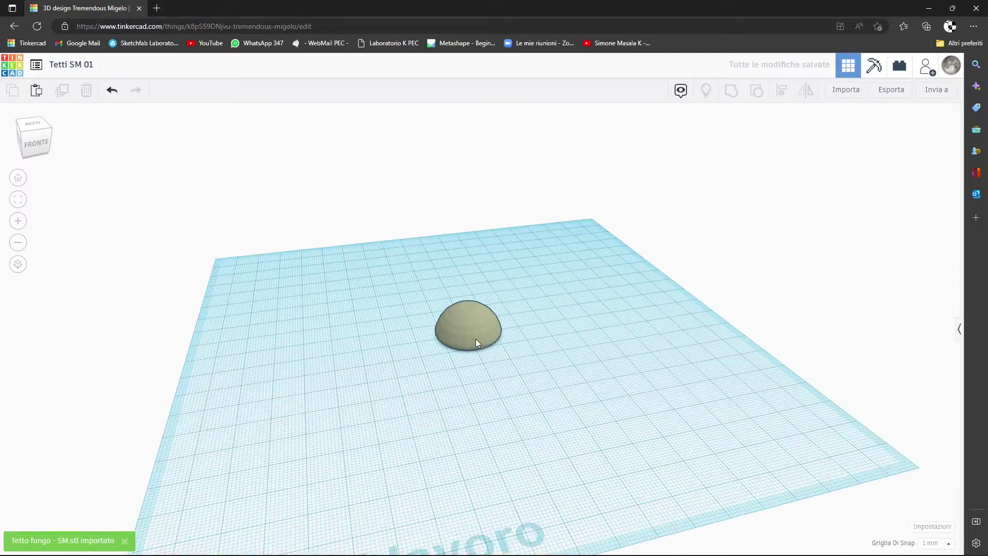
{"action": "left_click", "coordinate": [477, 307]}
{"action": "mouse_move", "coordinate": [409, 328]}
{"action": "right_mouse_down"}
{"action": "mouse_move", "coordinate": [428, 268]}
{"action": "mouse_move", "coordinate": [527, 340]}
{"action": "right_mouse_up"}
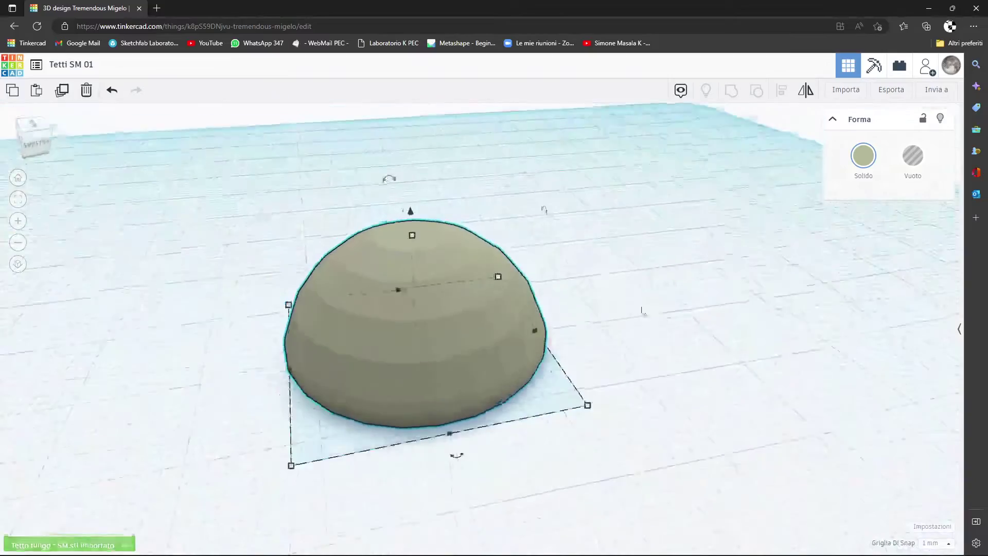
{"action": "mouse_move", "coordinate": [449, 355]}
{"action": "right_mouse_down"}
{"action": "mouse_move", "coordinate": [549, 346]}
{"action": "mouse_move", "coordinate": [711, 264]}
{"action": "right_mouse_up"}
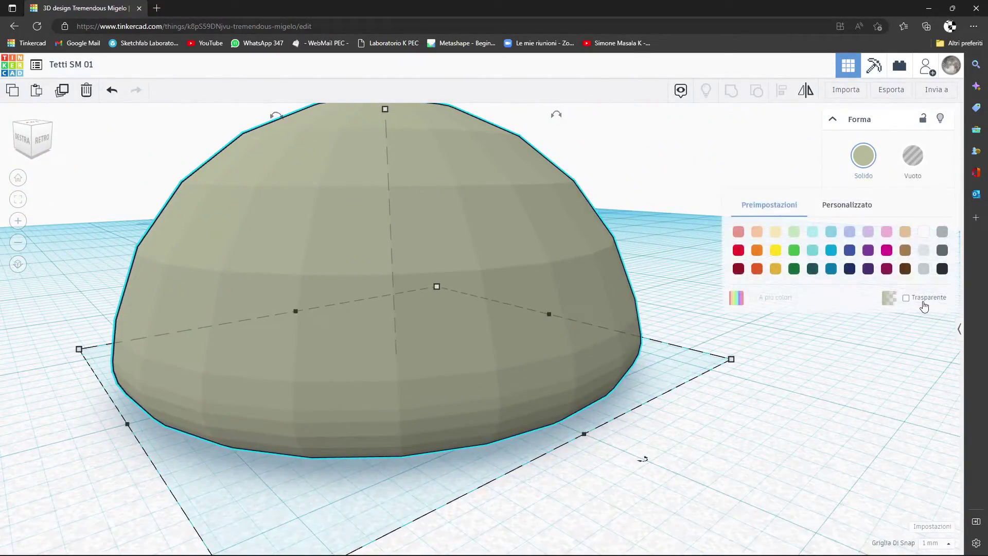
{"action": "left_click", "coordinate": [906, 298]}
{"action": "scroll", "coordinate": [650, 328], "scroll_direction": "down", "scroll_amount": 5}
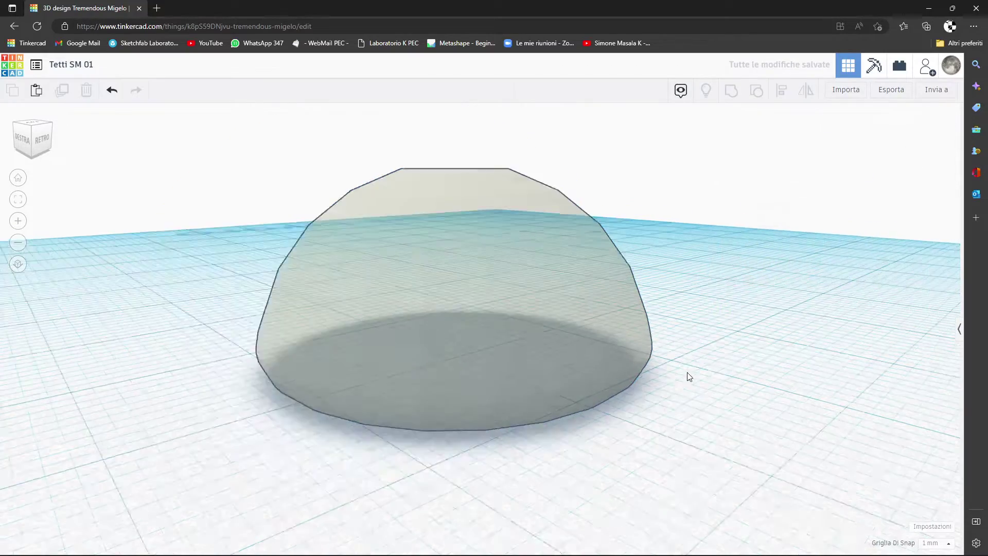
{"action": "mouse_move", "coordinate": [687, 372]}
{"action": "right_mouse_down"}
{"action": "mouse_move", "coordinate": [652, 387]}
{"action": "mouse_move", "coordinate": [585, 343]}
{"action": "right_mouse_up"}
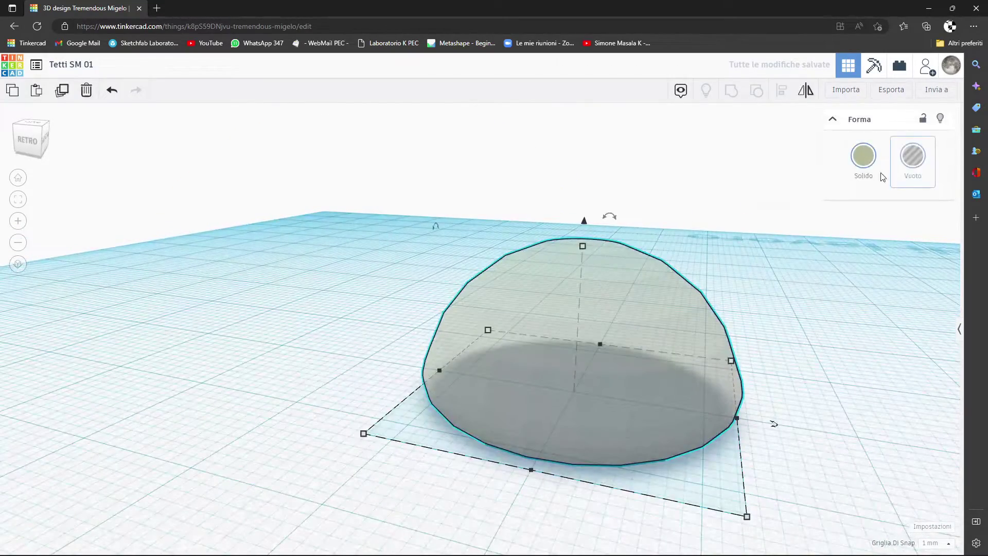
{"action": "left_click", "coordinate": [863, 155]}
{"action": "left_click", "coordinate": [906, 298]}
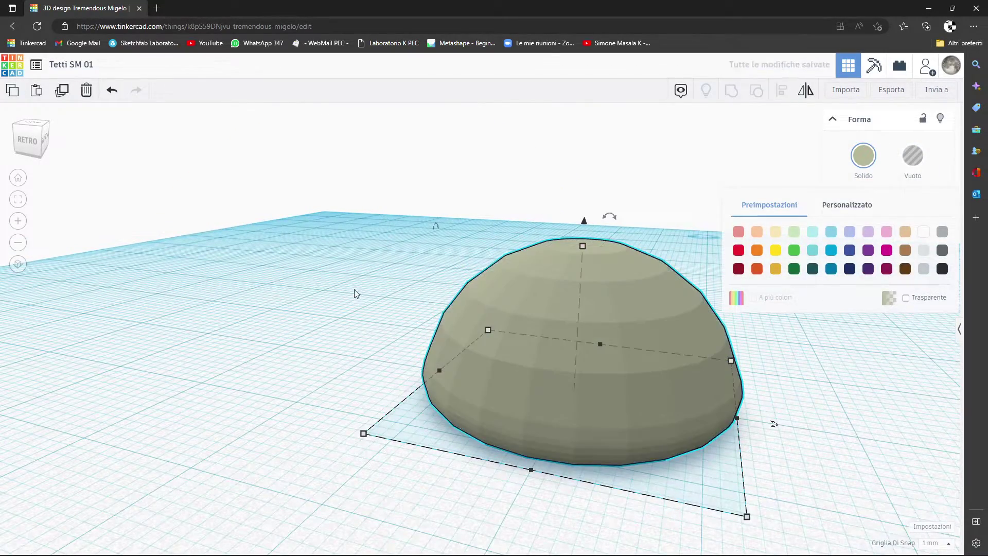
{"action": "left_click", "coordinate": [354, 289]}
{"action": "mouse_move", "coordinate": [452, 327]}
{"action": "right_mouse_down"}
{"action": "mouse_move", "coordinate": [676, 318]}
{"action": "mouse_move", "coordinate": [447, 253]}
{"action": "mouse_move", "coordinate": [404, 347]}
{"action": "right_mouse_up"}
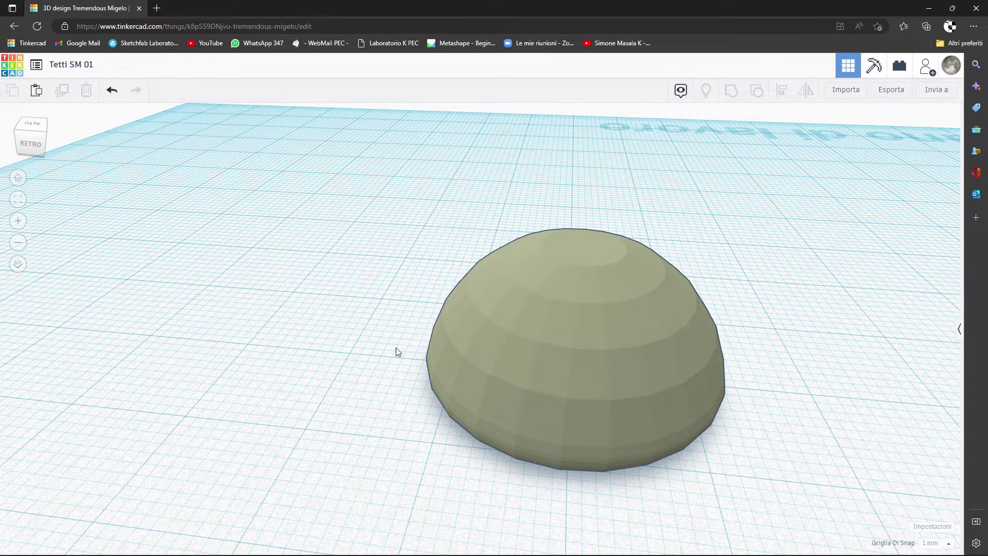
{"action": "scroll", "coordinate": [513, 234], "scroll_direction": "down", "scroll_amount": 5}
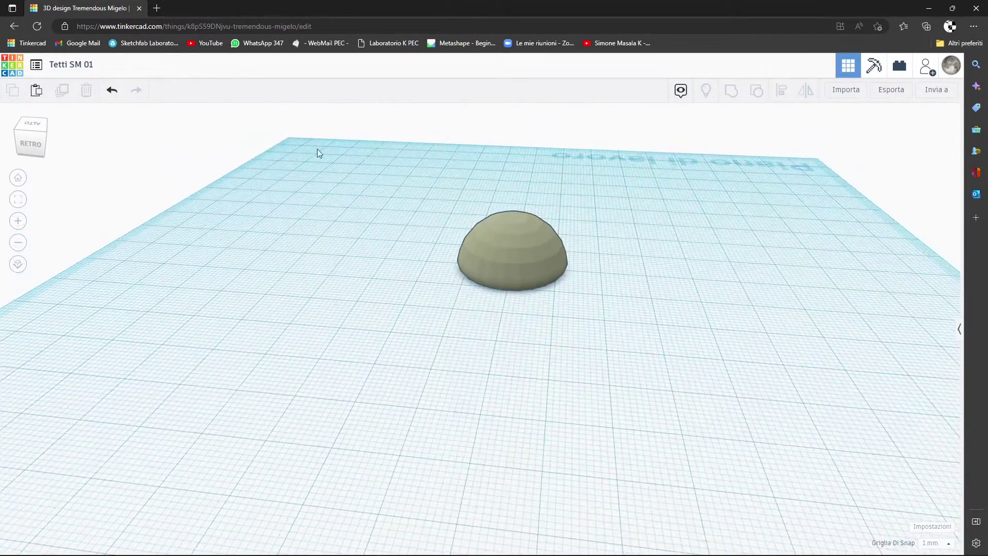
Import Tetto Casa - SM.stl into the design alongside the dome.
{"action": "left_click", "coordinate": [847, 91]}
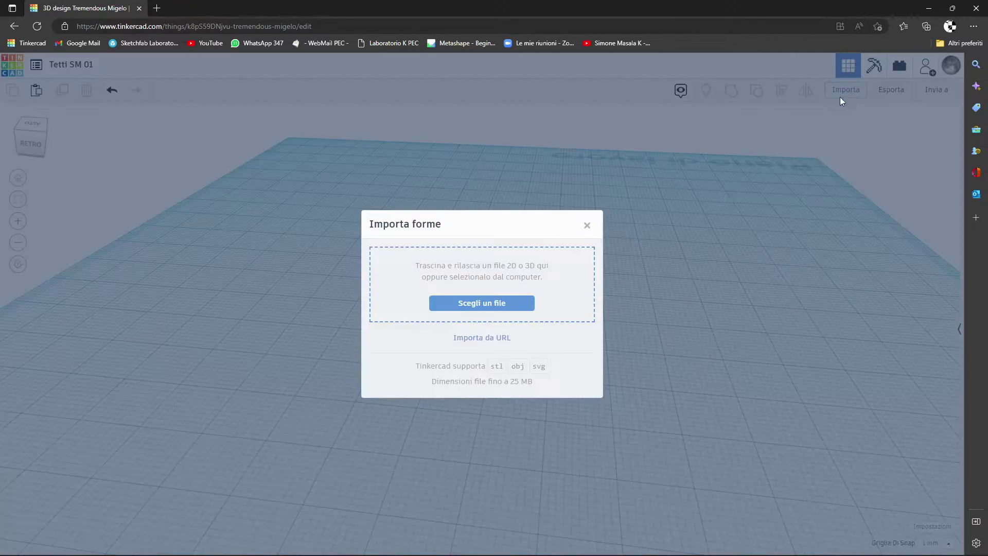
{"action": "left_click", "coordinate": [496, 305]}
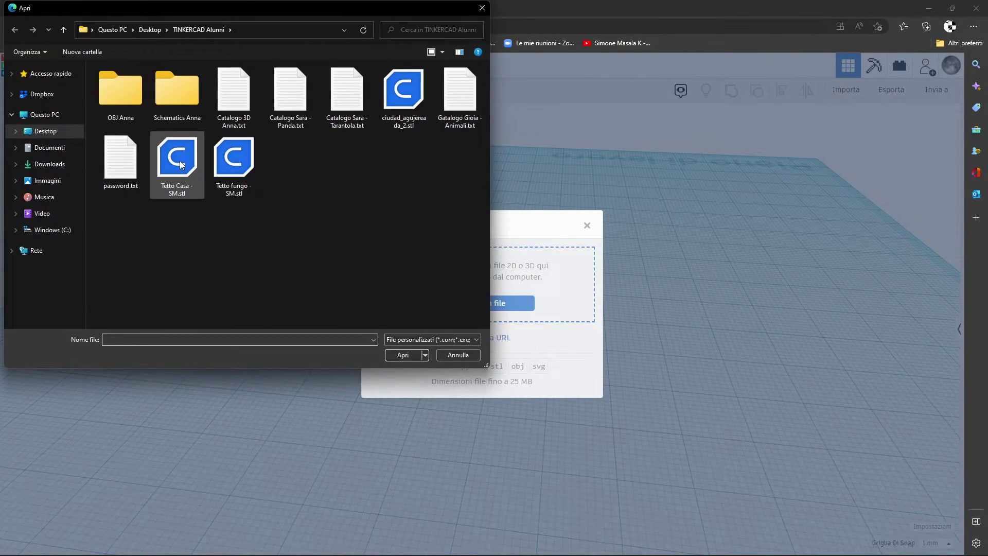
{"action": "double_click", "coordinate": [181, 164]}
{"action": "left_click", "coordinate": [572, 431]}
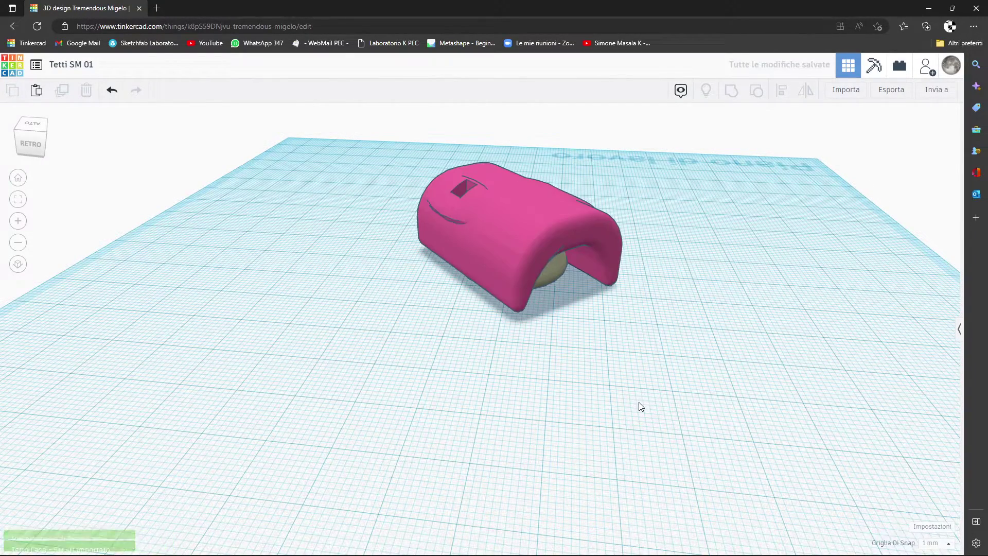
Orbit and zoom around the pink house roof to inspect it from front, sides and close up.
{"action": "scroll", "coordinate": [616, 279], "scroll_direction": "up", "scroll_amount": 3}
{"action": "mouse_move", "coordinate": [616, 279]}
{"action": "right_mouse_down"}
{"action": "mouse_move", "coordinate": [591, 295]}
{"action": "mouse_move", "coordinate": [432, 298]}
{"action": "mouse_move", "coordinate": [349, 276]}
{"action": "mouse_move", "coordinate": [340, 234]}
{"action": "right_mouse_up"}
{"action": "scroll", "coordinate": [741, 302], "scroll_direction": "up", "scroll_amount": 3}
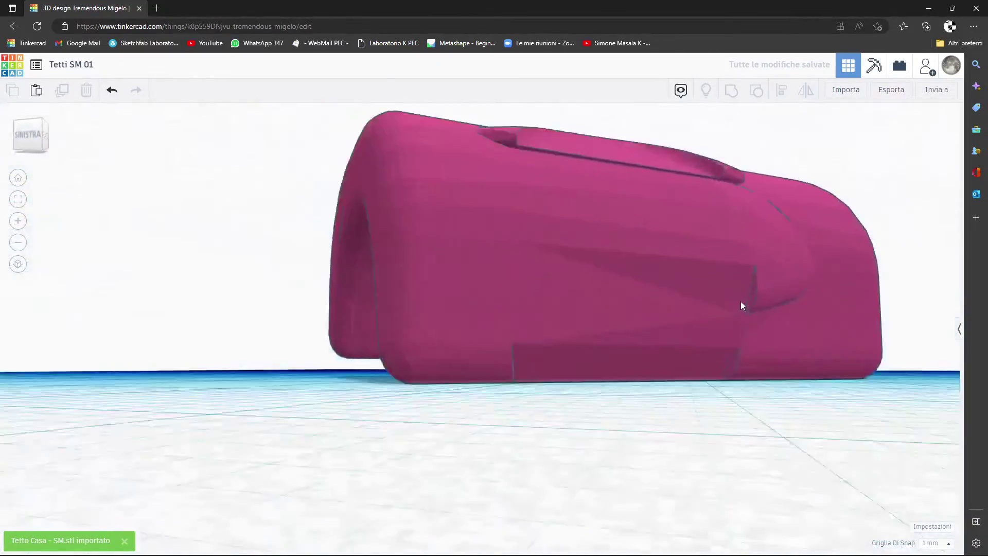
{"action": "scroll", "coordinate": [727, 307], "scroll_direction": "up", "scroll_amount": 3}
{"action": "scroll", "coordinate": [832, 316], "scroll_direction": "up", "scroll_amount": 2}
{"action": "scroll", "coordinate": [818, 315], "scroll_direction": "down", "scroll_amount": 3}
{"action": "scroll", "coordinate": [790, 325], "scroll_direction": "down", "scroll_amount": 3}
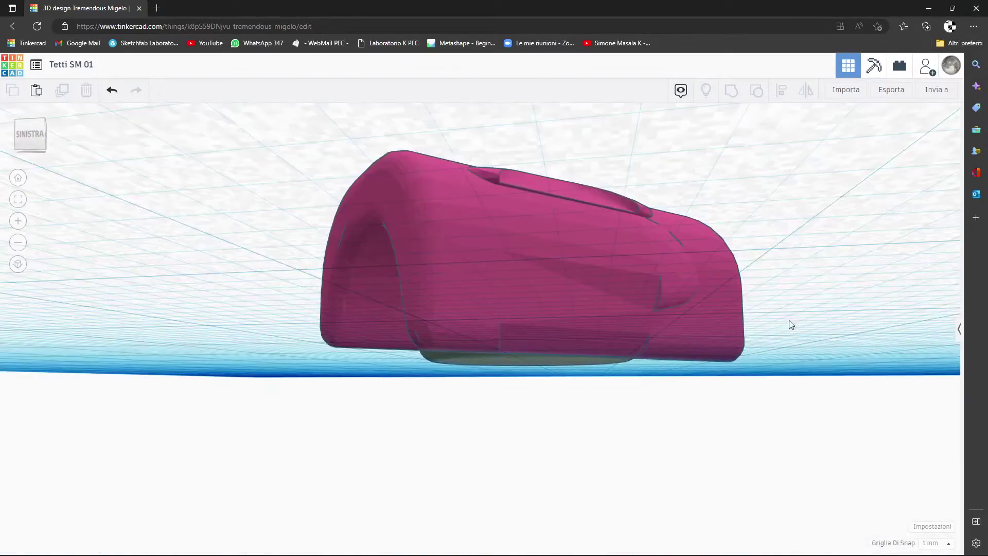
{"action": "right_click_drag", "start_coordinate": [790, 325], "coordinate": [611, 328]}
{"action": "scroll", "coordinate": [510, 340], "scroll_direction": "up", "scroll_amount": 3}
{"action": "scroll", "coordinate": [678, 334], "scroll_direction": "down", "scroll_amount": 2}
{"action": "scroll", "coordinate": [834, 357], "scroll_direction": "down", "scroll_amount": 3}
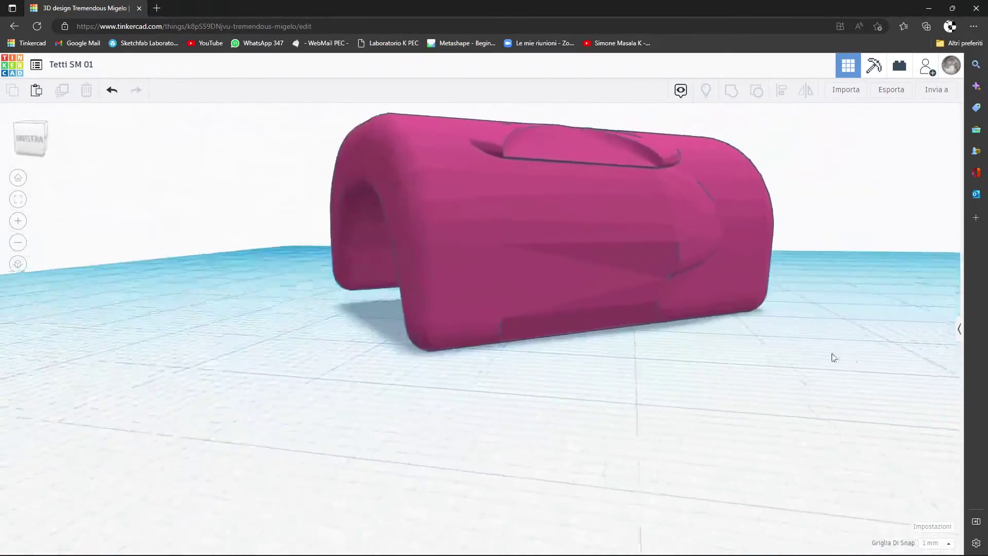
{"action": "mouse_move", "coordinate": [833, 357]}
{"action": "right_mouse_down"}
{"action": "mouse_move", "coordinate": [904, 353]}
{"action": "mouse_move", "coordinate": [735, 336]}
{"action": "right_mouse_up"}
{"action": "scroll", "coordinate": [556, 277], "scroll_direction": "up", "scroll_amount": 5}
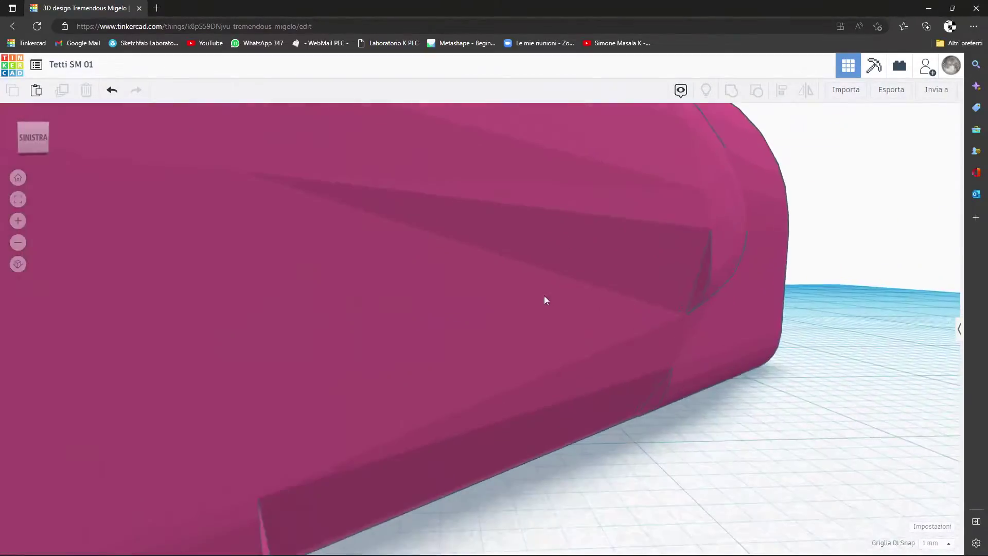
{"action": "right_click_drag", "start_coordinate": [613, 310], "coordinate": [635, 309]}
{"action": "scroll", "coordinate": [616, 307], "scroll_direction": "up", "scroll_amount": 2}
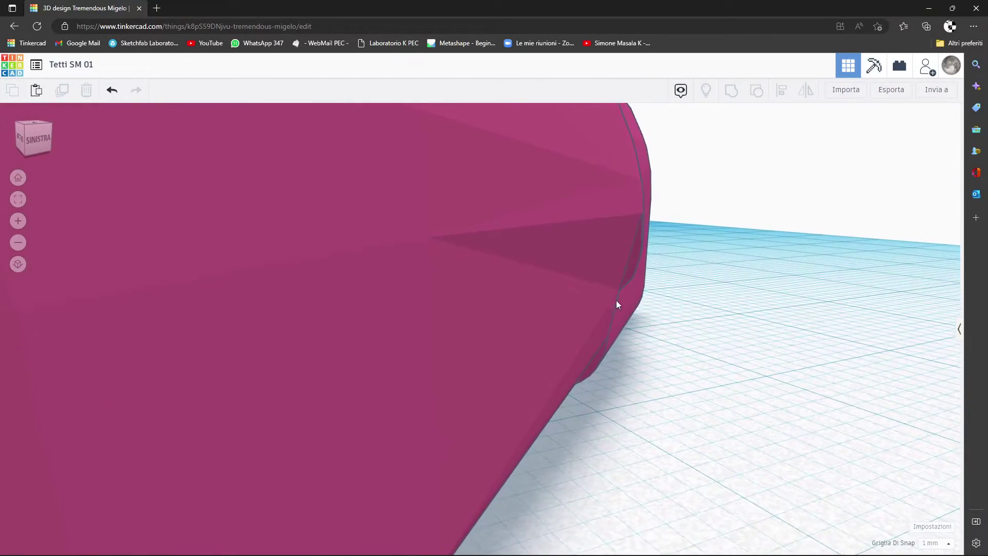
{"action": "scroll", "coordinate": [600, 298], "scroll_direction": "down", "scroll_amount": 5}
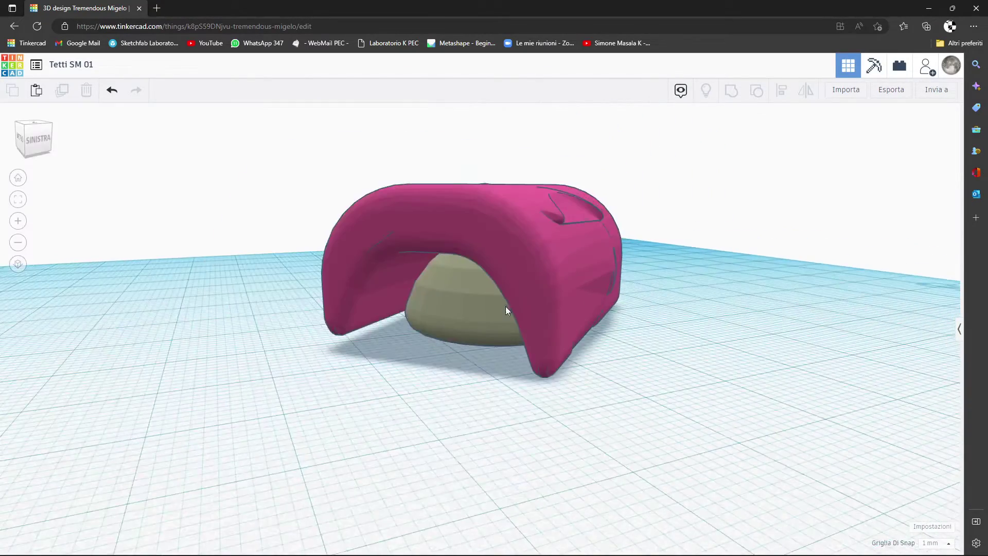
{"action": "scroll", "coordinate": [551, 348], "scroll_direction": "down", "scroll_amount": 2}
Nudge the pink roof left twice with the arrow keys so it clears the dome.
{"action": "left_click", "coordinate": [490, 248]}
{"action": "right_click_drag", "start_coordinate": [491, 248], "coordinate": [486, 350]}
{"action": "scroll", "coordinate": [477, 351], "scroll_direction": "up", "scroll_amount": 2}
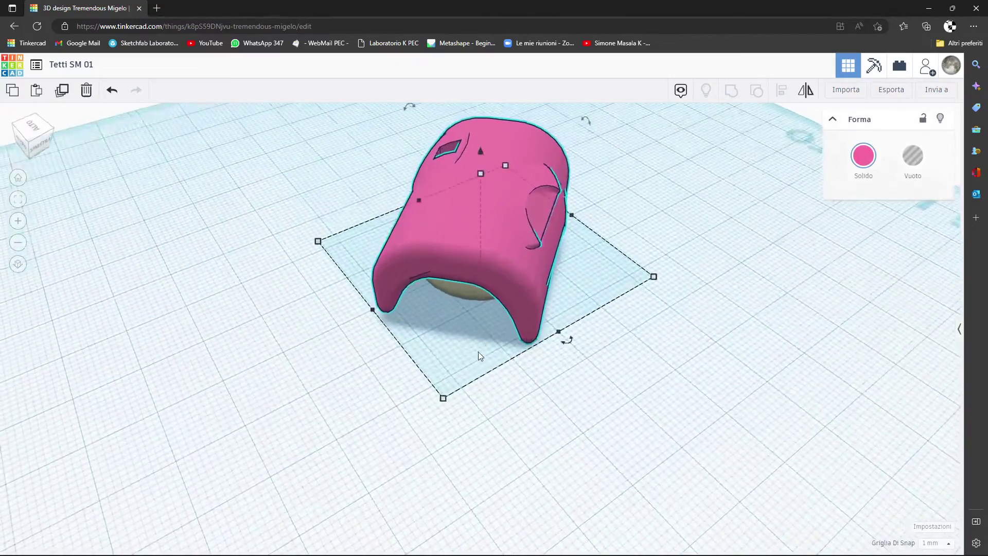
{"action": "key", "text": "Left"}
{"action": "key", "text": "Left"}
{"action": "key", "text": "Left"}
{"action": "key", "text": "Left"}
{"action": "key", "text": "Left"}
{"action": "key", "text": "Left"}
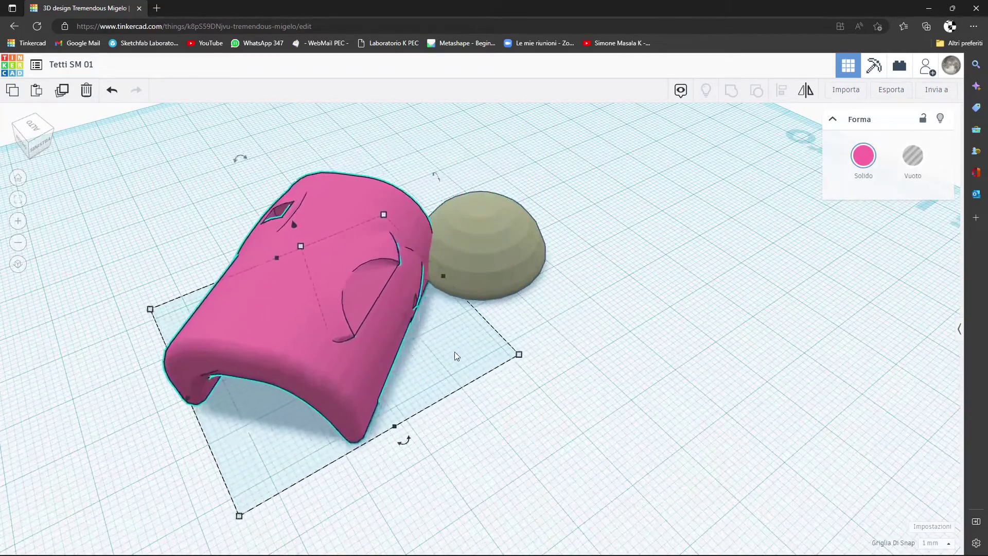
{"action": "key", "text": "Left"}
{"action": "key", "text": "Left"}
{"action": "key", "text": "Left"}
{"action": "scroll", "coordinate": [545, 368], "scroll_direction": "down", "scroll_amount": 3}
{"action": "right_click_drag", "start_coordinate": [545, 369], "coordinate": [428, 378]}
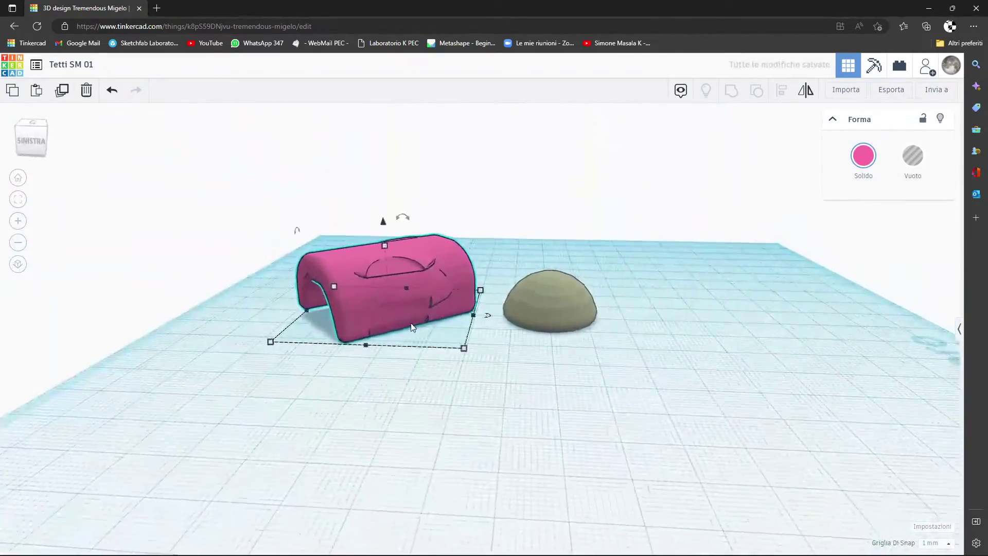
{"action": "scroll", "coordinate": [268, 358], "scroll_direction": "up", "scroll_amount": 2}
{"action": "mouse_move", "coordinate": [268, 359]}
{"action": "right_mouse_down"}
{"action": "mouse_move", "coordinate": [724, 357]}
{"action": "mouse_move", "coordinate": [810, 376]}
{"action": "mouse_move", "coordinate": [491, 391]}
{"action": "mouse_move", "coordinate": [247, 379]}
{"action": "right_mouse_up"}
{"action": "scroll", "coordinate": [384, 311], "scroll_direction": "up", "scroll_amount": 2}
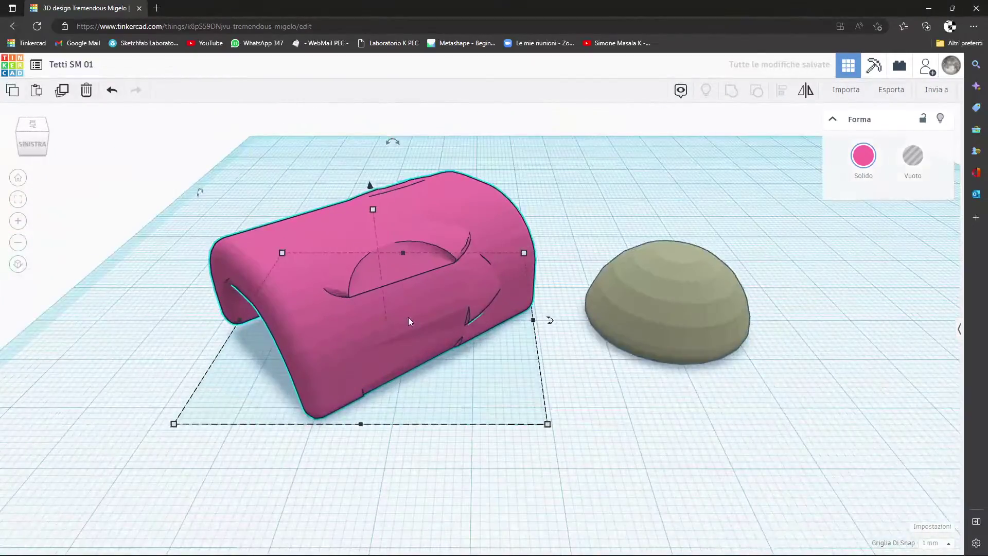
{"action": "left_click", "coordinate": [34, 125]}
{"action": "scroll", "coordinate": [520, 309], "scroll_direction": "down", "scroll_amount": 1}
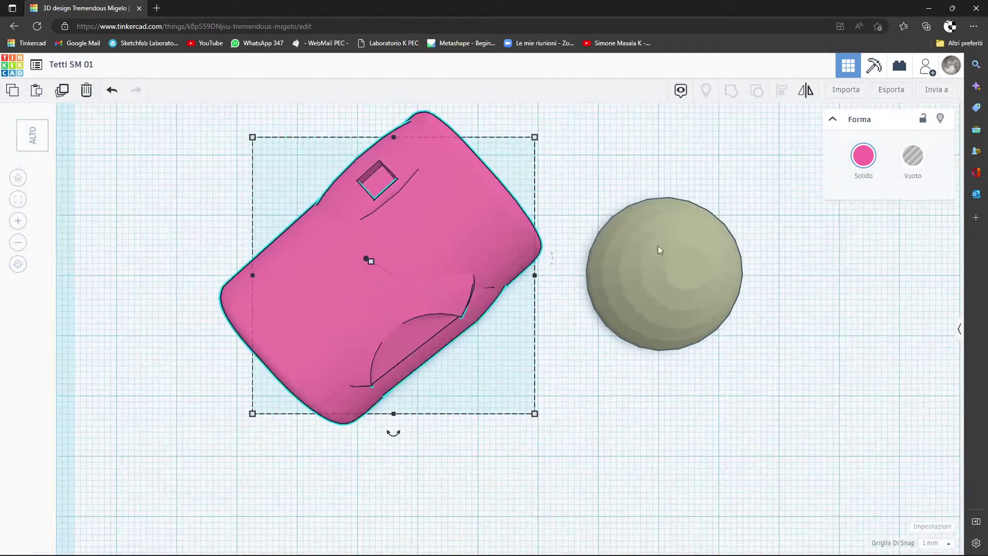
In orthographic view, rotate the pink roof about 48° to square it with the grid.
{"action": "left_click", "coordinate": [17, 265]}
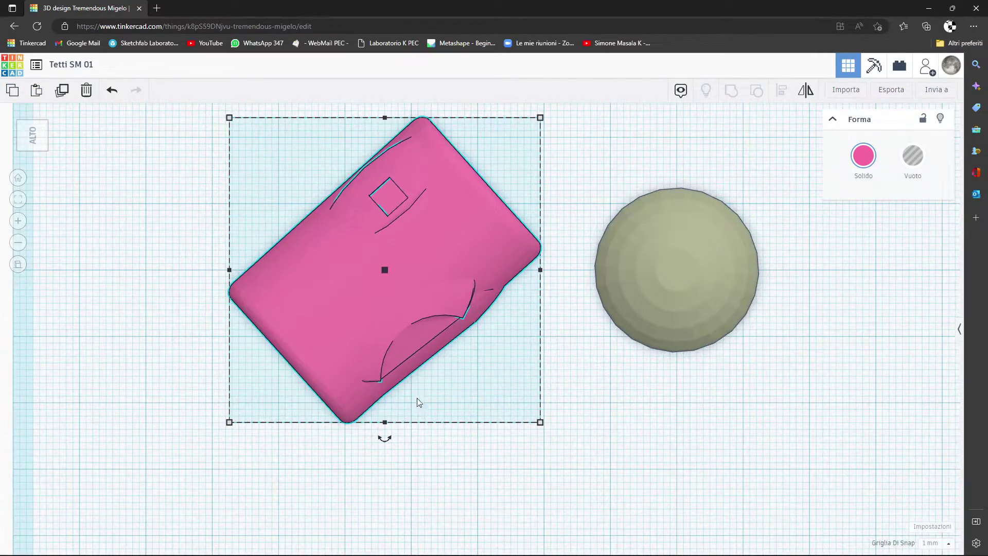
{"action": "left_click_drag", "start_coordinate": [384, 438], "coordinate": [594, 458]}
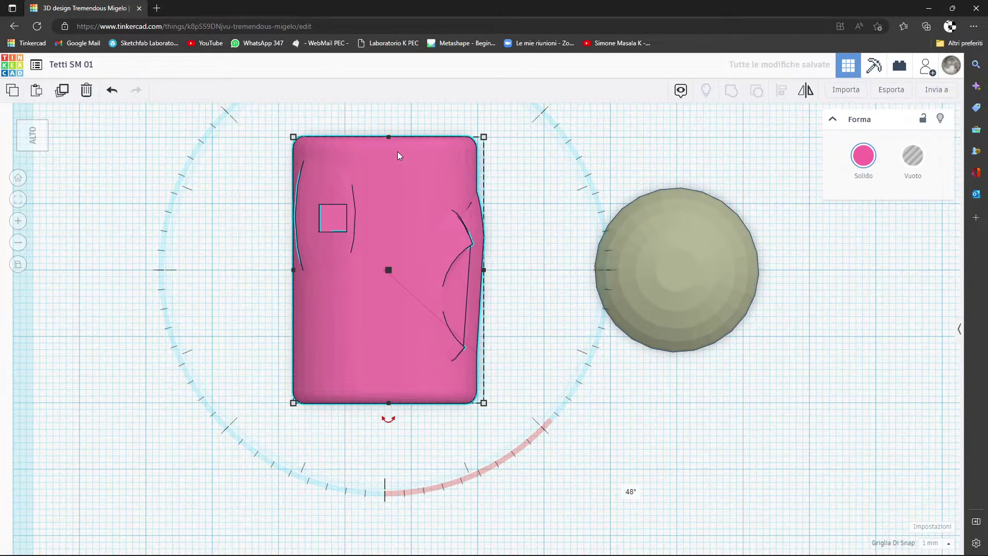
{"action": "right_click_drag", "start_coordinate": [399, 155], "coordinate": [423, 279]}
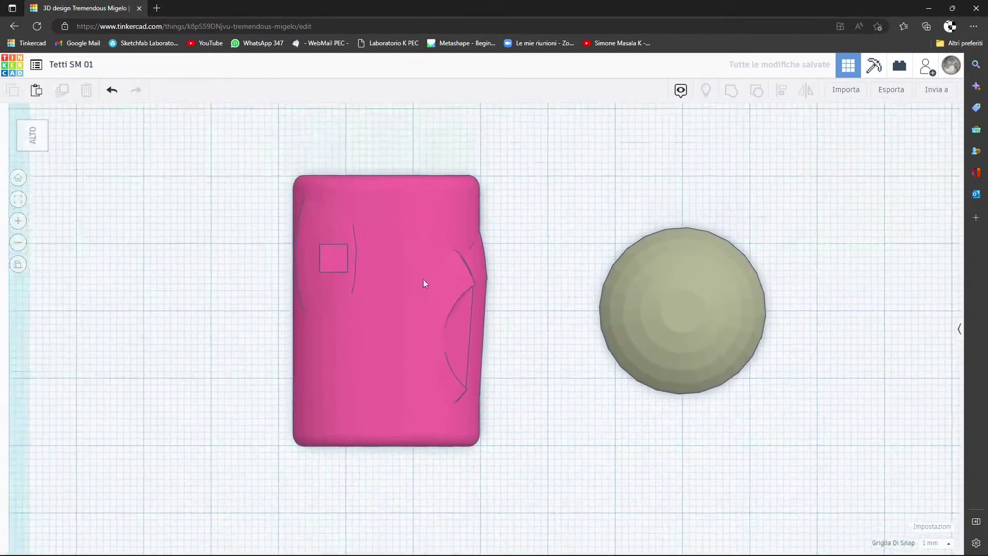
Zoom and pan the view to frame the beige dome.
{"action": "scroll", "coordinate": [423, 278], "scroll_direction": "up", "scroll_amount": 2}
{"action": "scroll", "coordinate": [392, 232], "scroll_direction": "up", "scroll_amount": 2}
{"action": "middle_click_drag", "start_coordinate": [393, 232], "coordinate": [447, 322]}
{"action": "scroll", "coordinate": [255, 201], "scroll_direction": "up", "scroll_amount": 2}
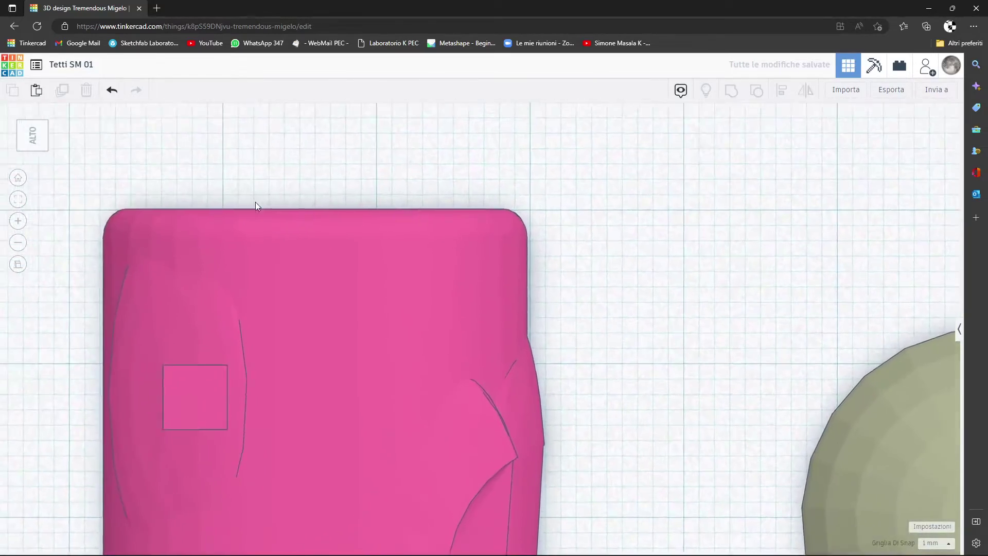
{"action": "scroll", "coordinate": [255, 202], "scroll_direction": "up", "scroll_amount": 1}
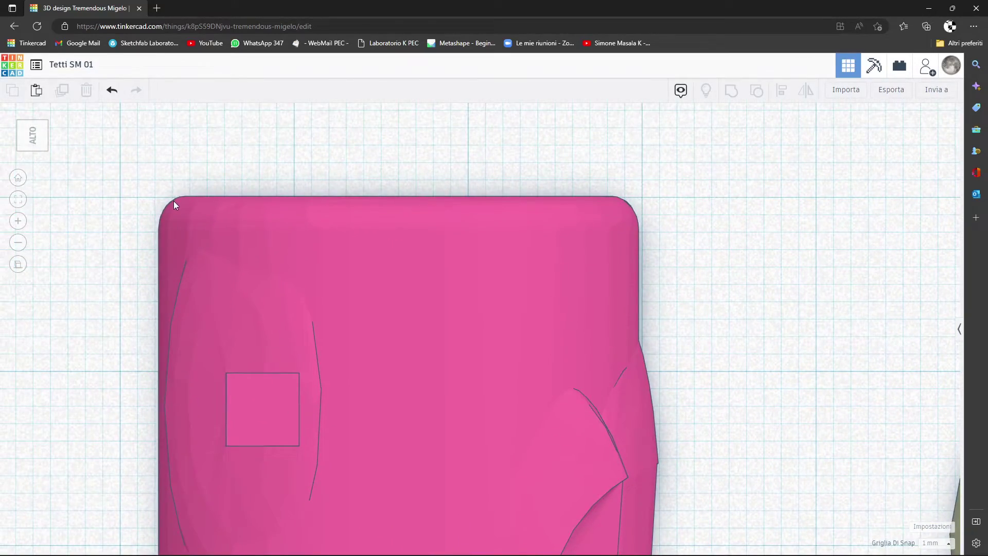
{"action": "scroll", "coordinate": [309, 252], "scroll_direction": "down", "scroll_amount": 1}
{"action": "scroll", "coordinate": [464, 278], "scroll_direction": "down", "scroll_amount": 3}
{"action": "scroll", "coordinate": [638, 302], "scroll_direction": "down", "scroll_amount": 1}
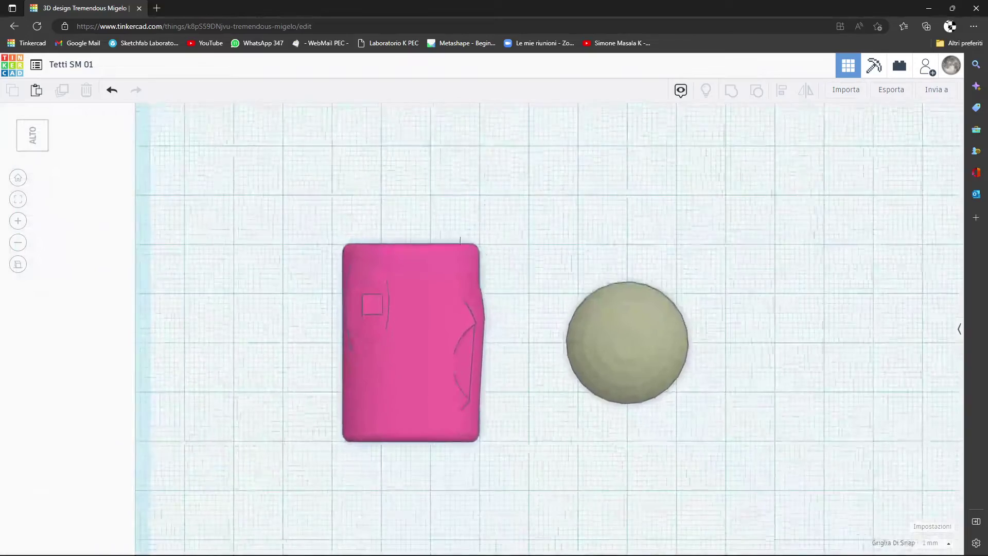
{"action": "scroll", "coordinate": [639, 358], "scroll_direction": "up", "scroll_amount": 1}
{"action": "scroll", "coordinate": [639, 358], "scroll_direction": "up", "scroll_amount": 1}
{"action": "middle_click_drag", "start_coordinate": [835, 357], "coordinate": [484, 295]}
Select the beige dome and turn it clockwise about its centre.
{"action": "scroll", "coordinate": [617, 268], "scroll_direction": "up", "scroll_amount": 1}
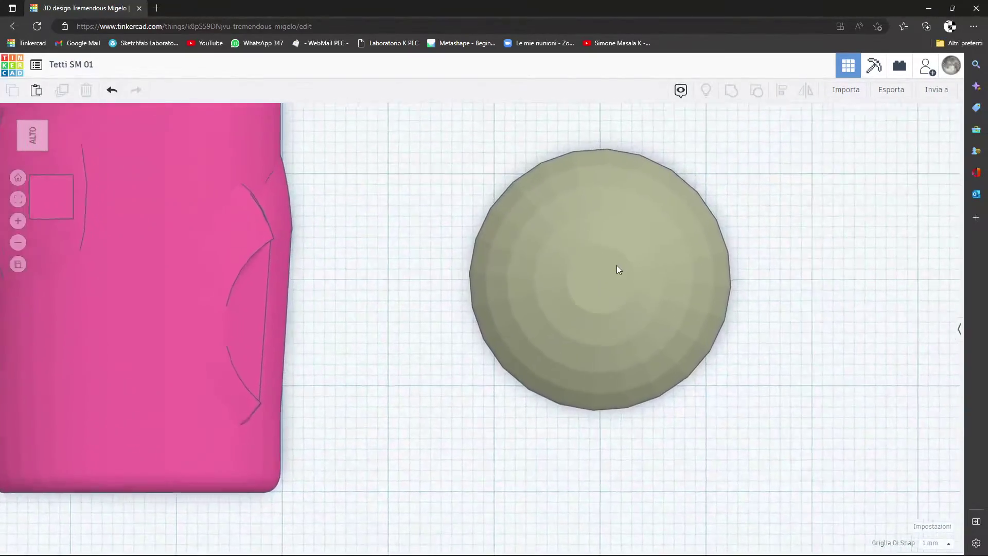
{"action": "scroll", "coordinate": [615, 265], "scroll_direction": "up", "scroll_amount": 1}
{"action": "left_click", "coordinate": [631, 282]}
{"action": "left_click_drag", "start_coordinate": [616, 450], "coordinate": [676, 536]}
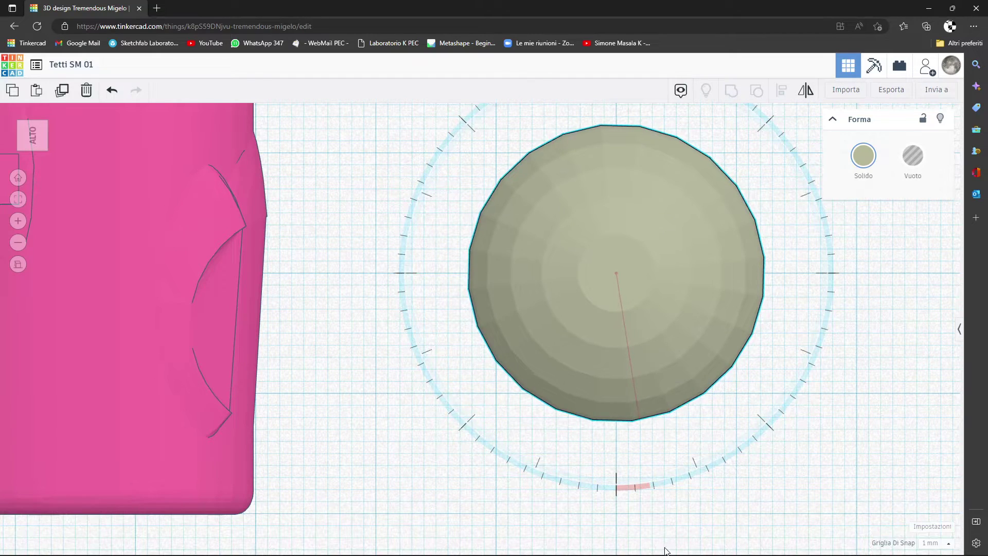
{"action": "left_click_drag", "start_coordinate": [664, 551], "coordinate": [631, 553]}
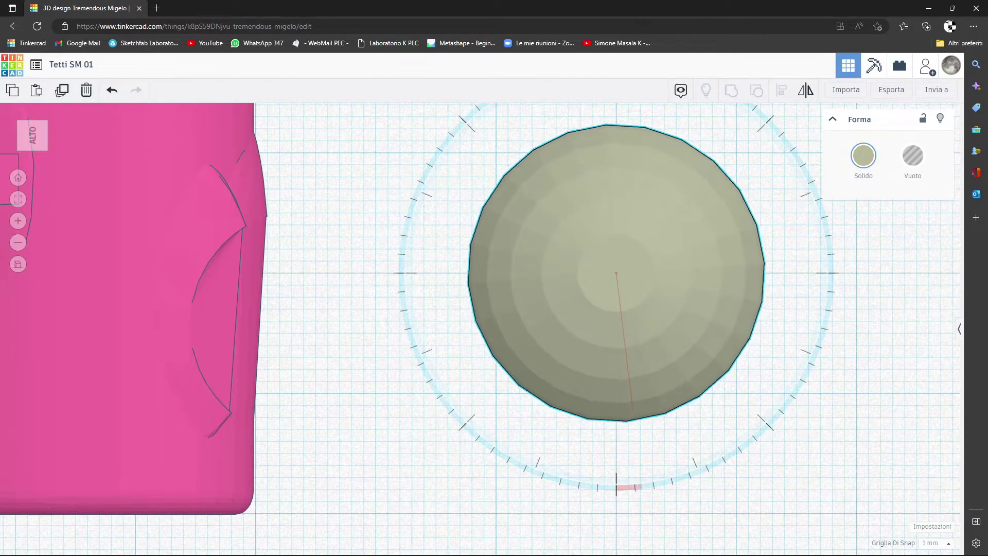
{"action": "mouse_move", "coordinate": [626, 553]}
{"action": "left_mouse_down"}
{"action": "mouse_move", "coordinate": [661, 539]}
{"action": "mouse_move", "coordinate": [623, 554]}
{"action": "mouse_move", "coordinate": [657, 543]}
{"action": "mouse_move", "coordinate": [628, 548]}
{"action": "mouse_move", "coordinate": [643, 550]}
{"action": "left_mouse_up"}
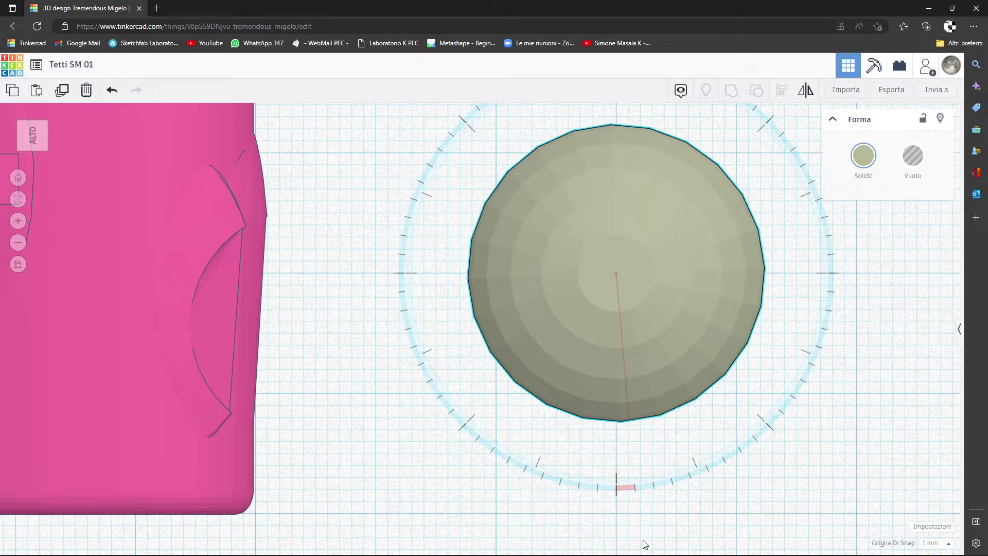
Fine-tune the dome's rotation angle slightly, then deselect it.
{"action": "left_click_drag", "start_coordinate": [645, 544], "coordinate": [637, 547]}
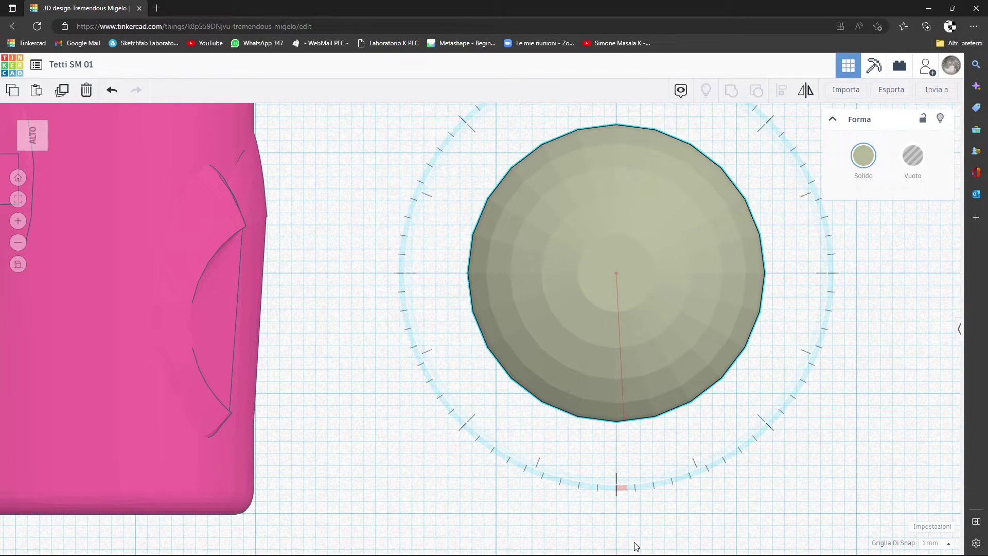
{"action": "left_click_drag", "start_coordinate": [633, 546], "coordinate": [632, 547]}
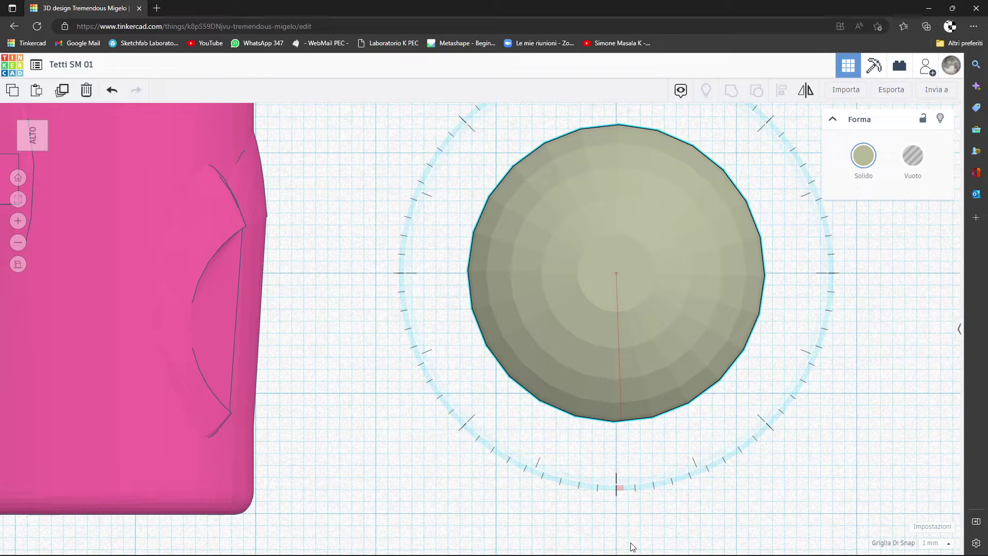
{"action": "left_click_drag", "start_coordinate": [633, 546], "coordinate": [635, 543]}
{"action": "left_click", "coordinate": [629, 119]}
{"action": "scroll", "coordinate": [633, 339], "scroll_direction": "down", "scroll_amount": 2}
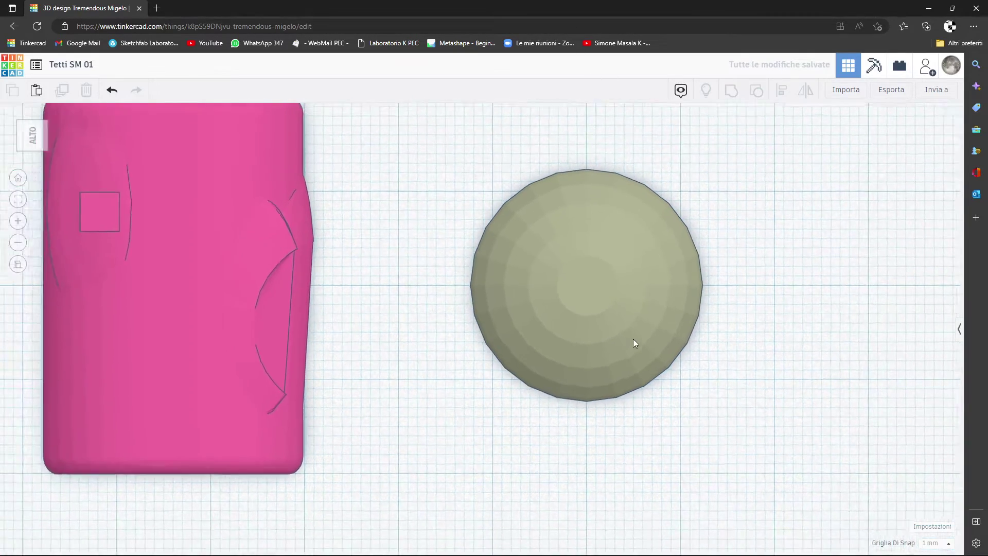
{"action": "scroll", "coordinate": [579, 268], "scroll_direction": "down", "scroll_amount": 2}
{"action": "scroll", "coordinate": [585, 291], "scroll_direction": "up", "scroll_amount": 3}
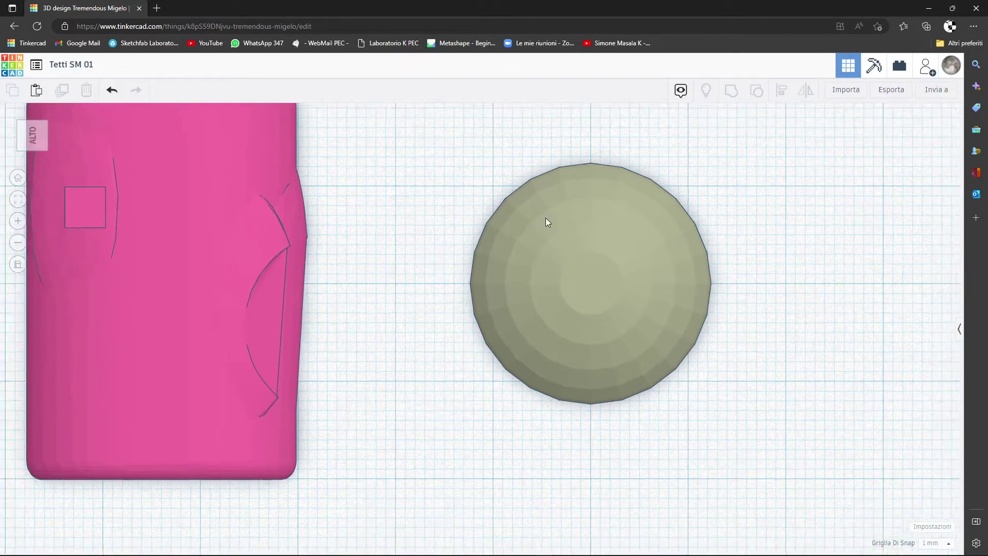
{"action": "scroll", "coordinate": [547, 220], "scroll_direction": "down", "scroll_amount": 3}
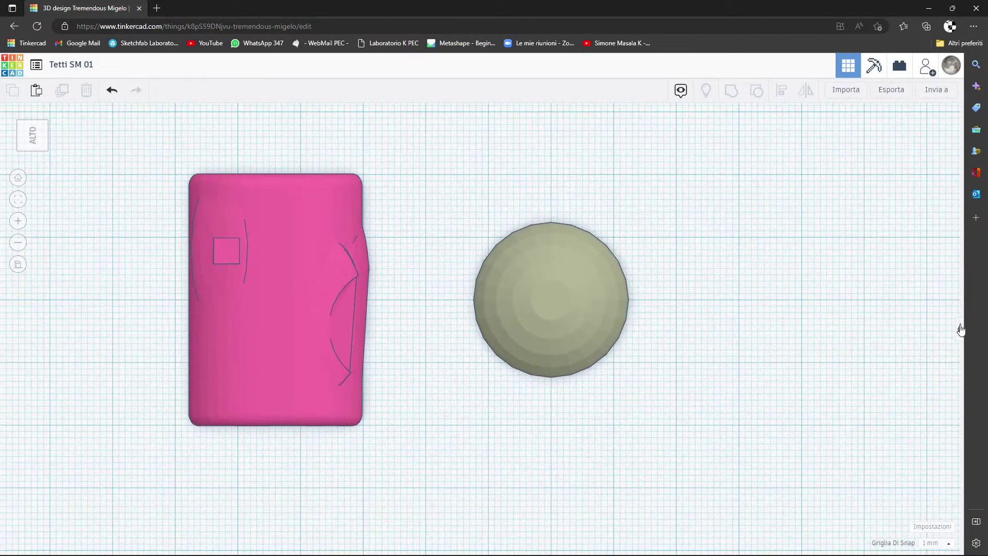
Place a Box hole from Basic Shapes over one quarter of the beige dome.
{"action": "left_click", "coordinate": [959, 329]}
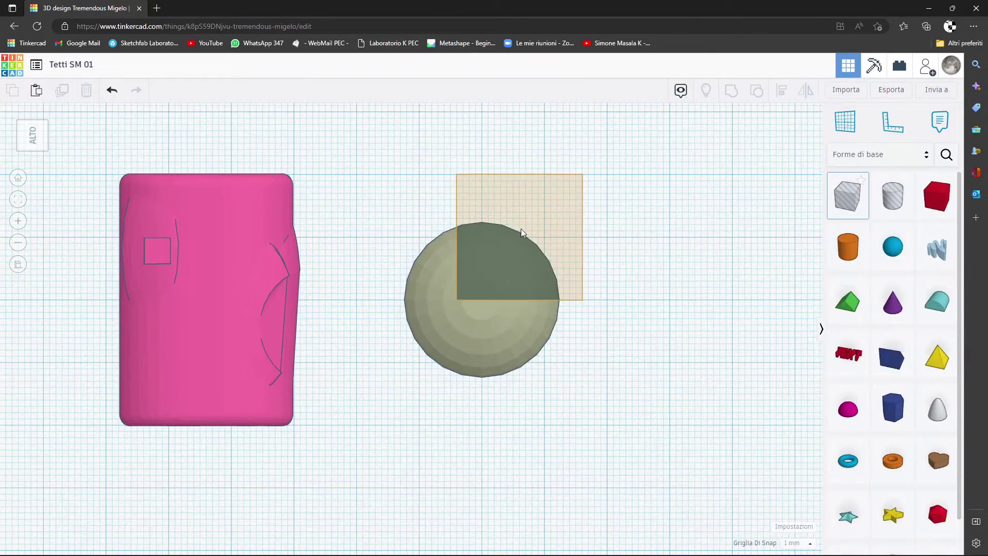
{"action": "left_click_drag", "start_coordinate": [847, 196], "coordinate": [545, 249]}
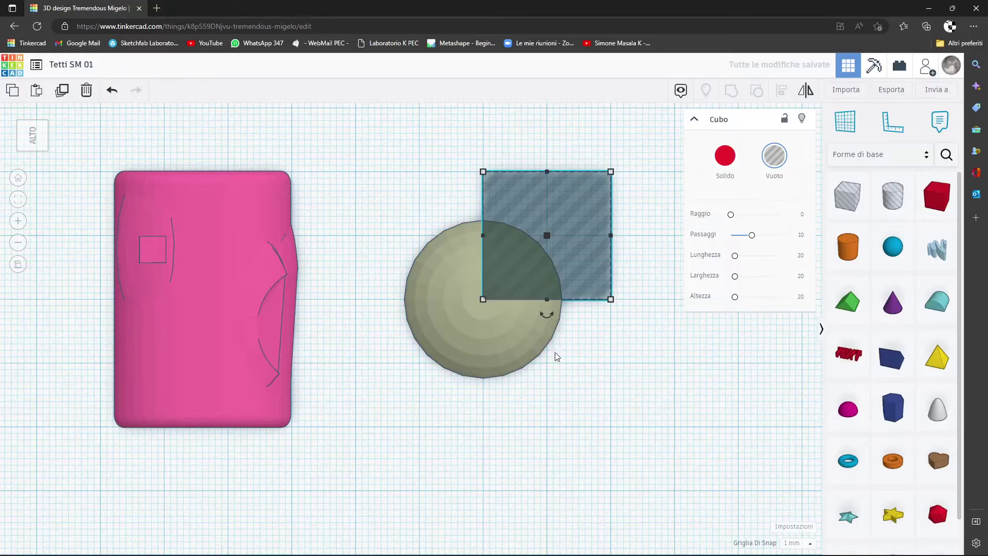
{"action": "left_click", "coordinate": [613, 346]}
Group the dome with the box hole to cut out the quarter wedge, viewed in perspective.
{"action": "scroll", "coordinate": [566, 309], "scroll_direction": "up", "scroll_amount": 2}
{"action": "left_click_drag", "start_coordinate": [570, 301], "coordinate": [561, 278]}
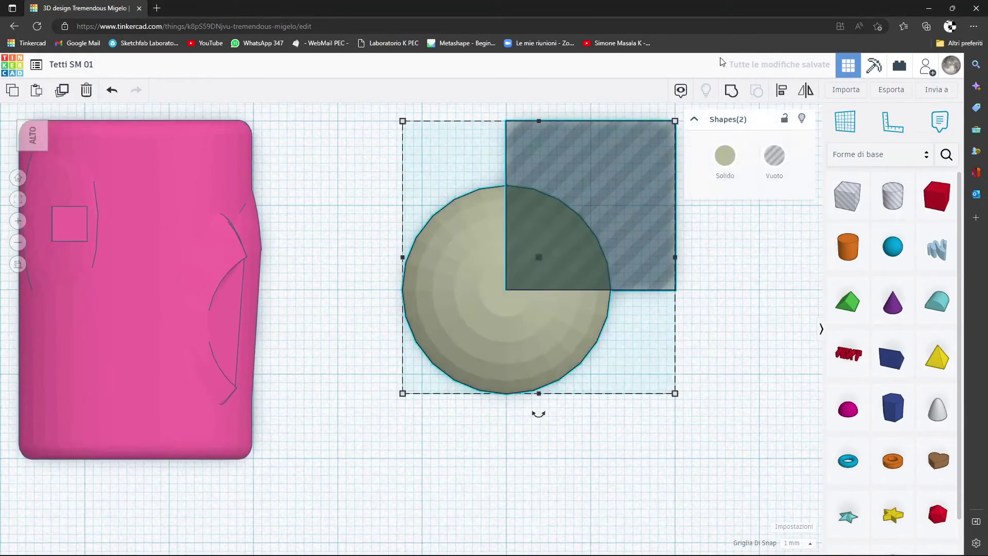
{"action": "left_click", "coordinate": [733, 93]}
{"action": "scroll", "coordinate": [342, 198], "scroll_direction": "down", "scroll_amount": 2}
{"action": "mouse_move", "coordinate": [342, 199]}
{"action": "right_mouse_down"}
{"action": "mouse_move", "coordinate": [250, 334]}
{"action": "mouse_move", "coordinate": [408, 413]}
{"action": "mouse_move", "coordinate": [388, 388]}
{"action": "mouse_move", "coordinate": [470, 375]}
{"action": "mouse_move", "coordinate": [411, 384]}
{"action": "mouse_move", "coordinate": [503, 415]}
{"action": "mouse_move", "coordinate": [474, 419]}
{"action": "mouse_move", "coordinate": [481, 399]}
{"action": "mouse_move", "coordinate": [442, 426]}
{"action": "mouse_move", "coordinate": [547, 485]}
{"action": "mouse_move", "coordinate": [513, 397]}
{"action": "mouse_move", "coordinate": [514, 278]}
{"action": "mouse_move", "coordinate": [574, 207]}
{"action": "mouse_move", "coordinate": [600, 222]}
{"action": "mouse_move", "coordinate": [584, 270]}
{"action": "mouse_move", "coordinate": [566, 208]}
{"action": "mouse_move", "coordinate": [561, 239]}
{"action": "right_mouse_up"}
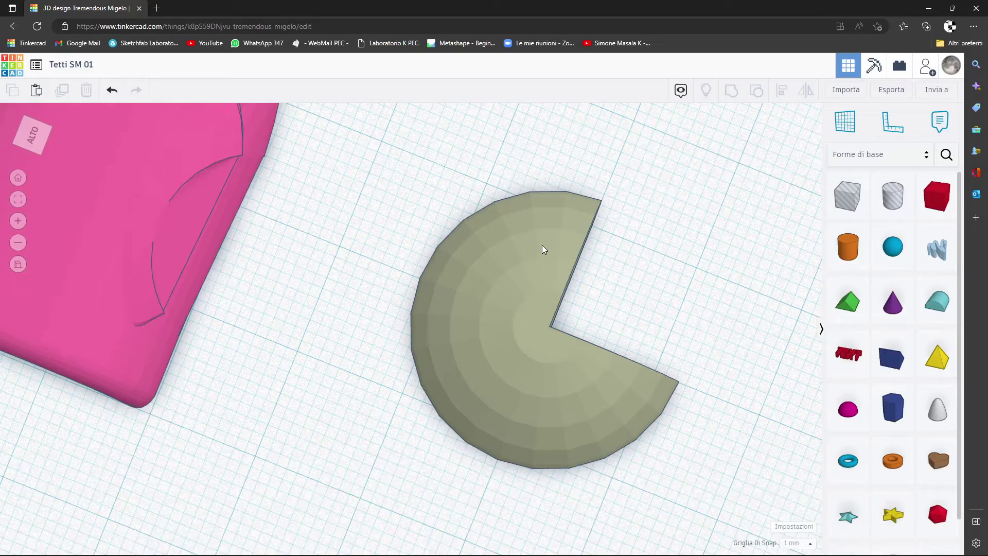
Ungroup the cut dome back into the dome and the box hole.
{"action": "left_click", "coordinate": [539, 246]}
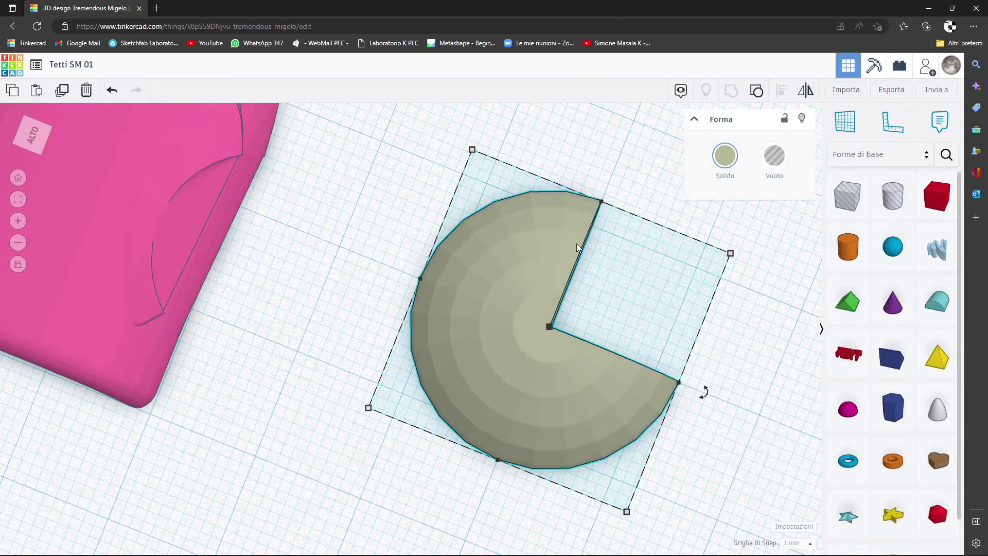
{"action": "mouse_move", "coordinate": [578, 248]}
{"action": "right_mouse_down"}
{"action": "mouse_move", "coordinate": [620, 353]}
{"action": "mouse_move", "coordinate": [640, 313]}
{"action": "mouse_move", "coordinate": [353, 380]}
{"action": "mouse_move", "coordinate": [441, 463]}
{"action": "right_mouse_up"}
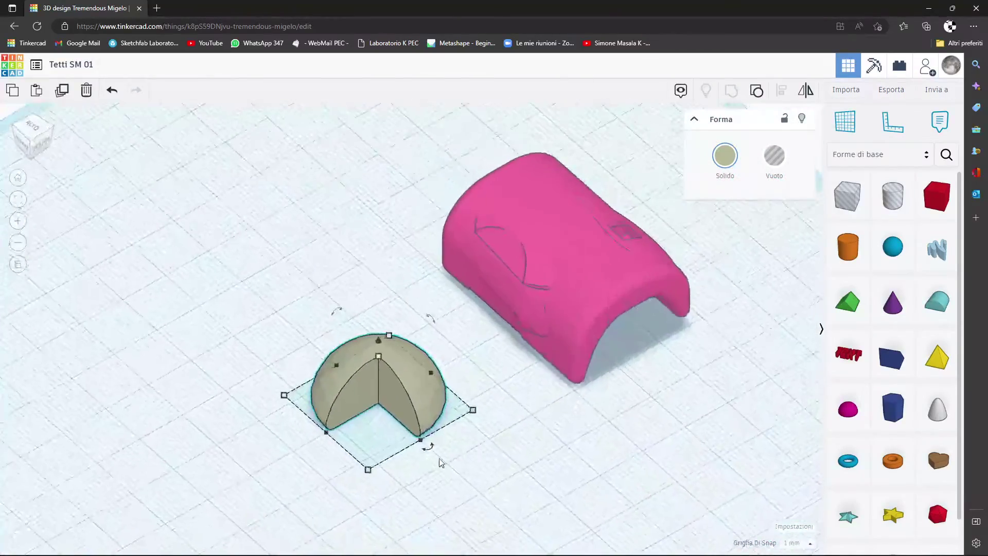
{"action": "scroll", "coordinate": [441, 462], "scroll_direction": "up", "scroll_amount": 2}
{"action": "left_click", "coordinate": [754, 96]}
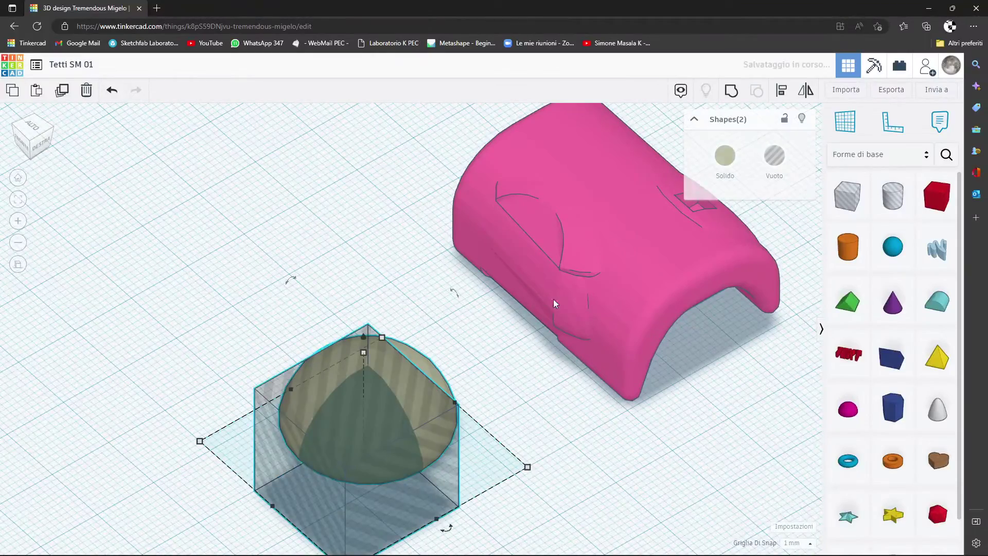
Delete the box hole and collapse the shapes panel to view the whole workplane.
{"action": "mouse_move", "coordinate": [254, 392]}
{"action": "right_mouse_down"}
{"action": "mouse_move", "coordinate": [745, 308]}
{"action": "mouse_move", "coordinate": [655, 218]}
{"action": "right_mouse_up"}
{"action": "left_click", "coordinate": [534, 278]}
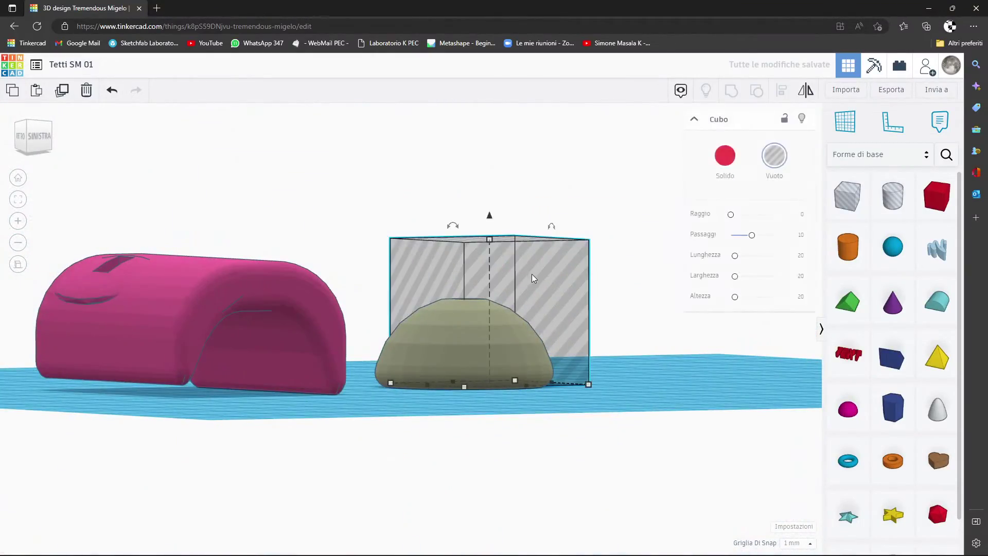
{"action": "key", "text": "Delete"}
{"action": "mouse_move", "coordinate": [585, 324]}
{"action": "right_mouse_down"}
{"action": "mouse_move", "coordinate": [448, 366]}
{"action": "mouse_move", "coordinate": [309, 353]}
{"action": "mouse_move", "coordinate": [419, 364]}
{"action": "mouse_move", "coordinate": [320, 369]}
{"action": "mouse_move", "coordinate": [380, 349]}
{"action": "mouse_move", "coordinate": [317, 348]}
{"action": "mouse_move", "coordinate": [463, 375]}
{"action": "mouse_move", "coordinate": [542, 300]}
{"action": "mouse_move", "coordinate": [447, 339]}
{"action": "mouse_move", "coordinate": [419, 364]}
{"action": "mouse_move", "coordinate": [309, 355]}
{"action": "mouse_move", "coordinate": [216, 331]}
{"action": "mouse_move", "coordinate": [488, 356]}
{"action": "mouse_move", "coordinate": [483, 384]}
{"action": "mouse_move", "coordinate": [419, 415]}
{"action": "right_mouse_up"}
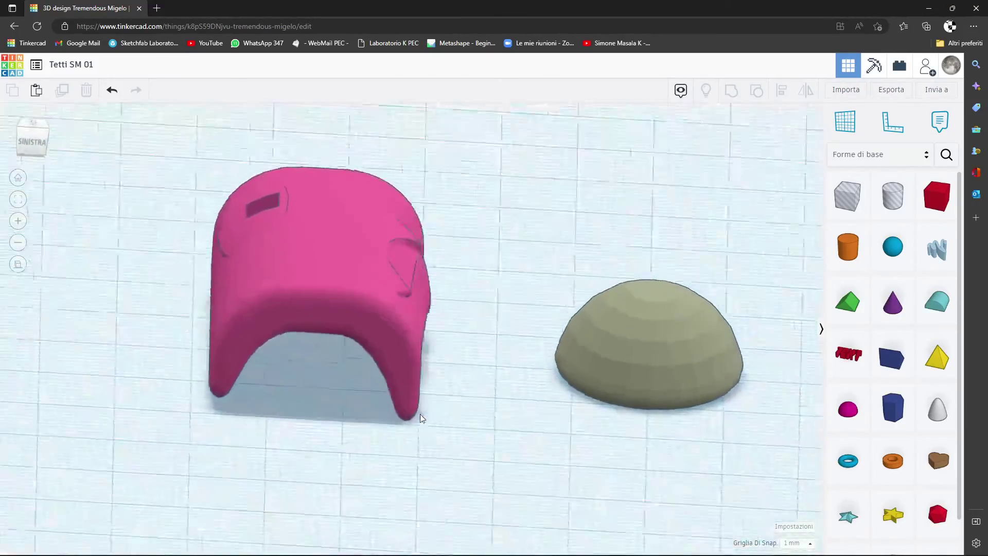
{"action": "left_click", "coordinate": [821, 329]}
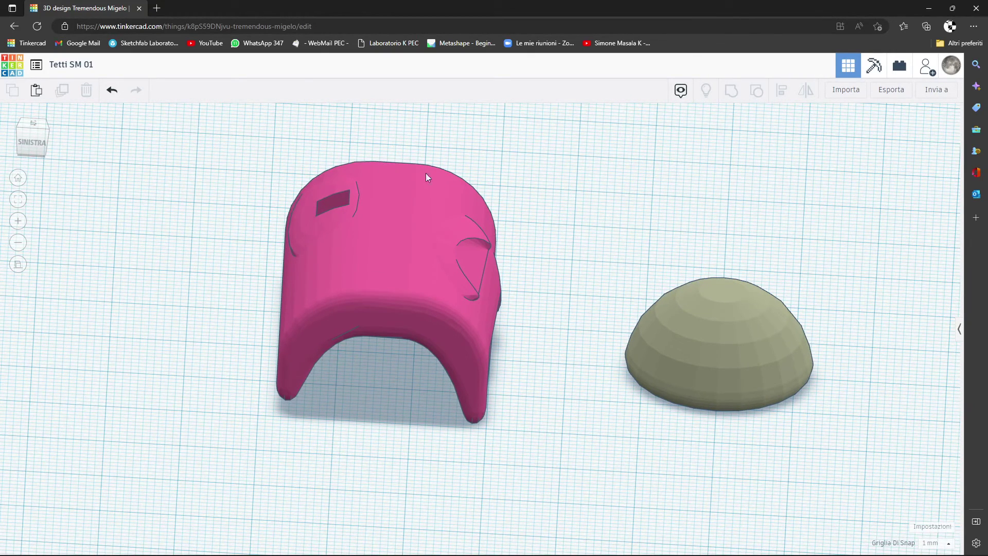
{"action": "mouse_move", "coordinate": [752, 178]}
{"action": "right_mouse_down"}
{"action": "mouse_move", "coordinate": [549, 357]}
{"action": "mouse_move", "coordinate": [551, 349]}
{"action": "mouse_move", "coordinate": [737, 386]}
{"action": "right_mouse_up"}
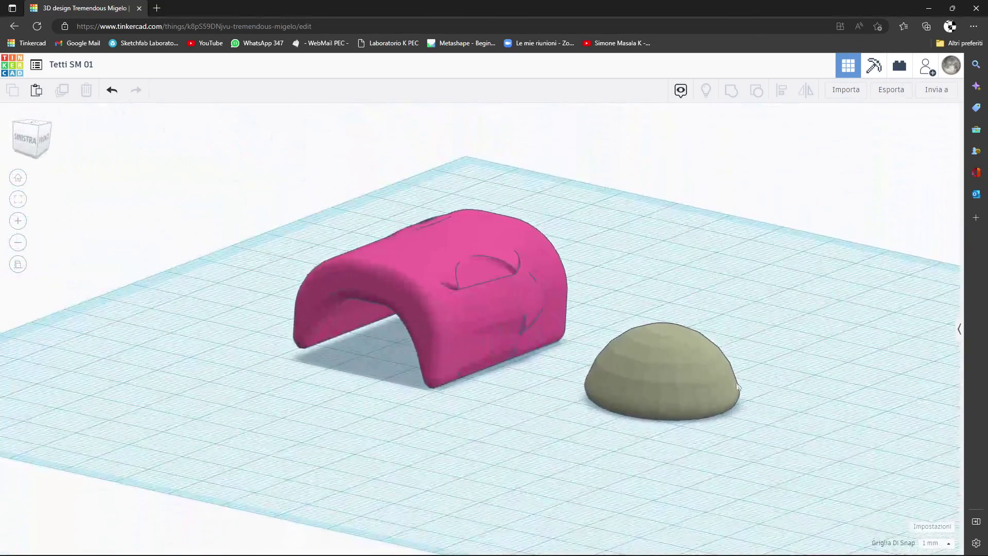